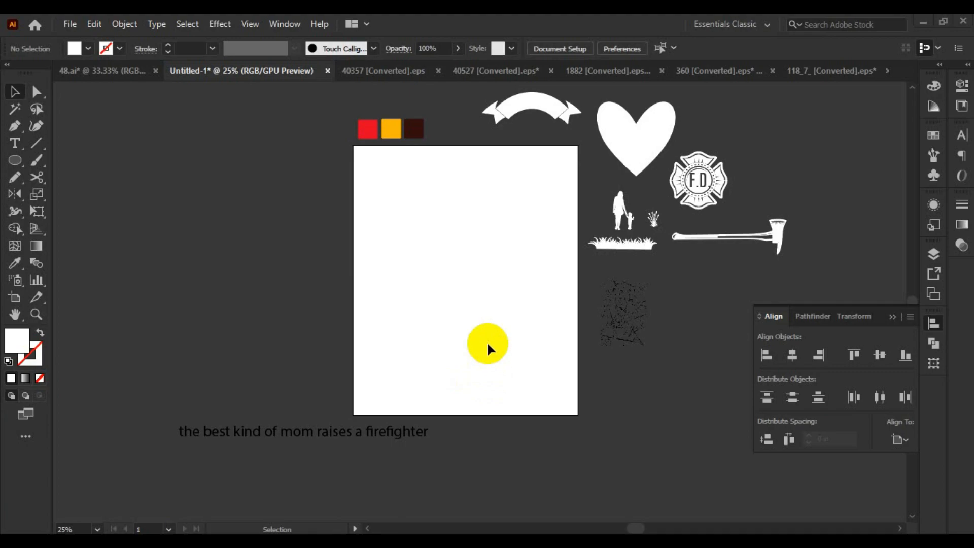
Create a rectangle 15 in wide and 18 in high over the artboard
scroll(472, 327, "up", 1)
key("space")
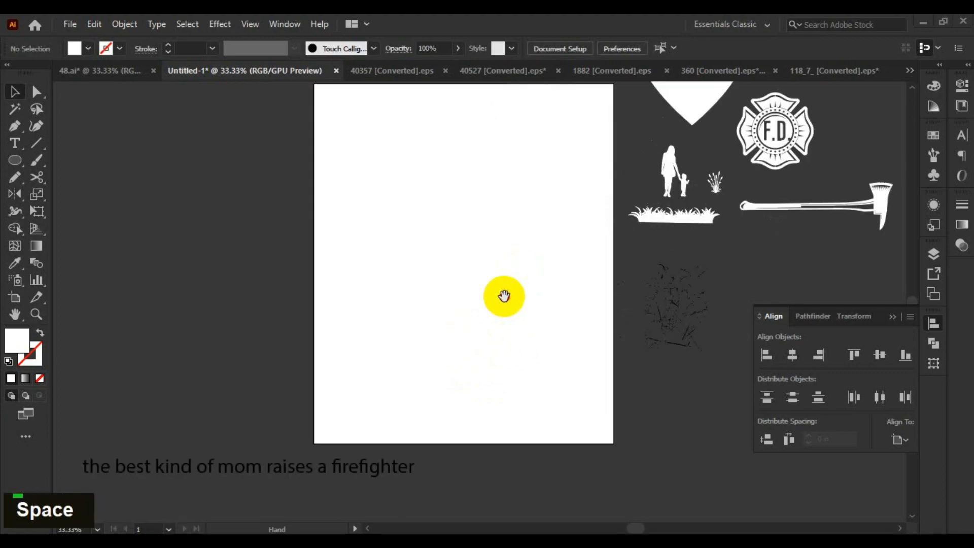
left_click_drag(522, 263, 503, 315)
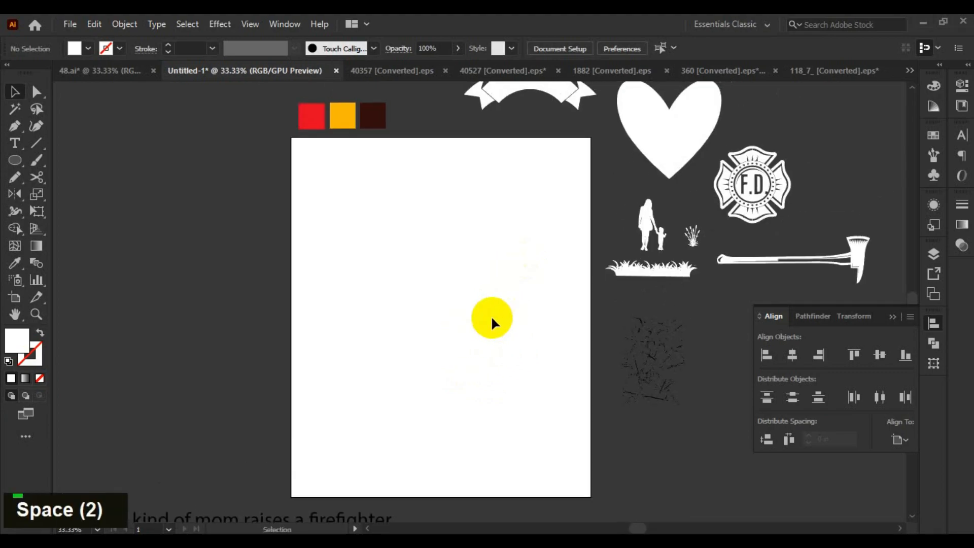
key("m")
left_click(496, 310)
type("15")
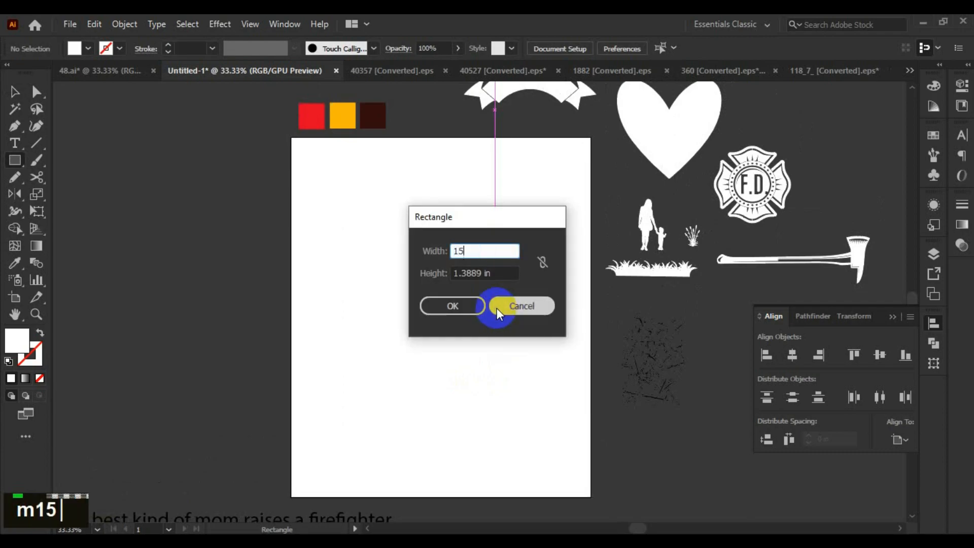
left_click(500, 273)
type("15")
key("Return")
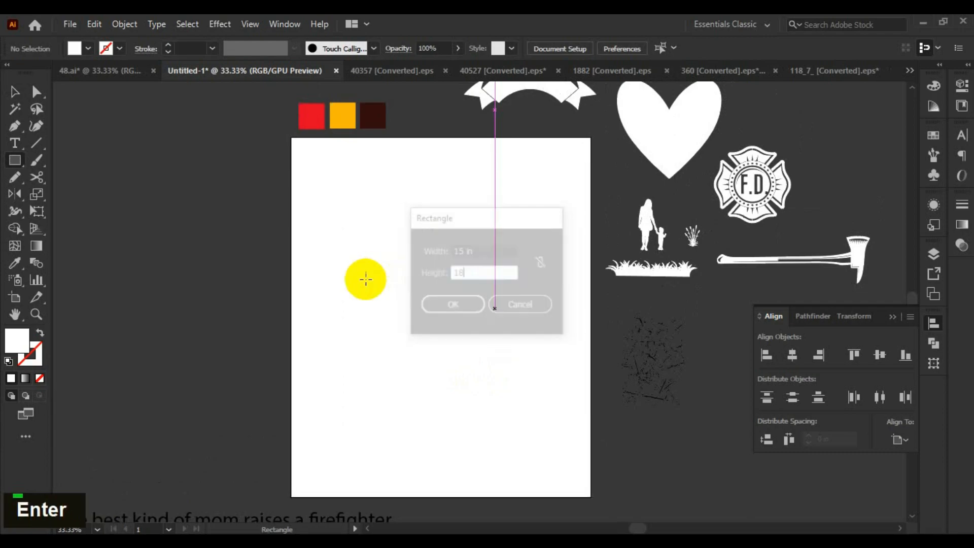
Fill the rectangle with black and centre it horizontally and vertically on the artboard
key("v")
double_click(13, 345)
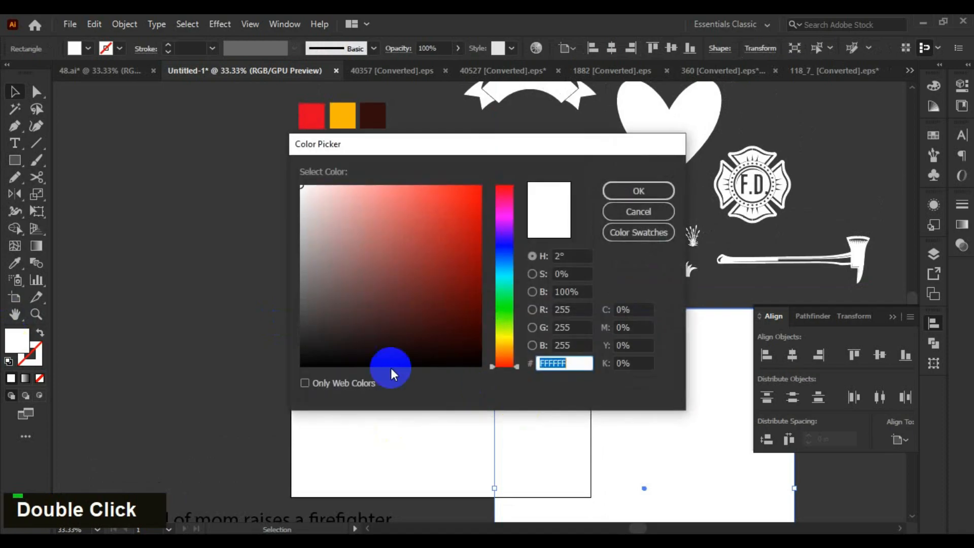
left_click(381, 366)
left_click(644, 189)
left_click(785, 350)
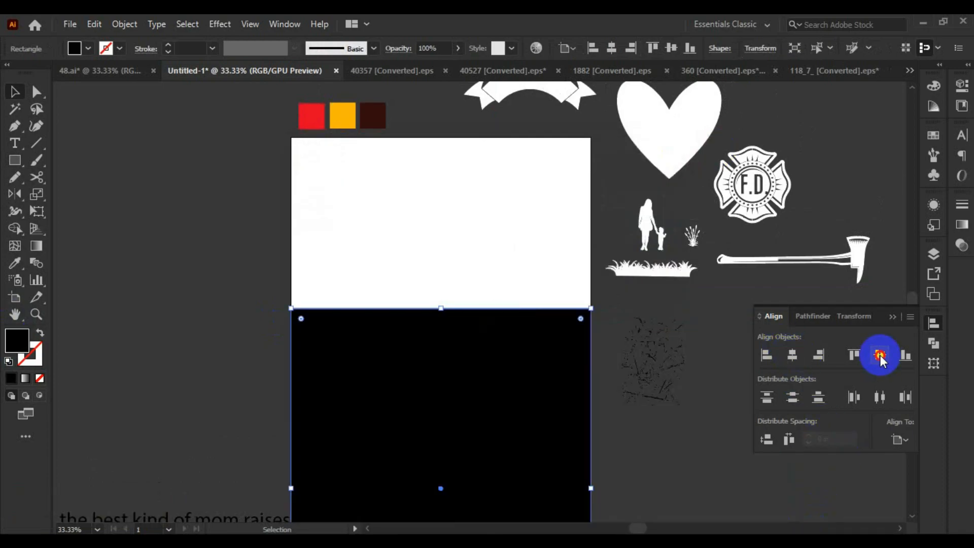
left_click(878, 354)
Send the black rectangle to the back and lock it as the background
right_click(535, 367)
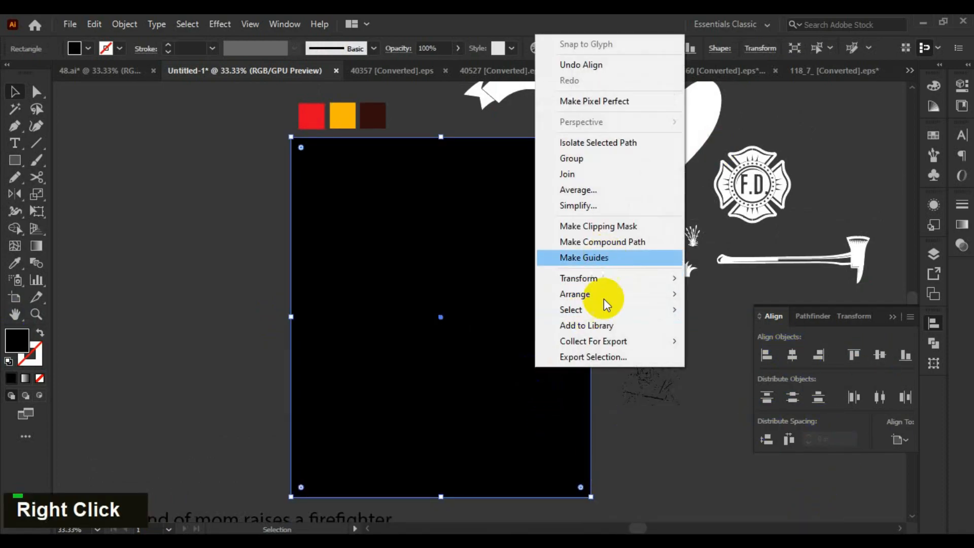
mouse_move(598, 298)
left_click(730, 341)
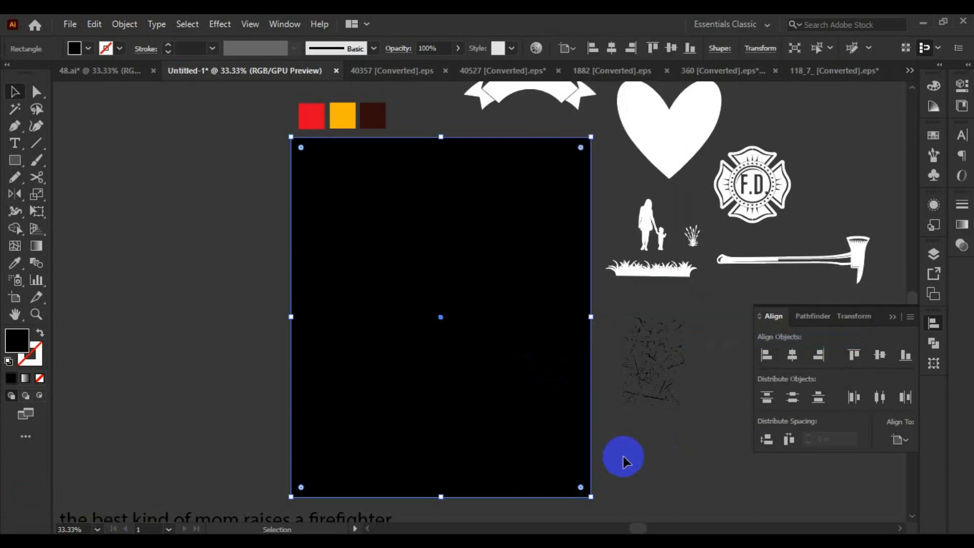
key("ctrl+2")
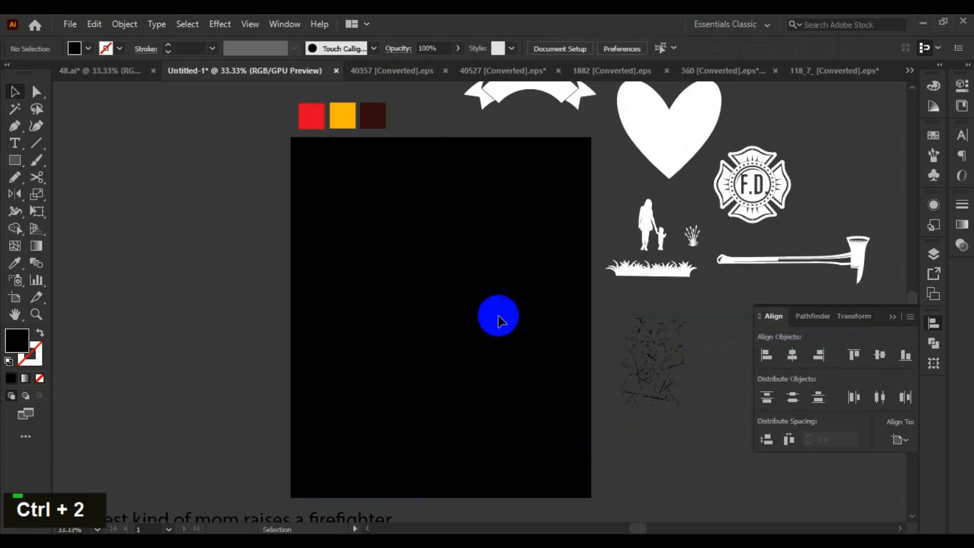
Move the white arched ribbon banner onto the black background, centred horizontally in its upper half
scroll(498, 320, "down", 1, "alt")
left_click_drag(507, 348, 501, 326)
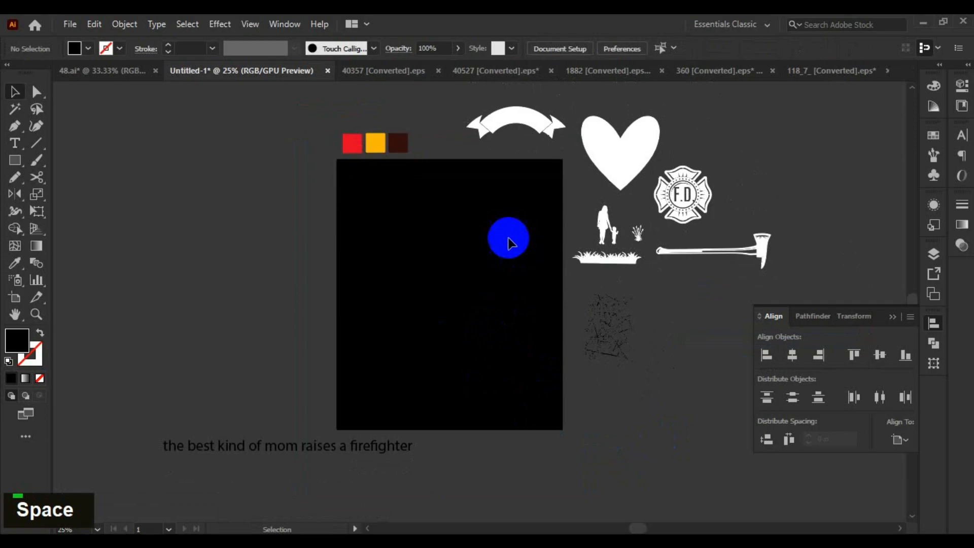
scroll(505, 235, "up", 1, "alt")
scroll(502, 235, "down", 1, "alt")
scroll(501, 234, "up", 1, "alt")
left_click_drag(498, 287, 505, 292)
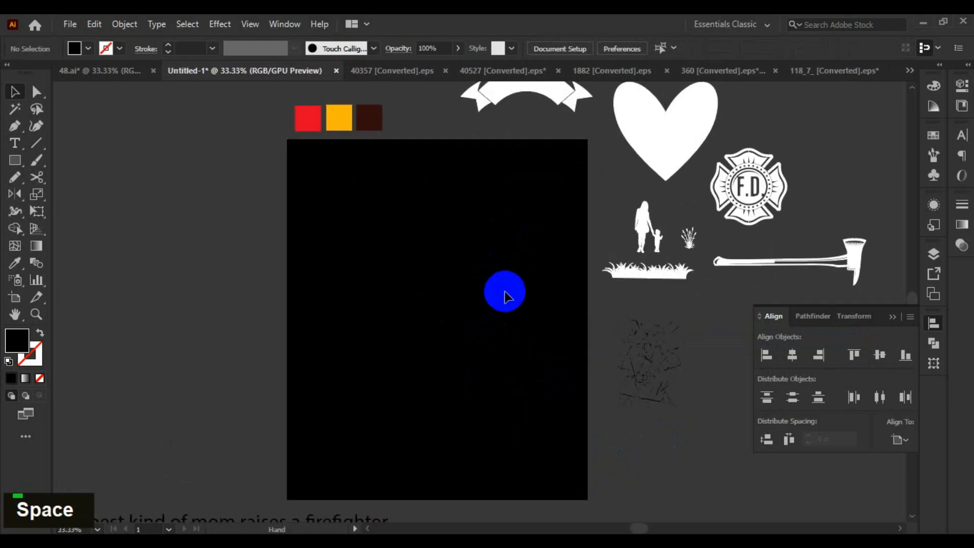
left_click_drag(556, 105, 528, 294)
double_click(451, 341)
left_click(469, 261)
double_click(456, 365)
Duplicate the ribbon banner straight below the original and reflect the copy across the horizontal axis
left_click_drag(456, 366, 457, 355)
left_click_drag(450, 271, 451, 370)
key("o")
key("Return")
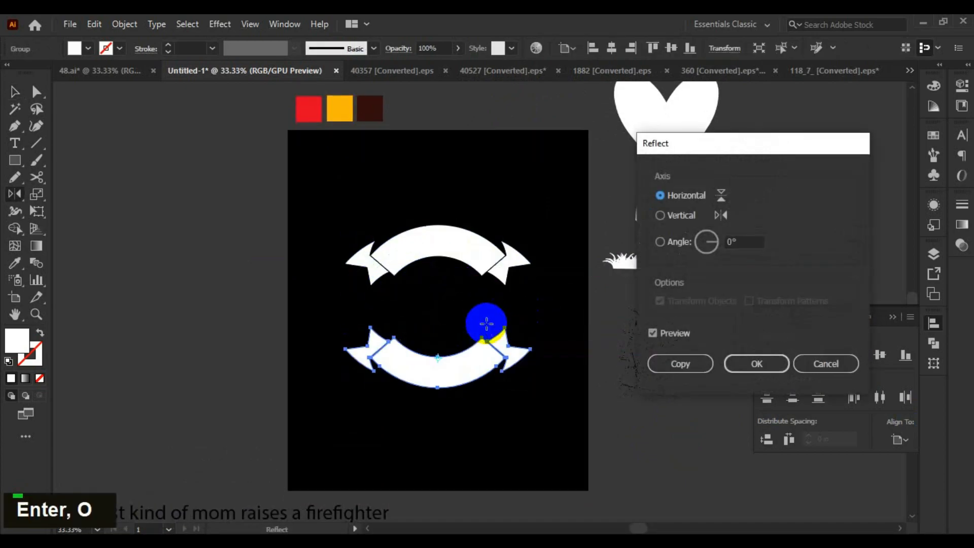
key("Return")
key("v")
left_click(482, 429)
Move the lower ribbon banner slightly down to widen the gap between the two banners
scroll(447, 368, "up", 2)
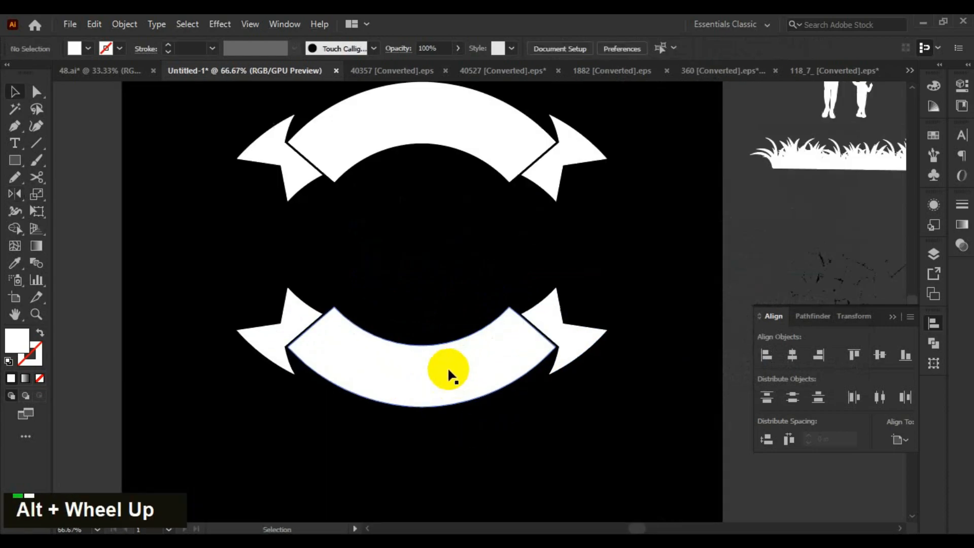
left_click_drag(447, 369, 447, 379)
left_click(468, 266)
scroll(468, 266, "down", 1)
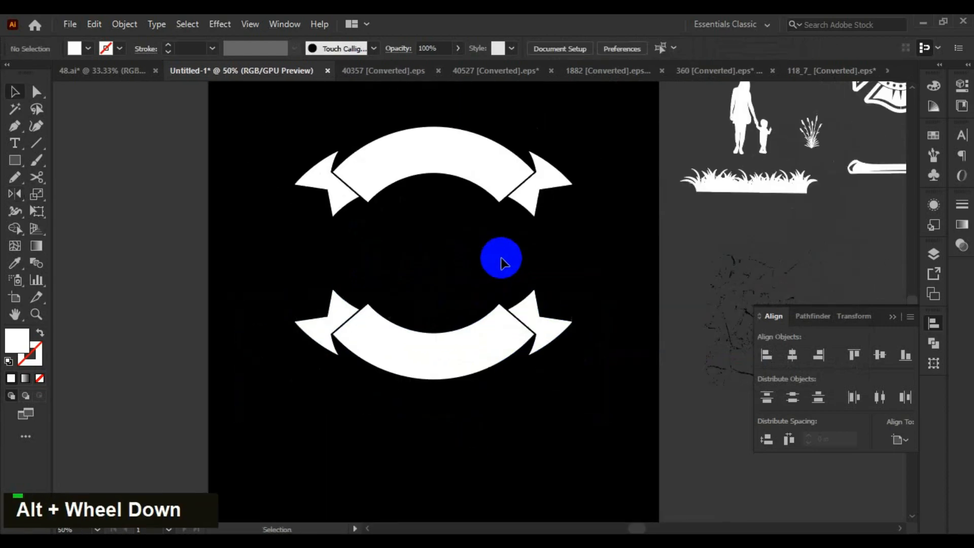
Draw a circle from the centre point between the two banners, nearly filling the space between their inner curves
key("l")
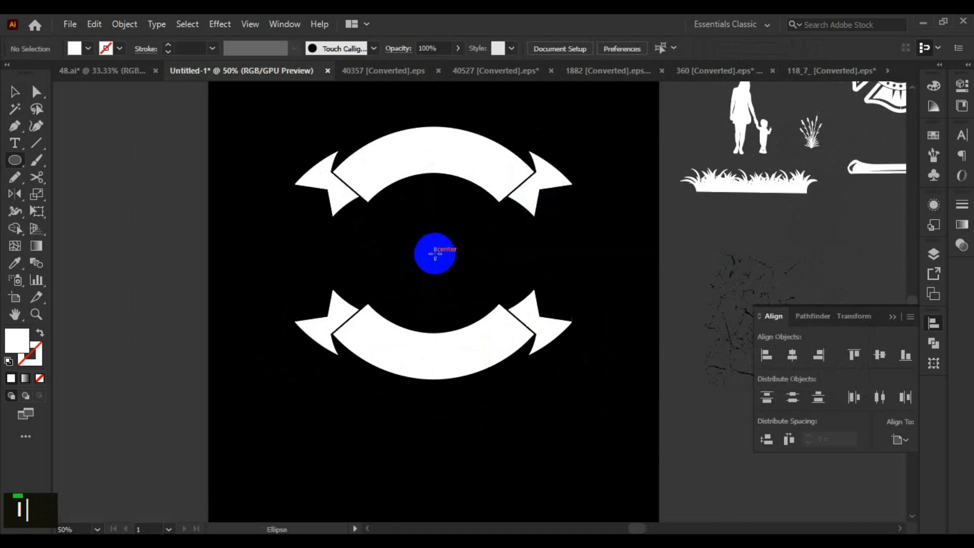
left_click_drag(435, 254, 504, 327)
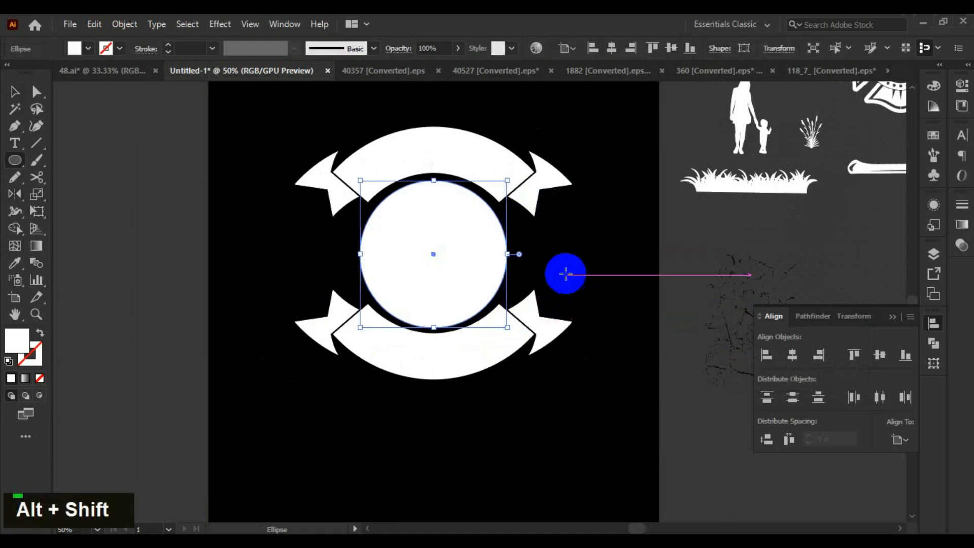
key("v")
left_click(546, 265)
Fill the circle with a linear gradient and set its angle to 90°
scroll(546, 291, "down", 2)
scroll(493, 302, "up", 1)
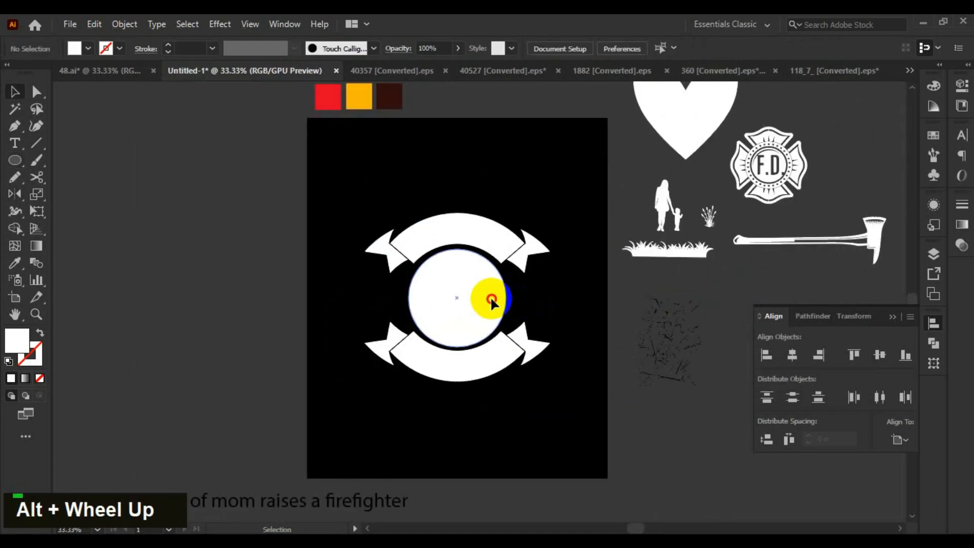
left_click(492, 302)
left_click(961, 224)
left_click(864, 320)
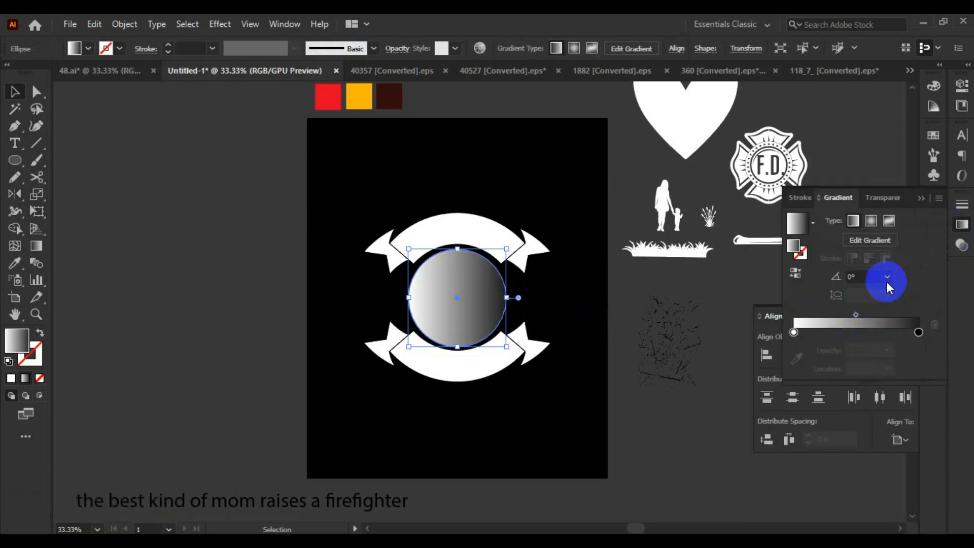
left_click(887, 278)
left_click(904, 87)
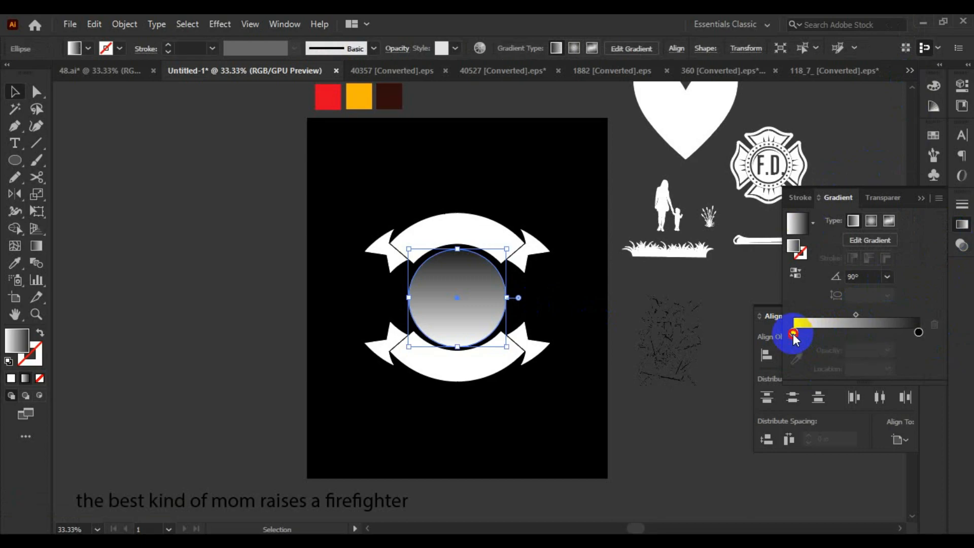
Sample the yellow swatch for the circle gradient's start stop and the red swatch for its end stop
left_click(802, 360)
left_click(355, 96)
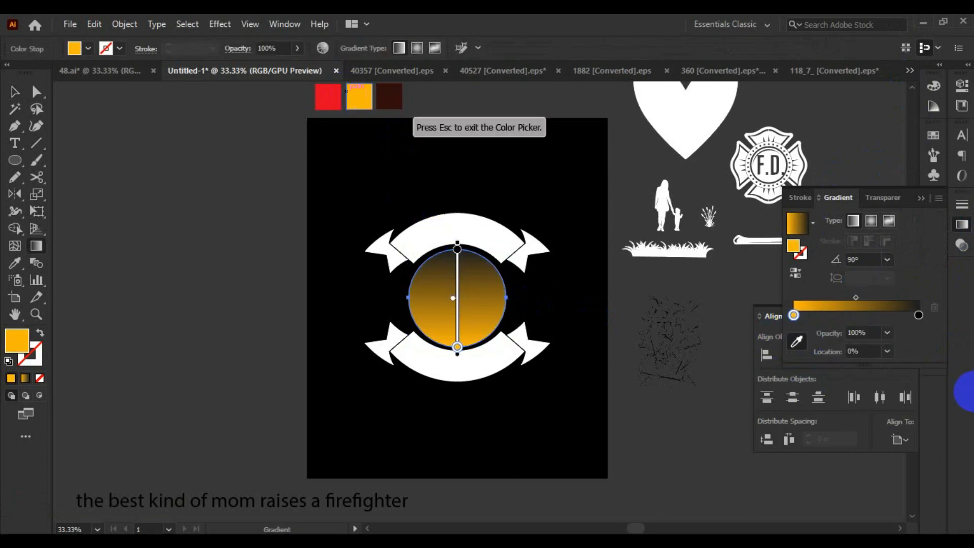
left_click(919, 315)
left_click(334, 95)
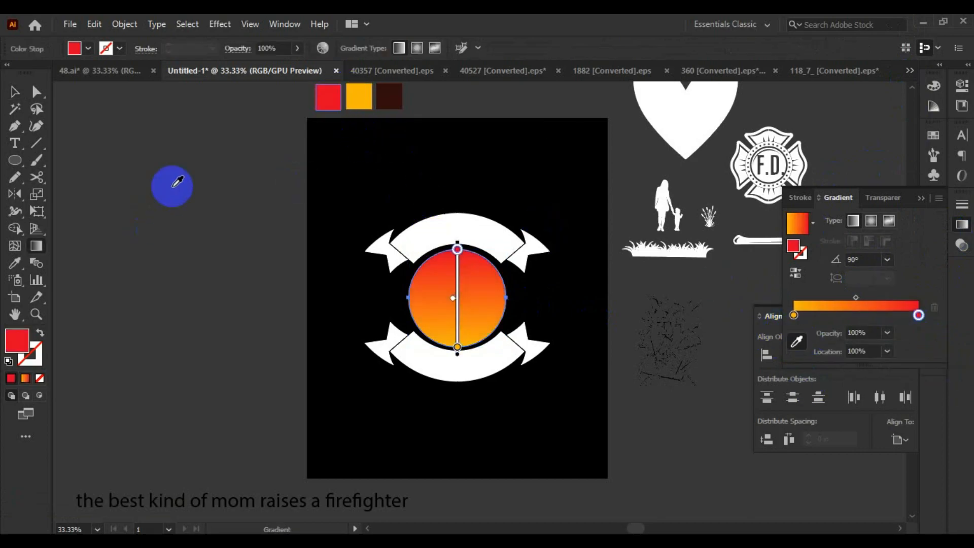
double_click(435, 370)
scroll(540, 318, "up", 1)
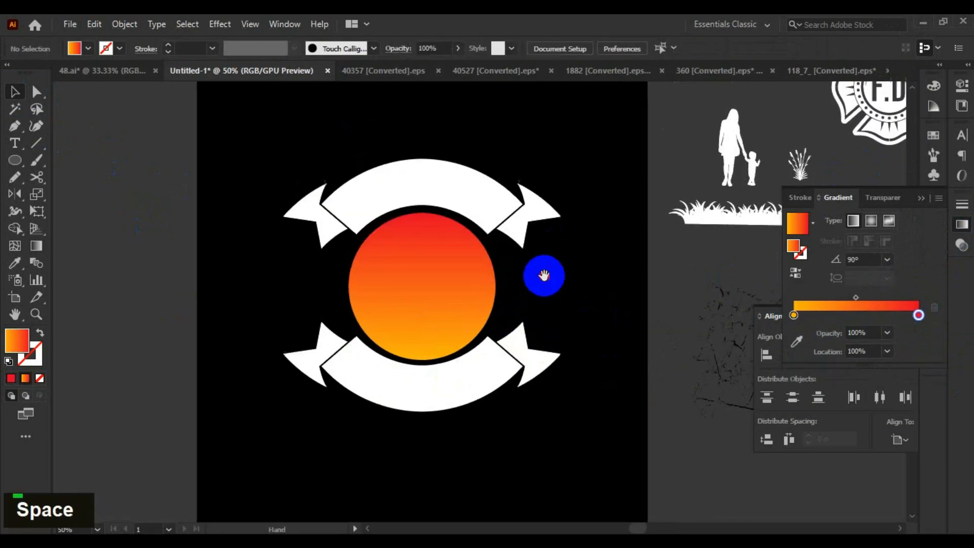
left_click_drag(543, 274, 564, 319)
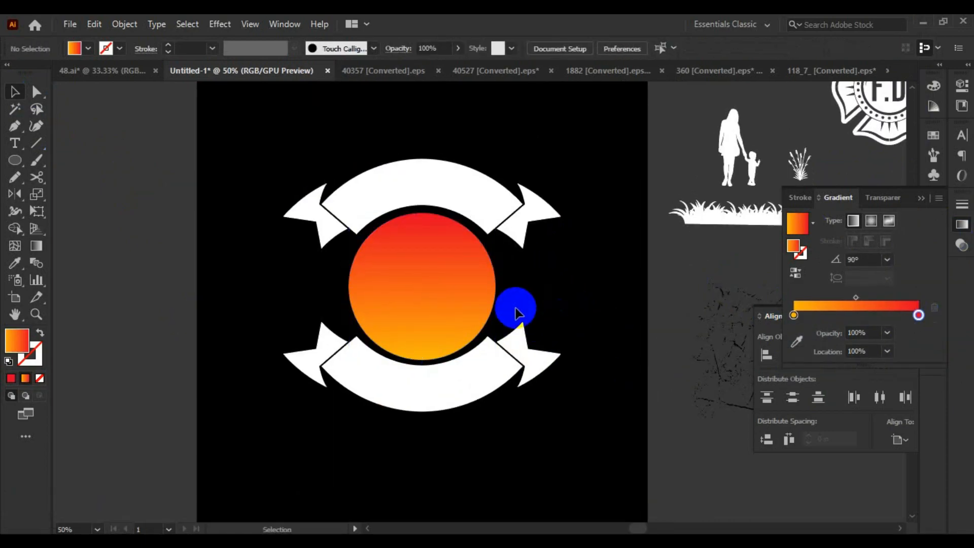
Align the gradient circle and the upper banner on their horizontal centres
left_click(963, 228)
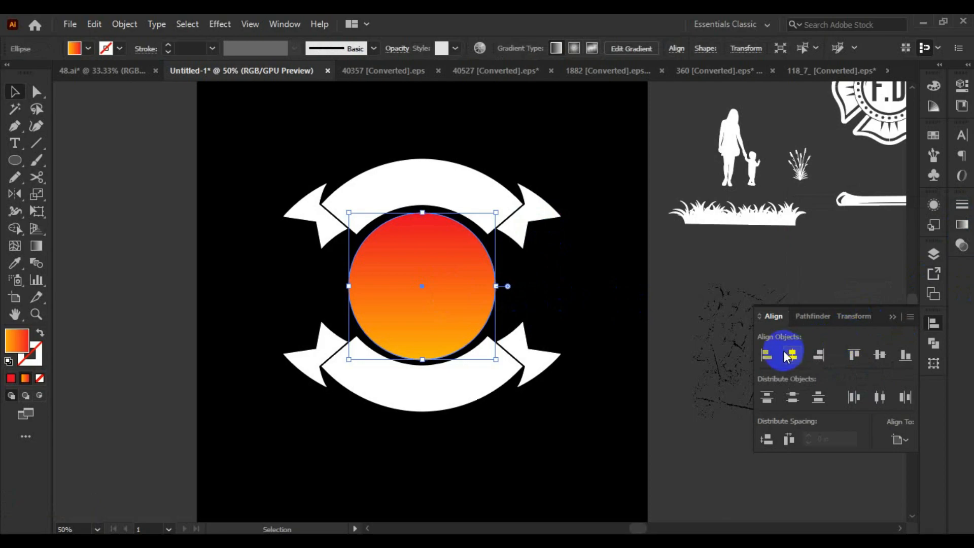
left_click(505, 208, "shift")
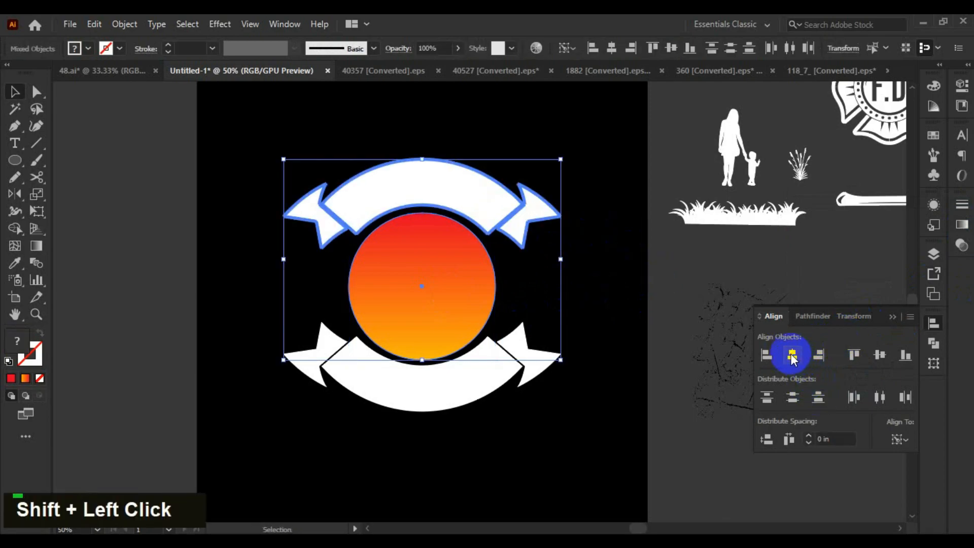
double_click(577, 405)
Nudge the upper banner down nine increments, closer to the top of the gradient circle
left_click(568, 248)
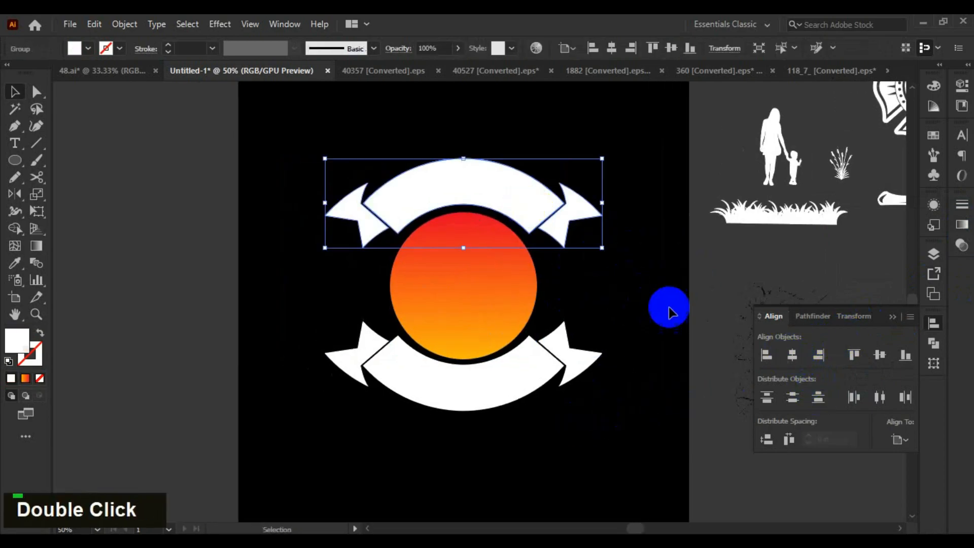
key("Down")
key("Down")
key("Down")
key("Down")
key("Down")
key("Down")
key("Down")
key("Down")
key("Down")
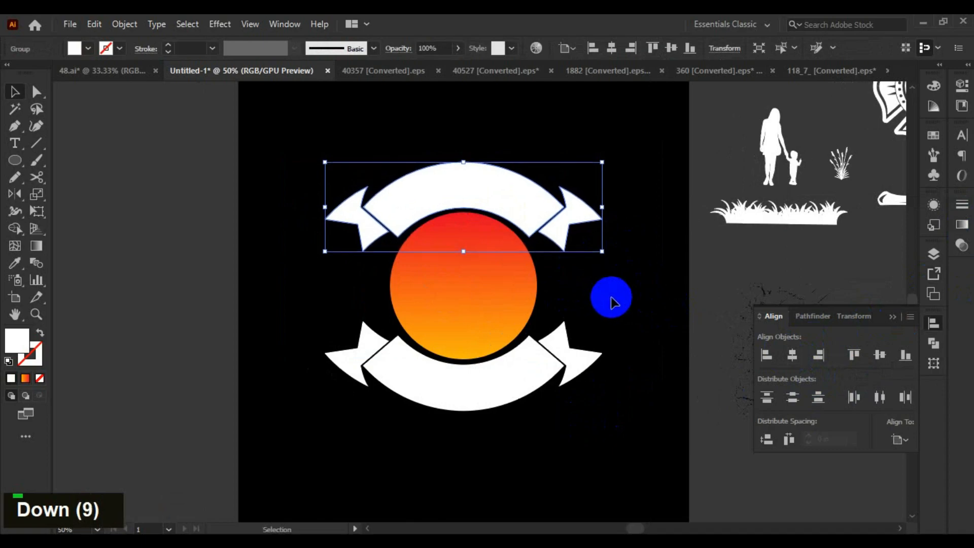
left_click(589, 335)
Nudge the lower banner up two increments towards the gradient circle
left_click(520, 378)
key("Up")
key("Up")
left_click(594, 425)
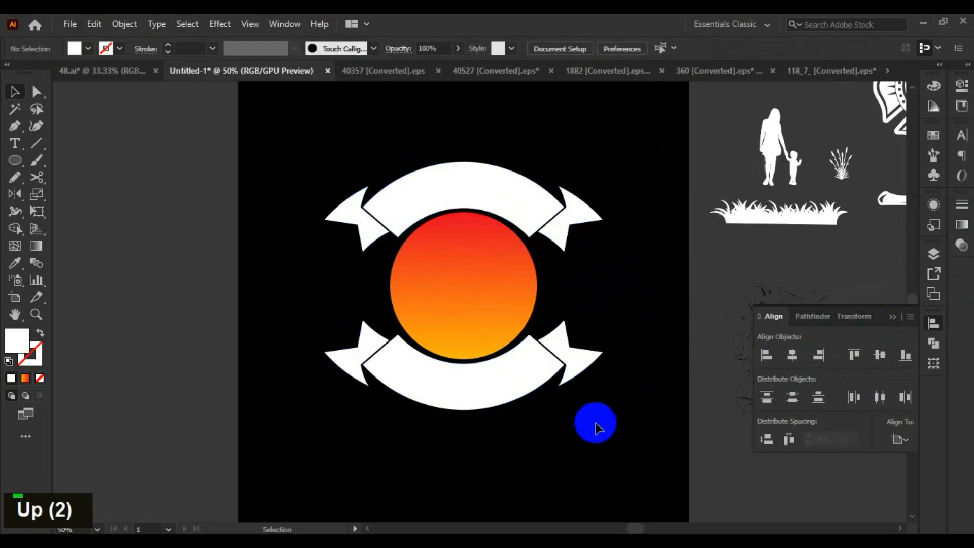
Paste a copy of the gradient circle in front and enlarge it slightly from its centre
scroll(557, 400, "down", 1)
key("space")
left_click_drag(549, 337, 543, 337)
scroll(528, 333, "up", 2)
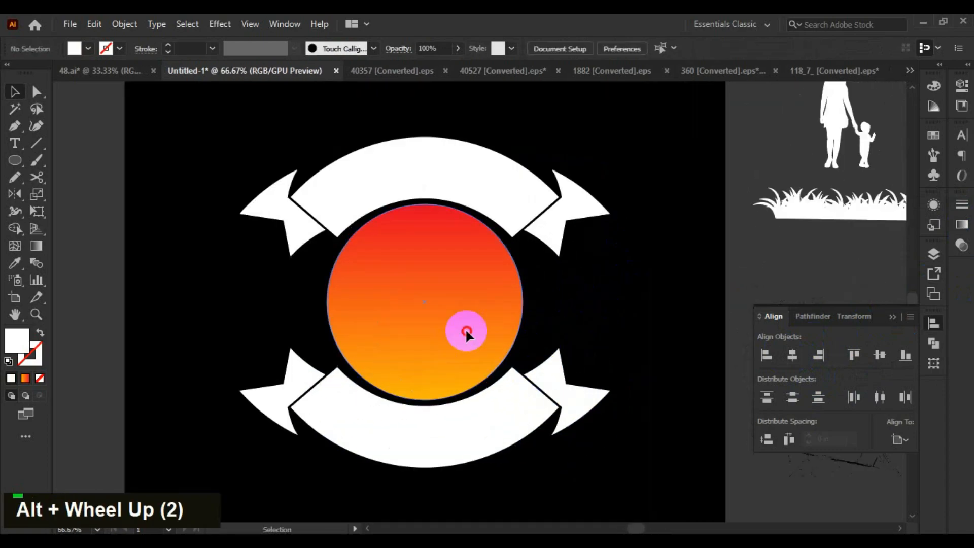
left_click(465, 328)
key("alt")
key("ctrl+c")
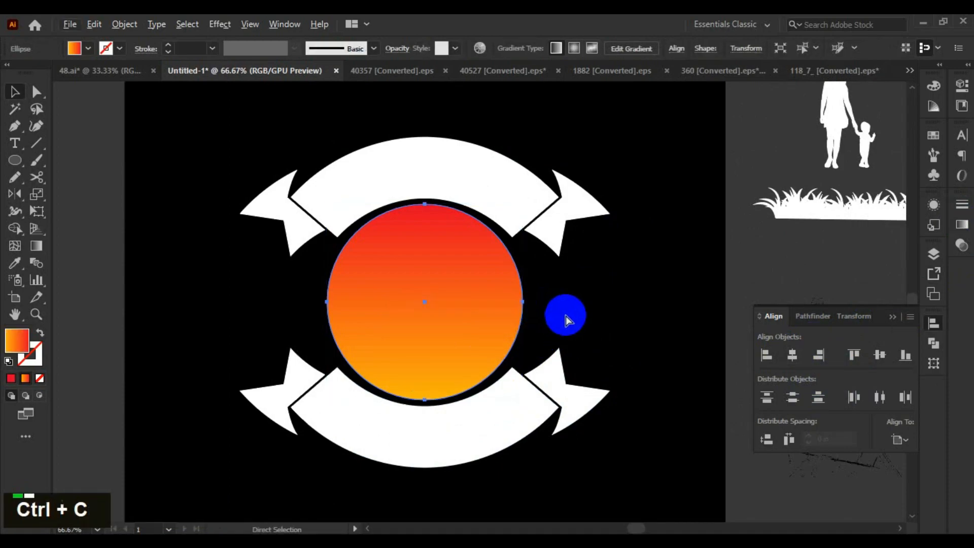
key("ctrl+f")
left_click_drag(524, 401, 529, 411)
scroll(609, 342, "down", 2)
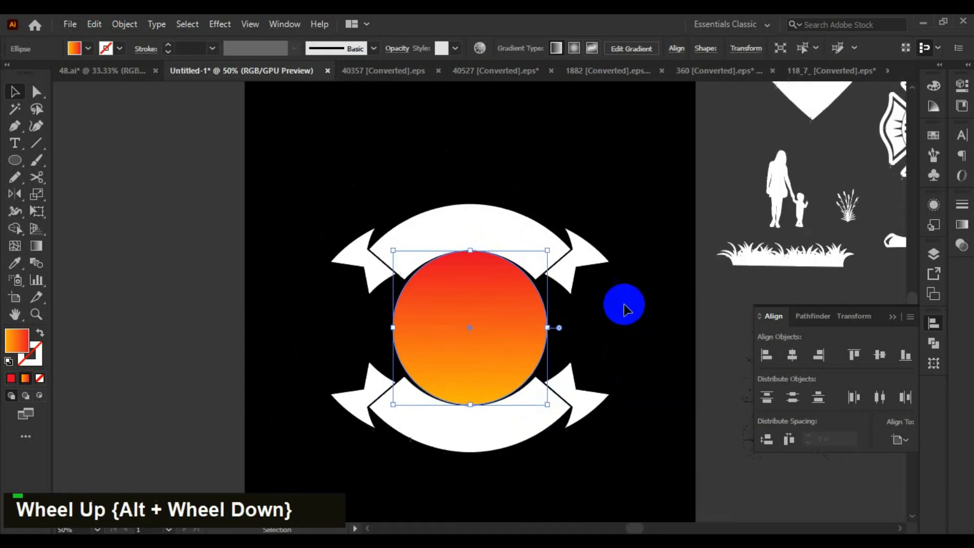
Turn the enlarged circle copy into an unfilled ring using the yellow swatch colour and a 4 pt stroke
key("i")
left_click(423, 140)
key("v")
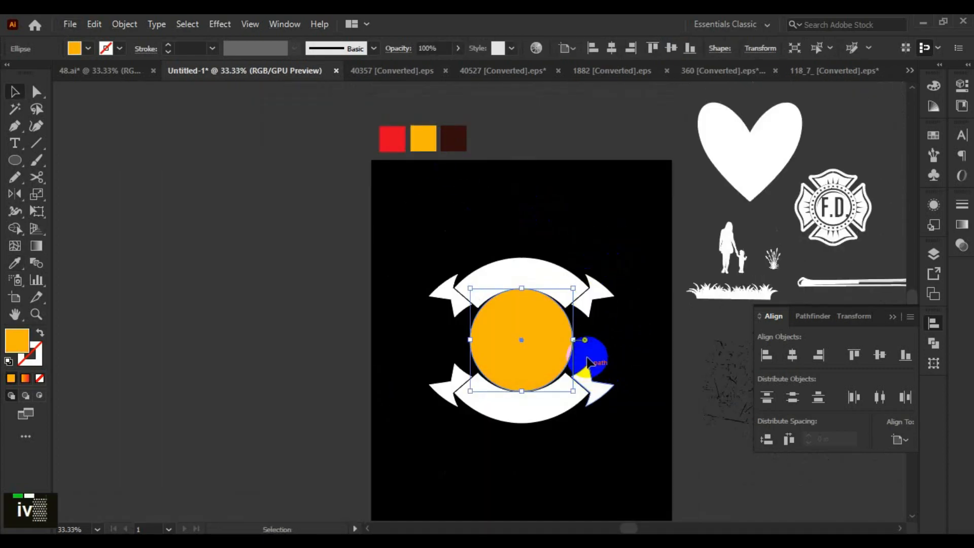
scroll(588, 361, "up", 3)
left_click(40, 335)
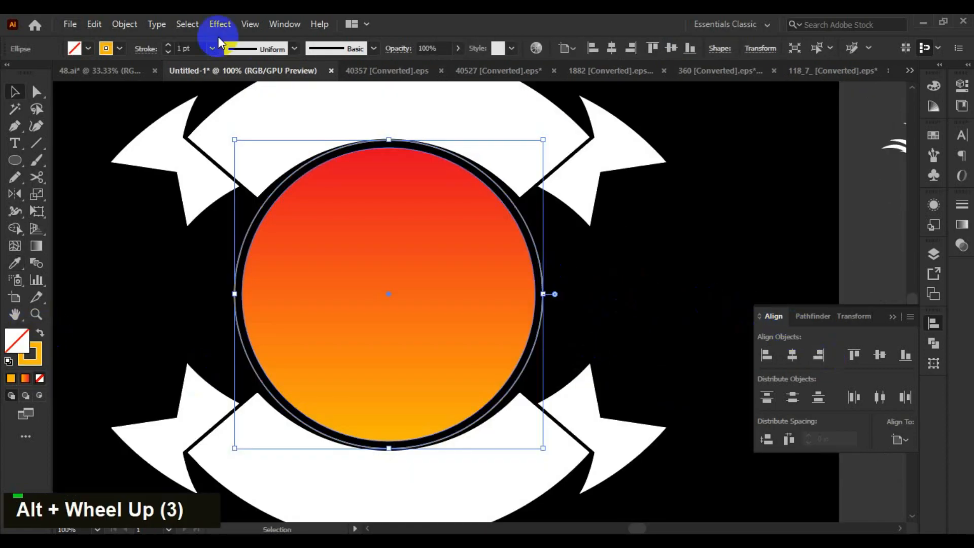
double_click(169, 48)
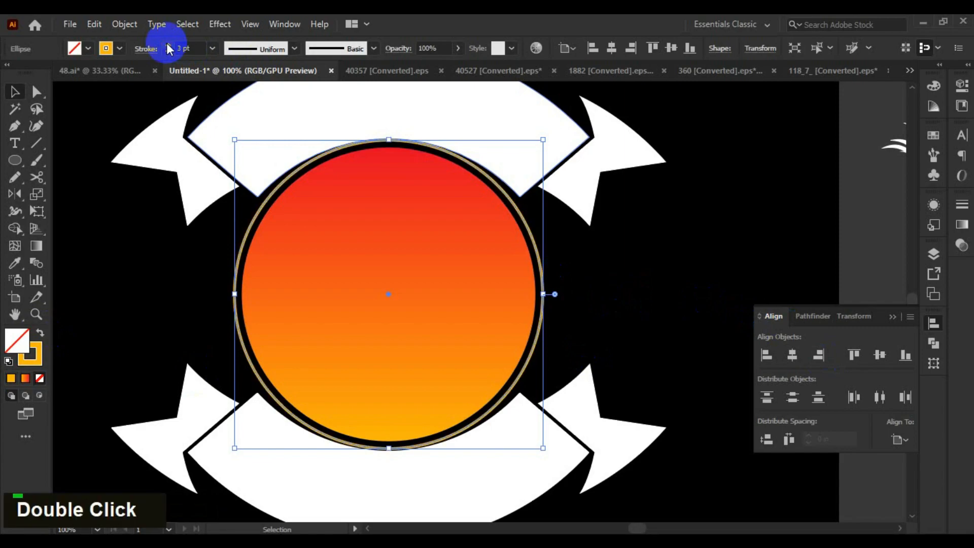
left_click(169, 46)
left_click(616, 303)
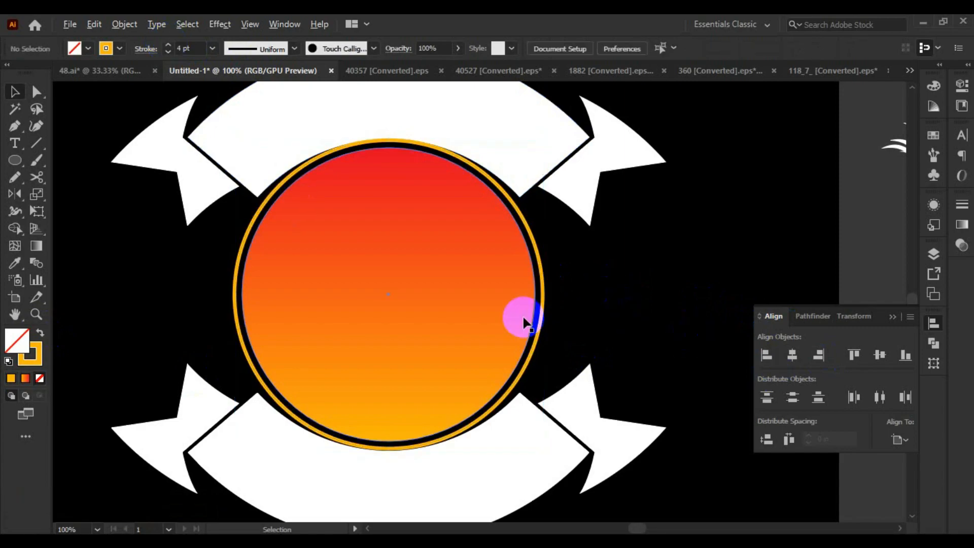
Shrink the yellow ring slightly so it sits closer to the gradient circle, and set its stroke to 3 pt
scroll(552, 299, "up", 1)
left_click(553, 300)
scroll(550, 292, "up", 2)
left_click_drag(551, 267, 538, 269)
left_click(622, 344)
scroll(592, 322, "down", 2)
scroll(571, 303, "up", 1)
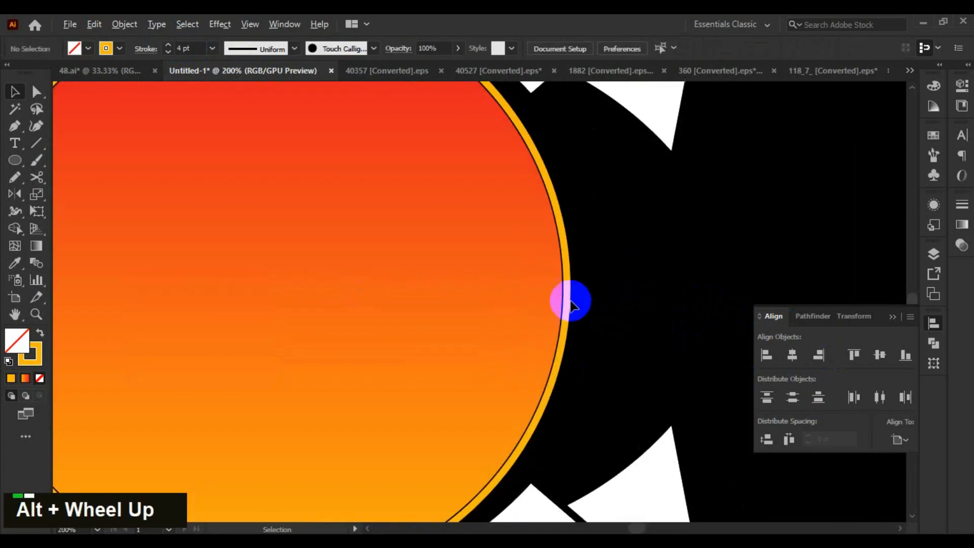
left_click(168, 51)
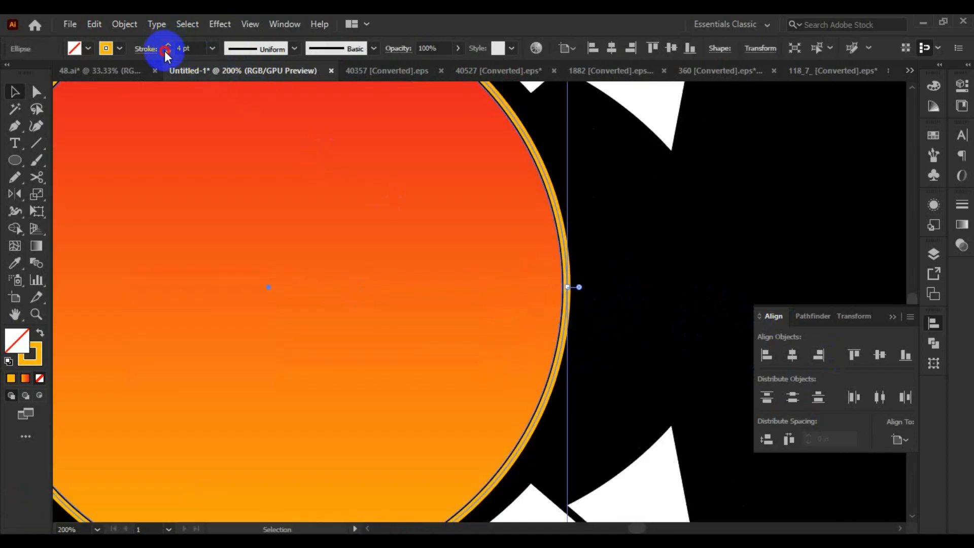
scroll(613, 314, "down", 2)
scroll(624, 310, "down", 1)
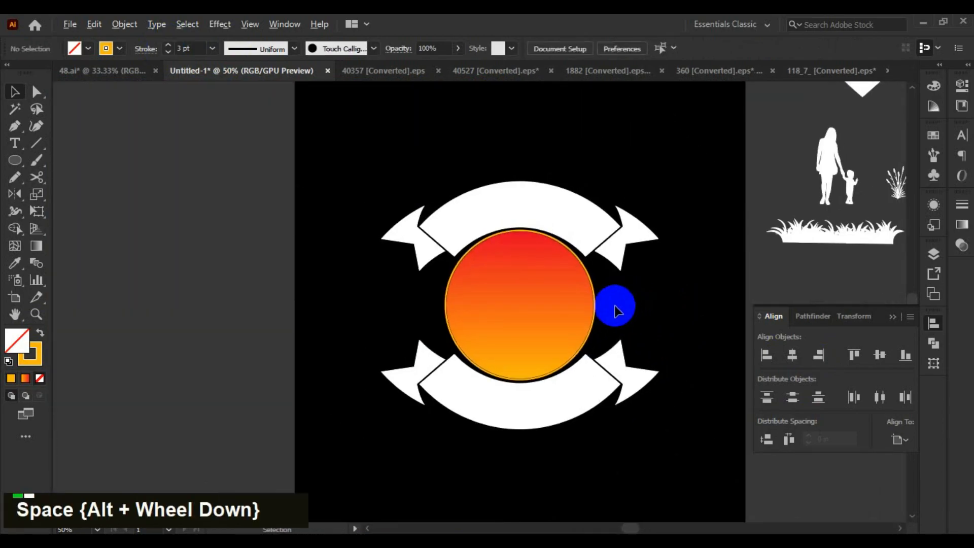
Fine-tune the size of the yellow ring so it leaves a narrow gap around the gradient circle
scroll(572, 309, "up", 4)
scroll(544, 303, "up", 1)
left_click_drag(548, 290, 549, 290)
left_click(596, 337)
scroll(603, 322, "down", 4)
scroll(634, 321, "down", 2)
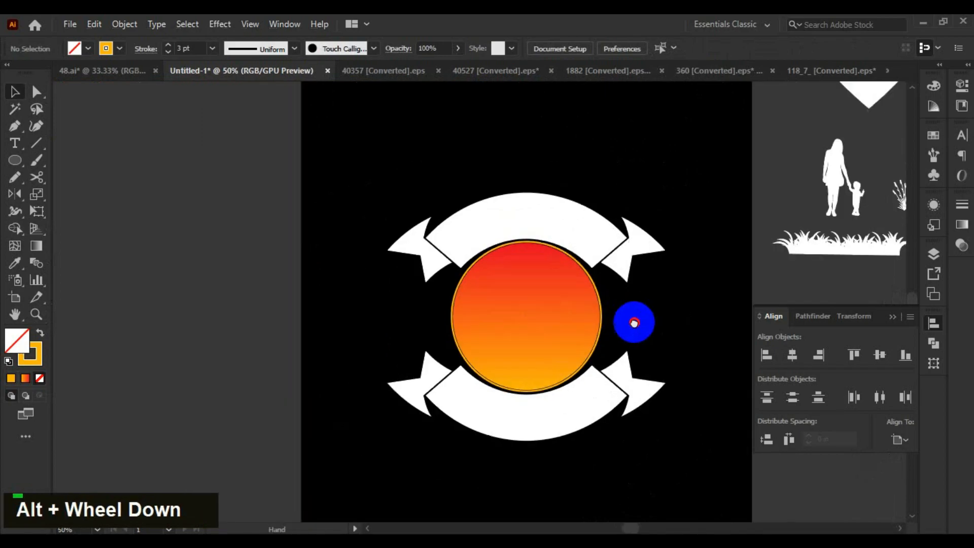
scroll(642, 323, "down", 1)
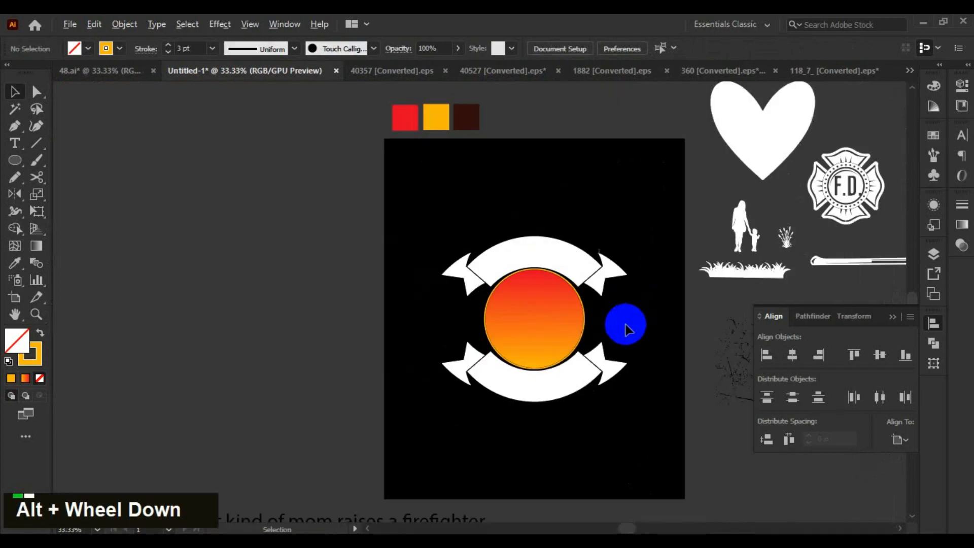
scroll(595, 332, "up", 2)
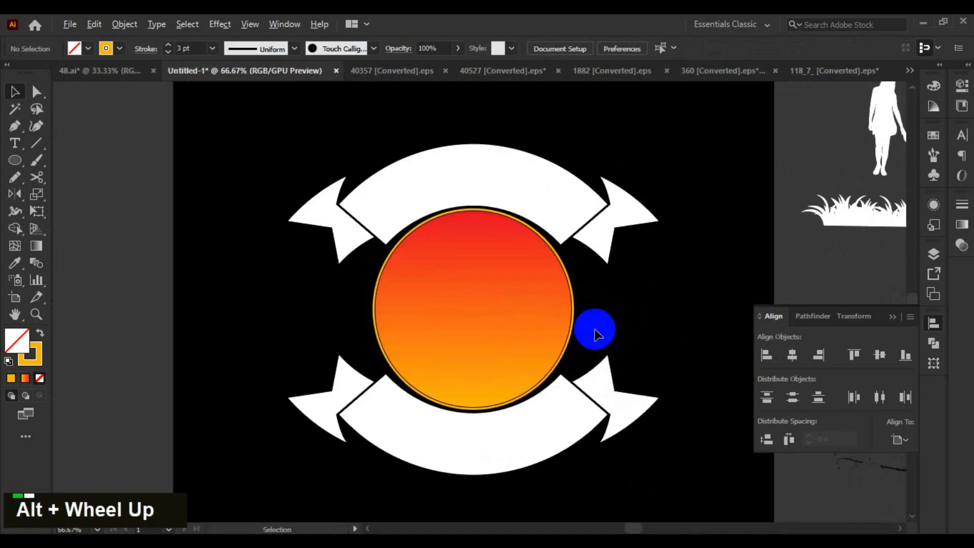
scroll(599, 338, "up", 1)
scroll(606, 348, "down", 2)
double_click(513, 347)
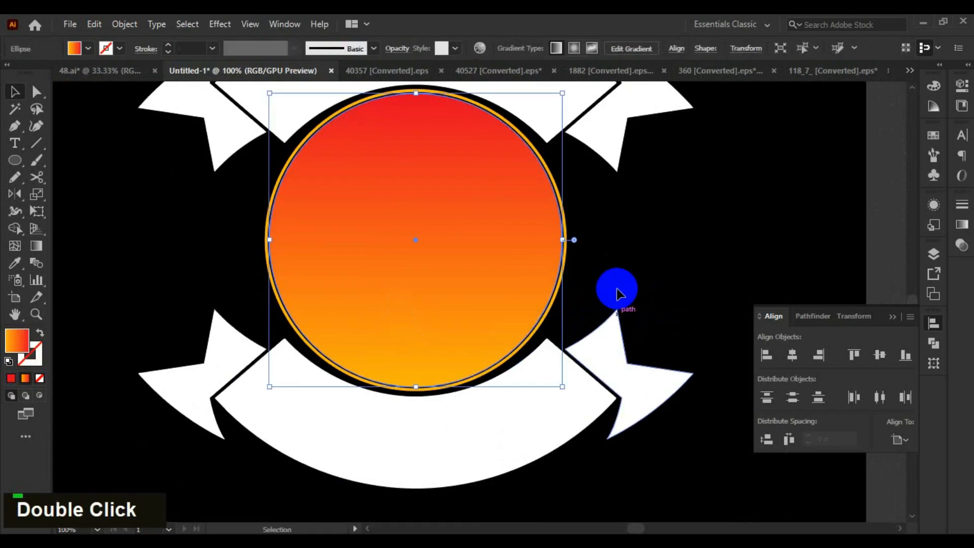
double_click(538, 314)
key("n")
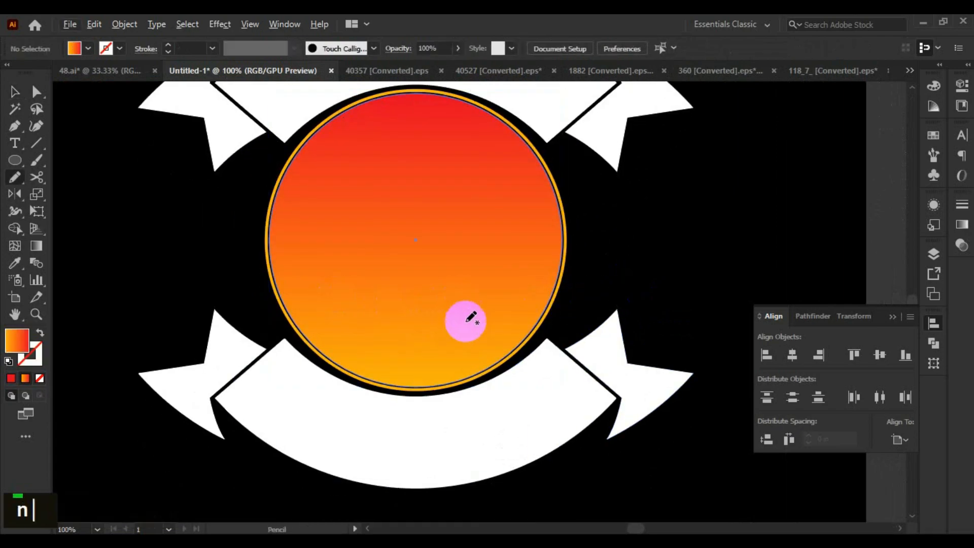
scroll(429, 330, "up", 1)
scroll(283, 331, "down", 1)
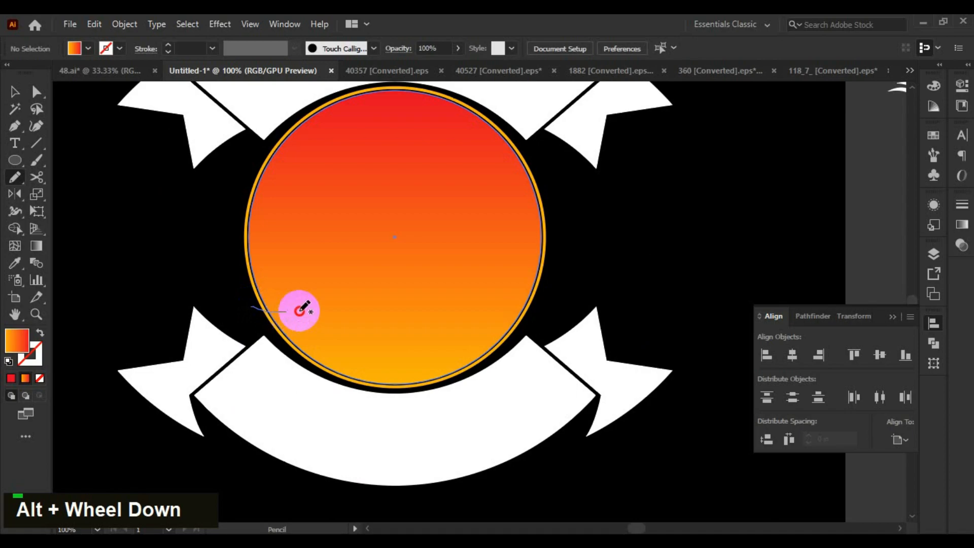
mouse_move(550, 313)
left_mouse_down()
mouse_move(508, 360)
mouse_move(288, 391)
mouse_move(245, 322)
mouse_move(258, 303)
left_mouse_up()
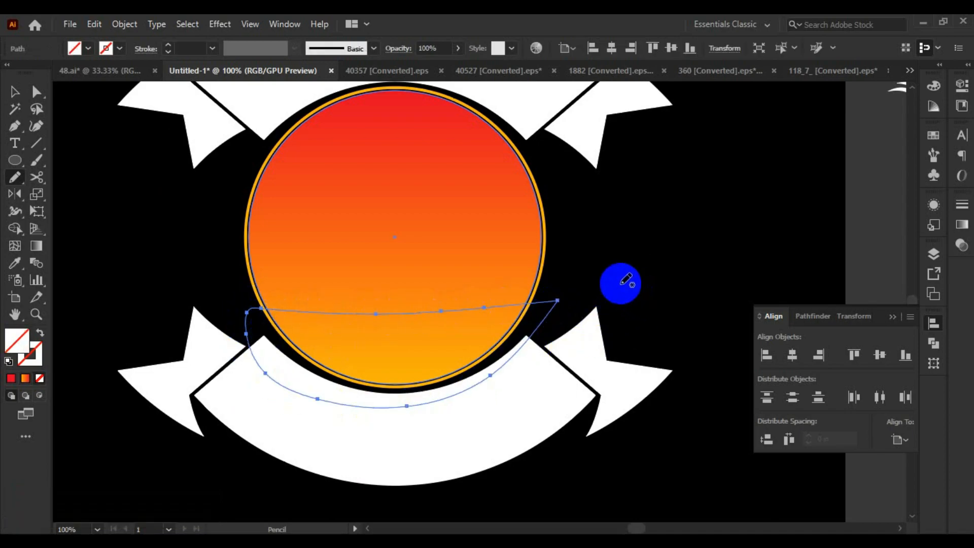
key("ctrl+z")
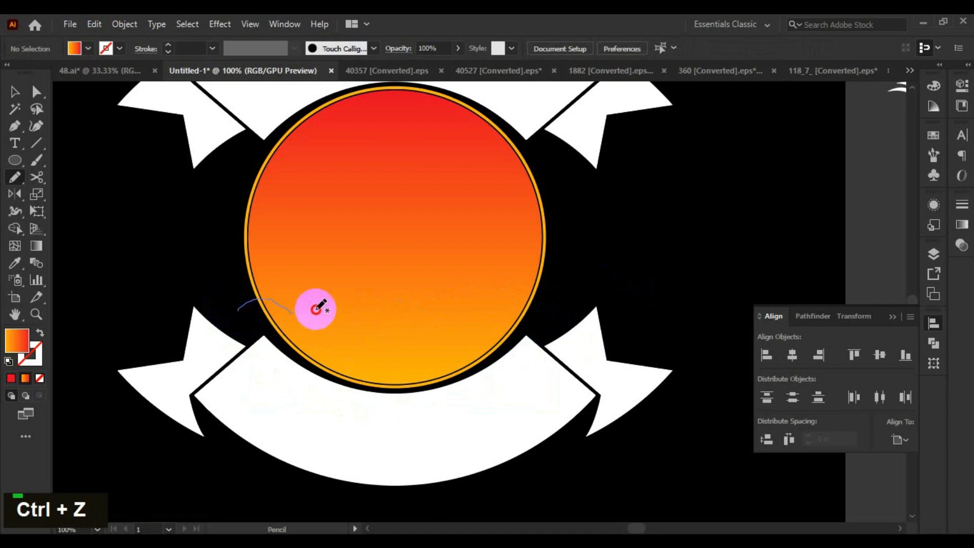
mouse_move(529, 351)
left_mouse_down()
mouse_move(395, 388)
mouse_move(277, 371)
left_mouse_up()
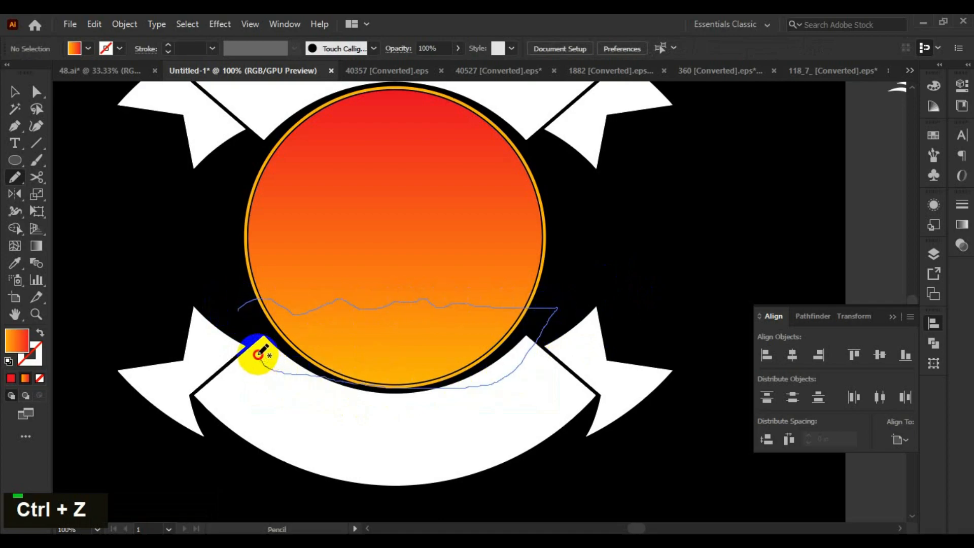
left_click_drag(258, 298, 257, 299)
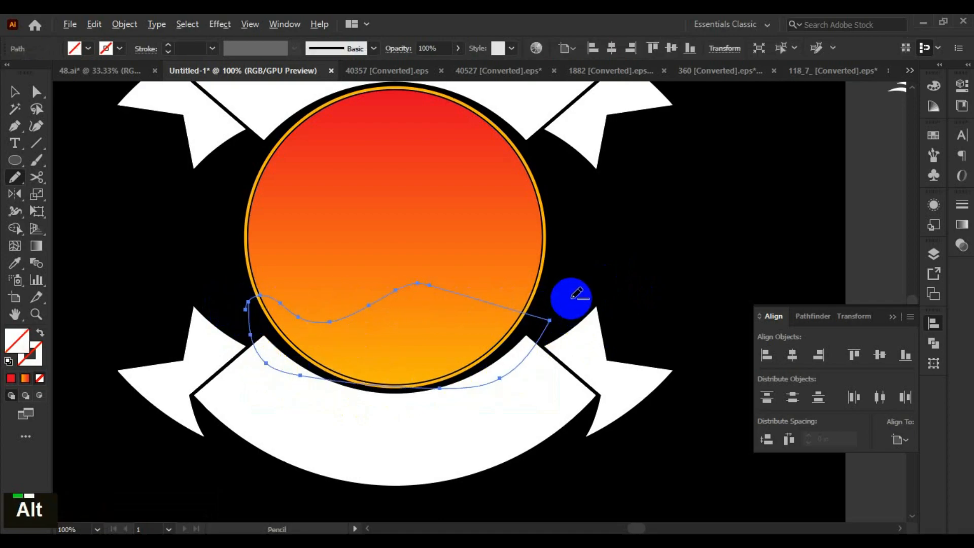
scroll(576, 294, "down", 1)
key("ctrl+z")
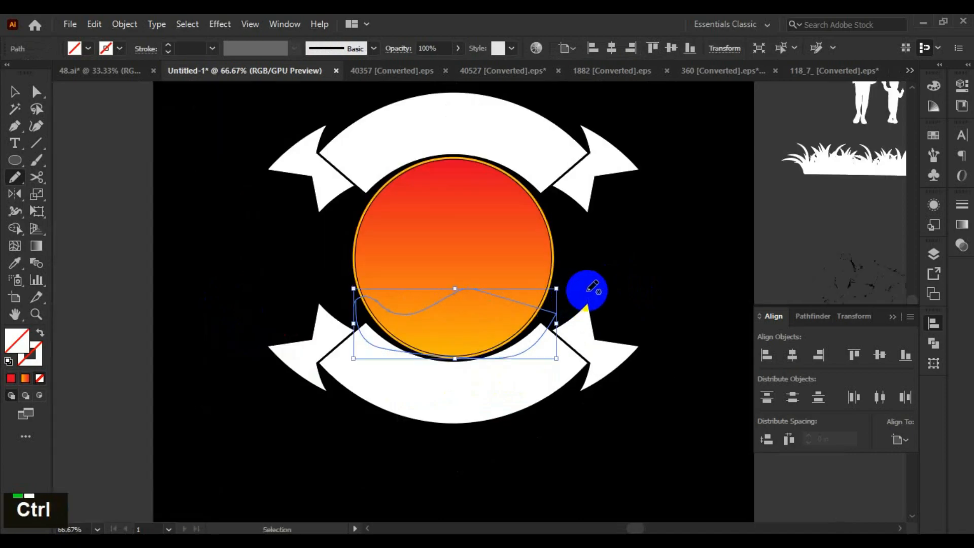
Draw a closed freehand ground shape with a gently wavy upper edge over the circle's lower part and fill it with the dark brown swatch colour
scroll(588, 294, "up", 1)
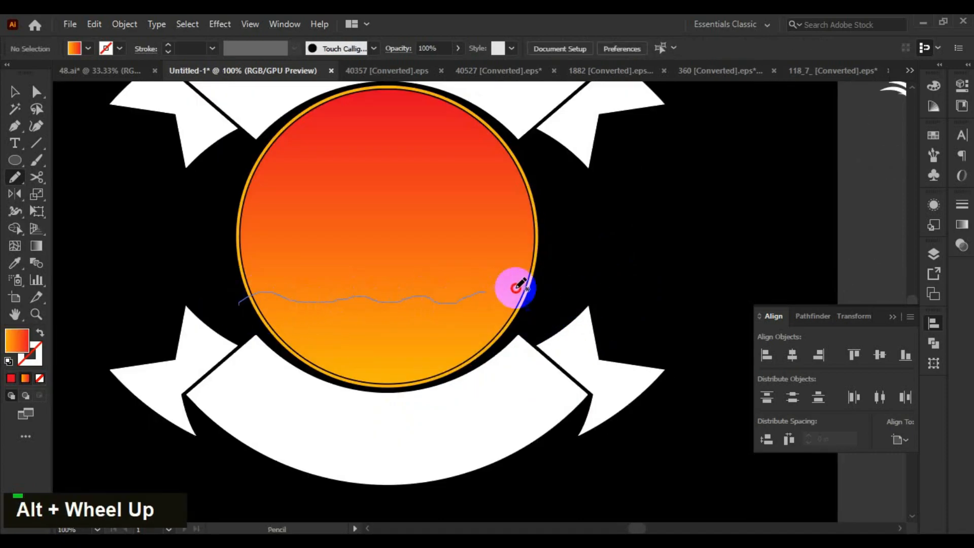
mouse_move(518, 286)
left_mouse_down()
mouse_move(357, 401)
mouse_move(231, 357)
mouse_move(235, 300)
left_mouse_up()
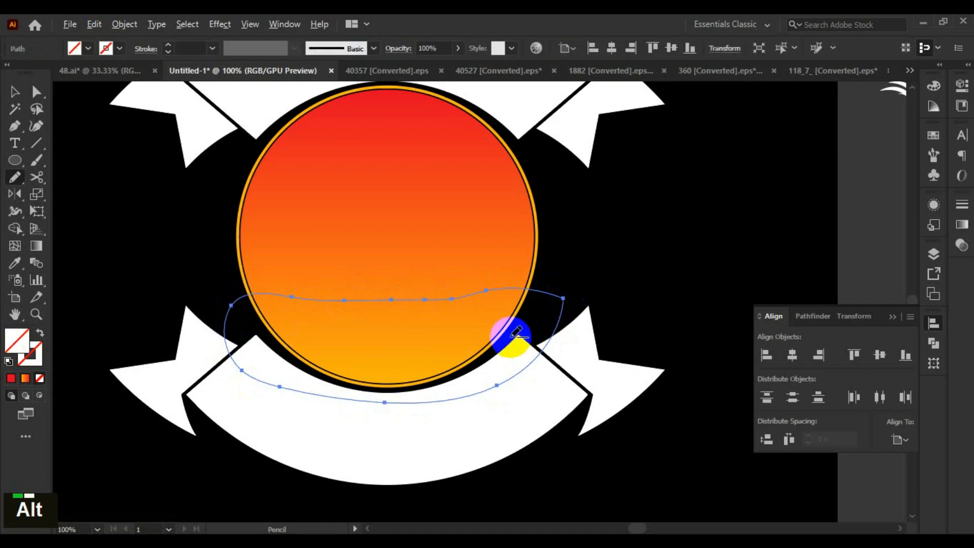
scroll(599, 278, "down", 1)
scroll(594, 279, "down", 1)
scroll(597, 277, "up", 3)
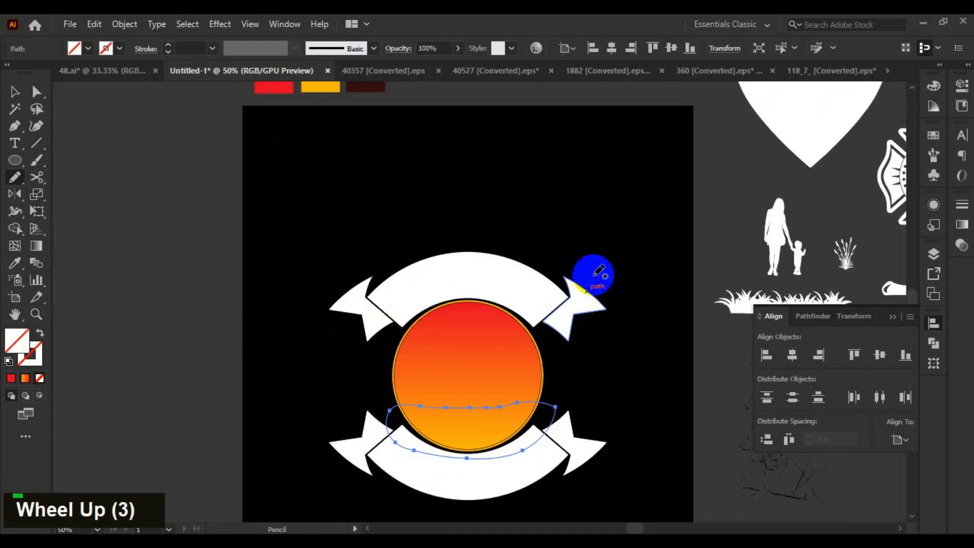
scroll(508, 238, "up", 1)
left_click(365, 104)
key("v")
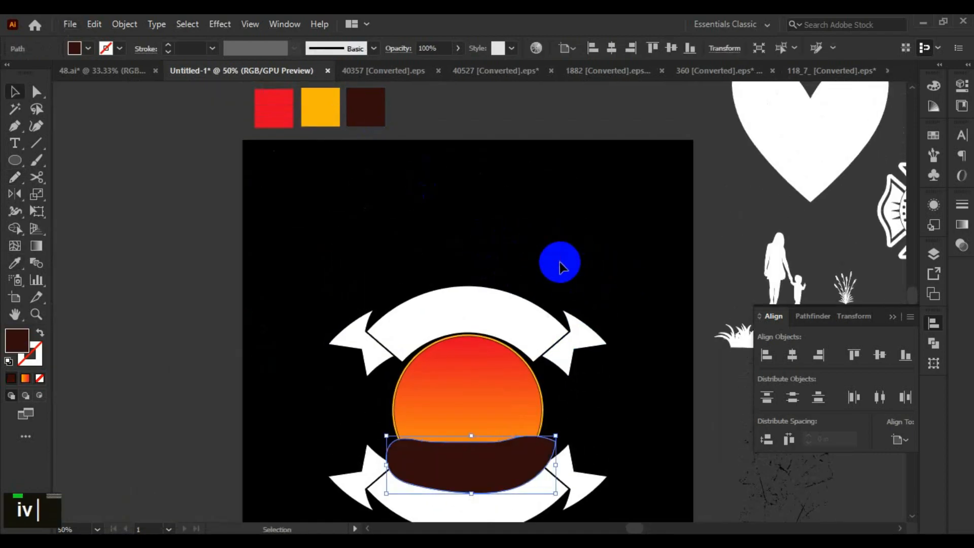
Use the Shape Builder to remove the part of the brown ground shape that extends outside the gradient circle
double_click(584, 284)
scroll(621, 360, "down", 3)
left_click(508, 375)
scroll(503, 379, "up", 3)
left_click(510, 246, "shift")
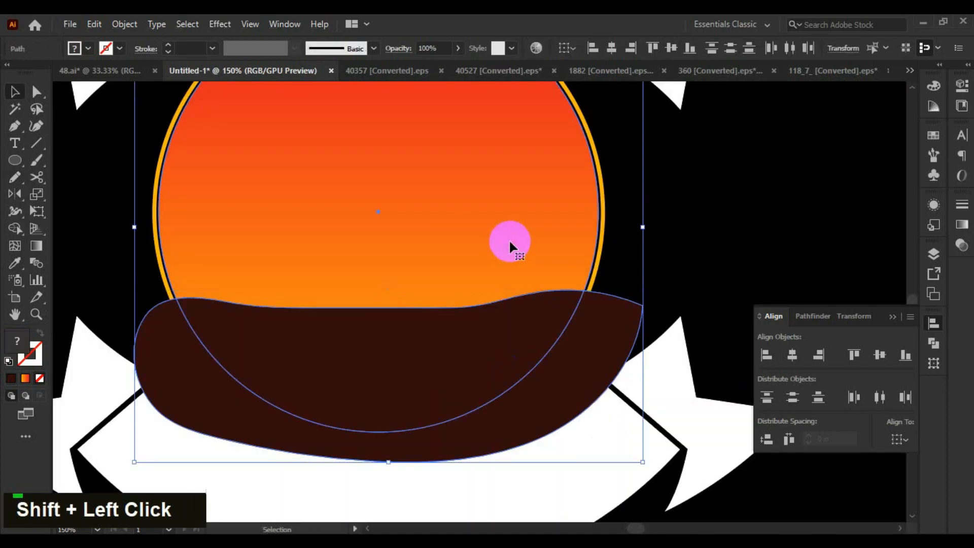
key("shift+m")
left_click(580, 369, "alt")
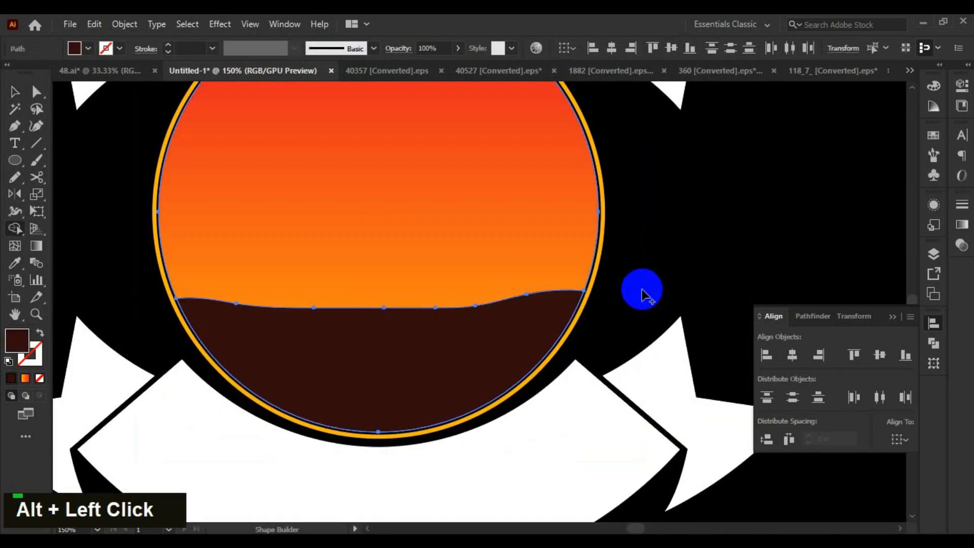
key("v")
left_click(641, 287)
scroll(641, 287, "down", 4)
left_click_drag(587, 304, 573, 337)
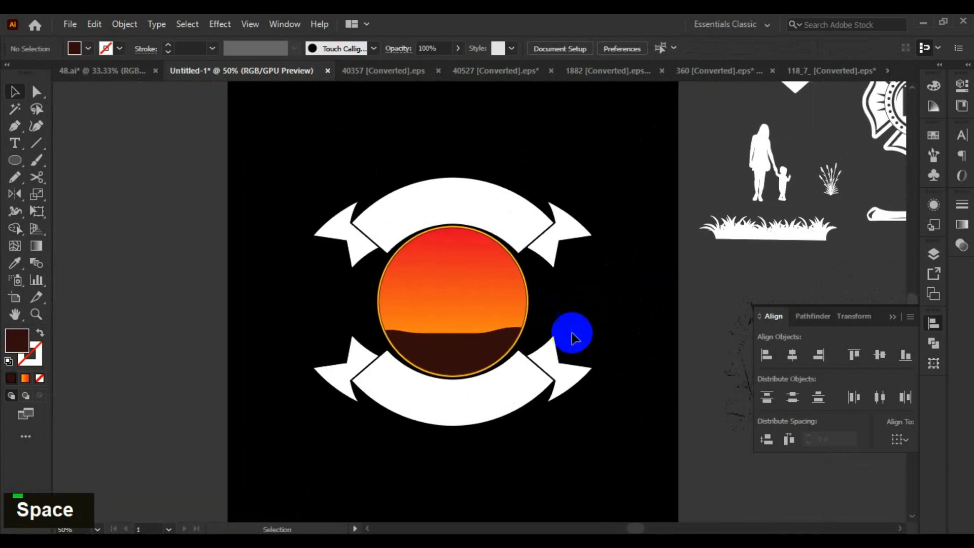
Move the white grass artwork onto the ground's upper edge, bring it to the front and recolour it with the ground's dark brown
scroll(562, 337, "up", 1)
left_click_drag(817, 202, 445, 351)
scroll(540, 330, "up", 3)
key("ctrl+shift+bracketright")
key("i")
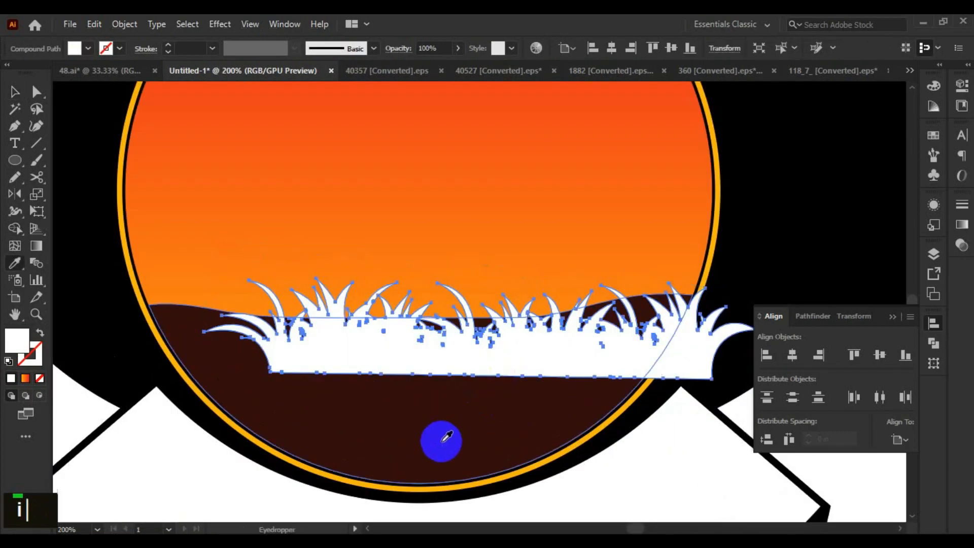
left_click(446, 438)
key("v")
left_click(815, 220)
Shrink the grass to a small strip and place it in front at the left end of the ground's upper edge
left_click(703, 364)
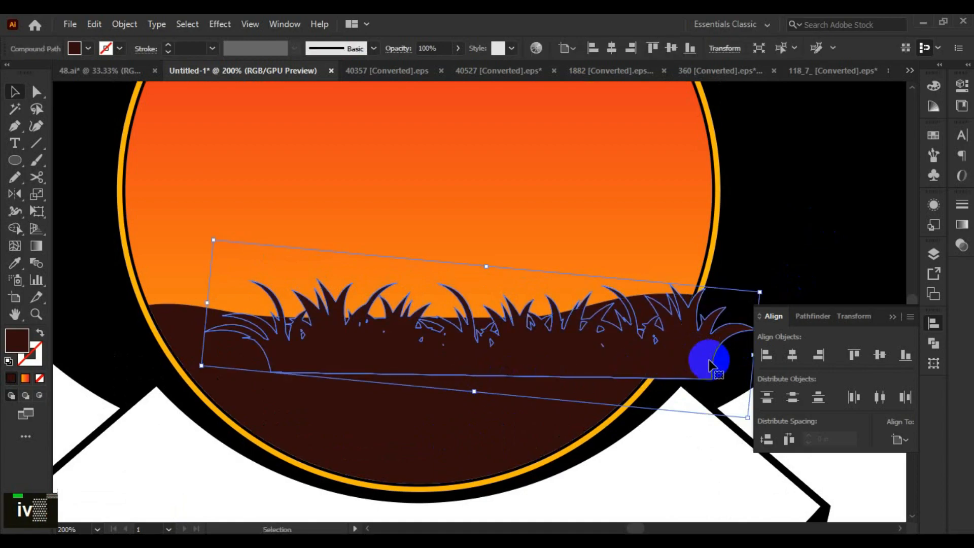
left_click_drag(759, 293, 341, 369)
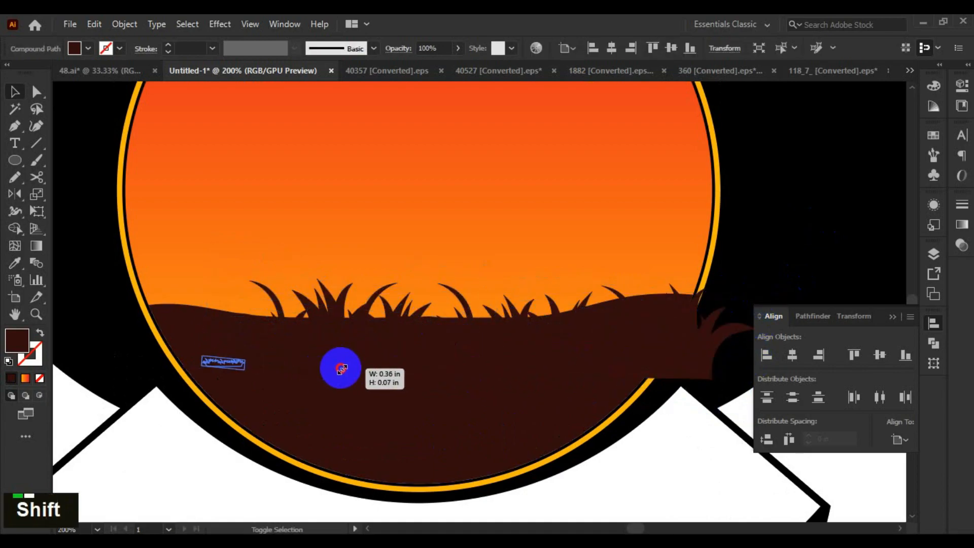
scroll(170, 358, "up", 1)
left_click_drag(225, 370, 277, 330)
key("ctrl+shift+bracketright")
scroll(229, 424, "up", 1)
scroll(91, 305, "up", 3)
key("space")
double_click(98, 381)
key("space")
left_click_drag(98, 380, 113, 364)
scroll(259, 303, "down", 1, "alt")
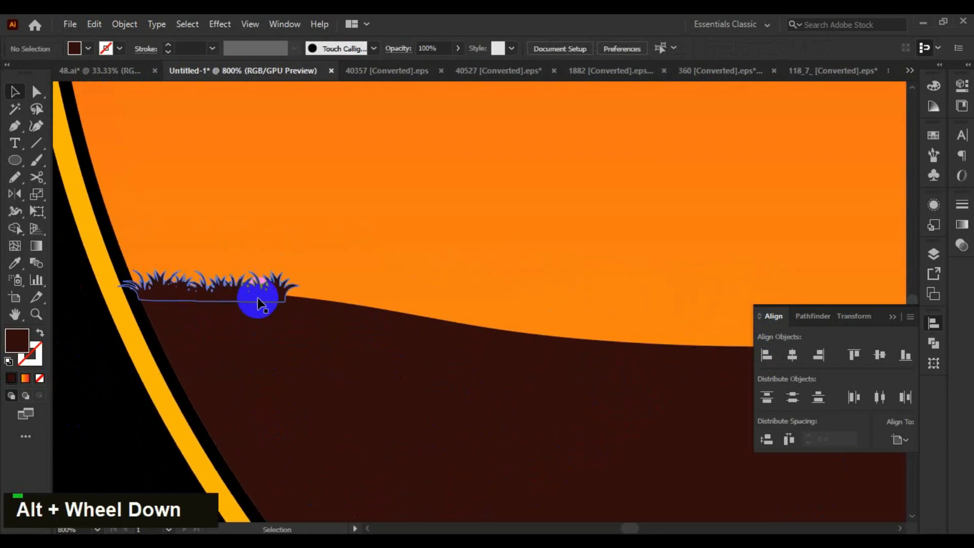
Duplicate the small grass strip to its right and tilt the copy to follow the ground's left slope
left_click_drag(259, 303, 415, 319, "alt")
scroll(448, 313, "up", 1, "alt")
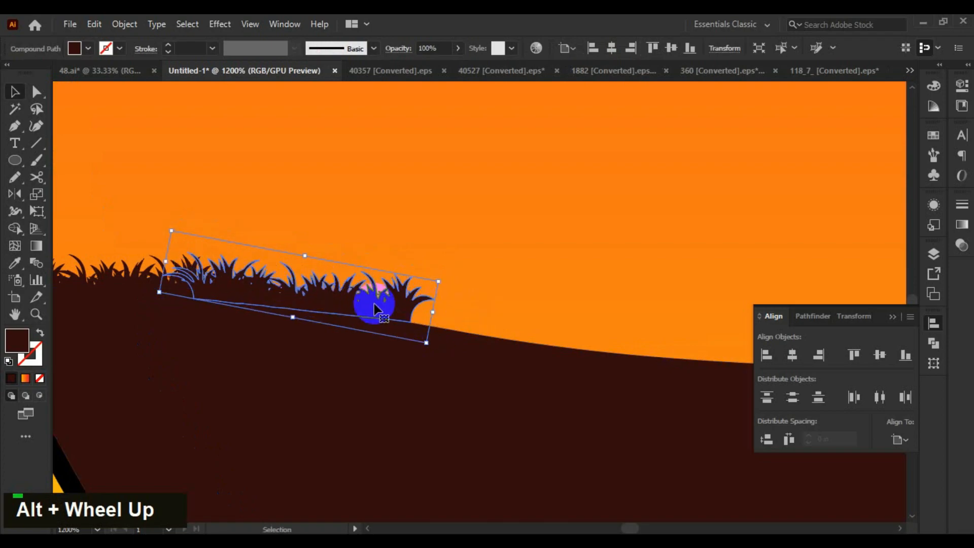
left_click_drag(442, 278, 442, 285)
Add another small grass copy farther down the left slope and adjust its tilt and position to meet the ground
scroll(335, 303, "down", 2, "alt")
left_click(133, 367)
left_click_drag(326, 260, 443, 292)
scroll(443, 300, "up", 3, "alt")
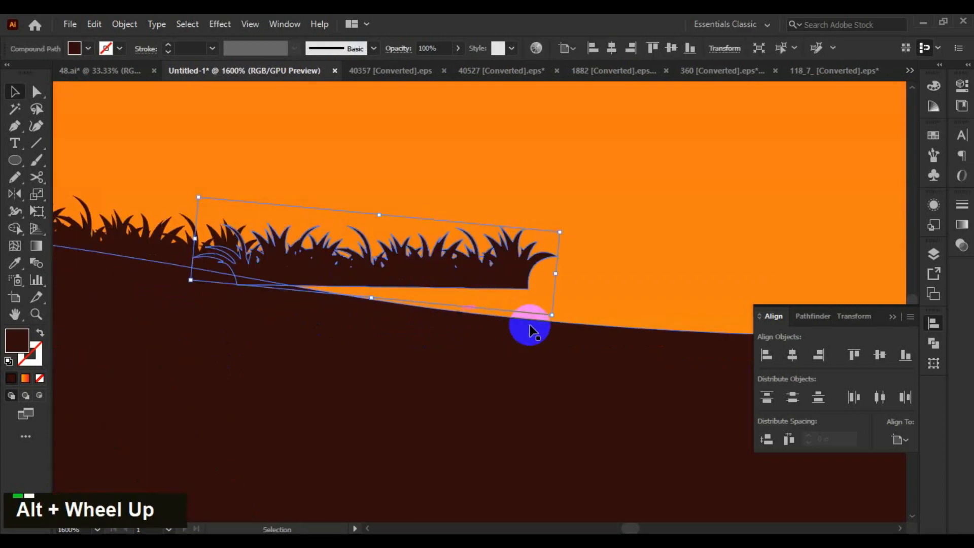
left_click_drag(557, 312, 303, 269)
scroll(436, 304, "up", 1)
scroll(435, 326, "down", 3, "alt")
scroll(568, 339, "up", 2, "alt")
key("space")
scroll(524, 341, "up", 1, "alt")
scroll(200, 203, "up", 2, "alt")
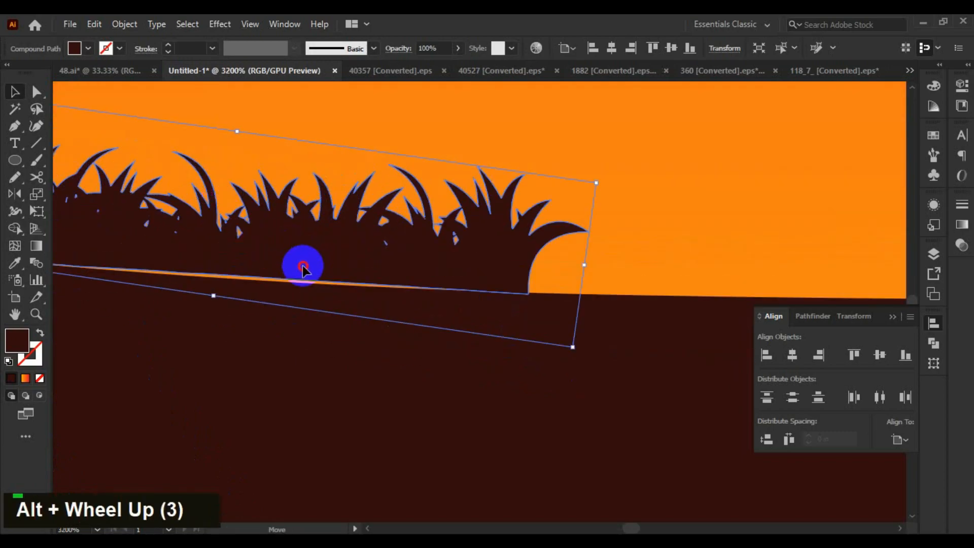
left_click_drag(380, 274, 265, 303)
scroll(446, 283, "down", 4, "alt")
scroll(426, 305, "down", 5, "alt")
left_click(265, 303)
scroll(498, 341, "down", 1, "alt")
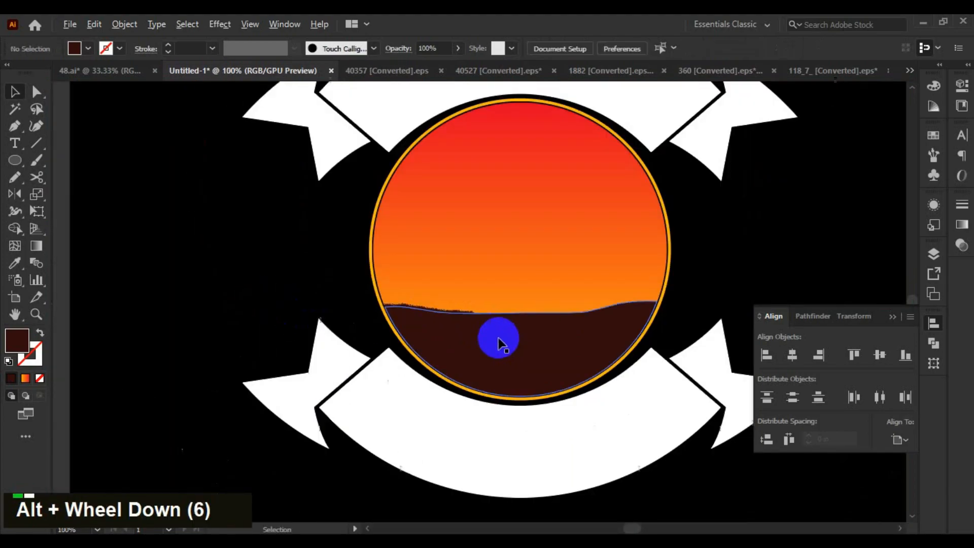
Delete the duplicated small grass strips from the ground's left slope
scroll(720, 293, "up", 3, "alt")
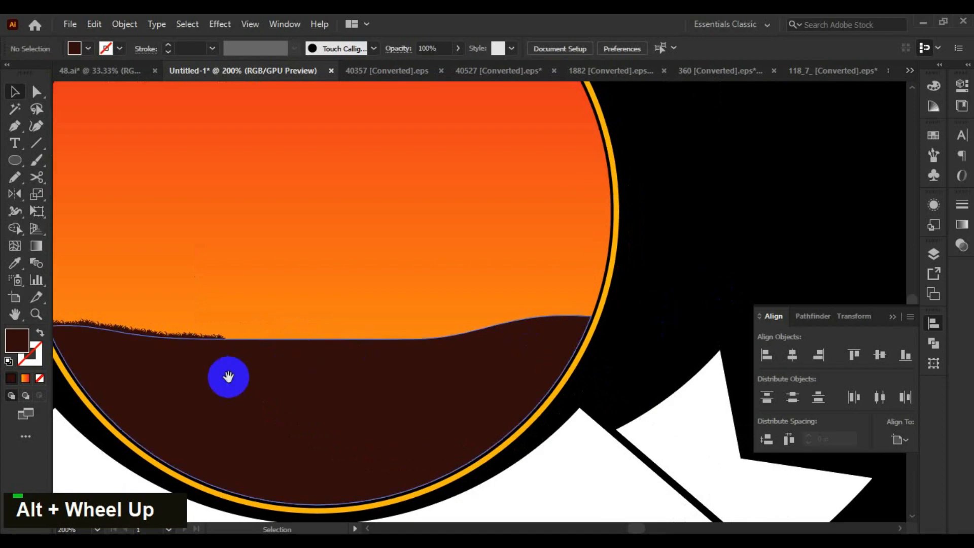
left_click_drag(226, 376, 384, 268)
scroll(391, 292, "up", 3, "alt")
scroll(481, 287, "down", 1, "alt")
key("Delete")
key("Delete")
key("Delete")
key("Delete")
Enlarge the remaining grass strip and position it on the ground's upper edge at the left side of the circle
left_click_drag(288, 278, 269, 267)
left_click(102, 363)
scroll(387, 326, "down", 5)
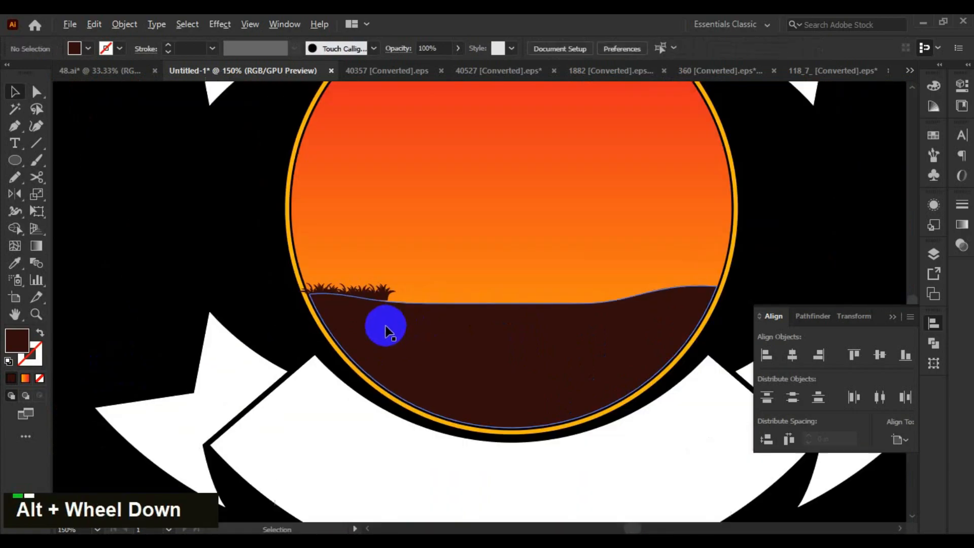
scroll(575, 331, "down", 1)
scroll(570, 331, "up", 5)
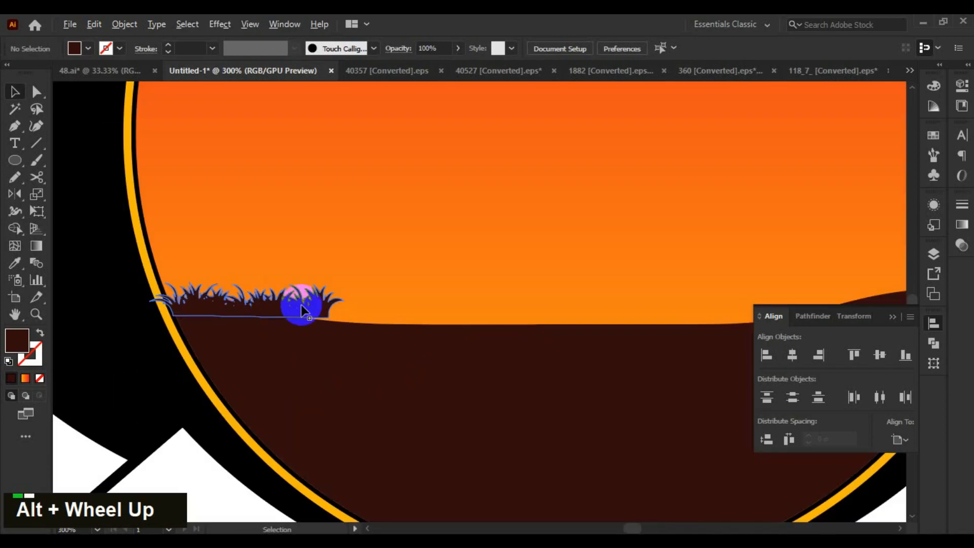
left_click(333, 305)
left_click_drag(346, 309, 363, 307)
scroll(342, 305, "up", 1)
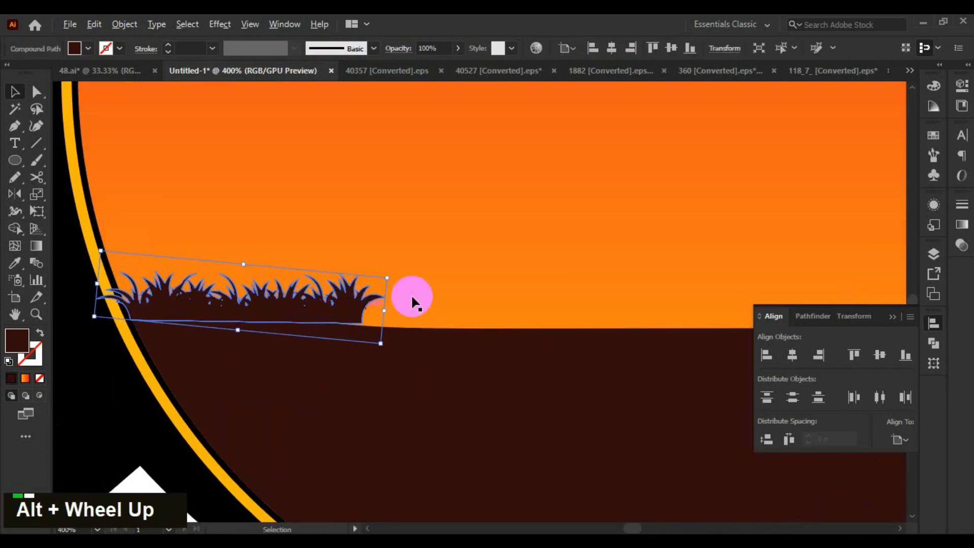
Place copies of the enlarged grass strip down the ground's left slope, rotating them to follow the curve
left_click_drag(395, 275, 552, 301)
scroll(399, 285, "down", 4)
scroll(360, 288, "up", 3)
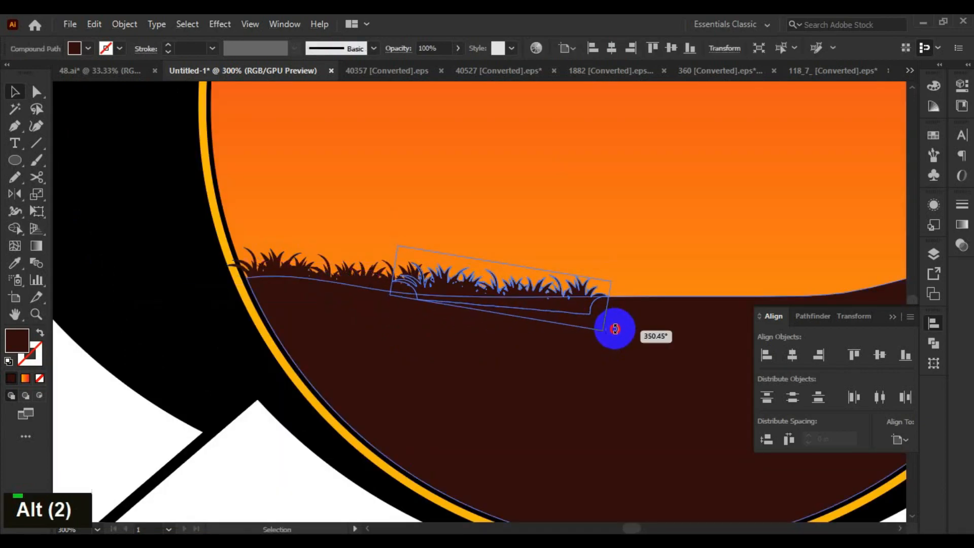
left_click_drag(615, 329, 558, 310)
Continue the row of grass copies along the rest of the ground's upper edge to the circle's right side
key("space")
key("space")
double_click(711, 278)
left_click_drag(445, 345, 552, 312)
scroll(583, 327, "up", 1)
scroll(679, 380, "down", 3)
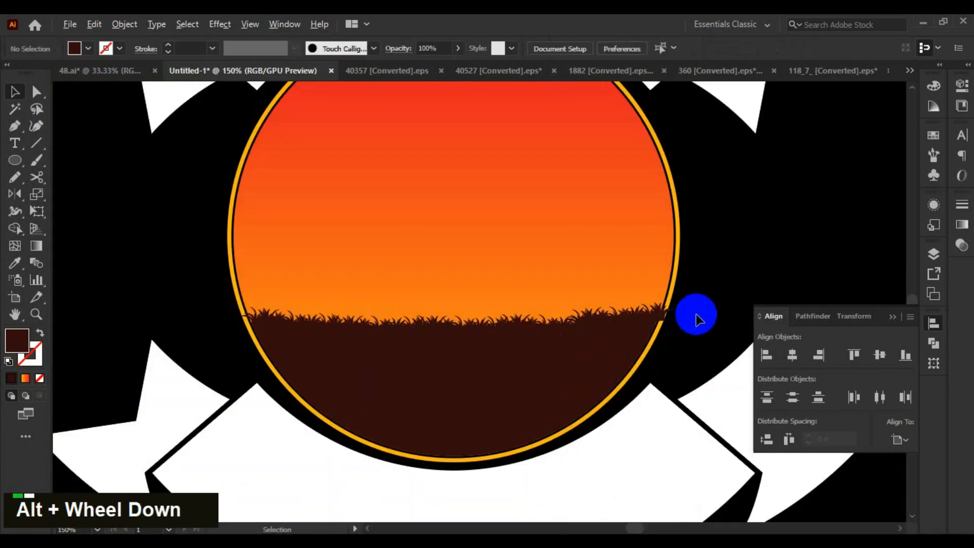
Select the end grass strips together with the circle and trim the blades overhanging its left edge using Shape Builder
left_click(274, 324, "shift")
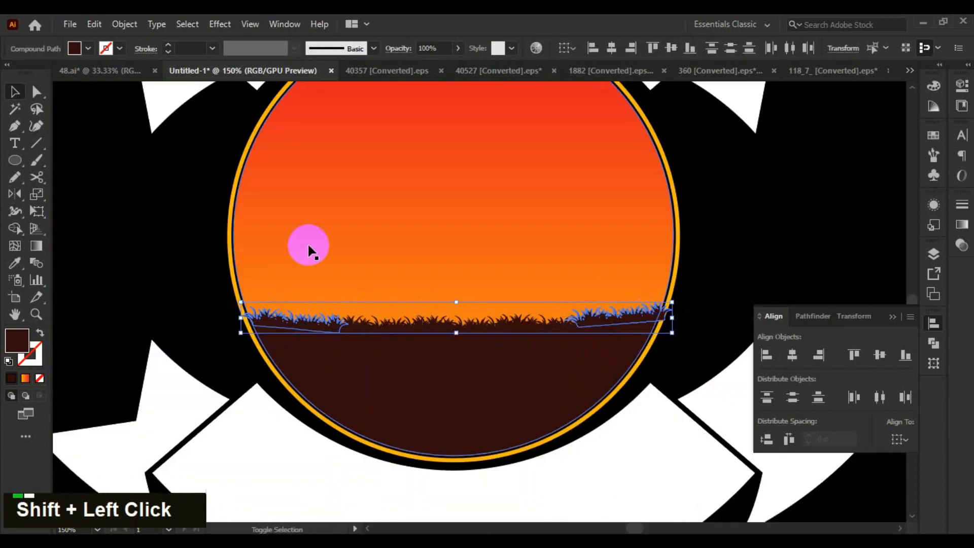
left_click(228, 328, "shift")
scroll(228, 328, "up", 5)
key("shift+m")
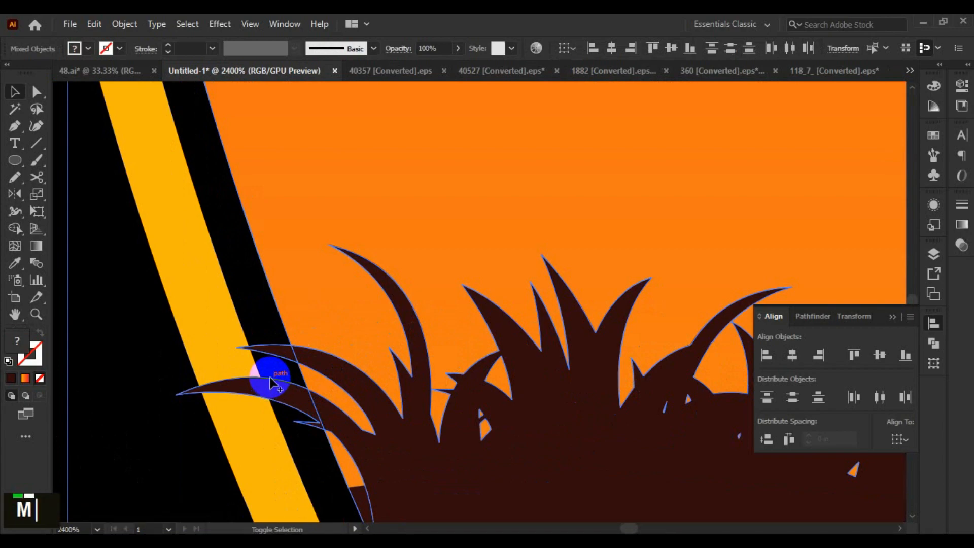
left_click(276, 349, "alt")
scroll(297, 402, "up", 1)
scroll(298, 406, "down", 5)
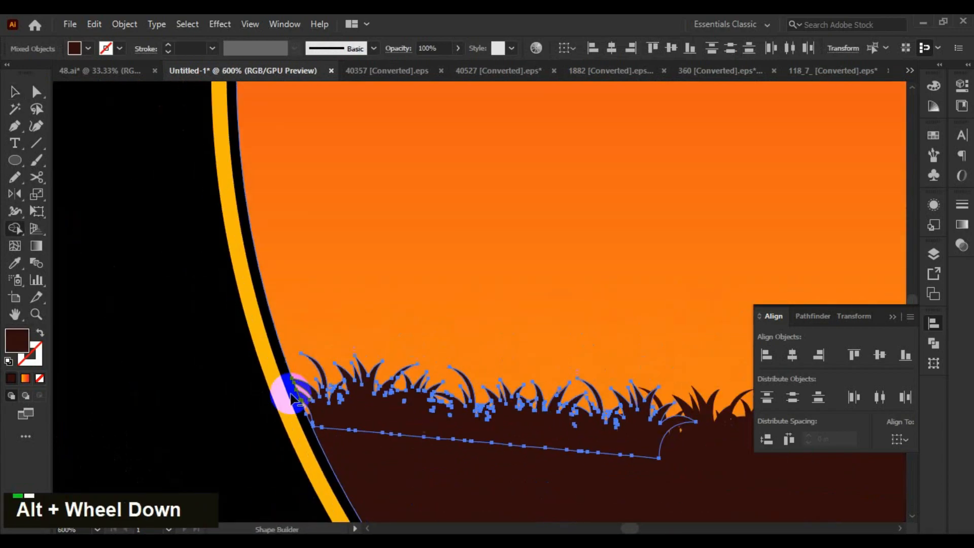
Trim the grass overhanging the circle's right edge with Shape Builder
left_click_drag(634, 439, 358, 414)
scroll(641, 350, "up", 3)
left_click(589, 338, "alt")
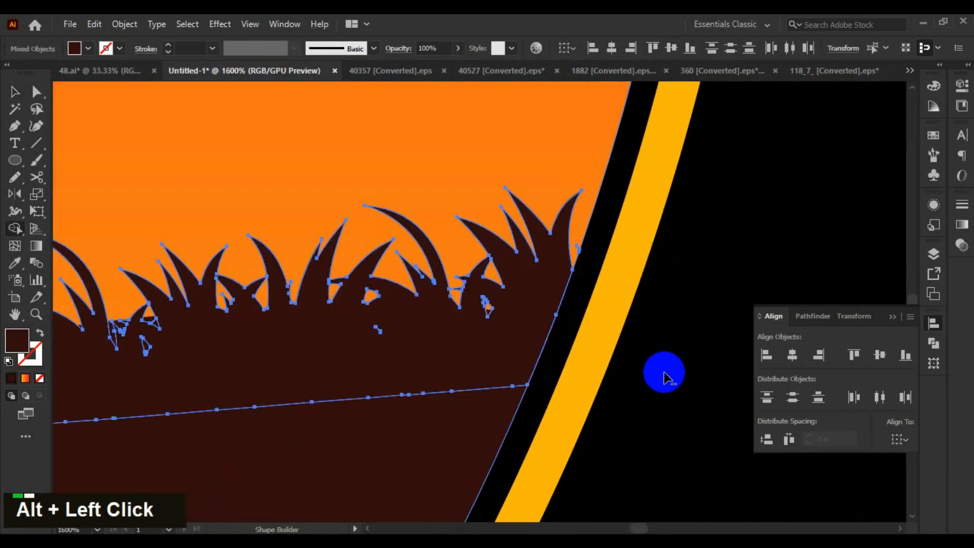
scroll(592, 266, "up", 2)
scroll(598, 326, "down", 6)
key("v")
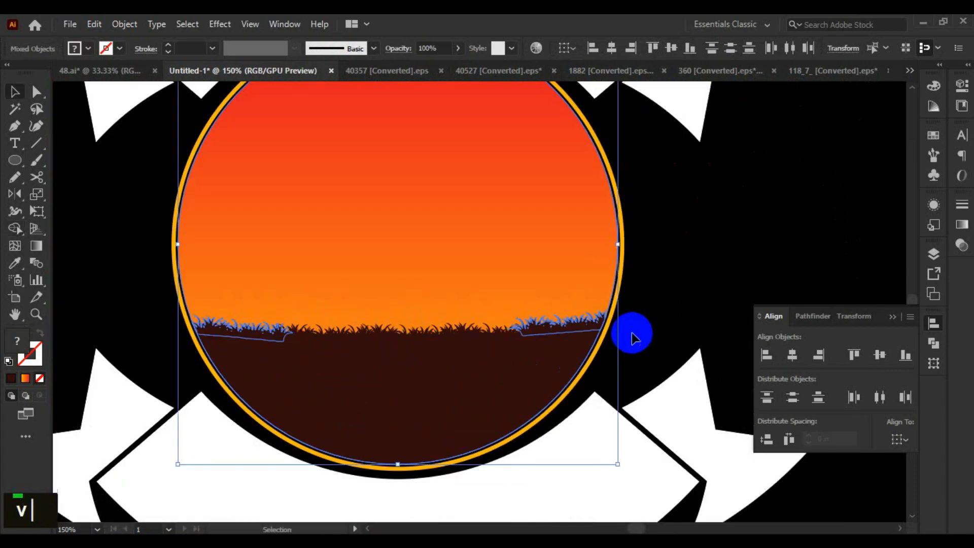
left_click(629, 317)
Move the mother-and-child silhouette from beside the artboard into the sunset circle and bring it to the front
scroll(629, 315, "down", 3)
left_click_drag(663, 285, 573, 282)
scroll(604, 317, "up", 2)
scroll(617, 322, "down", 3)
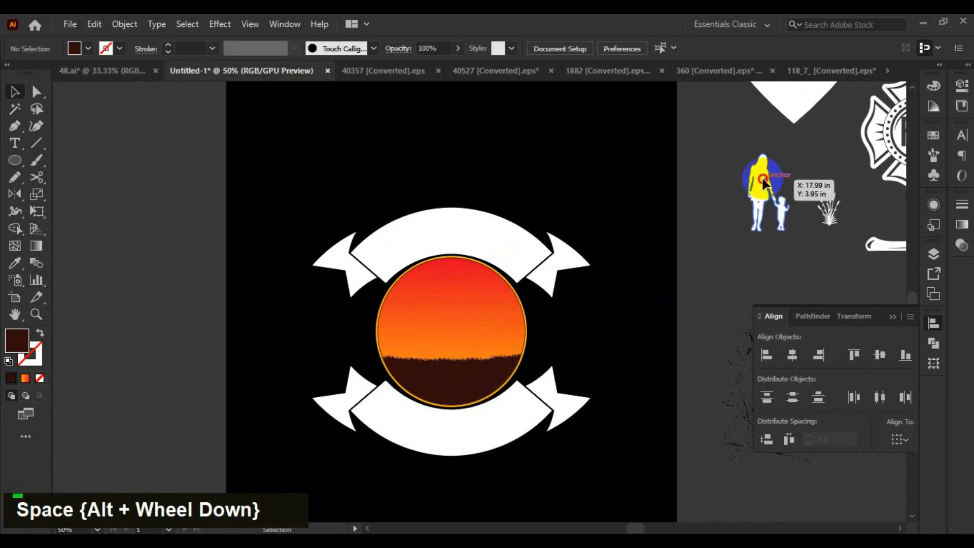
left_click_drag(764, 181, 450, 317)
scroll(561, 385, "up", 3)
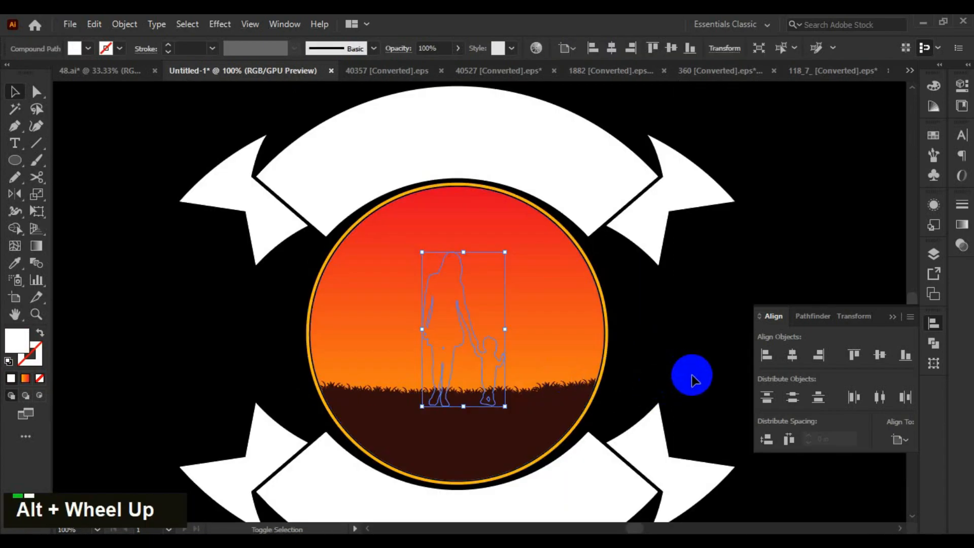
key("ctrl+shift+bracketright")
left_click(648, 383)
scroll(455, 326, "up", 1)
Shrink the mother-and-child silhouette to stand on the grass and give it the ground's dark brown fill with the Eyedropper
left_click(455, 326)
left_click_drag(485, 165, 484, 224)
left_click_drag(457, 331, 451, 304)
scroll(506, 428, "down", 2)
key("i")
left_click(506, 427)
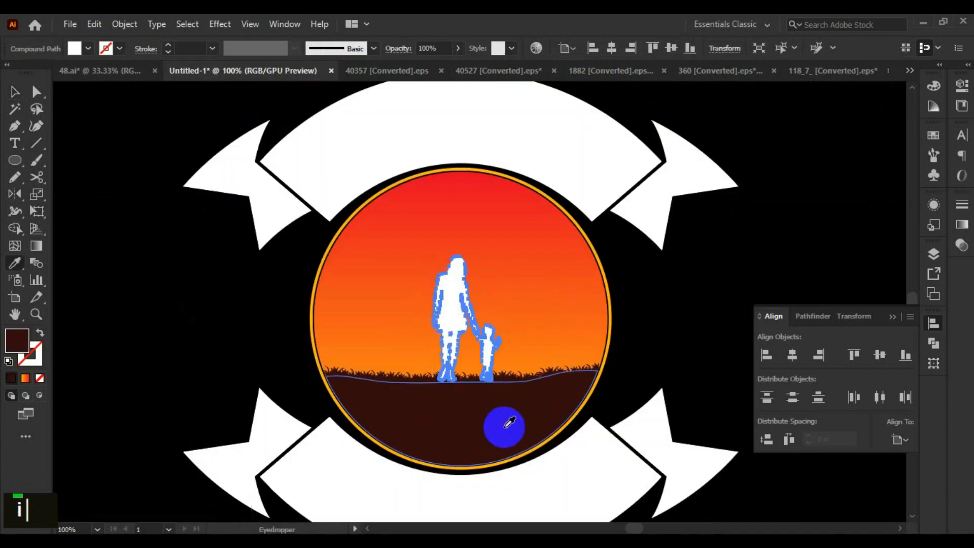
double_click(670, 359)
scroll(644, 331, "down", 3)
scroll(644, 337, "up", 2)
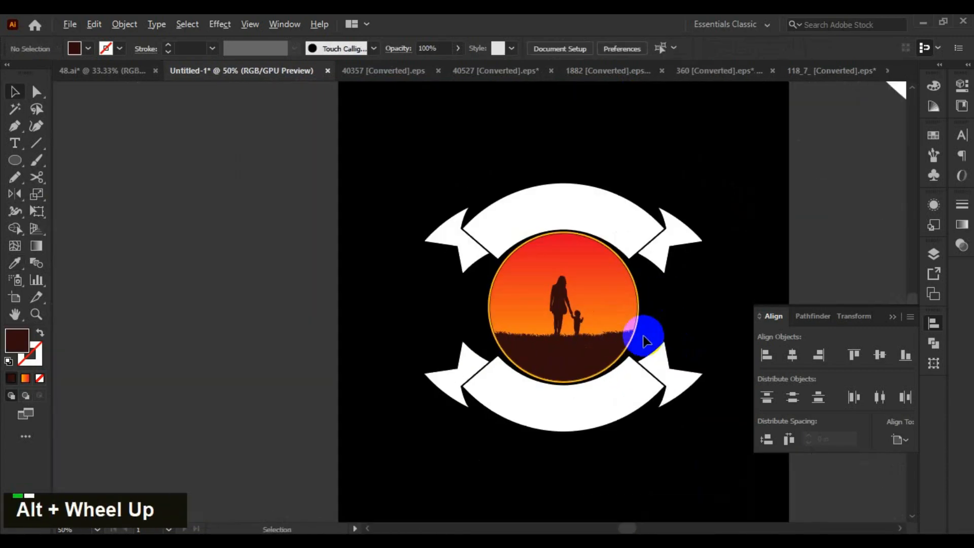
Enlarge the mother-and-child silhouette slightly
scroll(649, 336, "down", 1)
scroll(637, 343, "up", 2)
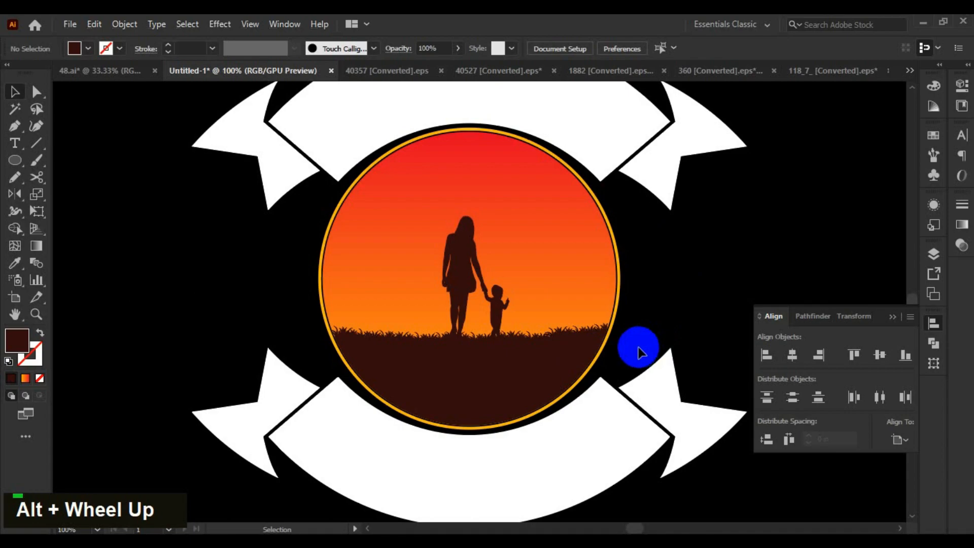
key("space")
left_click_drag(638, 343, 583, 321)
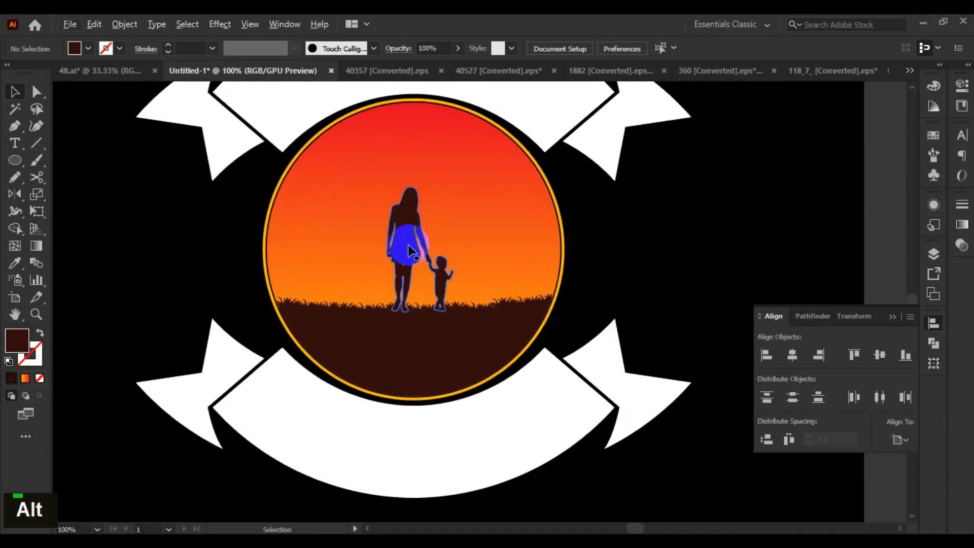
left_click(404, 278)
left_click_drag(420, 187, 420, 166)
left_click(660, 258)
Place the white reed plant in the circle beside the child, bring it to the front and recolor it the ground's dark brown
scroll(670, 258, "down", 1)
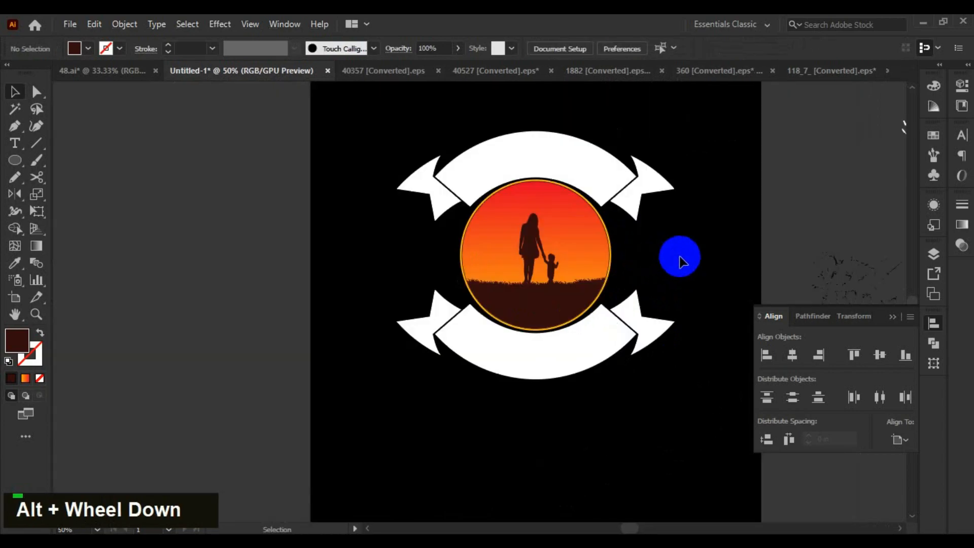
left_click_drag(754, 160, 405, 303)
scroll(401, 292, "up", 7)
key("ctrl+shift+]")
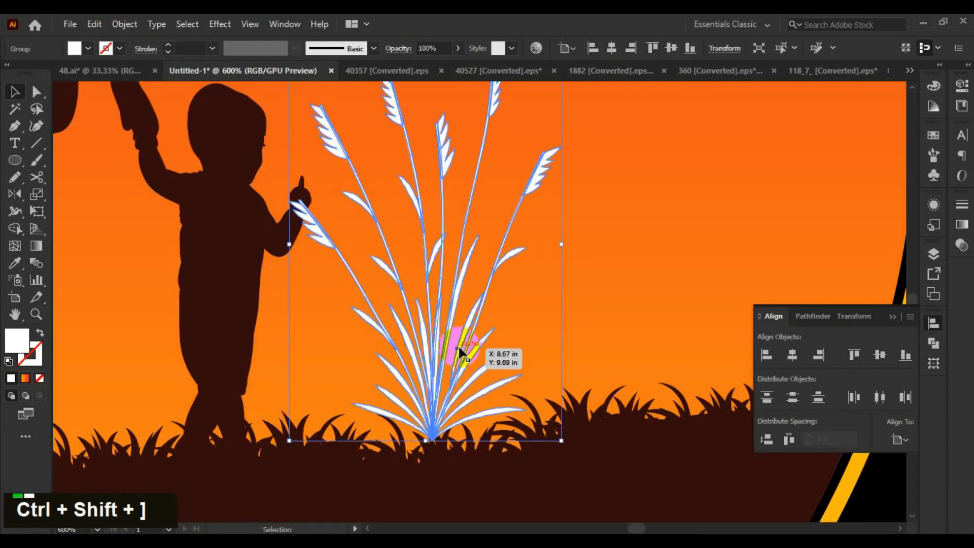
key("i")
left_click(699, 502)
key("v")
Scale down the reed plant and set its base into the ground to the right of the child
scroll(457, 338, "down", 1)
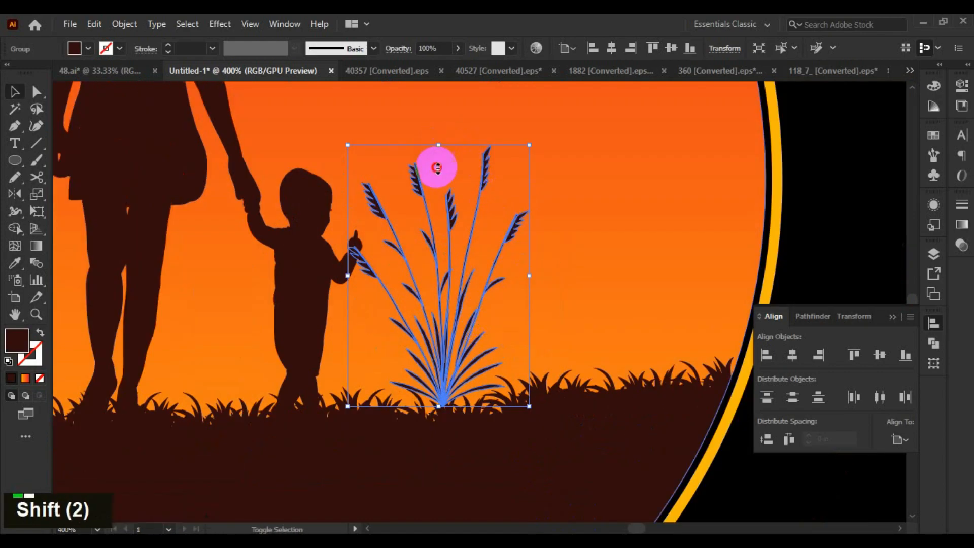
left_click_drag(438, 146, 439, 227)
left_click_drag(456, 395, 454, 420)
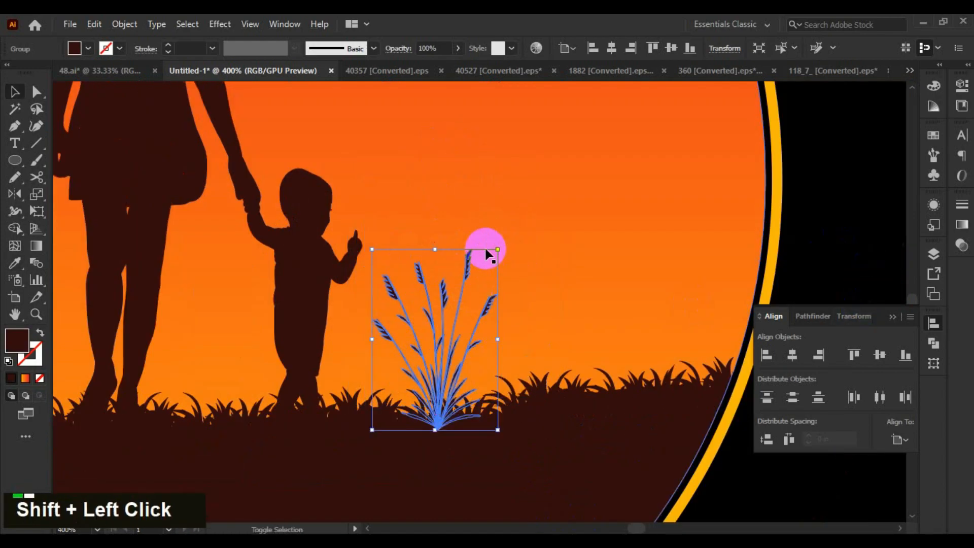
left_click(499, 249, "shift")
double_click(356, 345)
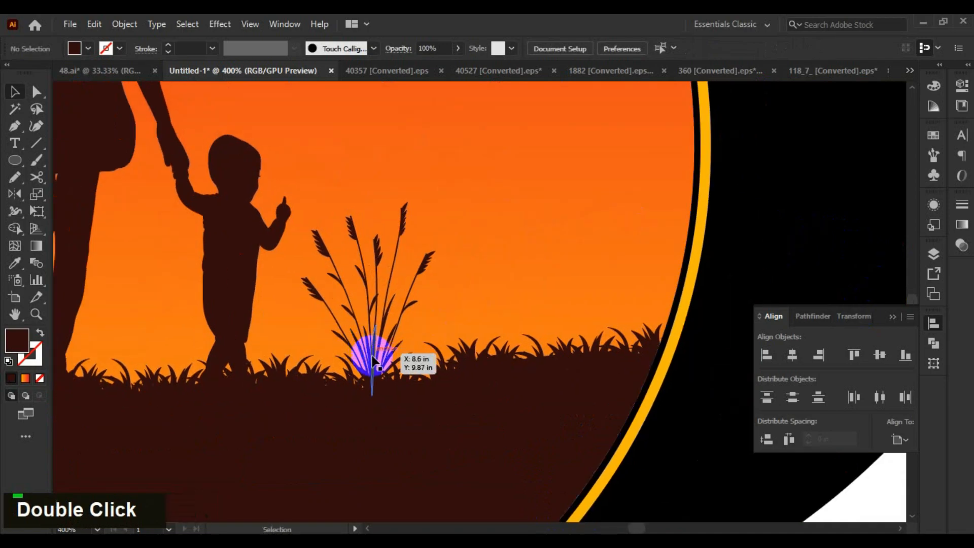
Copy the reed plant toward the circle's right edge and shrink the copy to a small tuft
left_click_drag(373, 361, 515, 337)
left_click_drag(518, 184, 522, 285)
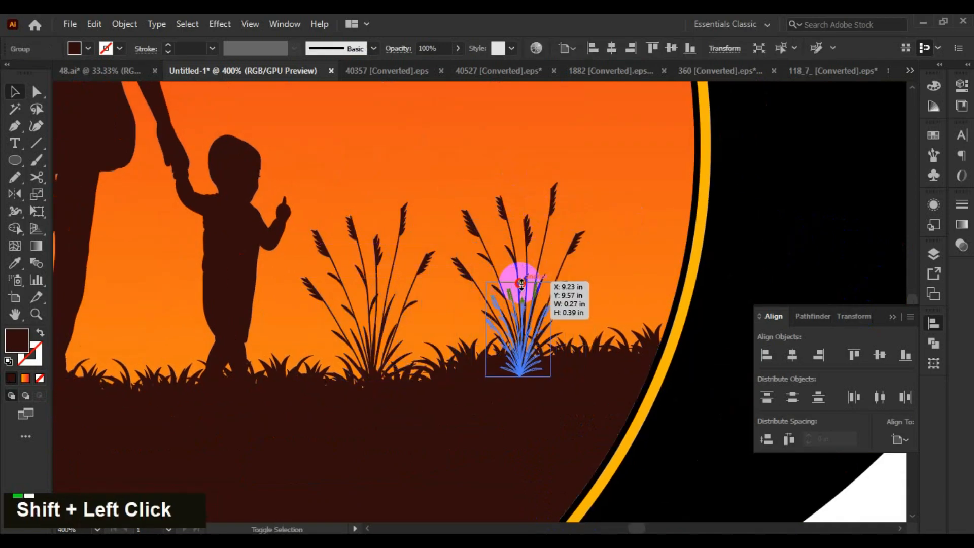
left_click(751, 246)
scroll(771, 228, "down", 5)
scroll(722, 290, "up", 3)
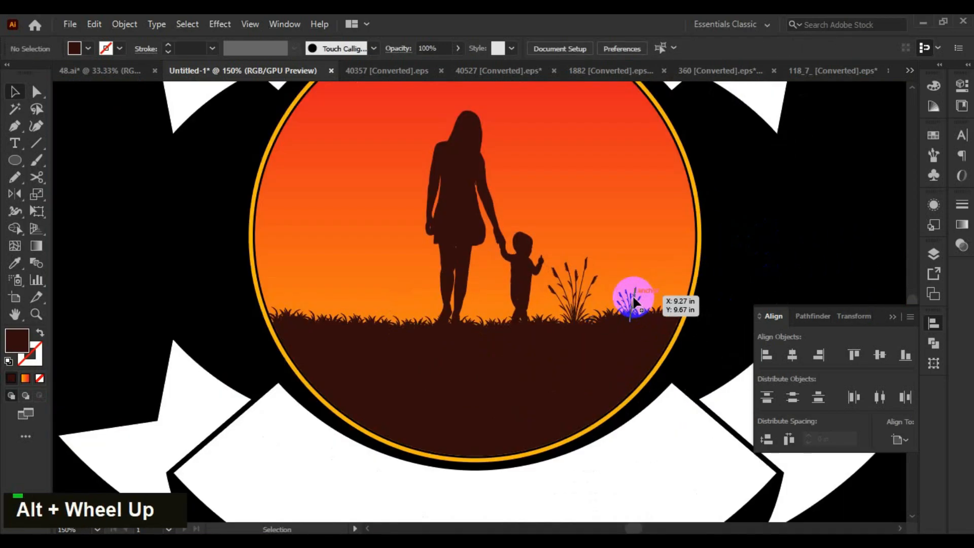
Add two reed plant copies on the ground to the left of the mother, making the outer one slightly smaller
left_click_drag(634, 302, 372, 231)
scroll(370, 309, "up", 2)
left_click_drag(368, 270, 244, 270, "alt")
left_click_drag(241, 230, 245, 247, "shift")
left_click(133, 379)
scroll(474, 333, "down", 3)
Move the white heart into the sunset circle, scale it down to fit and bring it to the front
left_click_drag(531, 340, 596, 341)
scroll(536, 314, "down", 1)
scroll(606, 341, "down", 1)
left_click_drag(654, 370, 611, 359)
scroll(611, 359, "down", 1)
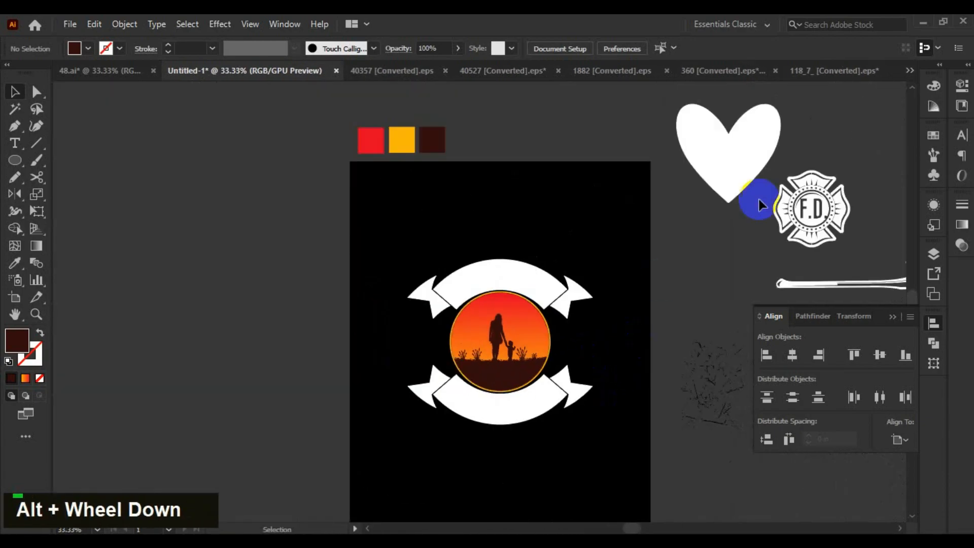
left_click_drag(761, 204, 516, 330)
scroll(517, 330, "up", 3)
left_click_drag(474, 154, 422, 230, "shift")
key("ctrl+shift+bracketright")
left_click(678, 394)
scroll(445, 291, "up", 1)
left_click(754, 243)
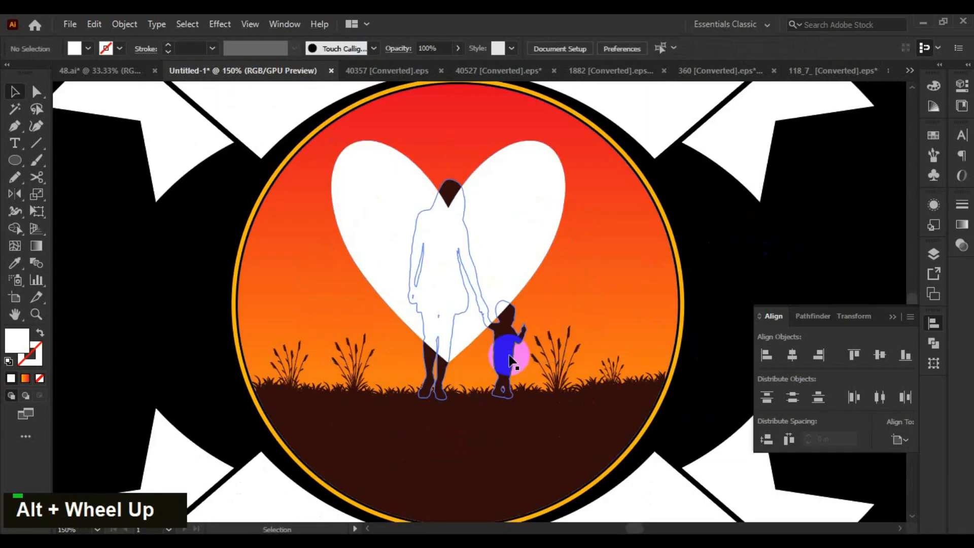
Bring the mother-and-child silhouette, all reed plants, the grass strips and the ground in front of the heart
left_click(509, 361)
left_click(553, 363, "shift")
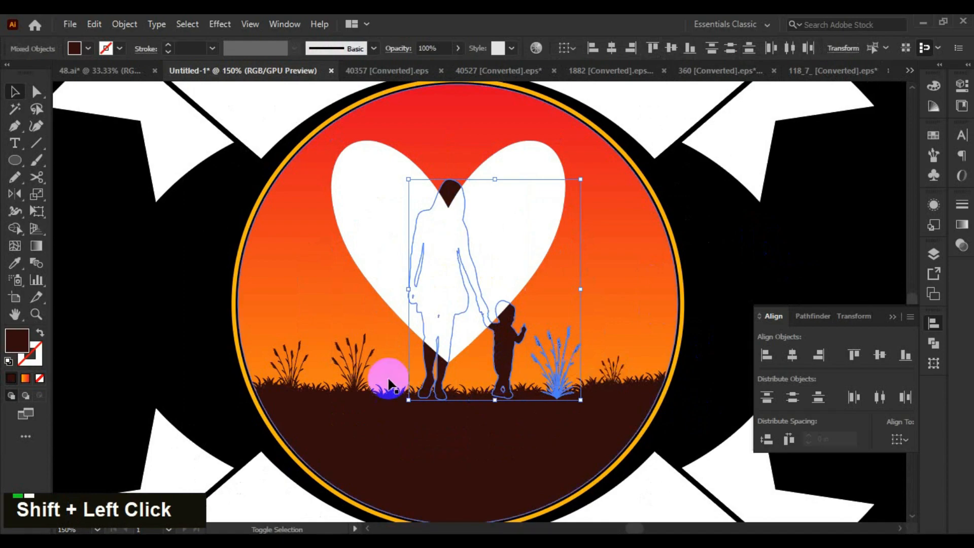
left_click(357, 373, "shift")
left_click(324, 394, "shift")
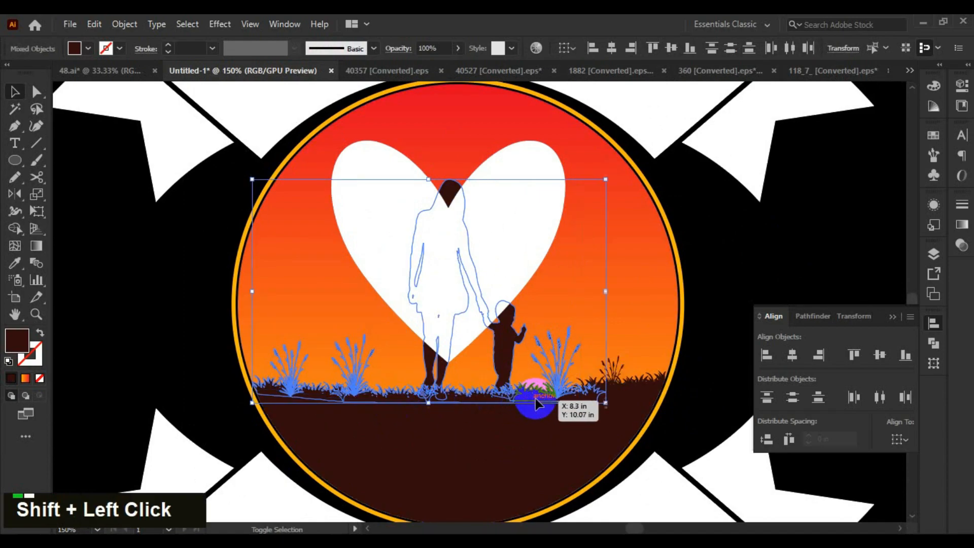
left_click(640, 397, "shift")
left_click(616, 375, "shift")
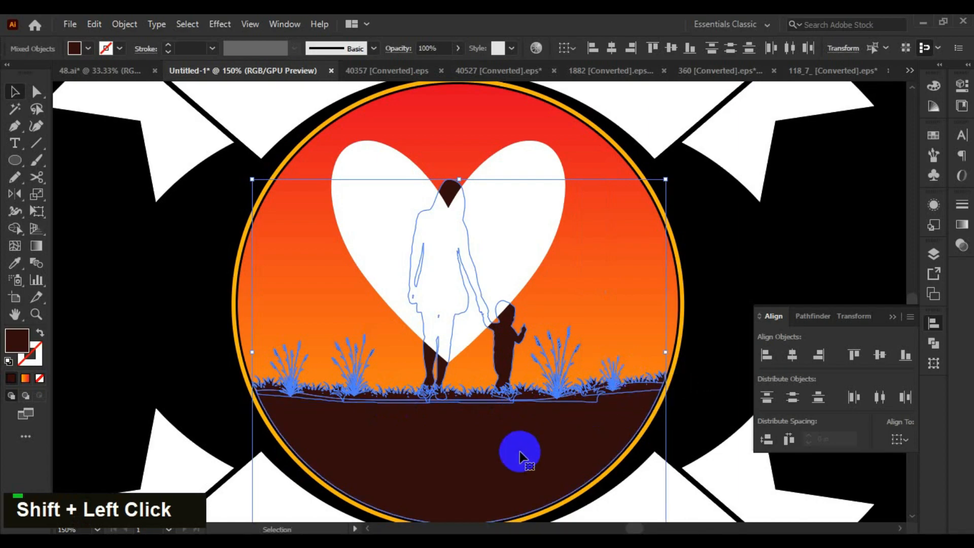
key("ctrl+shift+bracketright")
double_click(656, 294)
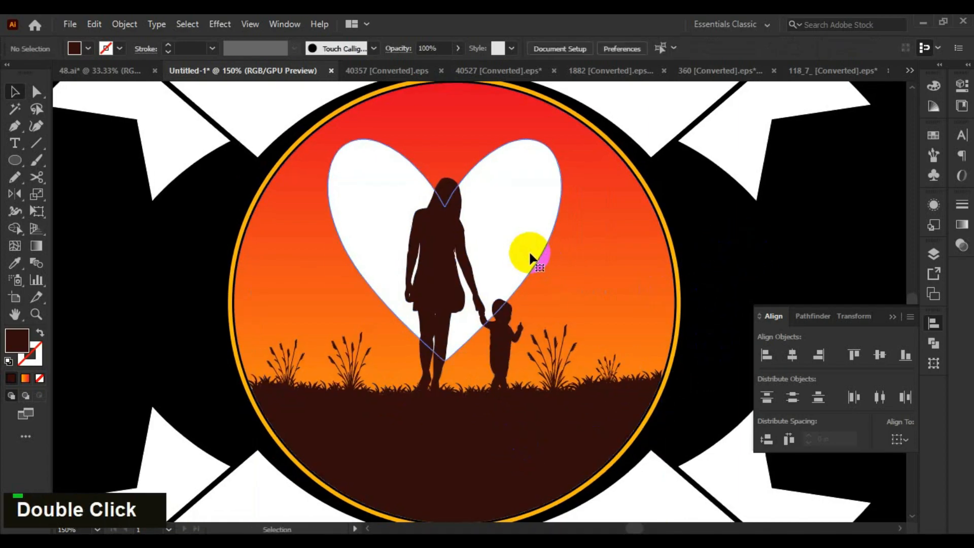
Lower the heart behind the figures so its tip sits behind the ground, and enlarge it slightly
left_click_drag(530, 253, 539, 315)
left_click_drag(456, 203, 457, 169)
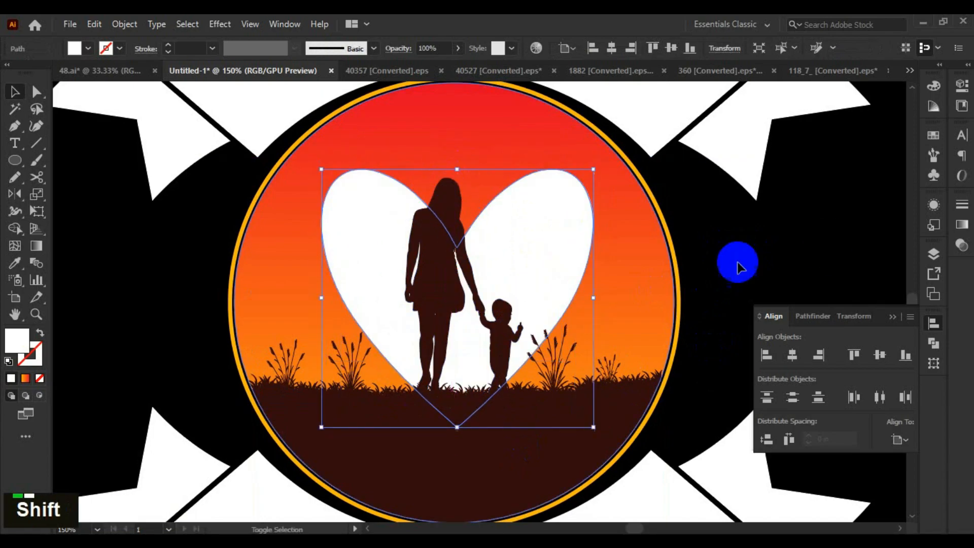
double_click(729, 228)
scroll(696, 250, "down", 3)
scroll(705, 263, "up", 2)
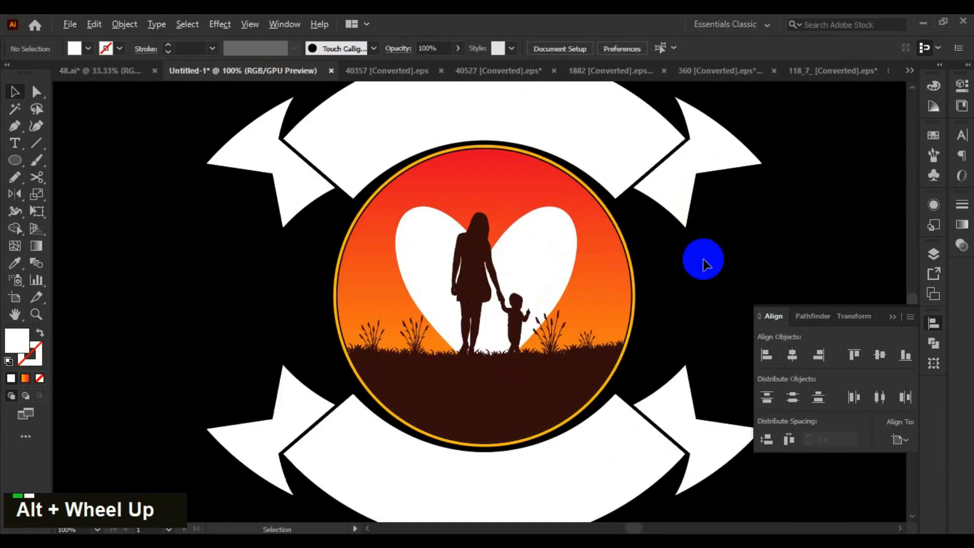
key("space")
left_click_drag(704, 263, 655, 241)
key("space")
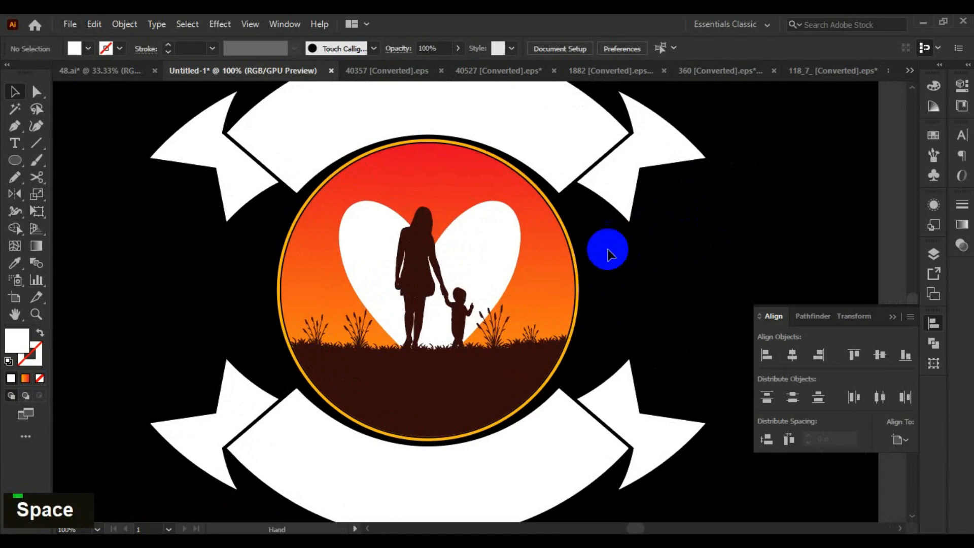
Set the heart's opacity to 50%
left_click(463, 266)
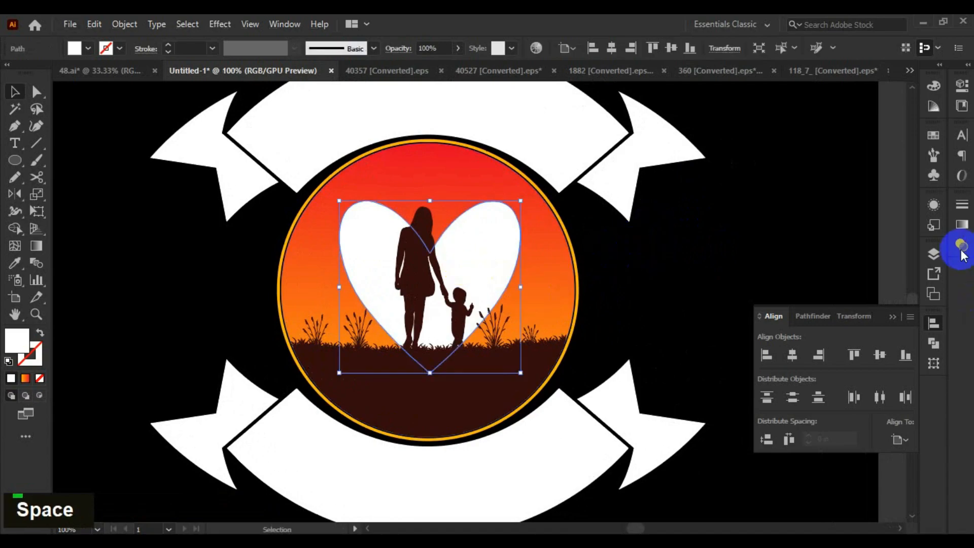
left_click(962, 245)
left_click(907, 219)
type("50")
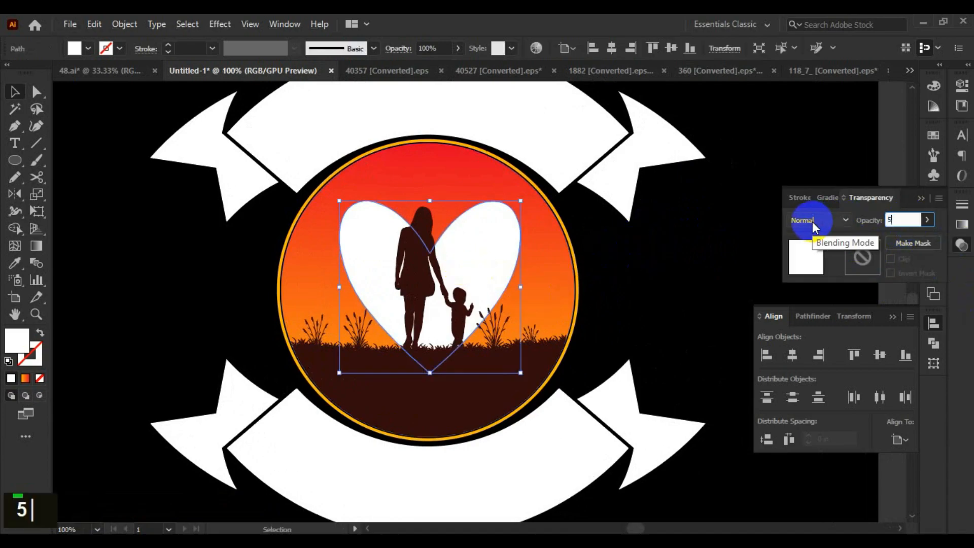
key("Return")
left_click(657, 315)
scroll(675, 285, "down", 4)
scroll(656, 300, "up", 2)
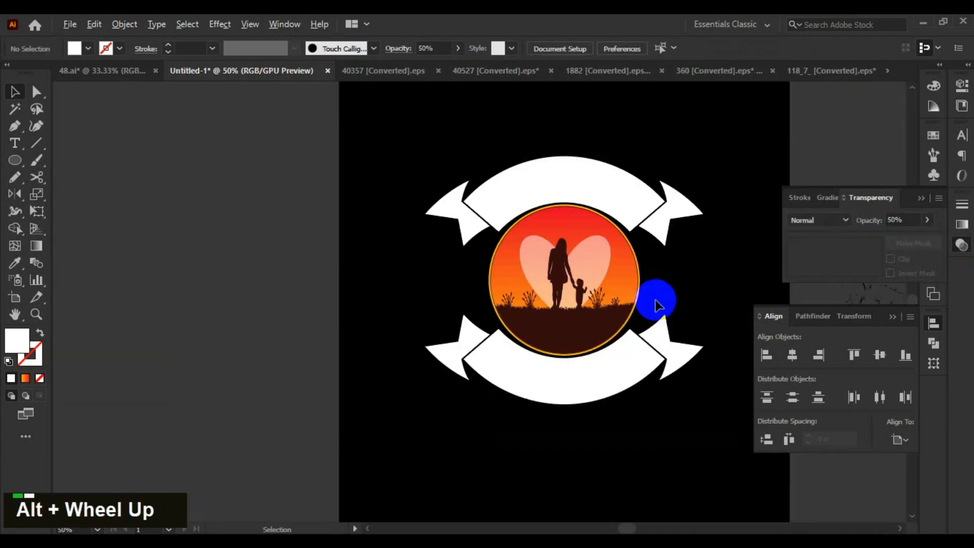
Set the heart's opacity to 30%
scroll(683, 295, "up", 3)
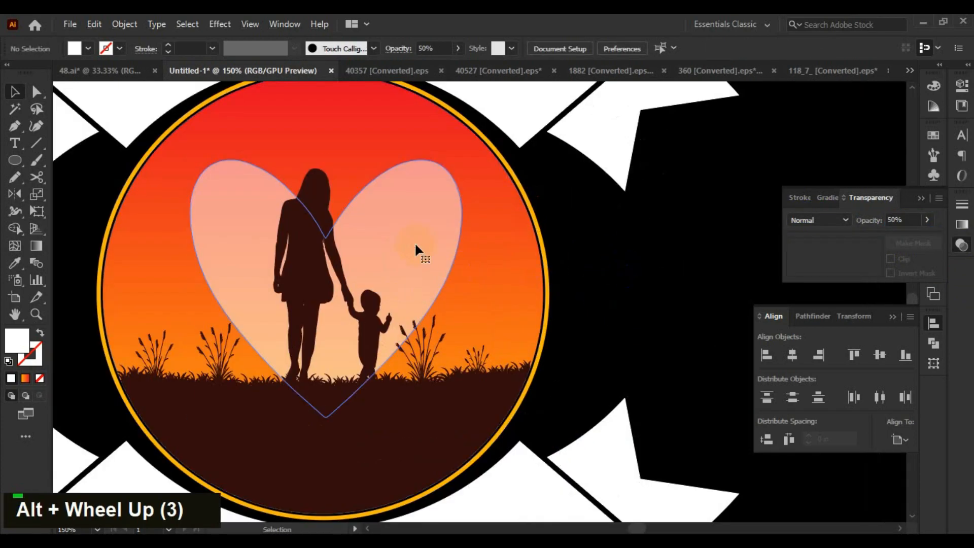
left_click(416, 244)
type("30")
key("Return")
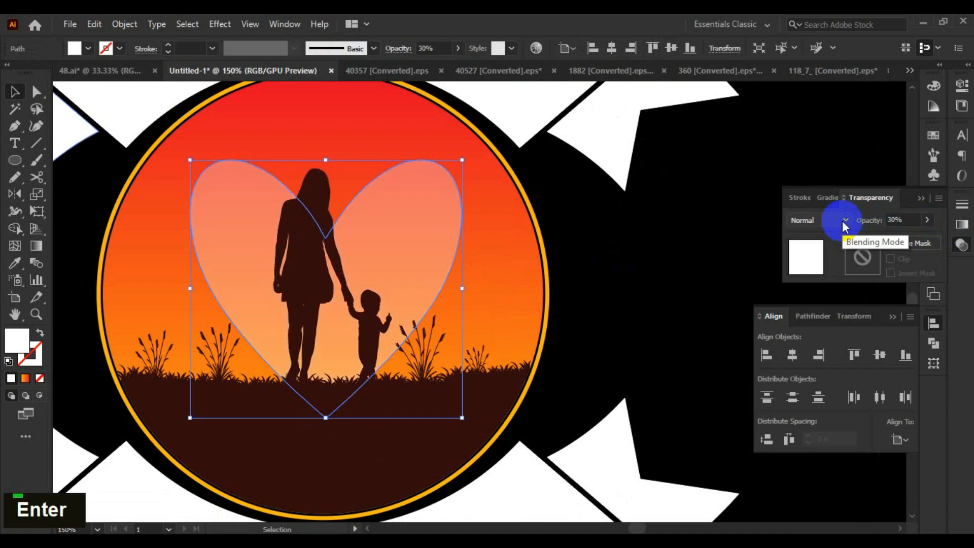
left_click(701, 264)
scroll(702, 264, "down", 3)
left_click_drag(702, 264, 631, 298)
scroll(615, 298, "down", 1)
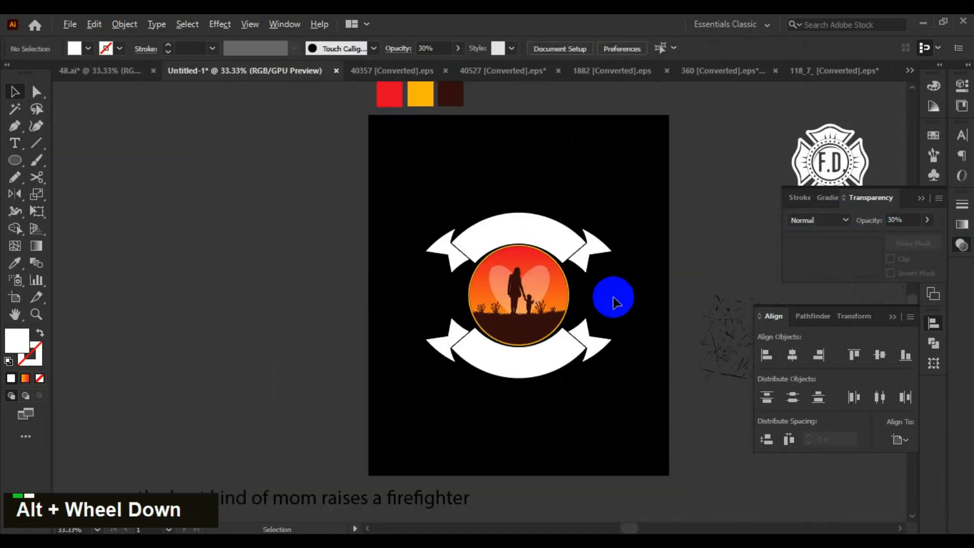
scroll(568, 300, "up", 2)
scroll(568, 299, "up", 2)
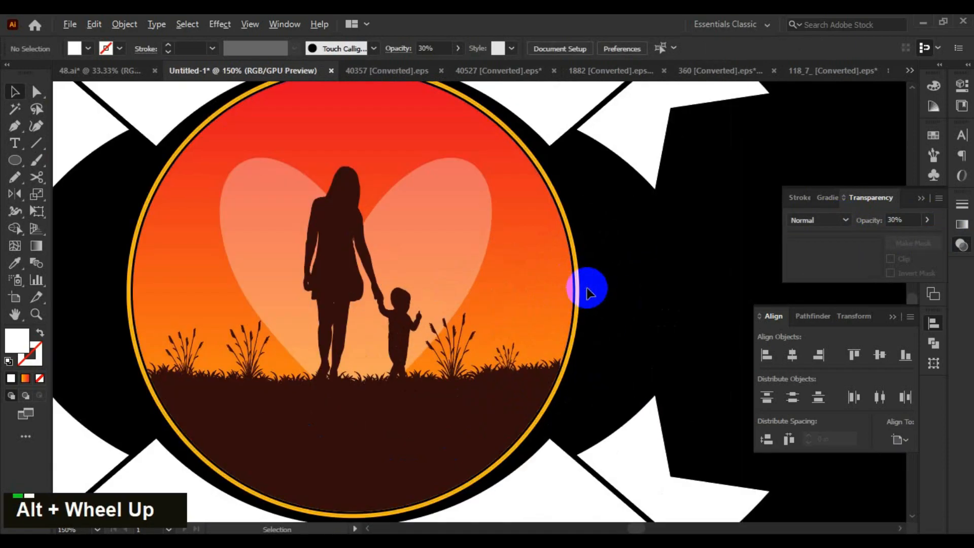
scroll(599, 295, "down", 1)
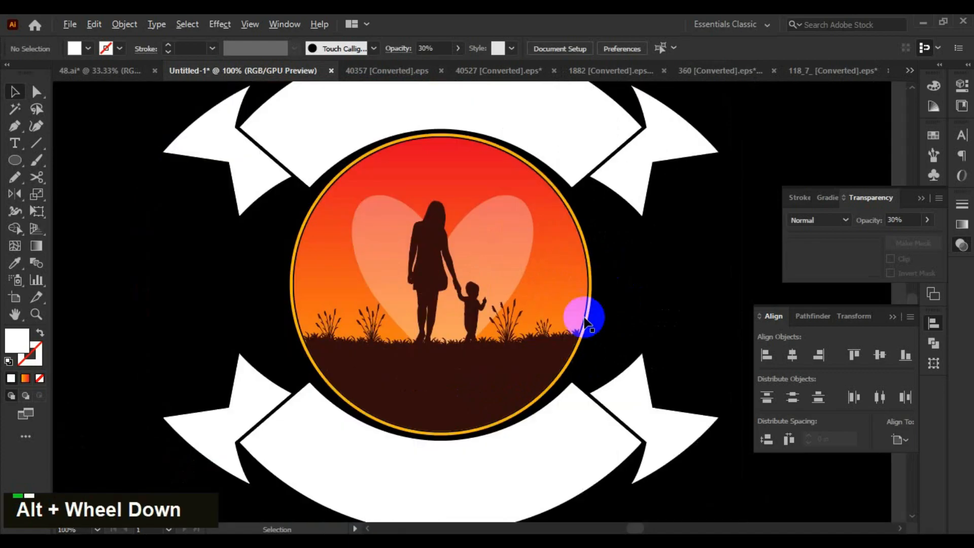
double_click(483, 383)
key("alt")
key("alt")
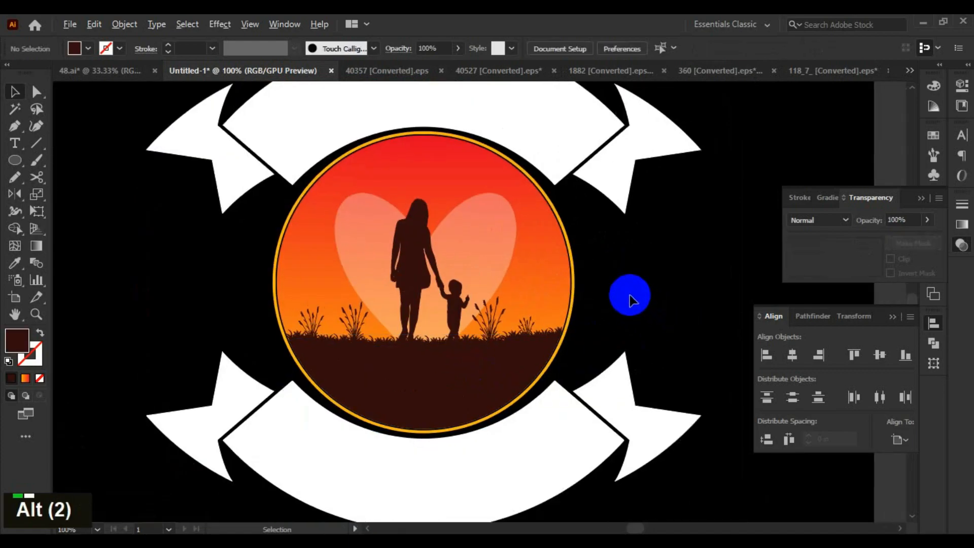
scroll(630, 300, "down", 2)
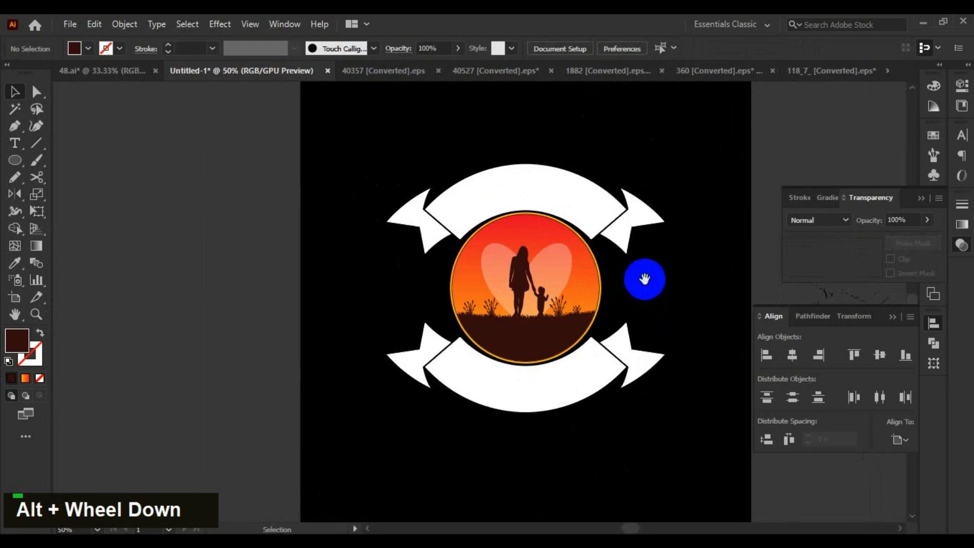
left_click_drag(645, 279, 584, 298)
scroll(587, 309, "down", 1)
scroll(590, 311, "up", 2)
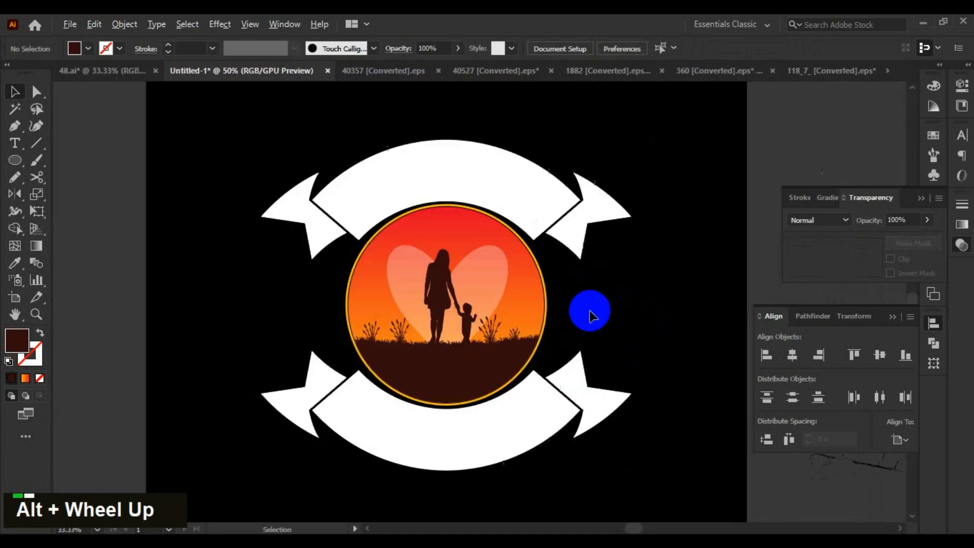
Draw two small freehand bird shapes with the Pencil tool in the red sky near the circle's upper edge
scroll(590, 311, "up", 4)
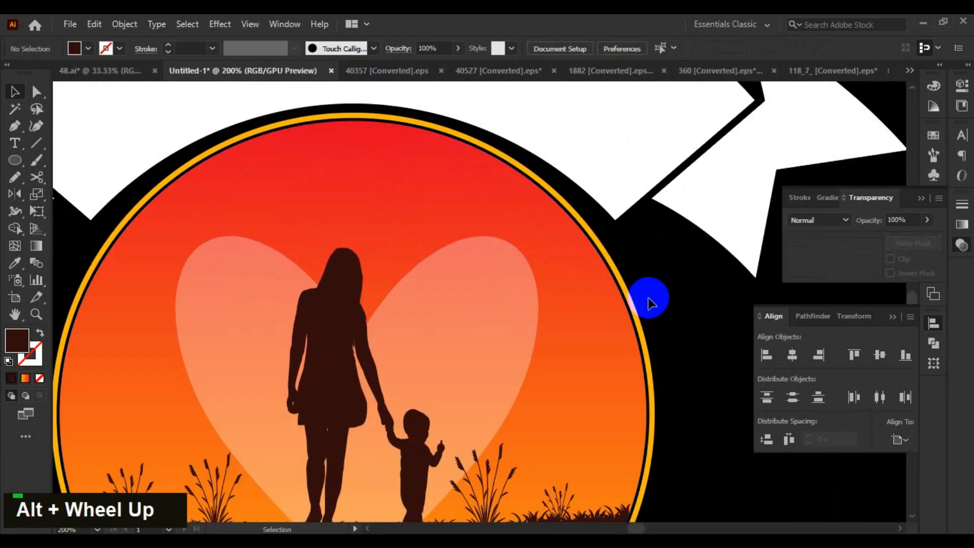
key("n")
scroll(227, 187, "up", 2)
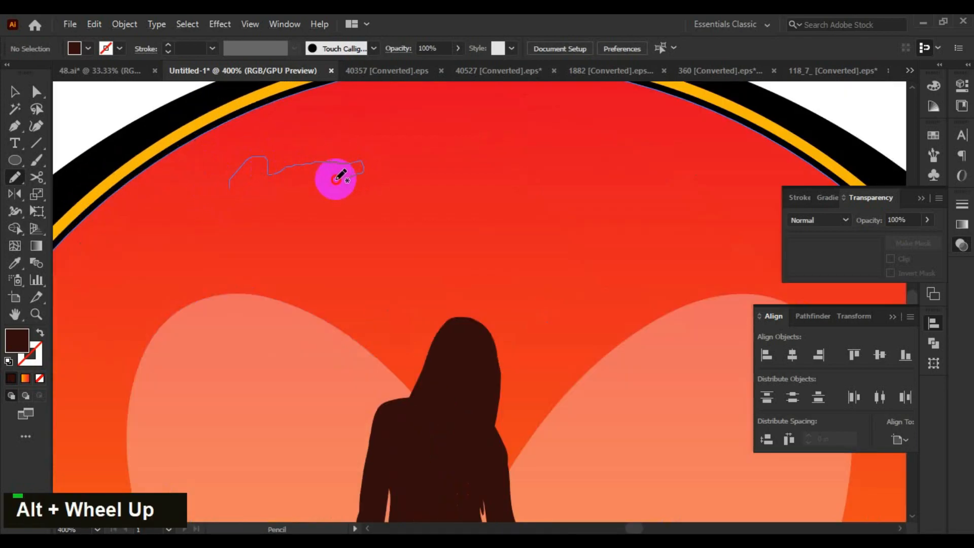
left_click_drag(229, 186, 227, 189)
scroll(381, 157, "down", 1)
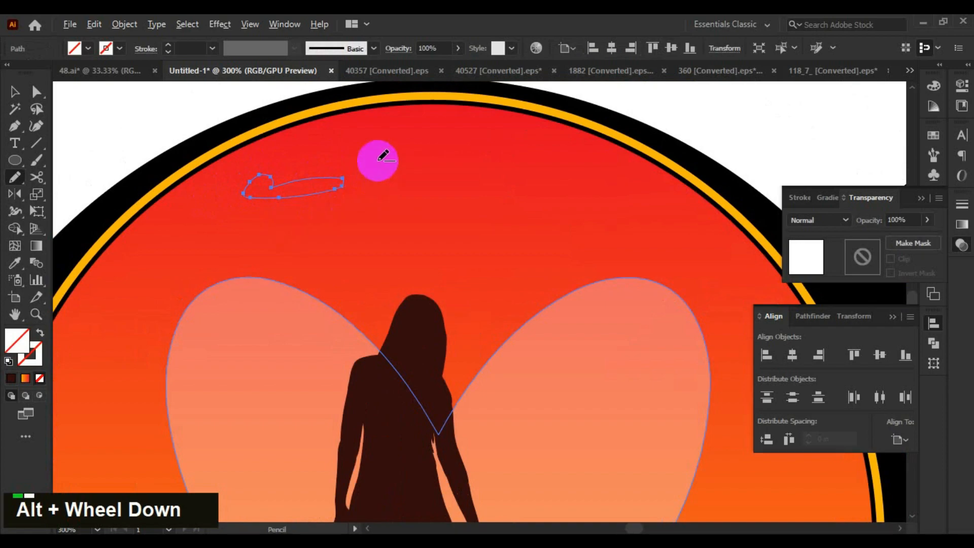
scroll(562, 208, "up", 1)
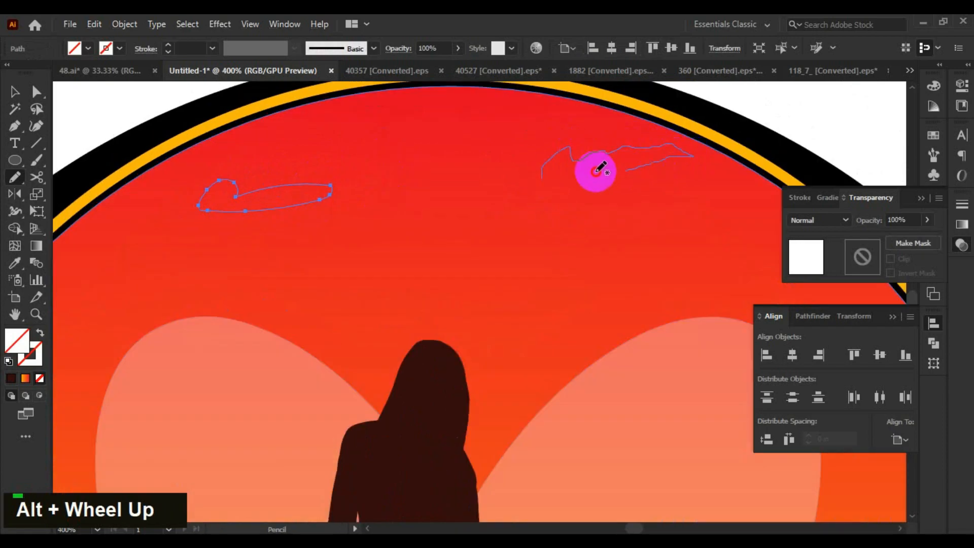
left_click_drag(546, 175, 543, 176)
scroll(477, 211, "down", 1)
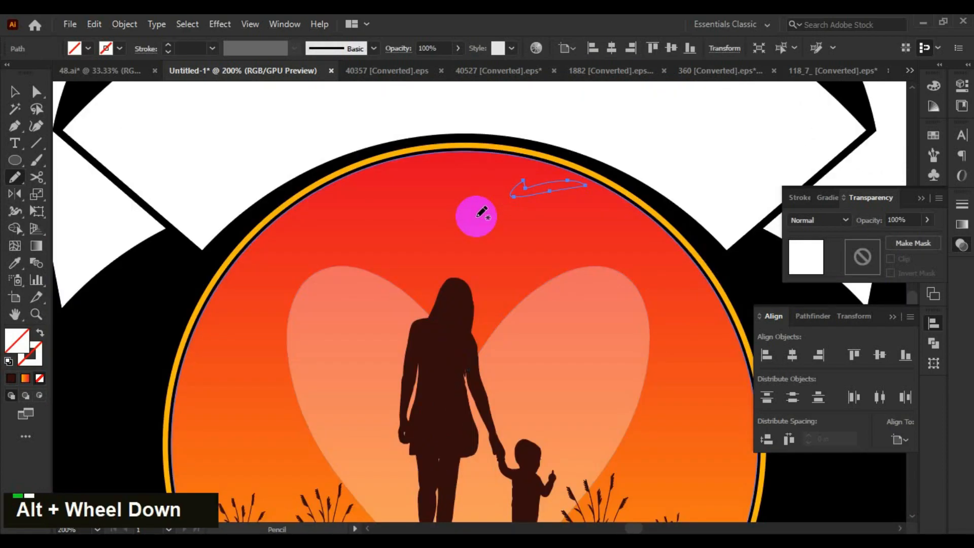
Fill both bird shapes with the dark brown sampled from the mother silhouette
key("v")
left_click(461, 341)
key("v")
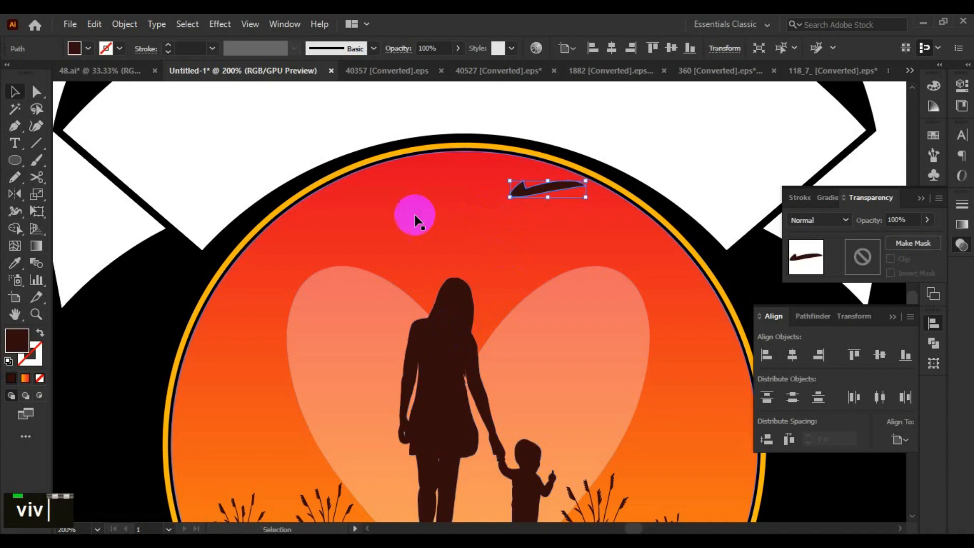
left_click(370, 203)
left_click(368, 208)
key("i")
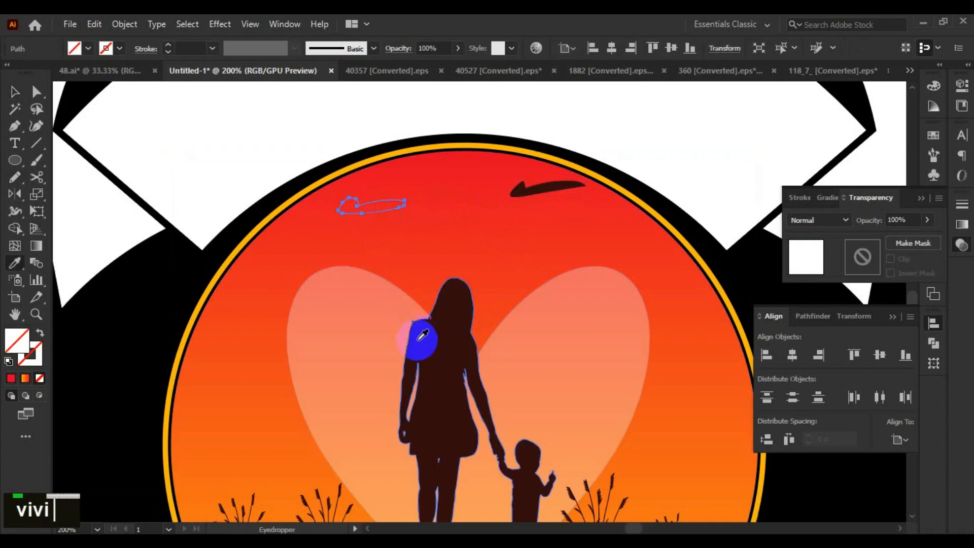
left_click(420, 337)
key("v")
left_click(200, 278)
Shrink the left bird and tilt it so its tail end points slightly downward
scroll(317, 244, "down", 3)
scroll(318, 244, "up", 4)
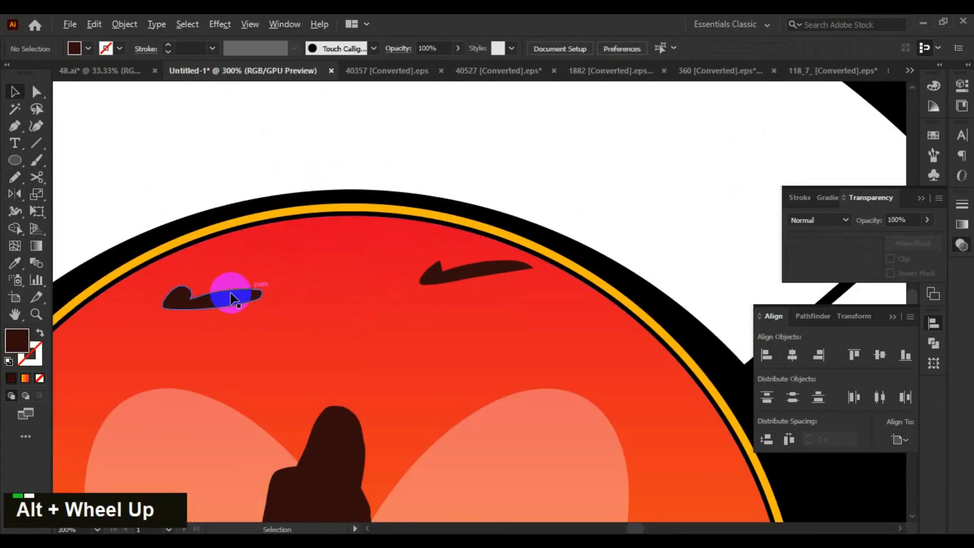
left_click(229, 292)
left_click_drag(271, 317, 239, 305)
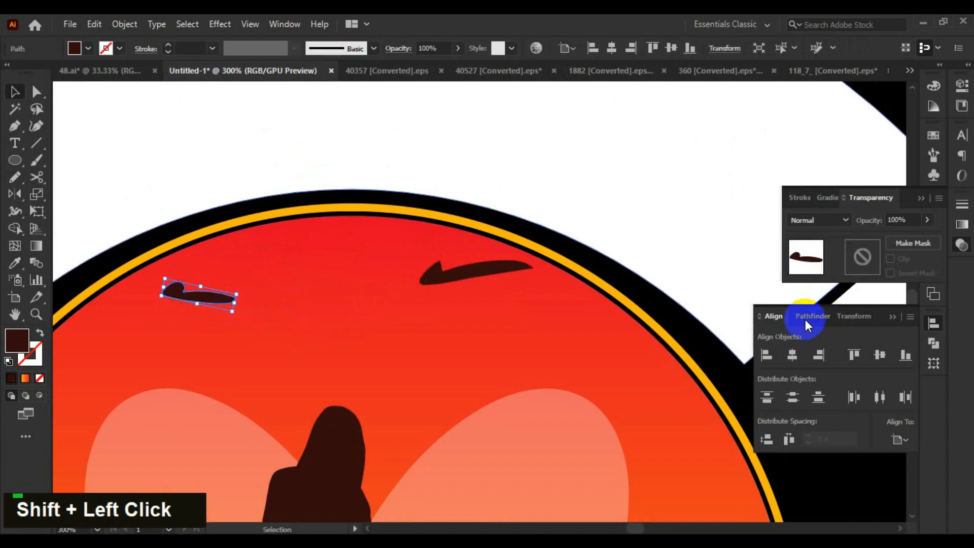
left_click(614, 320)
Shrink and tilt the right bird, and duplicate it so three birds are spread across the upper sky
left_click(504, 284, "shift")
left_click(466, 261, "shift")
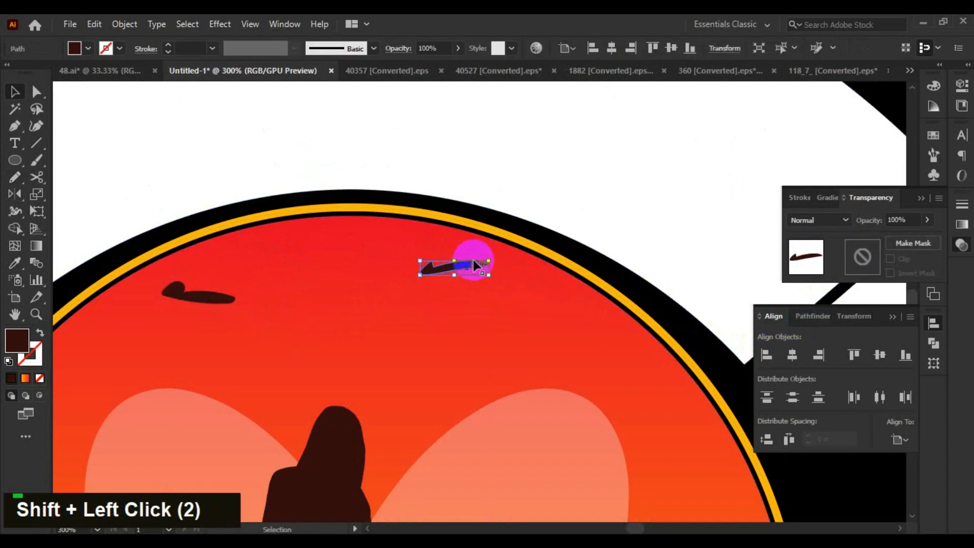
scroll(475, 262, "up", 1)
left_click_drag(492, 273, 534, 309)
scroll(652, 283, "down", 2)
left_click(196, 370)
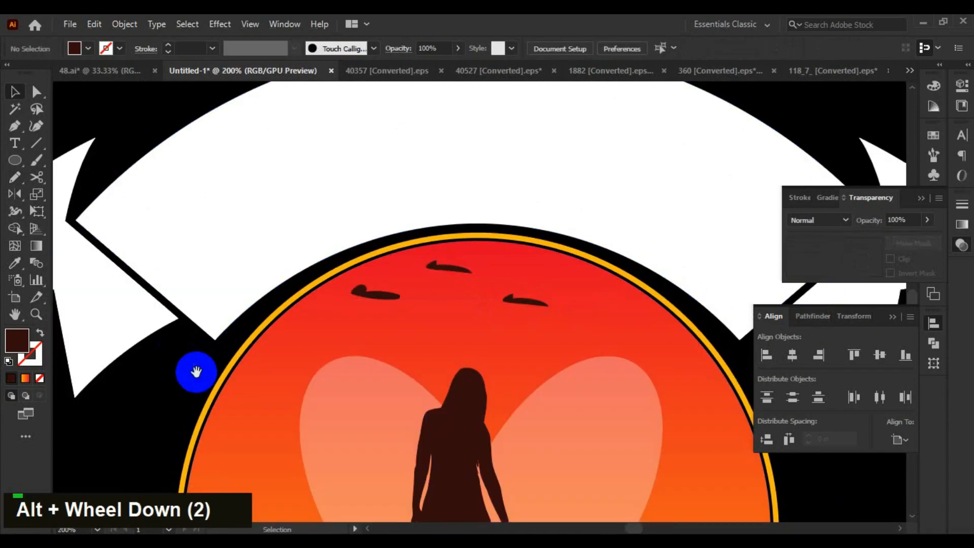
Add a fourth bird to the upper right of the sky by copying the leftmost one
scroll(461, 352, "down", 3)
key("space")
left_click_drag(461, 352, 548, 348)
scroll(387, 322, "up", 2)
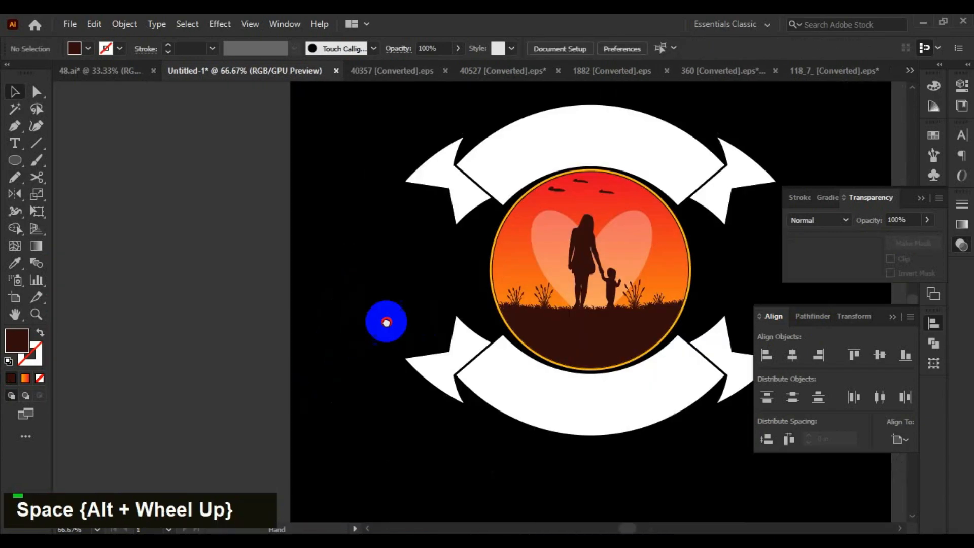
left_click_drag(527, 218, 548, 197)
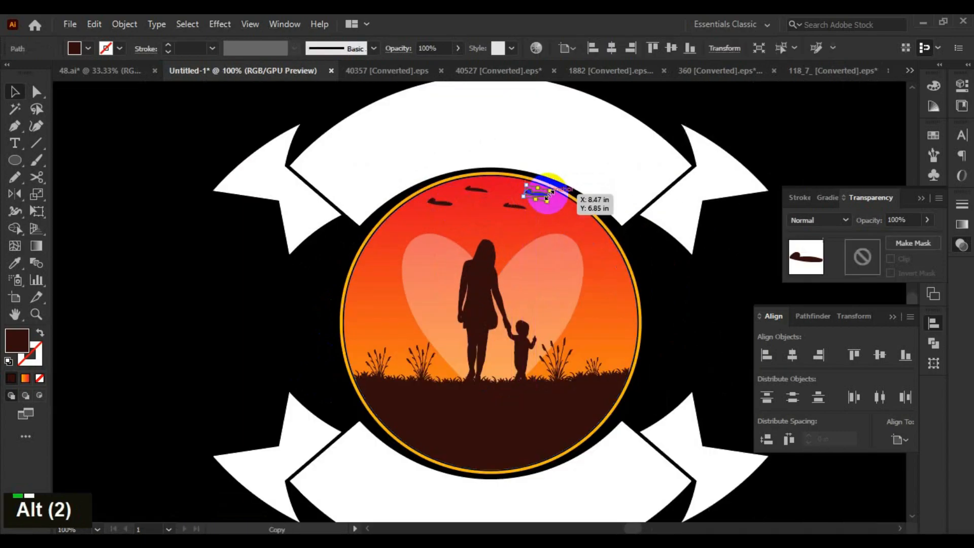
scroll(549, 201, "up", 1)
left_click(727, 304)
key("space")
left_click_drag(721, 298, 638, 319)
scroll(668, 286, "down", 2)
scroll(626, 290, "down", 1)
key("space")
key("space")
key("space")
scroll(589, 319, "up", 1)
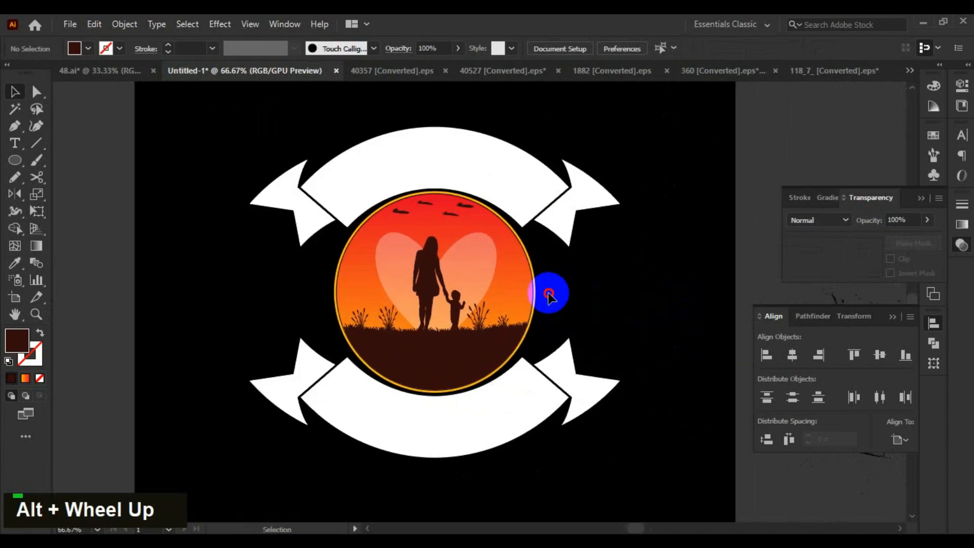
Try grouping the circle artwork together with the lower banner, and ungroup it again
left_click_drag(280, 348, 278, 349)
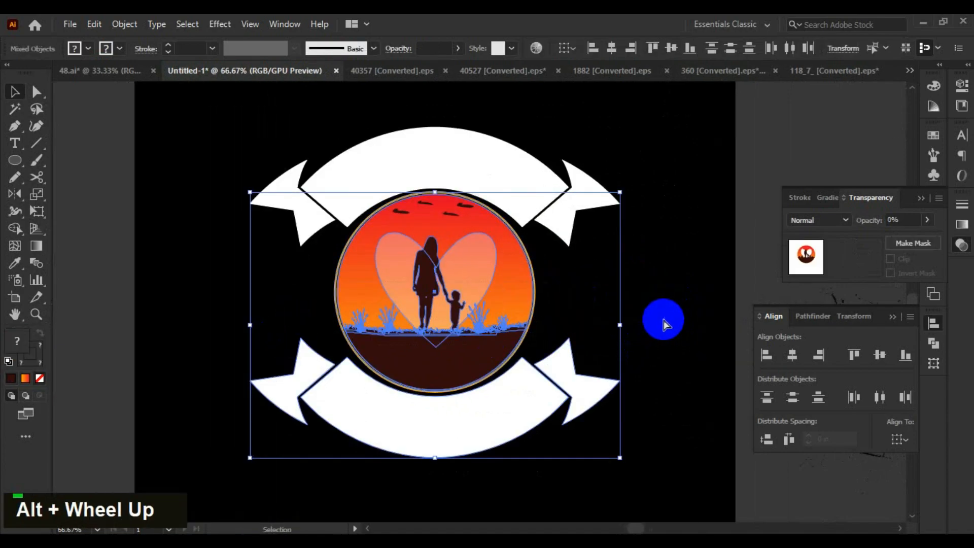
key("ctrl+g")
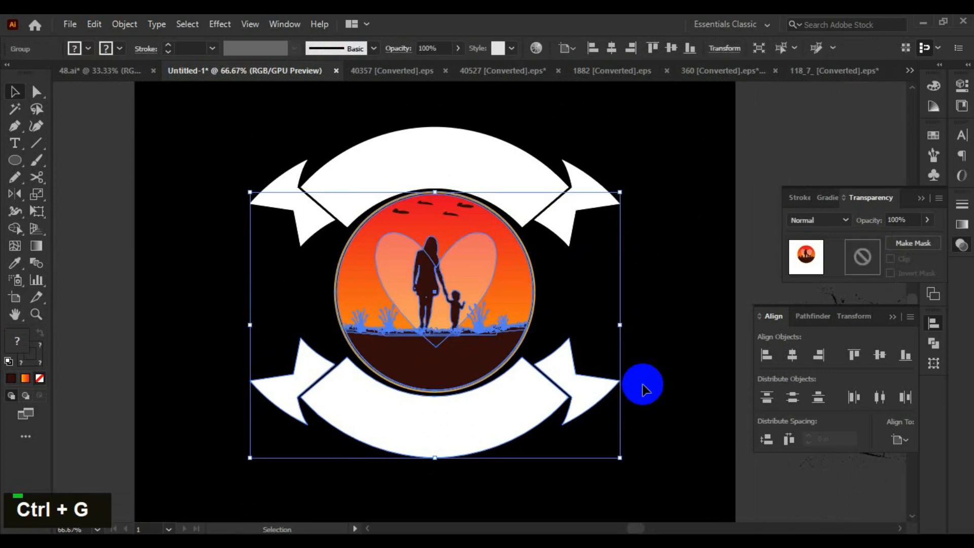
left_click(479, 424, "shift")
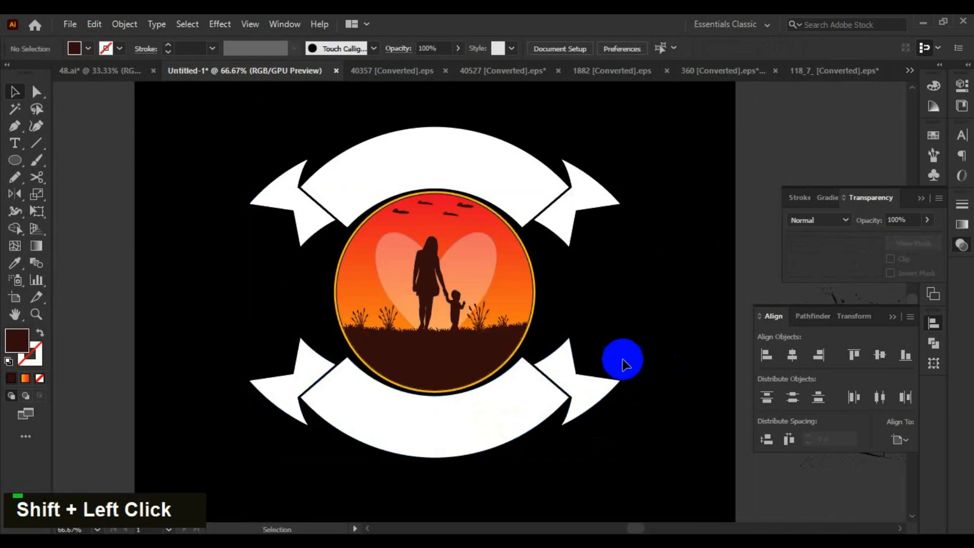
left_click(358, 322, "shift")
right_click(434, 325)
right_click(714, 348)
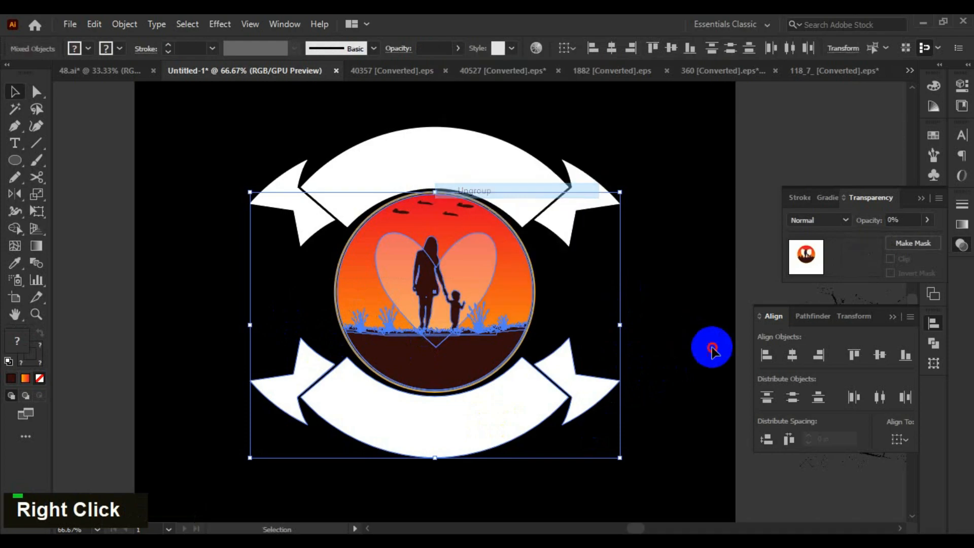
Group the circle's scene artwork without including the lower banner
double_click(577, 279)
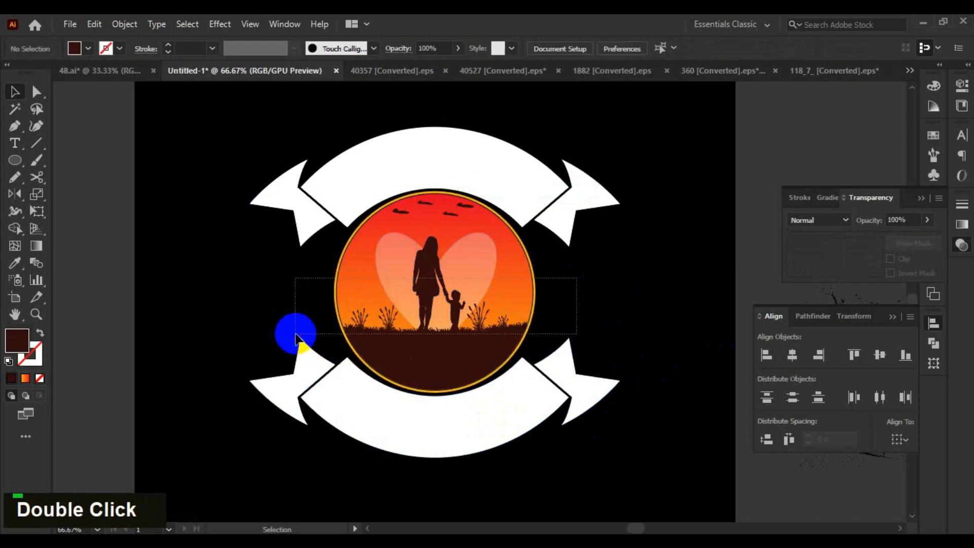
left_click_drag(296, 336, 296, 336)
key("ctrl+g")
left_click(600, 320)
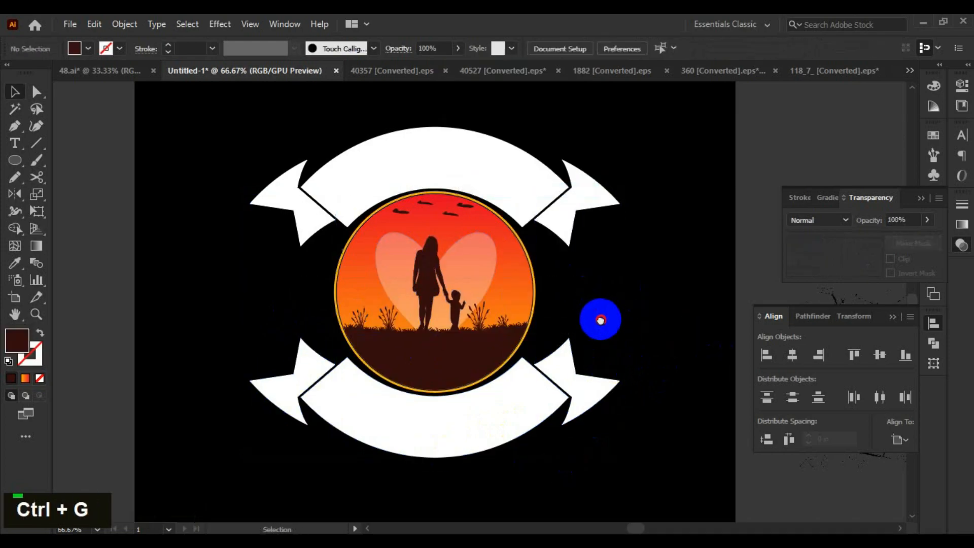
double_click(598, 318)
Move the slogan text from below the artboard to the empty area on the artboard's left side
scroll(596, 314, "down", 2, "alt")
key("space")
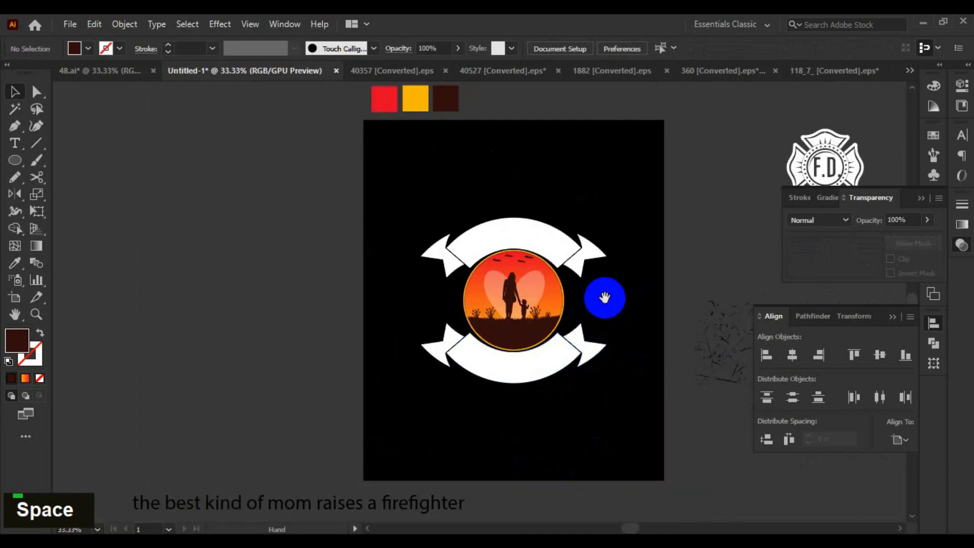
key("space")
left_click_drag(493, 437, 505, 415)
left_click_drag(374, 483, 247, 268)
left_click(303, 385)
key("space")
left_click_drag(303, 385, 352, 396)
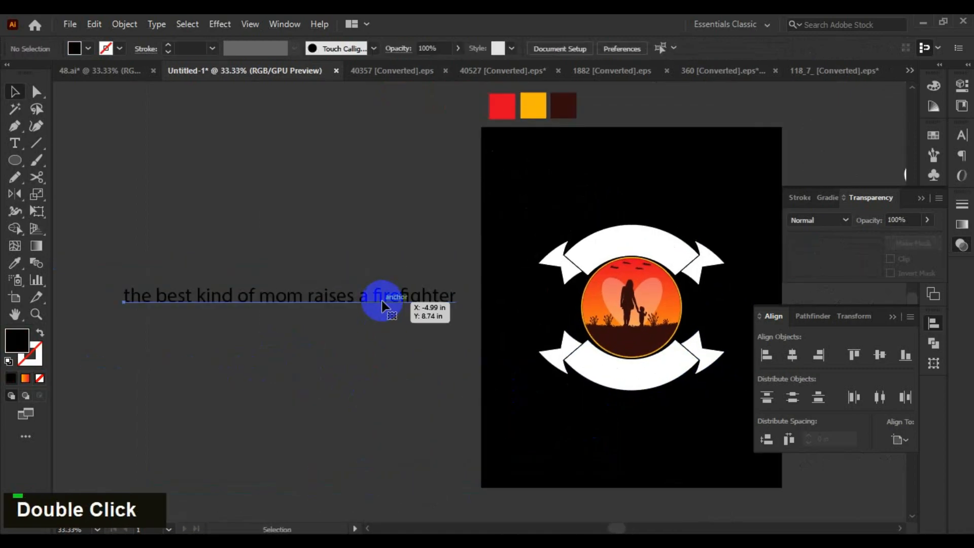
Change the slogan "the best kind of mom raises a firefighter" to uppercase
left_click(381, 298)
left_click(156, 24)
mouse_move(266, 246)
left_click(385, 242)
key("space")
left_click_drag(386, 225, 347, 230)
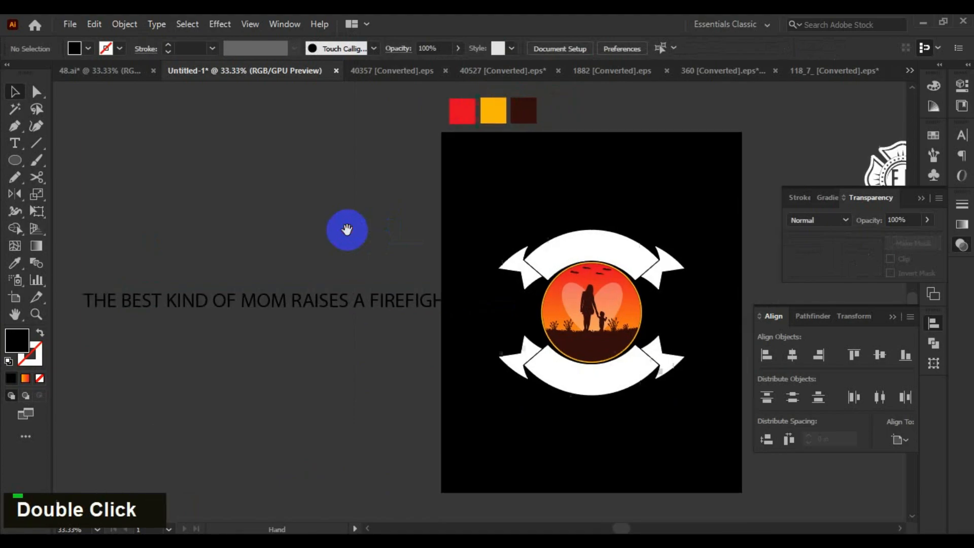
Split the words THE BEST off the slogan into their own text object
double_click(144, 307)
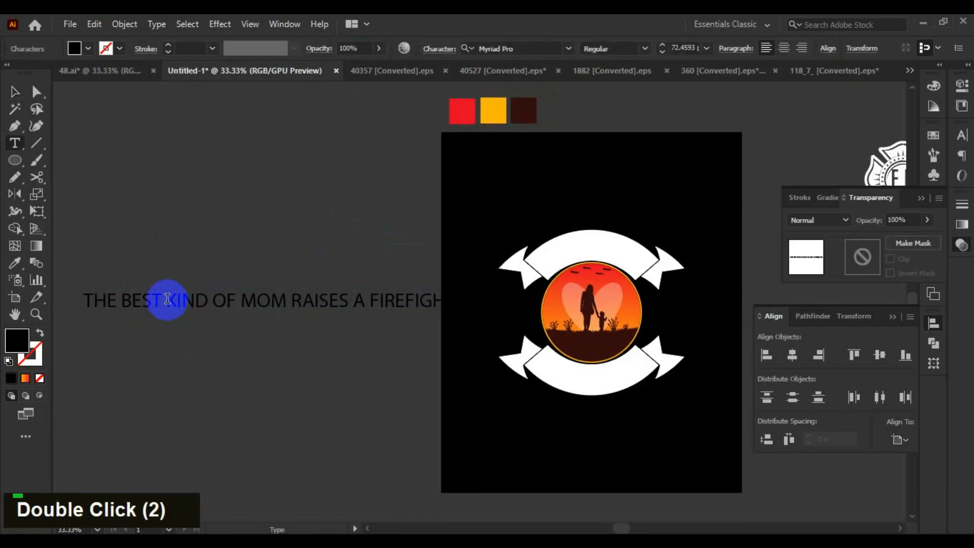
left_click_drag(40, 320, 283, 385)
key("ctrl+x")
key("Escape")
key("ctrl+f")
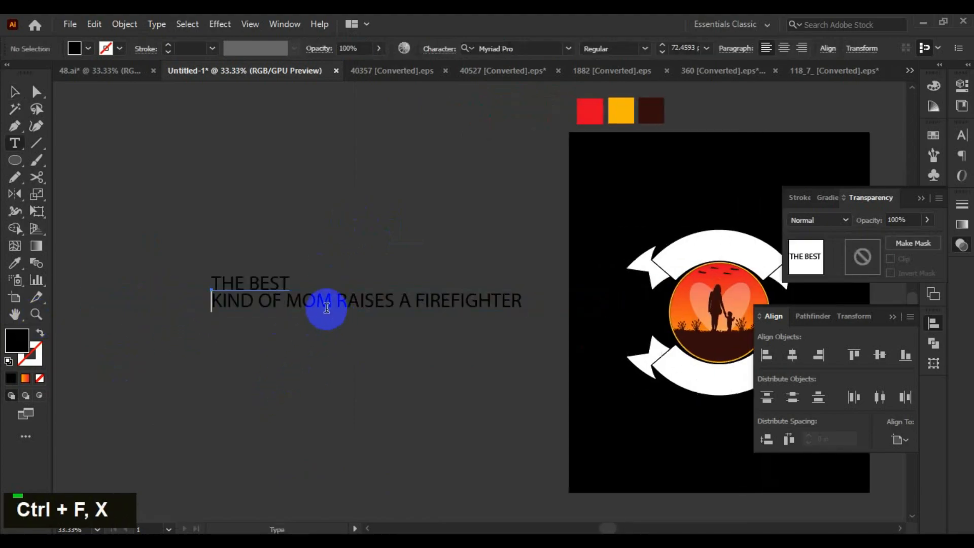
Separate KIND OF MOM from the remaining slogan as its own text object
left_click_drag(179, 335, 154, 337)
key("ctrl+x")
key("Escape")
key("ctrl+f")
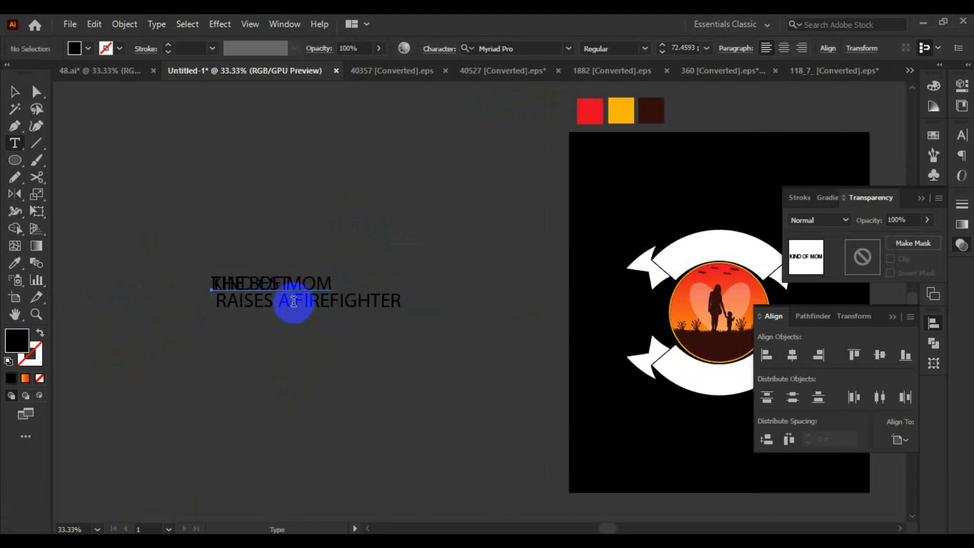
Separate RAISES A from FIREFIGHTER so each is its own text object
left_click_drag(293, 301, 139, 330)
key("ctrl+x")
key("Escape")
key("ctrl+f")
double_click(440, 200)
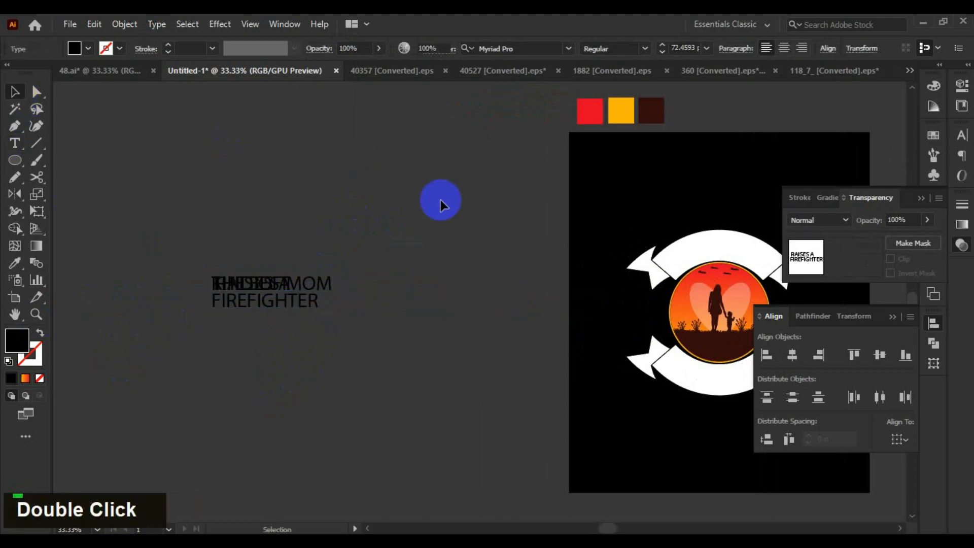
Spread the four slogan pieces into a vertical stack: THE BEST, KIND OF MOM, RAISES A, FIREFIGHTER
left_click_drag(206, 254, 260, 404)
left_click_drag(174, 218, 250, 162)
left_click_drag(274, 295, 274, 262)
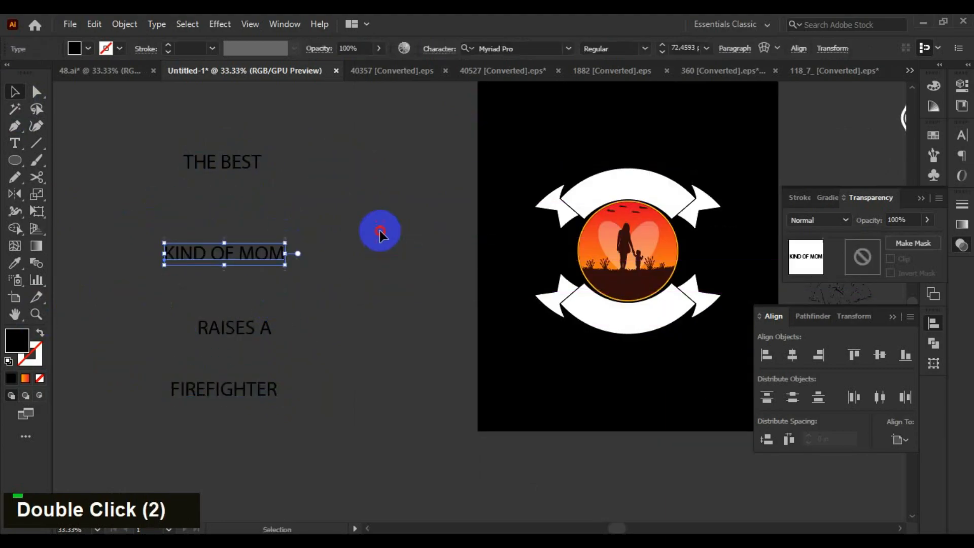
Set the font of THE BEST to University Regular
left_click(265, 171)
left_click(961, 136)
left_click(937, 150)
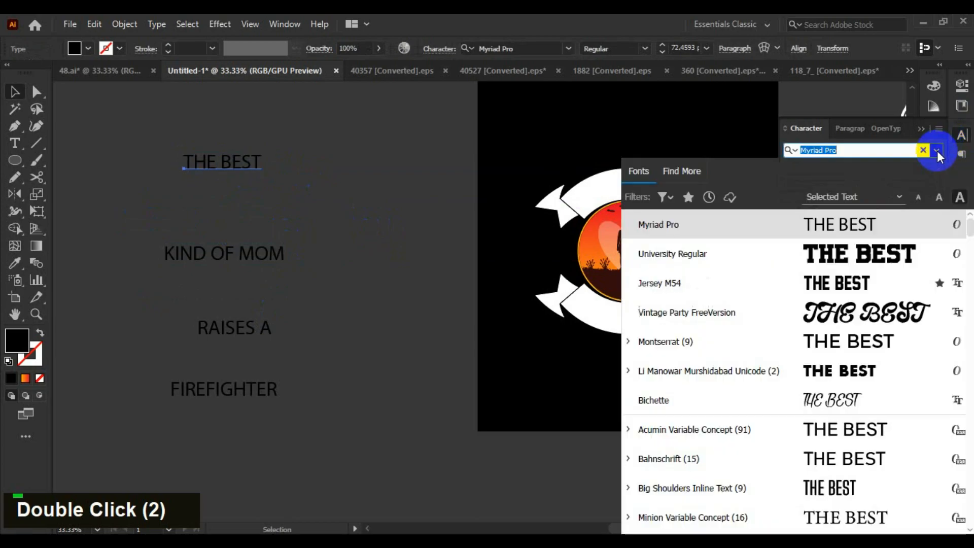
left_click(879, 267)
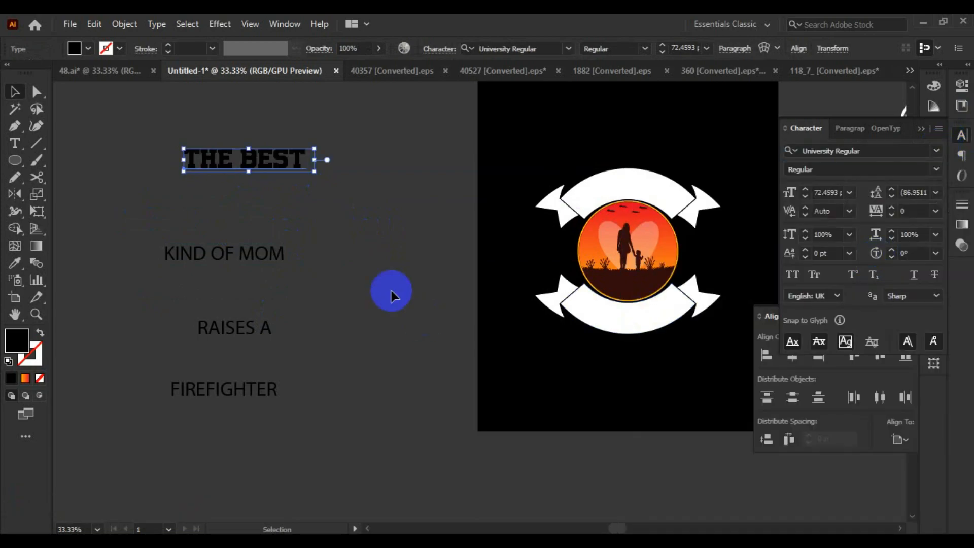
Set the font of the KIND OF MOM text to Retro Team
left_click(250, 257)
left_click(937, 150)
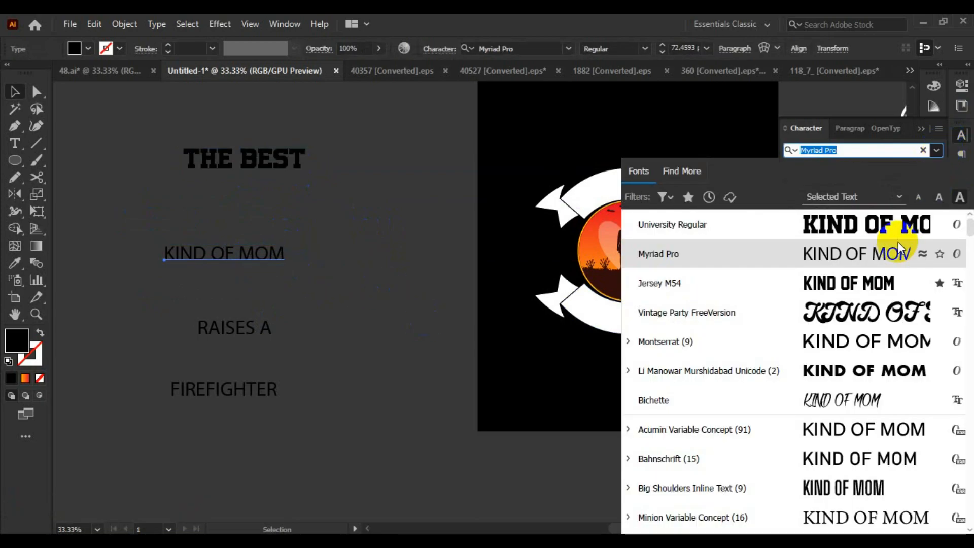
scroll(896, 306, "up", 1)
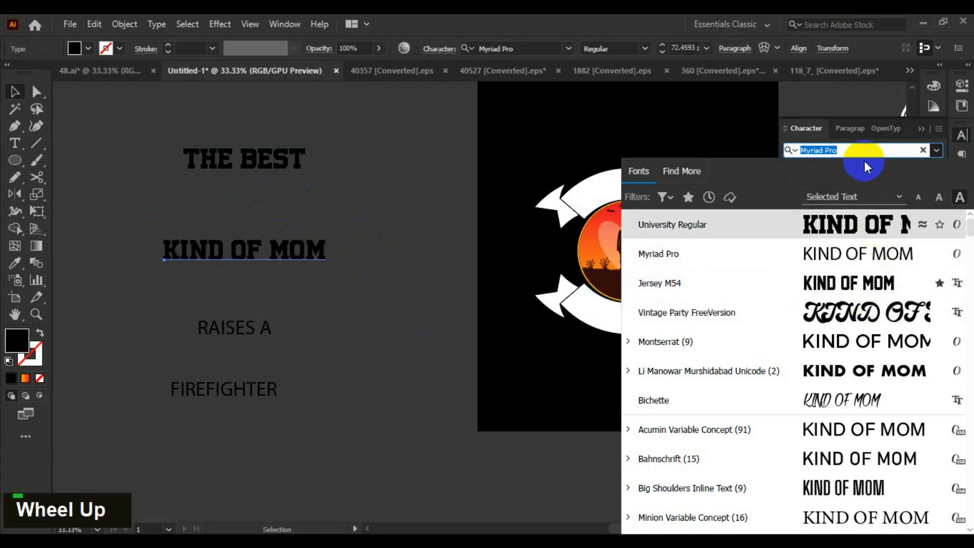
type("ret")
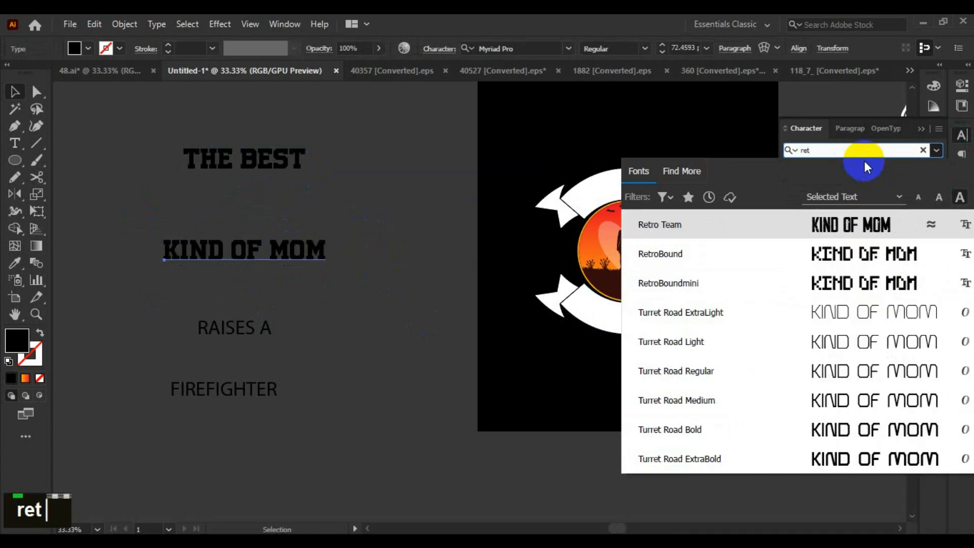
key("Return")
left_click(337, 345)
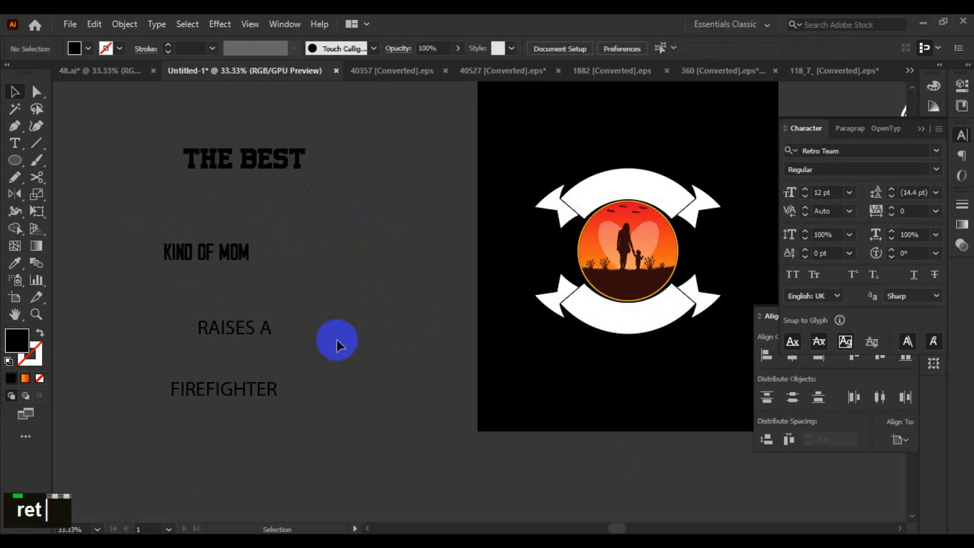
Sample the text formatting of KIND OF MOM onto RAISES A so both share the Retro Team font
left_click(257, 336)
key("i")
left_click(283, 156)
key("v")
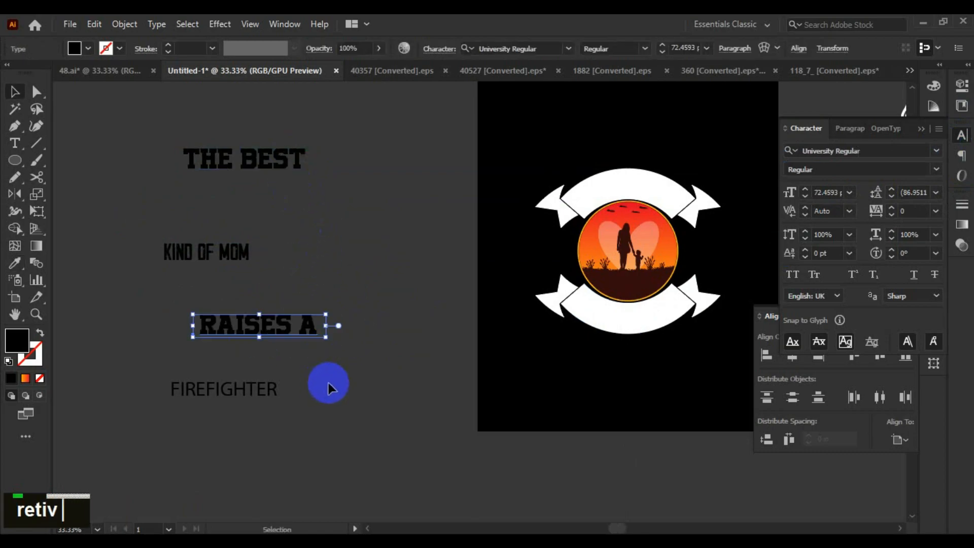
key("i")
left_click(235, 250)
key("v")
left_click(309, 275)
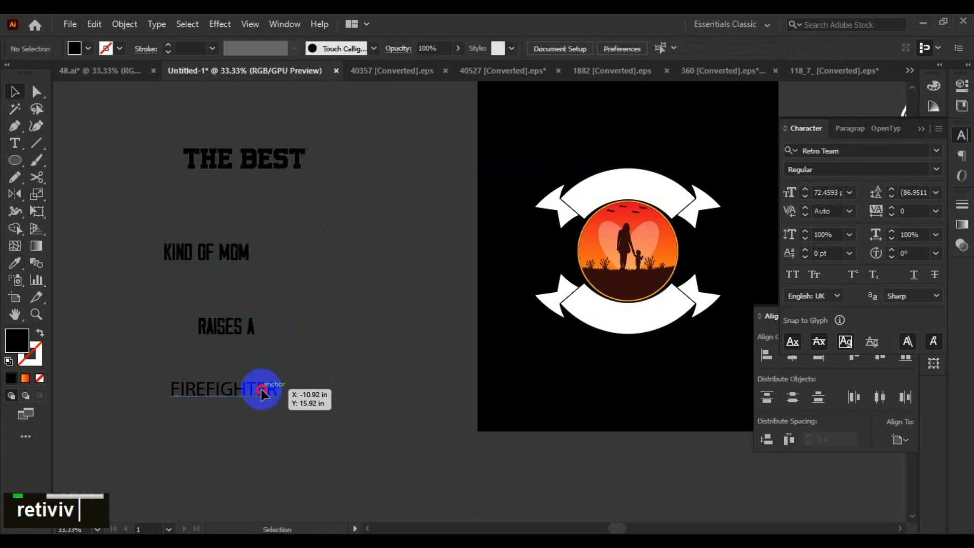
Sample the text formatting of THE BEST onto FIREFIGHTER so it uses University Regular
left_click(261, 390)
key("i")
left_click(284, 160)
key("v")
Recolour all four slogan pieces white by sampling the fill of the ribbon banner
left_click(382, 132)
double_click(176, 447)
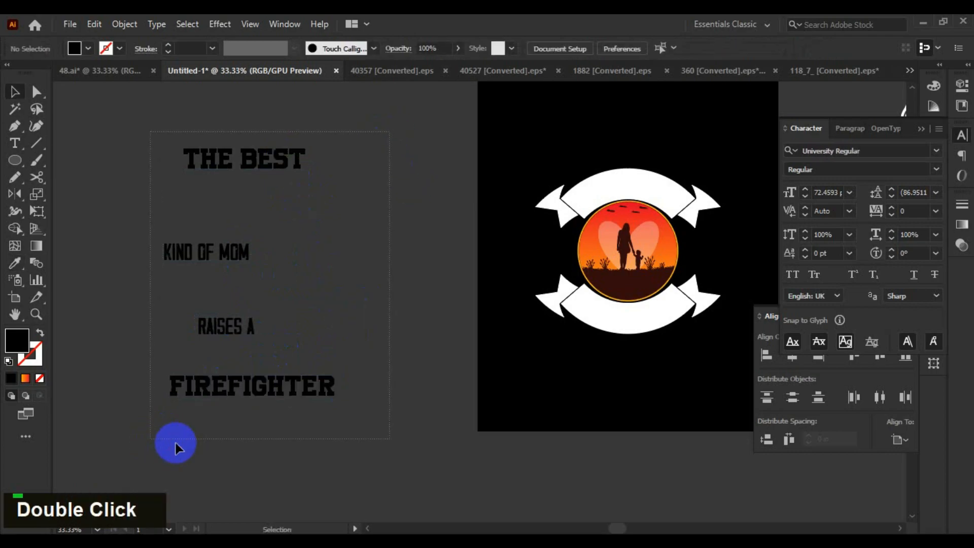
key("i")
left_click(551, 208)
key("v")
Place a copy of KIND OF MOM on the upper ribbon and bring it to the front
scroll(397, 245, "up", 1)
scroll(398, 245, "right", 2)
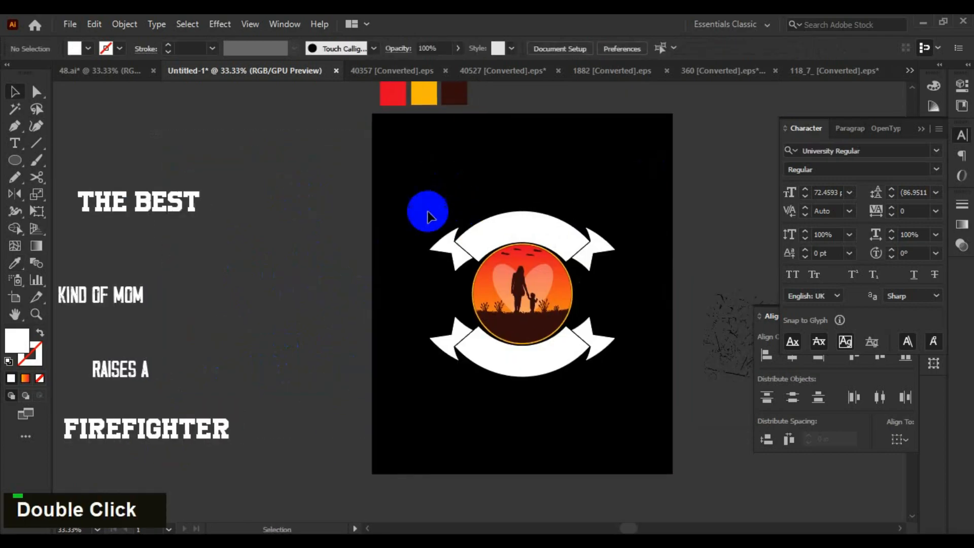
left_click_drag(342, 260, 353, 244)
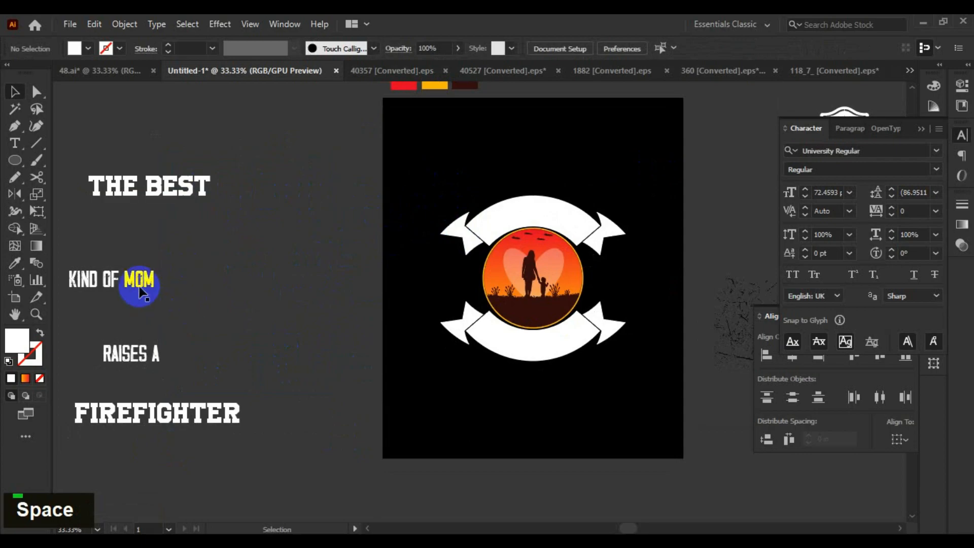
left_click_drag(139, 293, 558, 239)
scroll(637, 251, "up", 2)
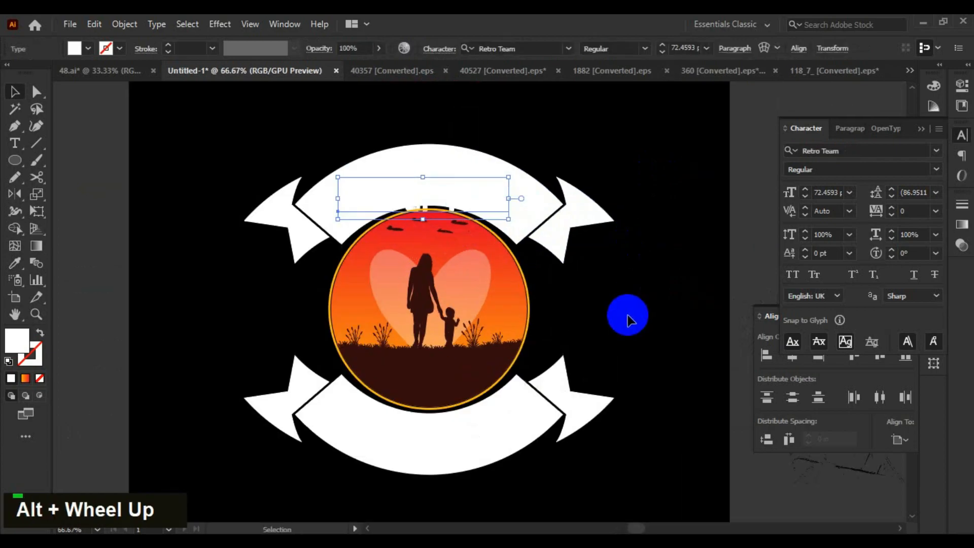
key("ctrl+shift+bracketright")
Set the fill of the KIND OF MOM copy on the upper ribbon to black
scroll(601, 313, "down", 2)
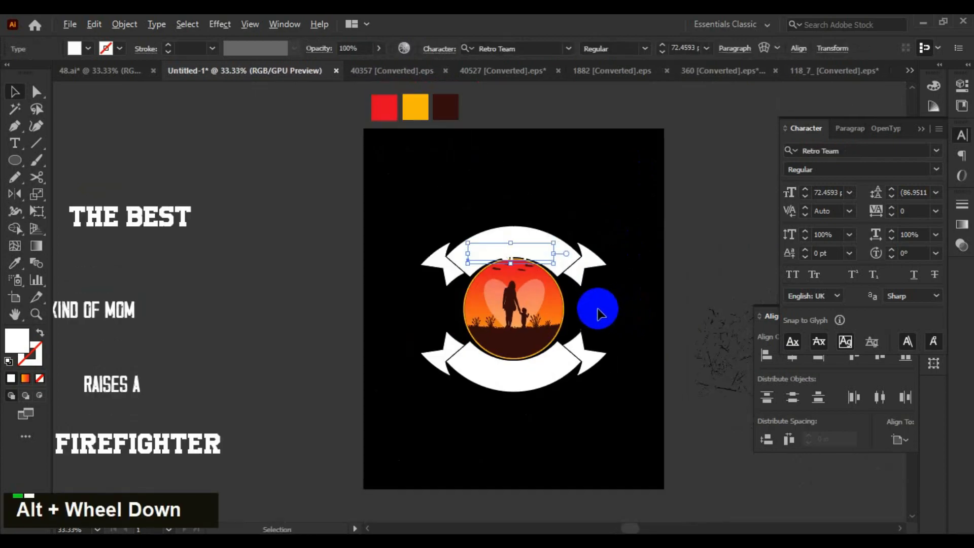
double_click(18, 346)
left_click(414, 379)
left_click(640, 192)
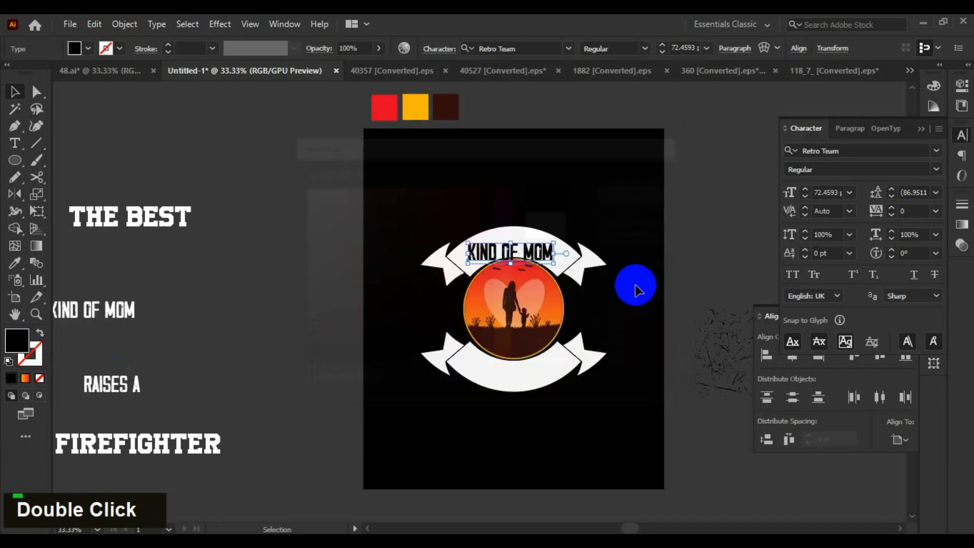
Enlarge the KIND OF MOM text on the upper ribbon proportionally and convert it to outlines
scroll(528, 259, "up", 2)
left_click_drag(563, 257, 631, 303)
key("ctrl+shift+o")
Centre the KIND OF MOM outlines horizontally on the upper ribbon and nudge them down toward the circle
left_click(570, 207, "shift")
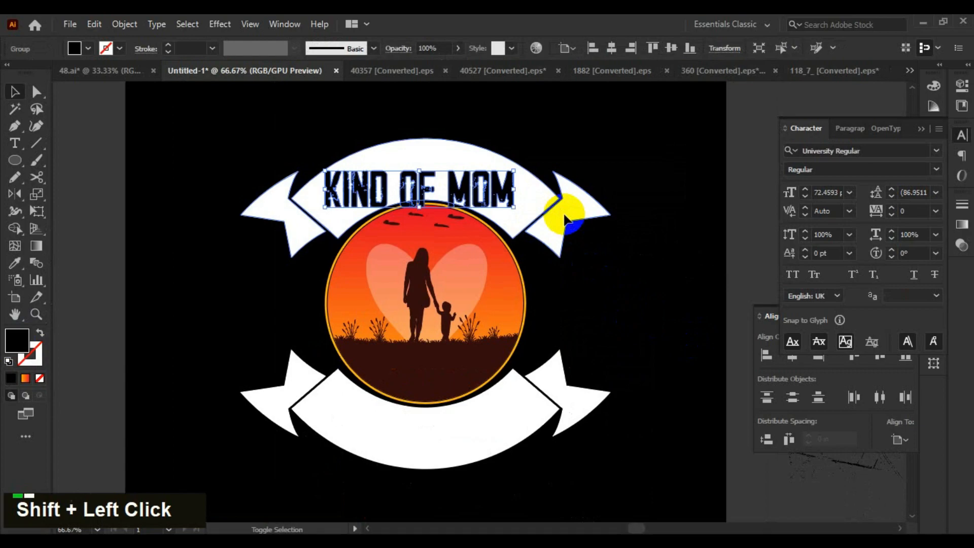
left_click(792, 354)
double_click(520, 185)
scroll(519, 185, "up", 1)
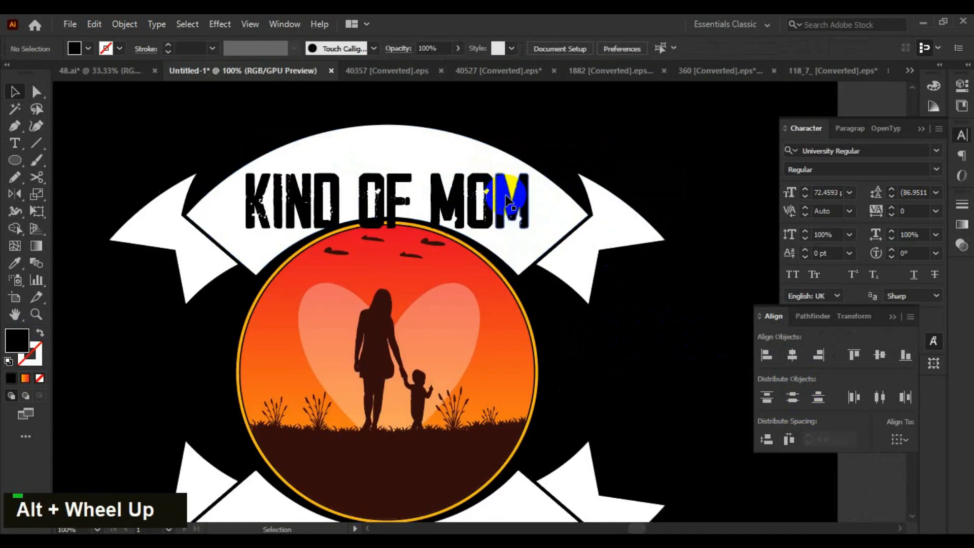
left_click(509, 199)
key("Down")
key("Down")
key("Down")
key("Down")
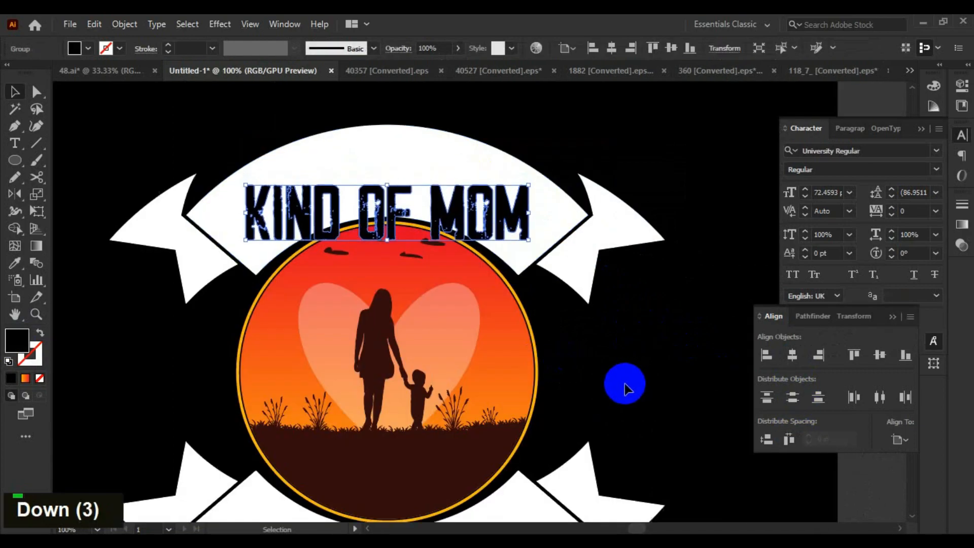
key("Down")
key("Down")
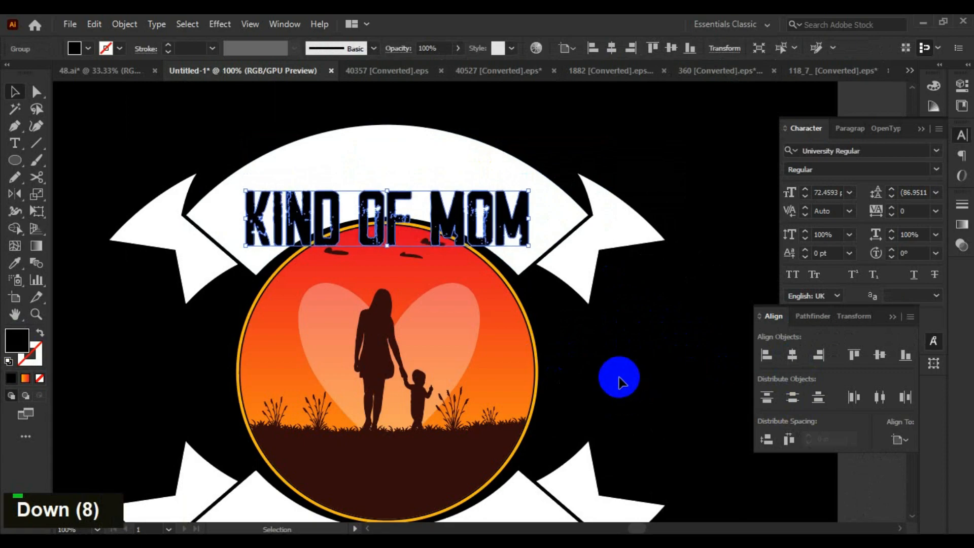
Apply a horizontal Arc warp effect with a 49% bend to KIND OF MOM
left_click(219, 20)
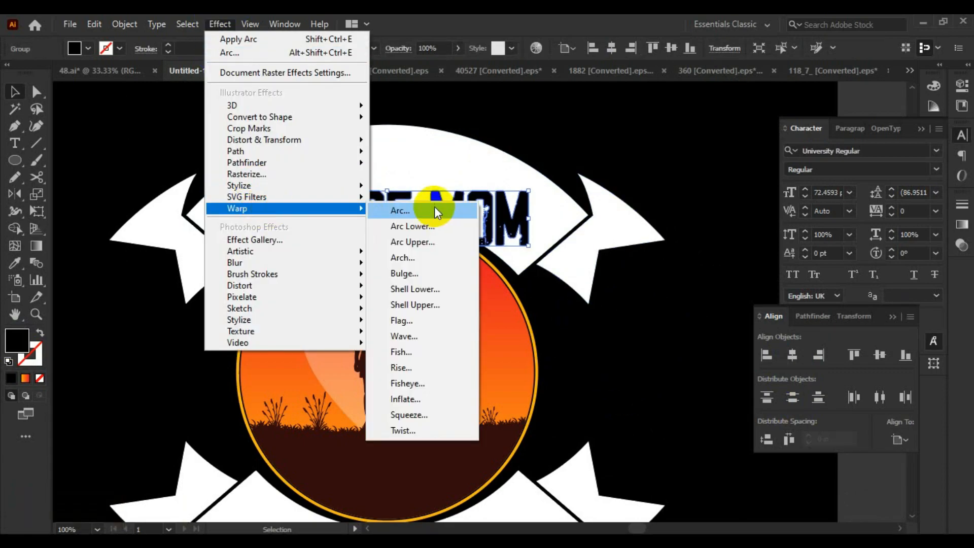
left_click(435, 209)
left_click(783, 154)
scroll(865, 153, "up", 10)
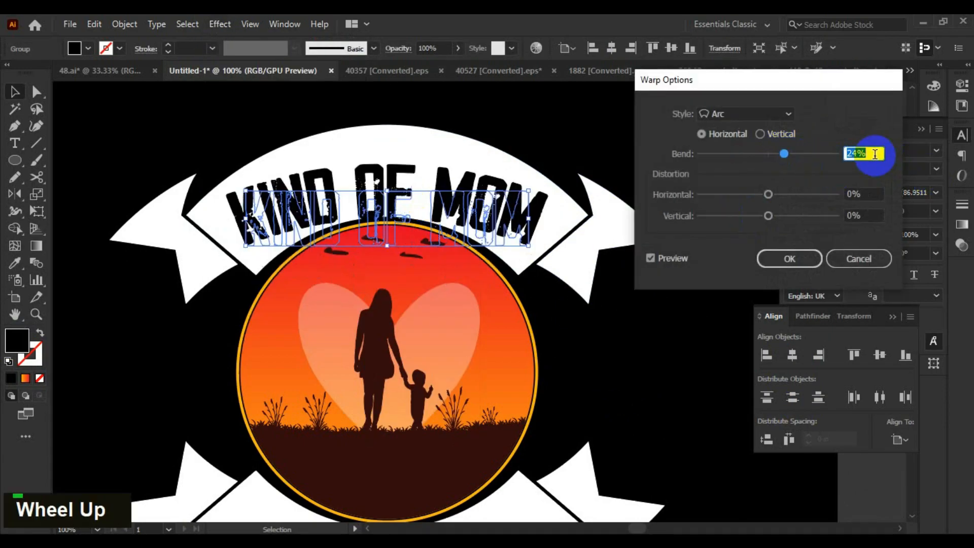
scroll(871, 152, "up", 9)
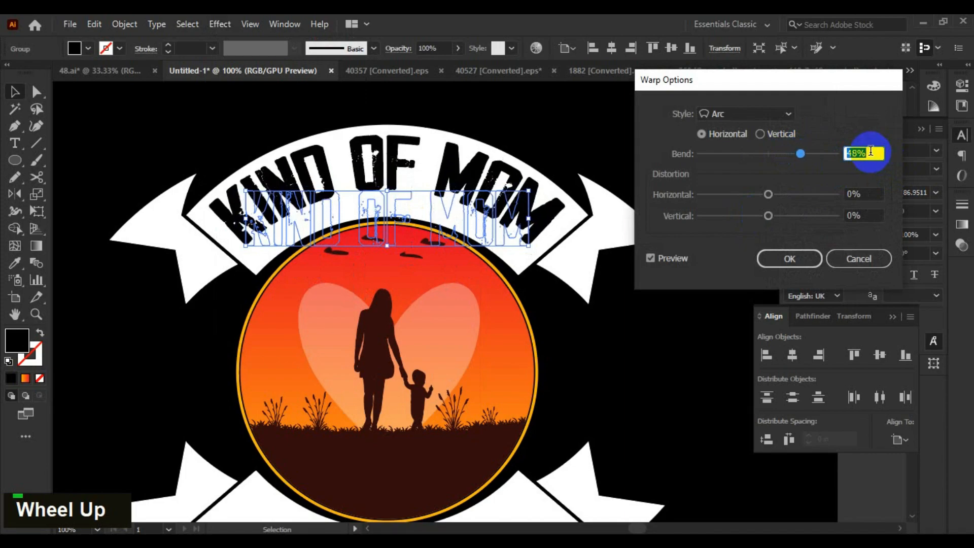
scroll(870, 152, "down", 1)
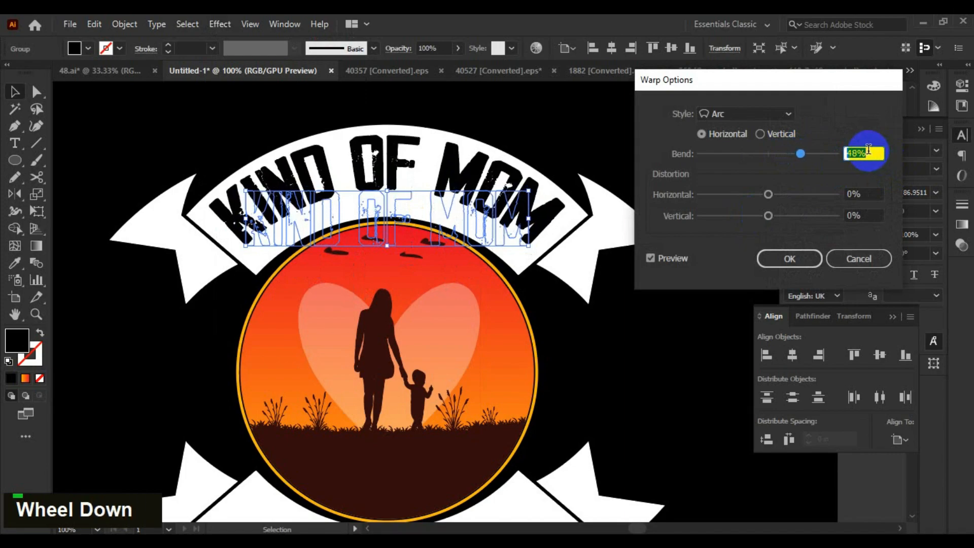
scroll(869, 149, "up", 1)
left_click(789, 256)
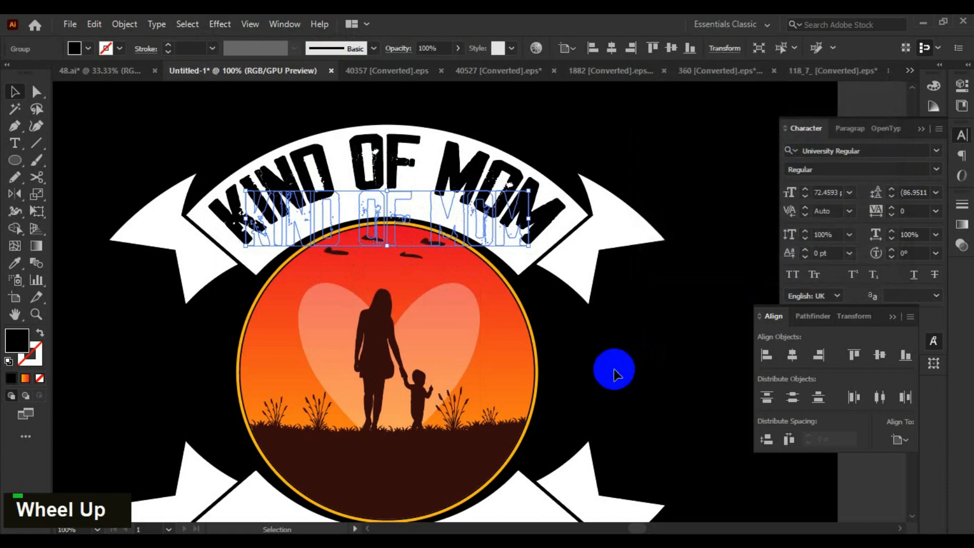
Fine-tune the arched KIND OF MOM's vertical position and its size from the centre to fit the upper ribbon
key("Down")
key("Down")
key("Down")
key("Down")
key("Down")
key("Down")
key("Down")
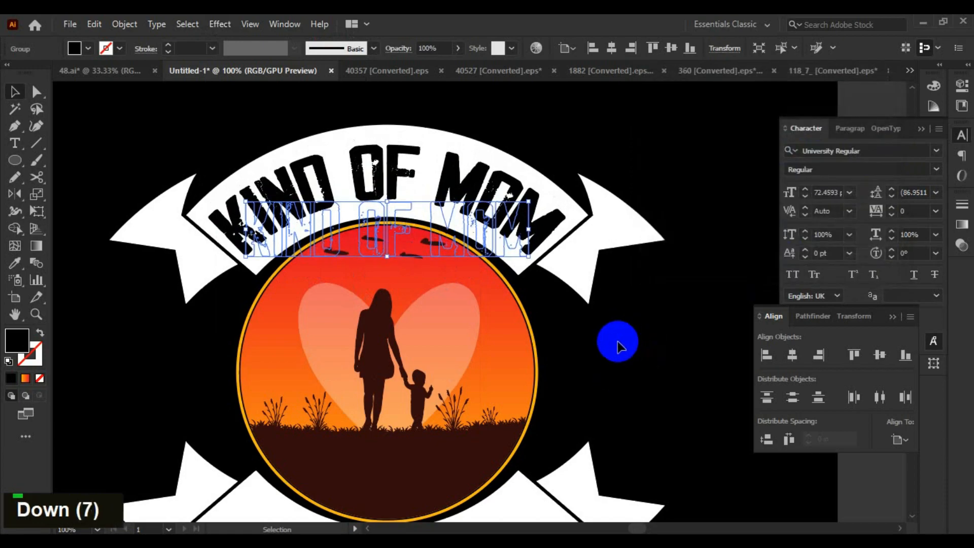
scroll(514, 218, "up", 1)
left_click(530, 245, "alt+shift")
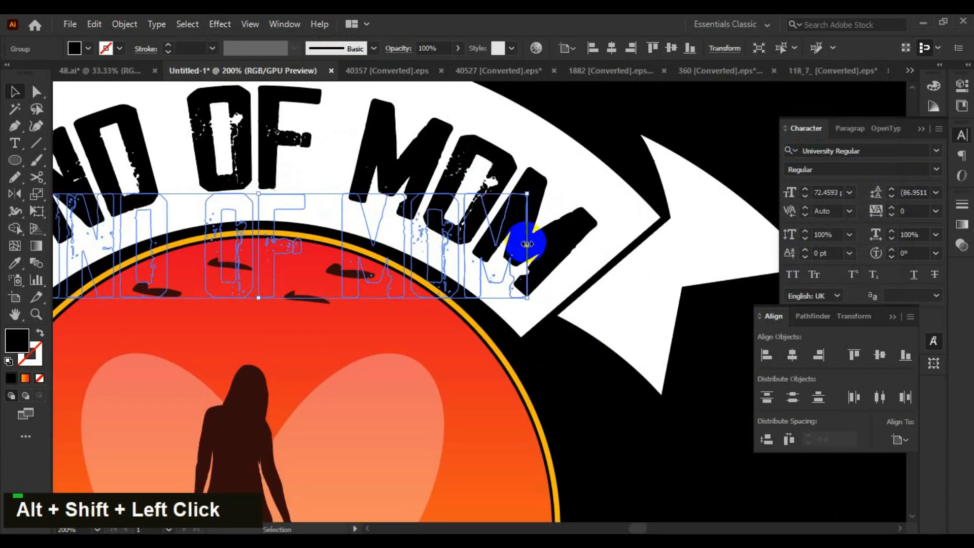
scroll(599, 375, "down", 2)
key("Up")
key("Up")
Place a copy of THE BEST on the artboard just above the upper ribbon
scroll(573, 345, "down", 1)
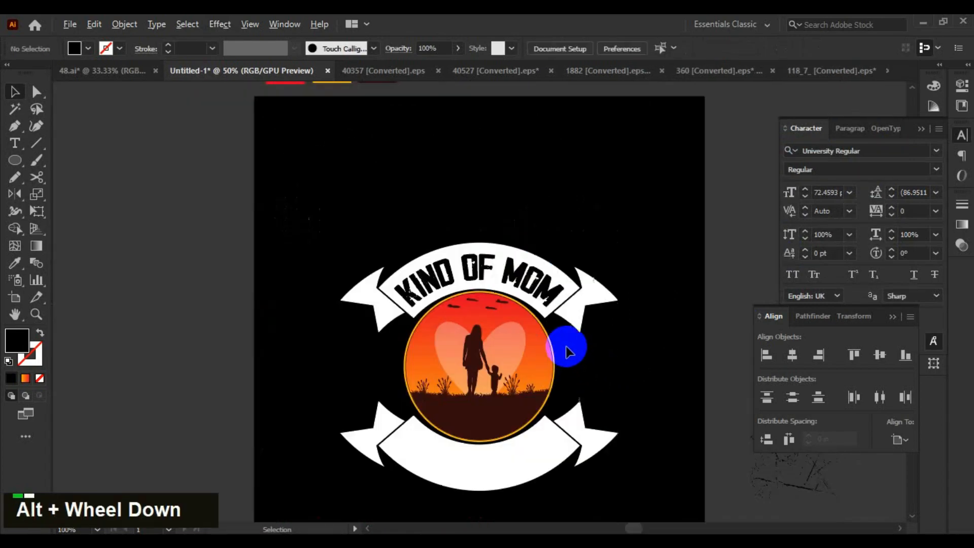
scroll(582, 286, "down", 1)
left_click_drag(582, 287, 587, 256)
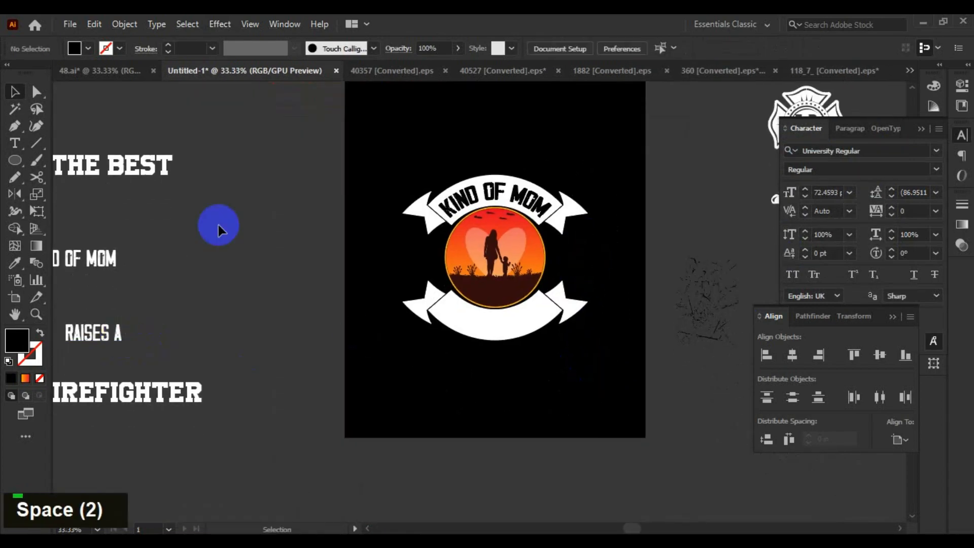
left_click_drag(173, 165, 553, 156)
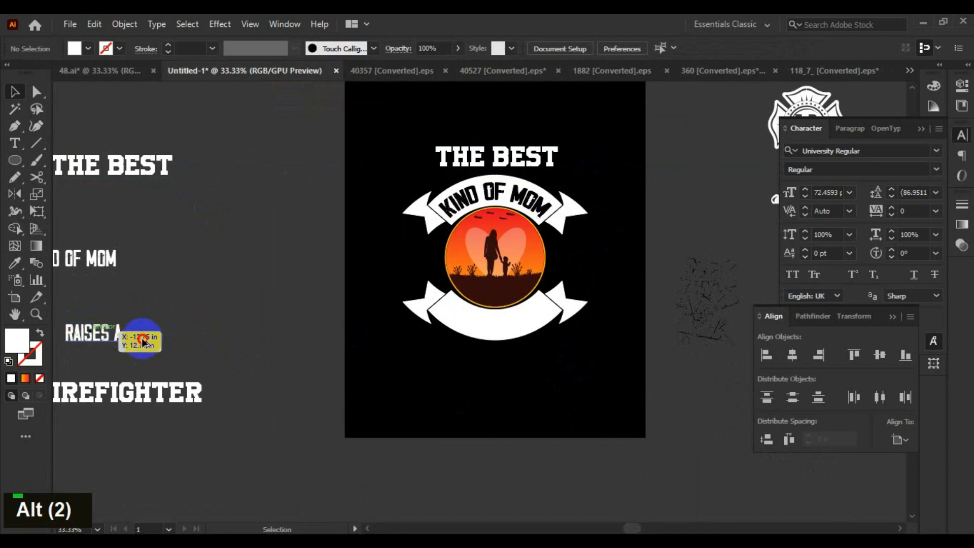
Place a copy of RAISES A on the lower ribbon, filled black and brought to the front
left_click_drag(143, 341, 547, 330)
scroll(559, 372, "up", 2)
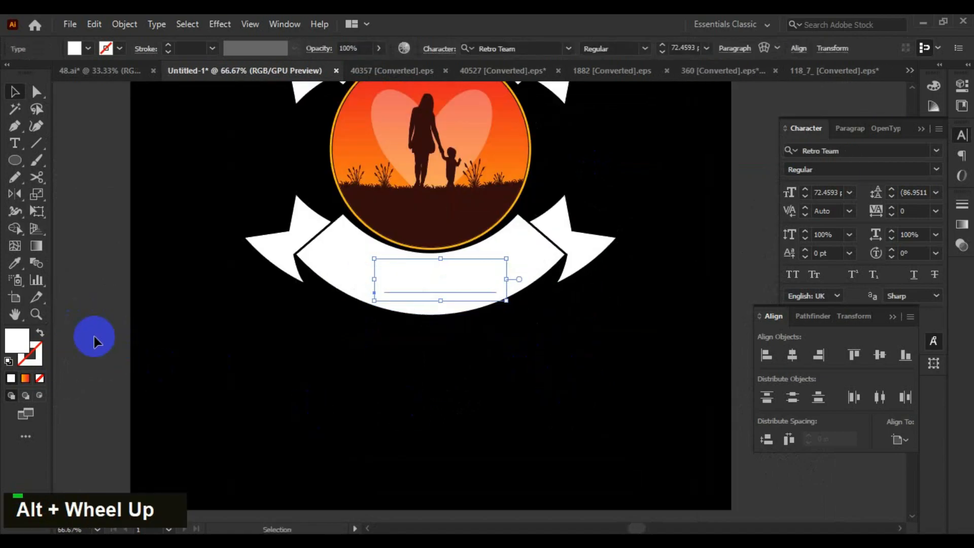
double_click(18, 344)
left_click(409, 348)
left_click(637, 189)
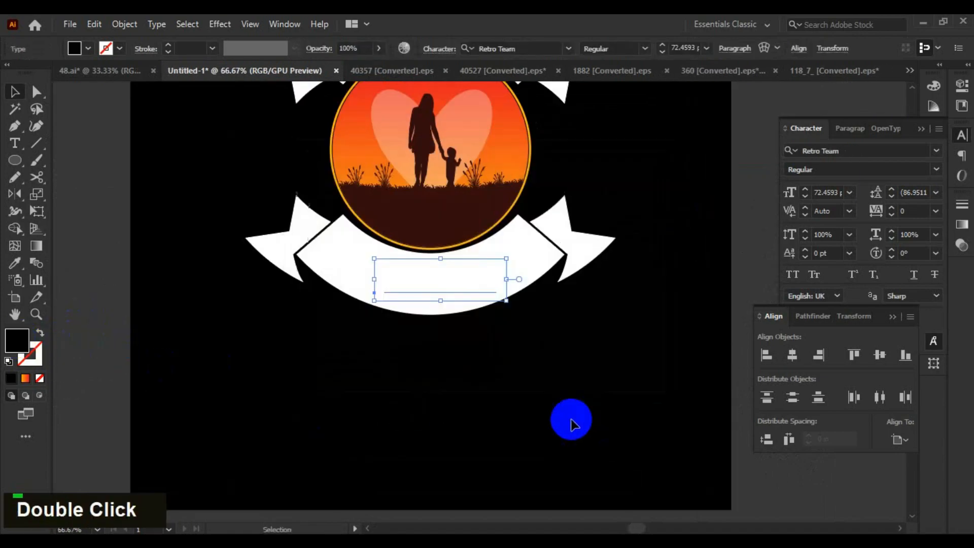
key("ctrl+shift+bracketright")
double_click(541, 350)
Place FIREFIGHTER on the artboard just below the lower ribbon
scroll(402, 379, "down", 1)
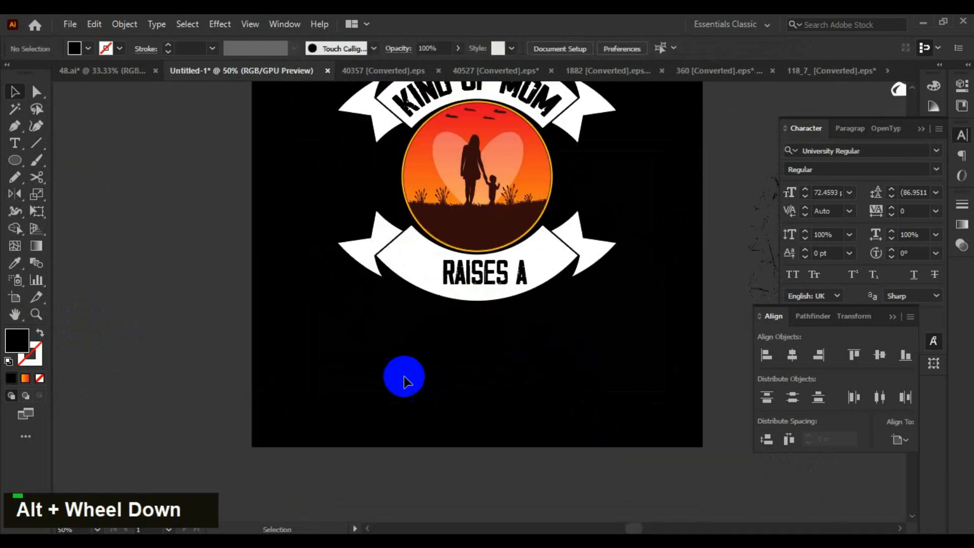
scroll(127, 388, "down", 1)
left_click_drag(126, 388, 512, 337)
Enlarge RAISES A on the lower ribbon to about 114 pt and convert it to outlines
scroll(450, 391, "up", 1)
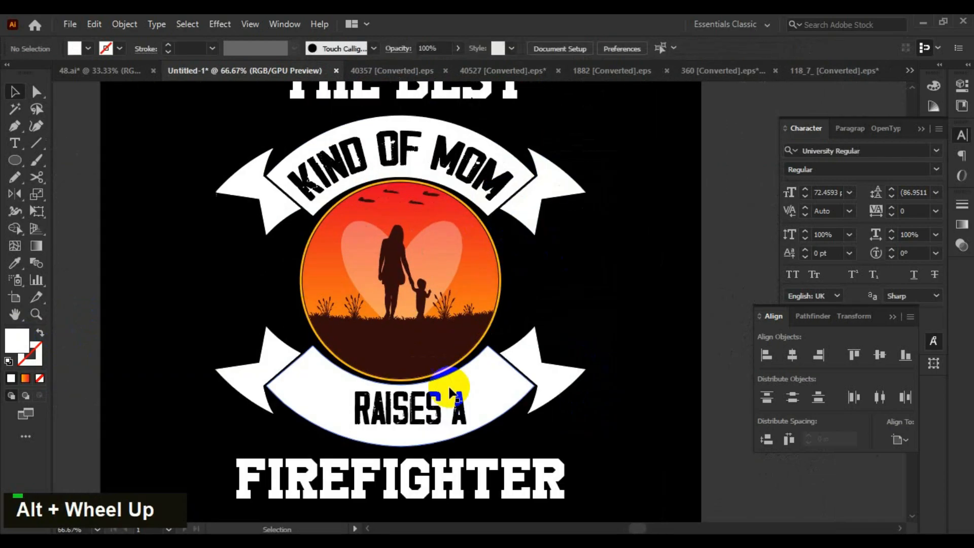
left_click(444, 420)
scroll(444, 420, "up", 1)
mouse_move(491, 409)
left_mouse_down()
mouse_move(554, 401)
mouse_move(483, 398)
left_mouse_up()
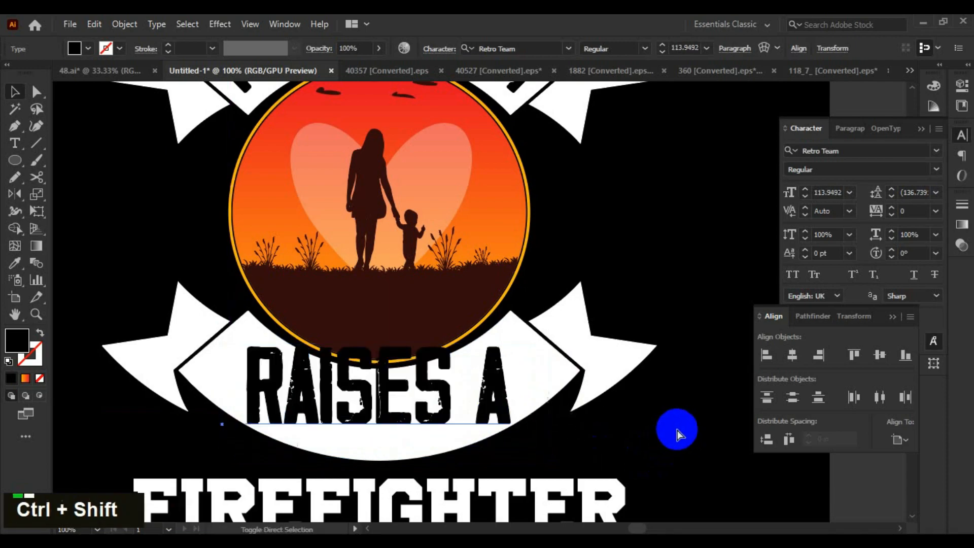
key("ctrl+shift+o")
Centre the RAISES A outlines horizontally on the lower ribbon and nudge them up toward the circle
left_click(620, 370, "shift")
left_click(792, 355)
double_click(698, 244)
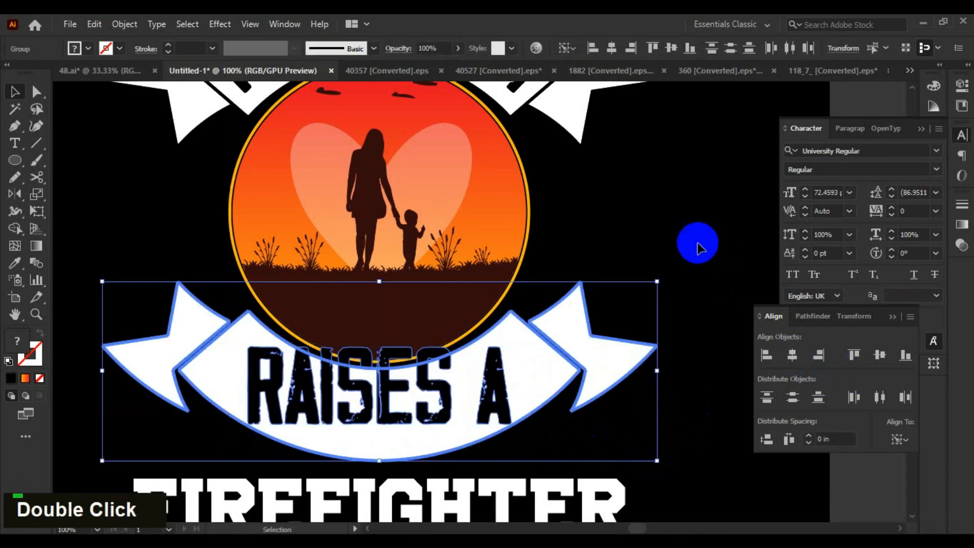
scroll(513, 366, "down", 1)
left_click(514, 367)
key("Up")
key("Up")
key("Up")
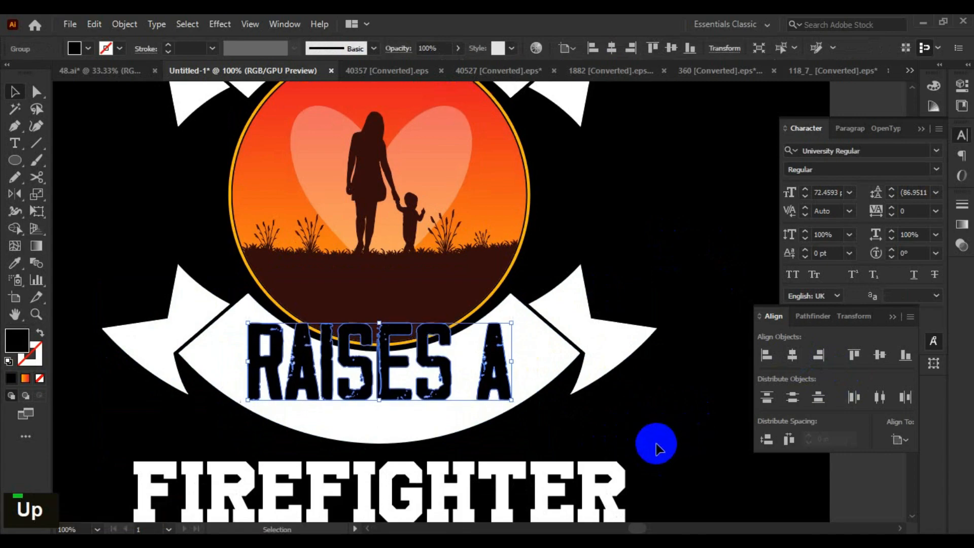
key("Up")
key("Up")
key("Up")
key("Up")
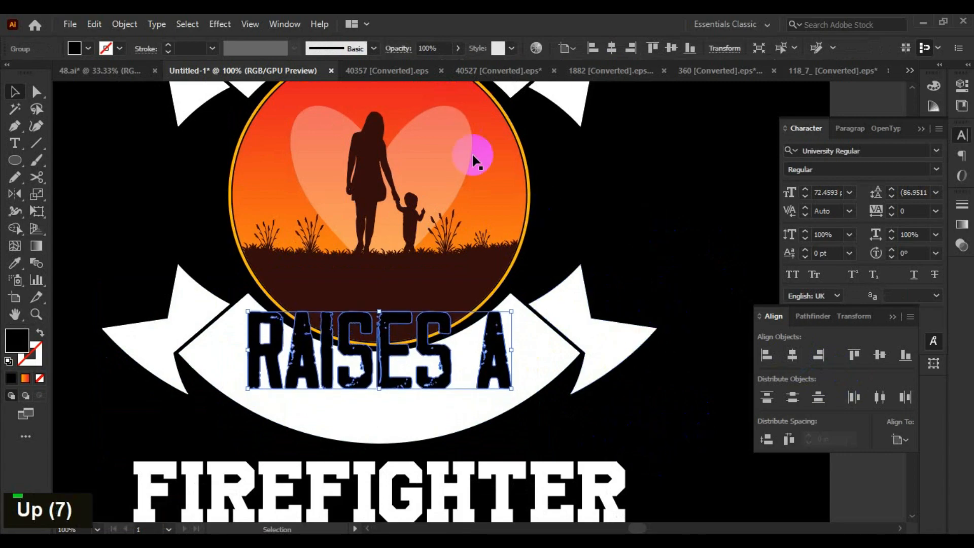
Apply a horizontal Arc warp with a -46% bend to the RAISES A outlines so they follow the lower ribbon
left_click(218, 24)
mouse_move(340, 213)
left_click(400, 210)
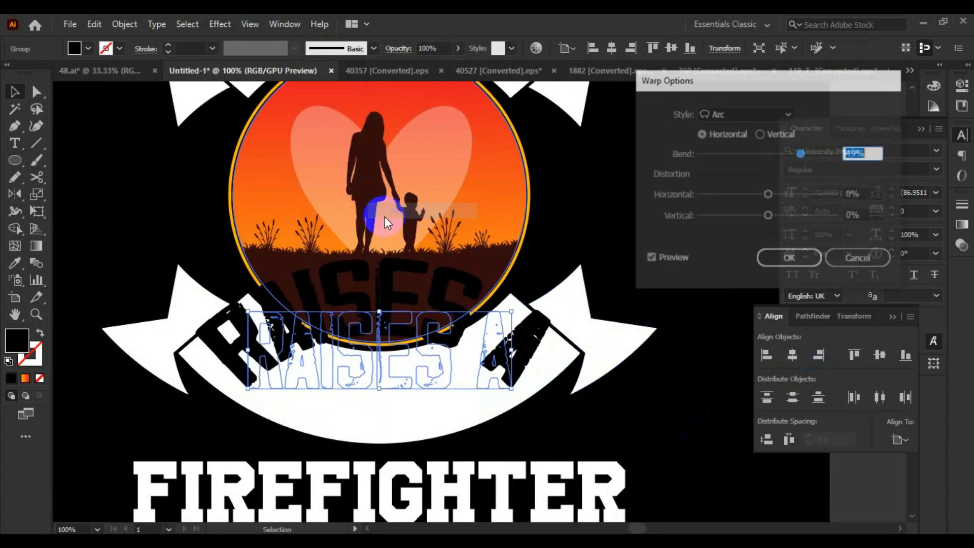
left_click(754, 154)
scroll(881, 153, "down", 20)
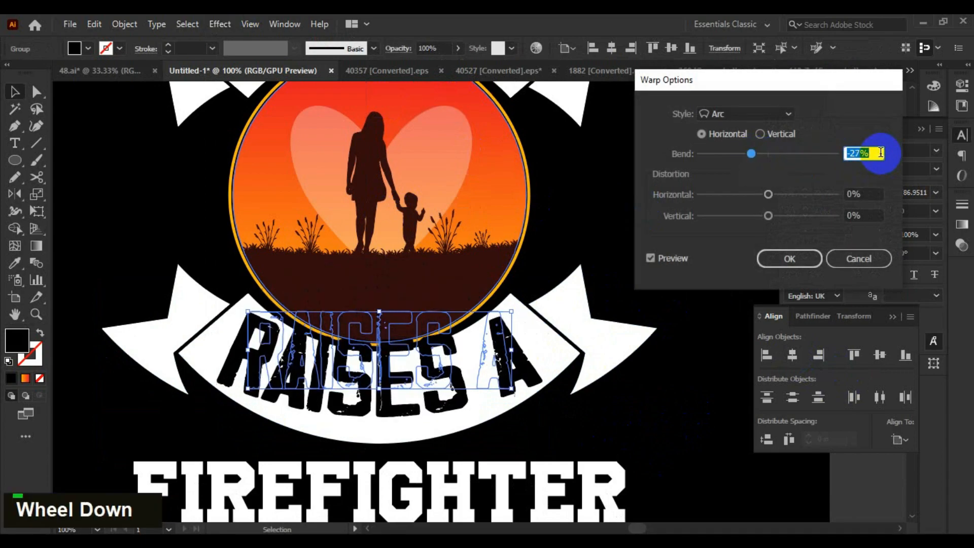
scroll(878, 153, "down", 6)
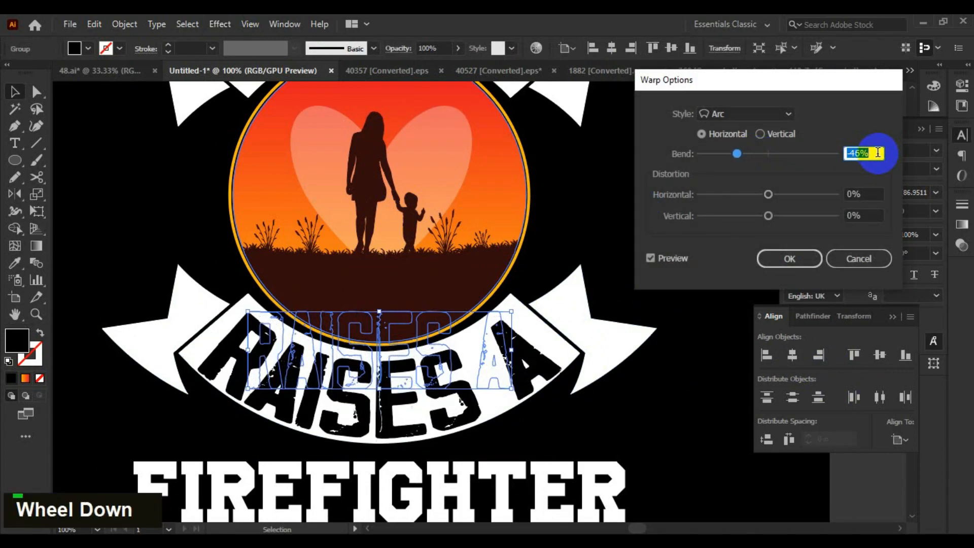
left_click(781, 259)
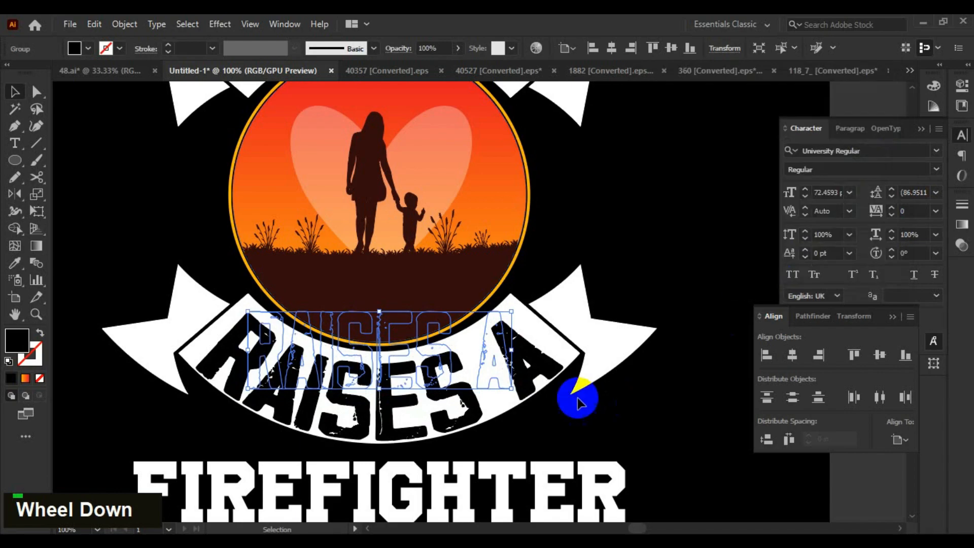
Scale the arched RAISES A lettering down slightly about its centre so it sits inside the lower ribbon
scroll(501, 387, "up", 2, "alt")
left_click_drag(502, 387, 489, 392)
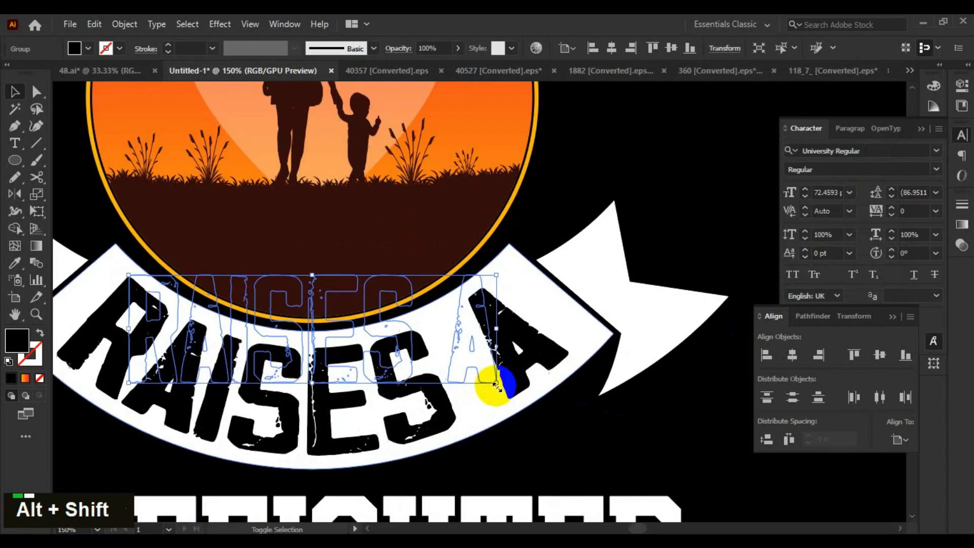
scroll(512, 394, "down", 2, "alt")
left_click(592, 426)
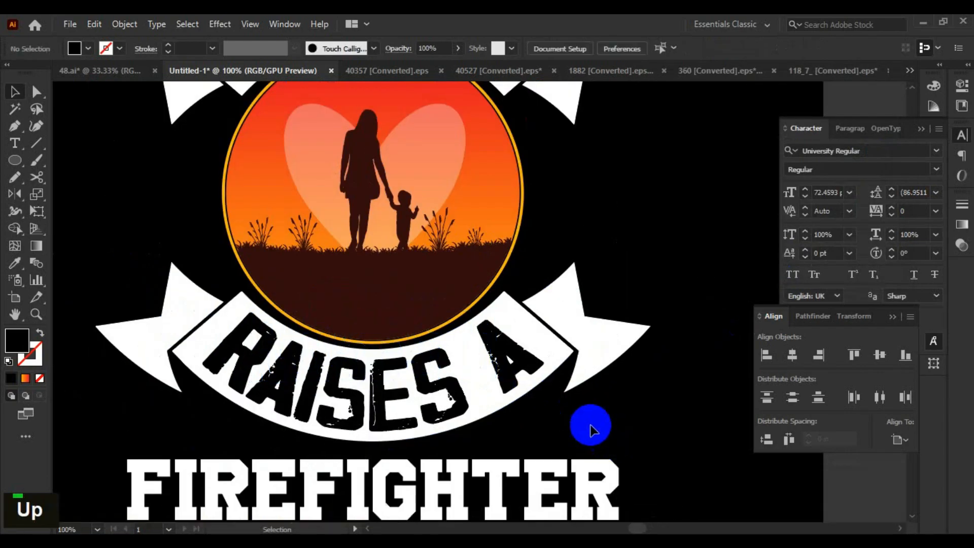
scroll(594, 426, "down", 3, "alt")
scroll(529, 388, "up", 3)
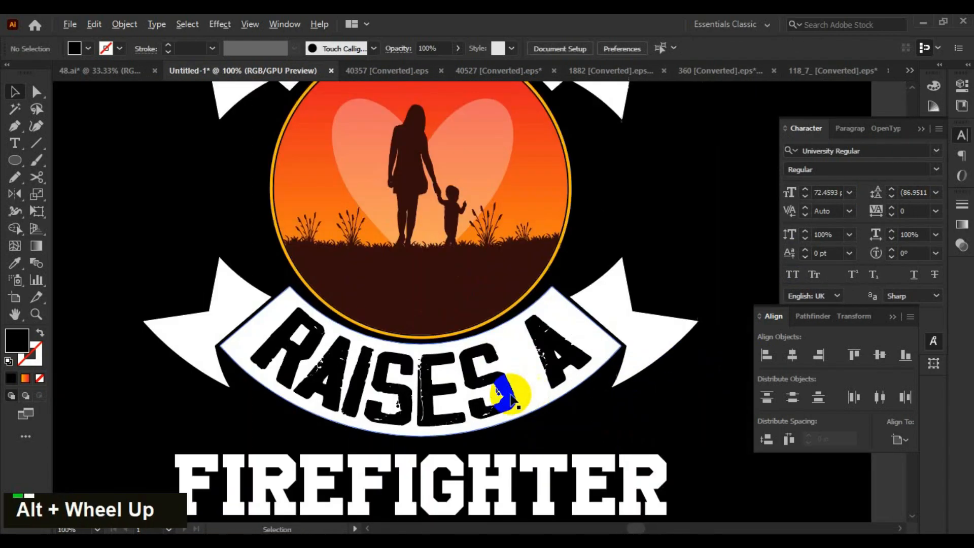
left_click(687, 435)
Shrink the arched RAISES A a little more and nudge it down to the middle of the lower ribbon
left_click_drag(561, 398, 532, 374)
key("Down")
key("Down")
key("Down")
key("Down")
key("Down")
key("Down")
key("Down")
key("Down")
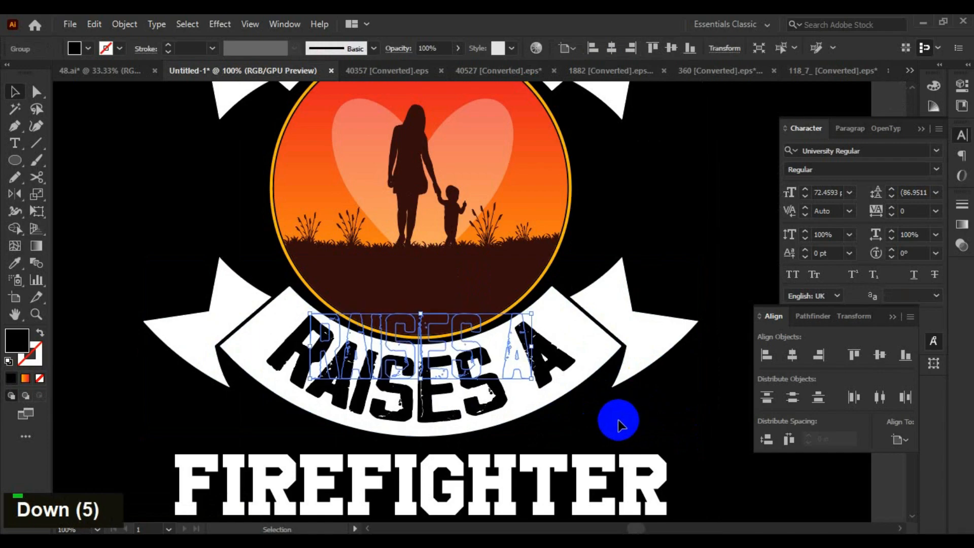
left_click(565, 413)
scroll(627, 419, "down", 3)
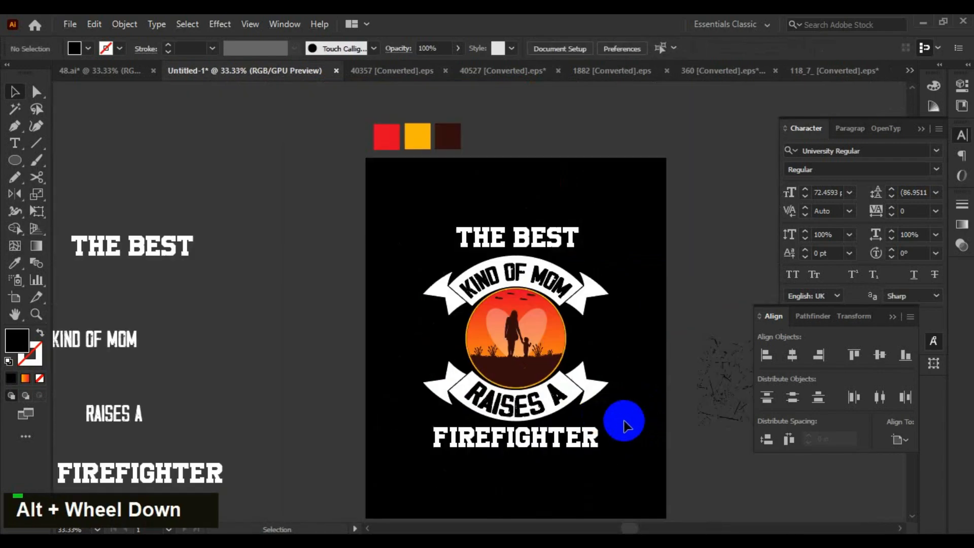
Expand the appearance of the arched KIND OF MOM and centre it horizontally on the upper ribbon
left_click_drag(626, 420, 603, 404)
scroll(588, 295, "up", 2)
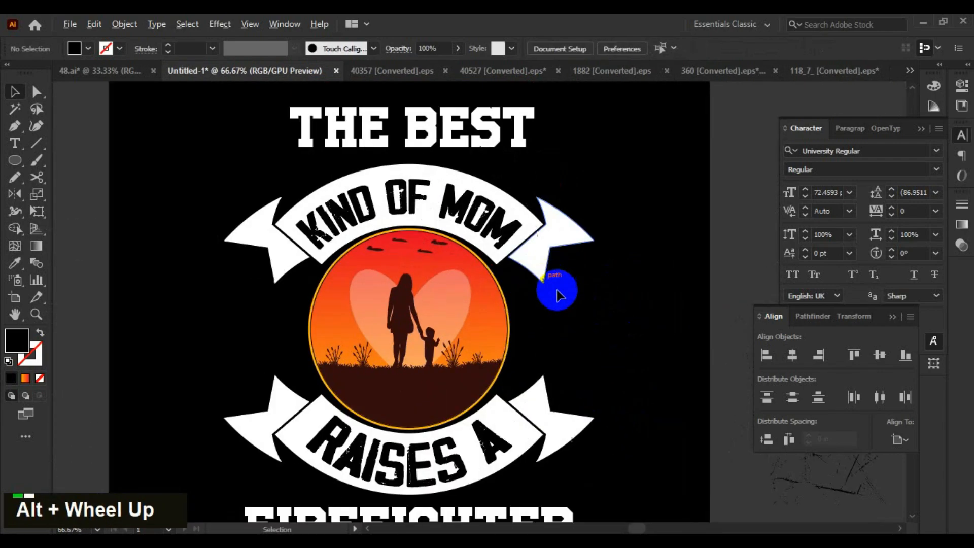
left_click(406, 233)
left_click(124, 24)
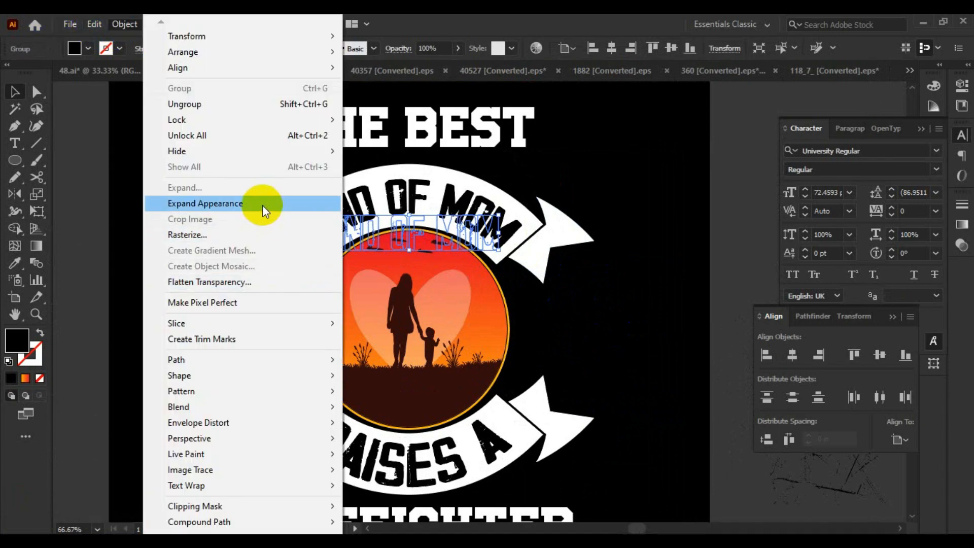
left_click(263, 204)
left_click(564, 234, "shift")
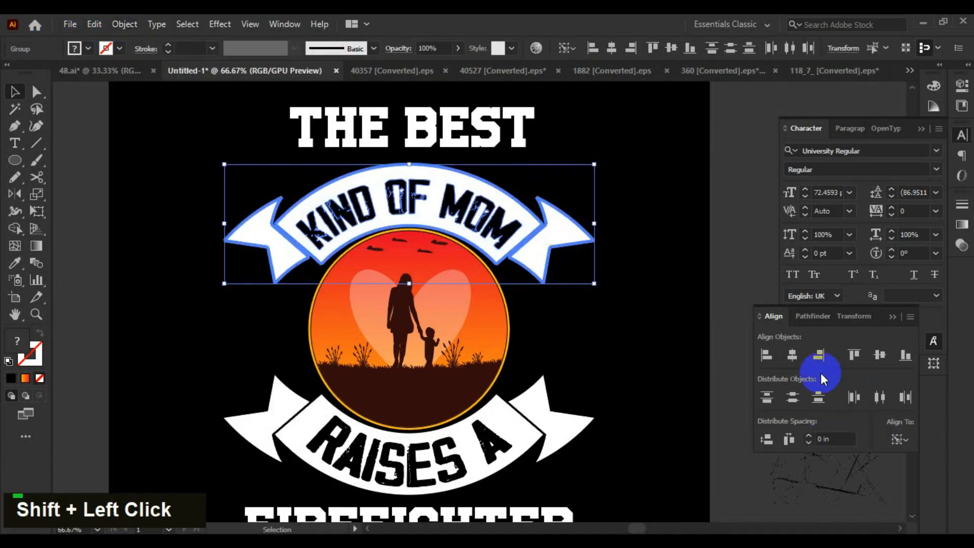
double_click(597, 290)
Nudge KIND OF MOM up and cut it into the upper ribbon's opacity mask with Clip off, pasting it in place
left_click(508, 236)
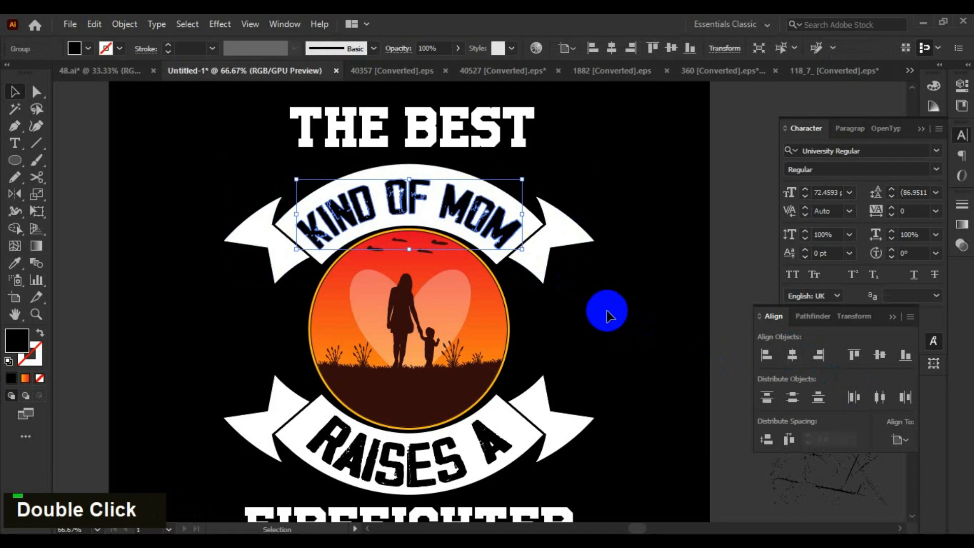
key("Up")
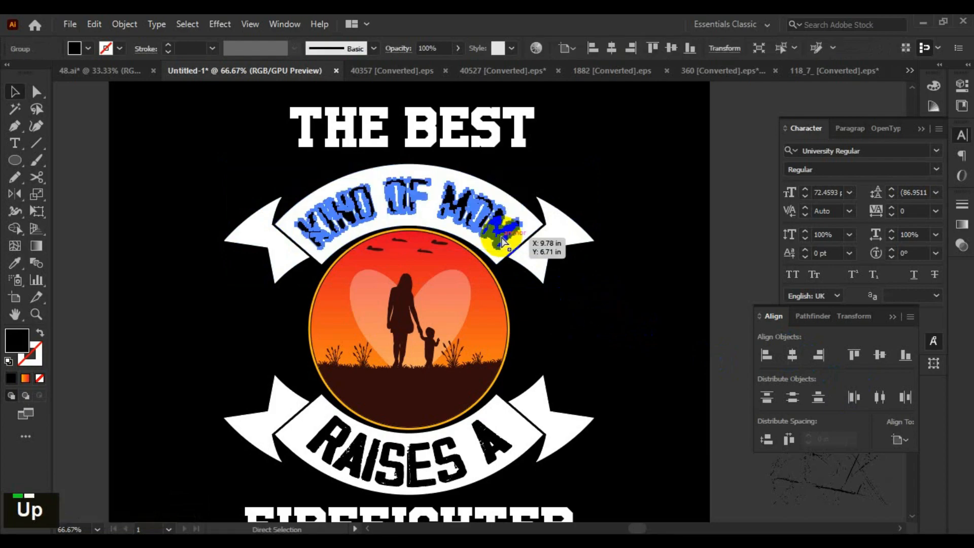
key("ctrl+x")
double_click(959, 249)
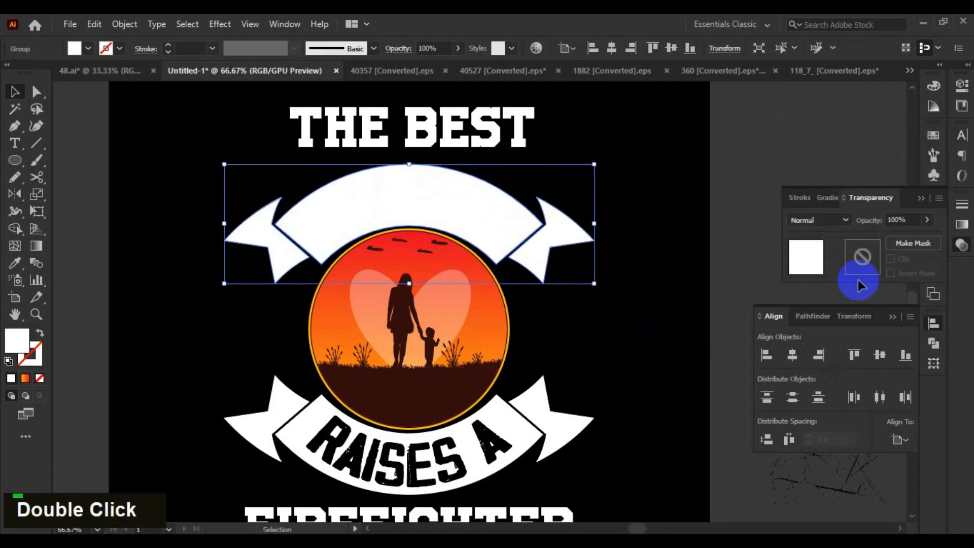
double_click(891, 262)
key("ctrl+f")
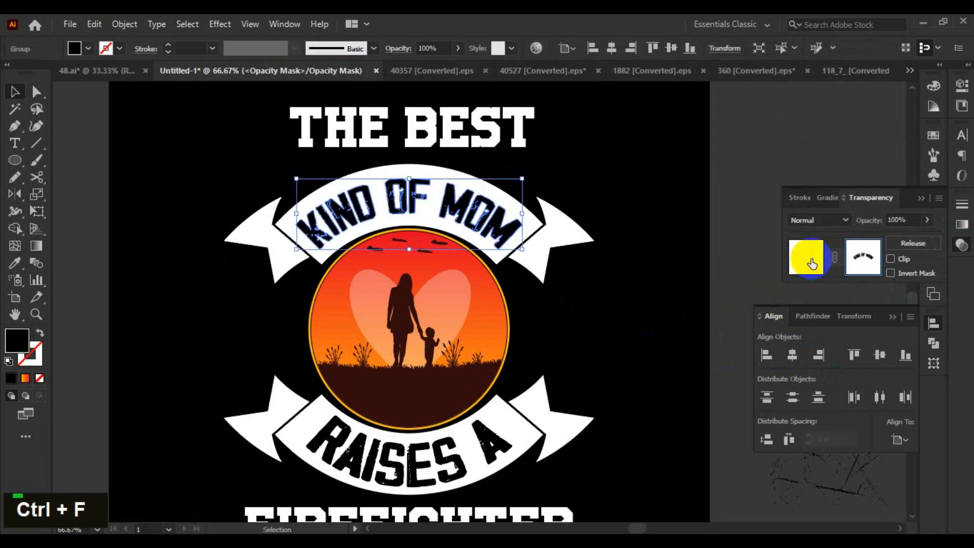
double_click(810, 261)
Expand the appearance of the arched RAISES A and centre it horizontally on the lower ribbon
left_click(495, 403)
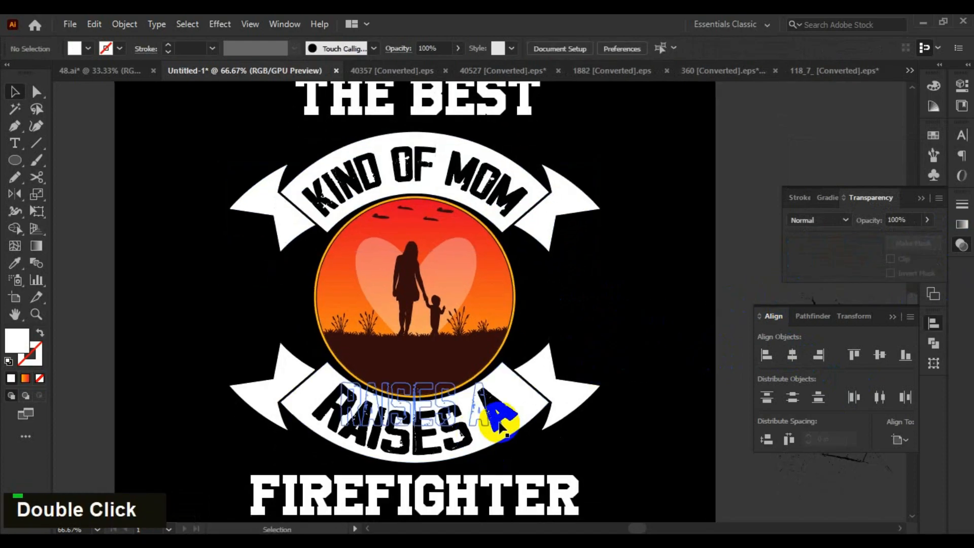
left_click(124, 24)
left_click(572, 413)
left_click(565, 398, "shift")
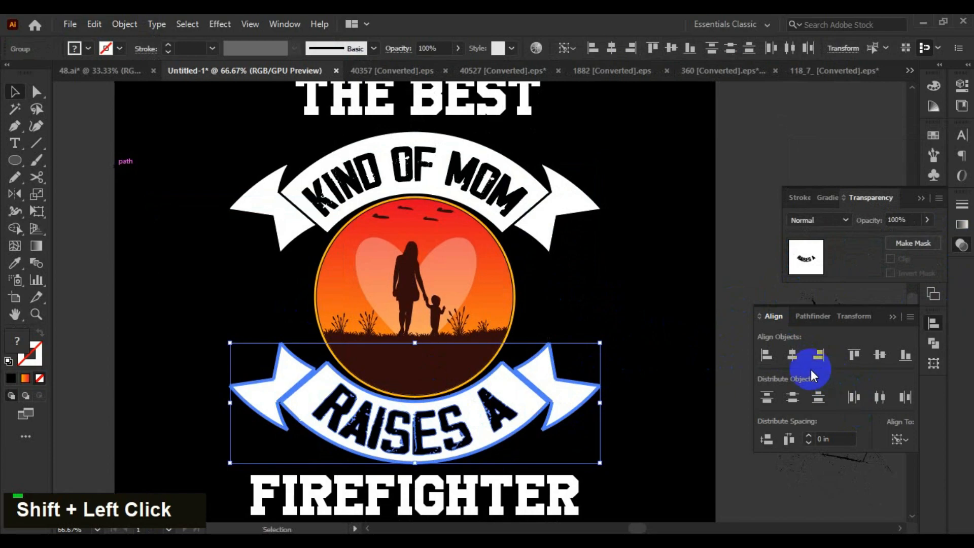
double_click(539, 426)
Nudge the expanded RAISES A lettering up slightly within the lower ribbon
double_click(500, 387)
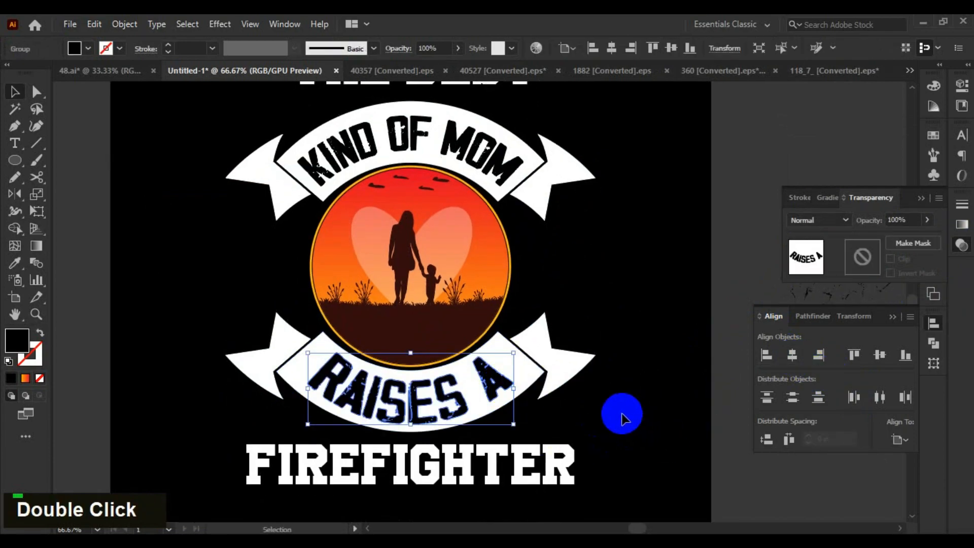
key("Up")
key("Up")
left_click(618, 401)
scroll(611, 409, "down", 1)
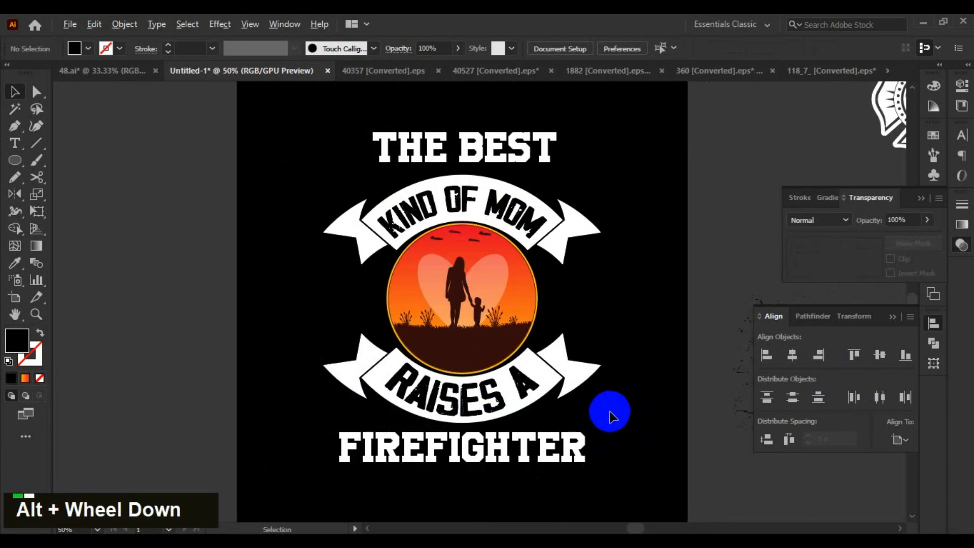
scroll(569, 416, "up", 2)
Cut RAISES A and paste it in place into an opacity mask on the lower ribbon with Clip off
left_click(496, 350)
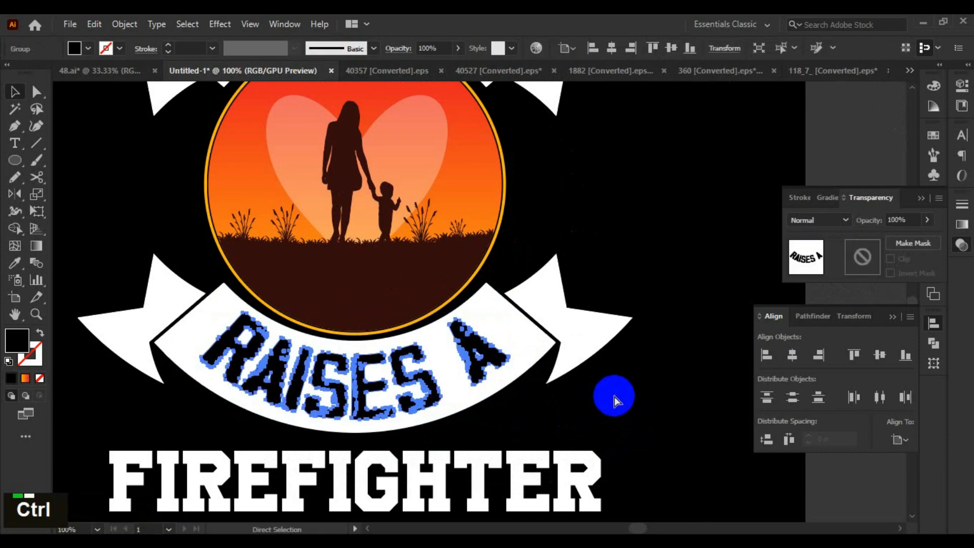
key("ctrl+x")
double_click(867, 257)
left_click(891, 259)
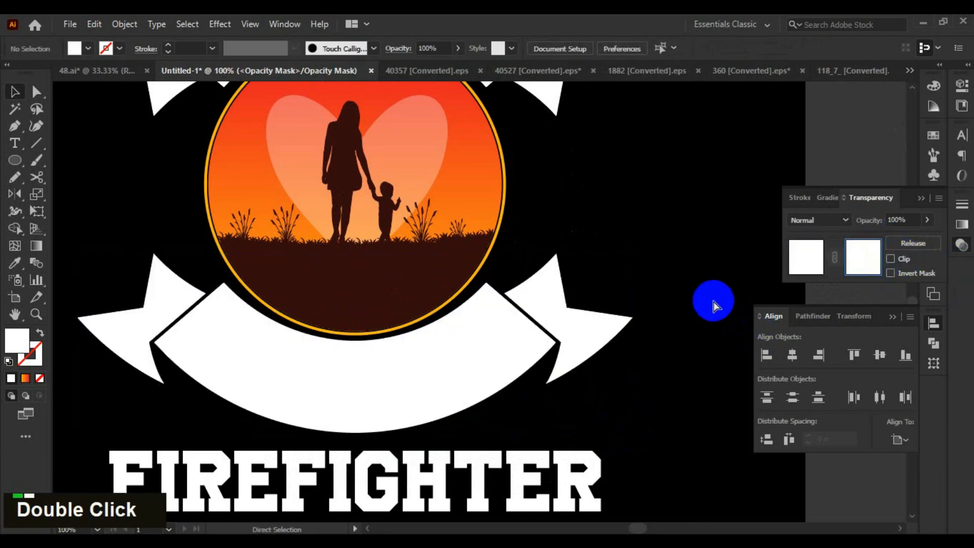
key("ctrl+f")
left_click(807, 257)
left_click(667, 370)
Convert THE BEST to outlines and centre it horizontally over the upper ribbon
scroll(667, 371, "down", 3)
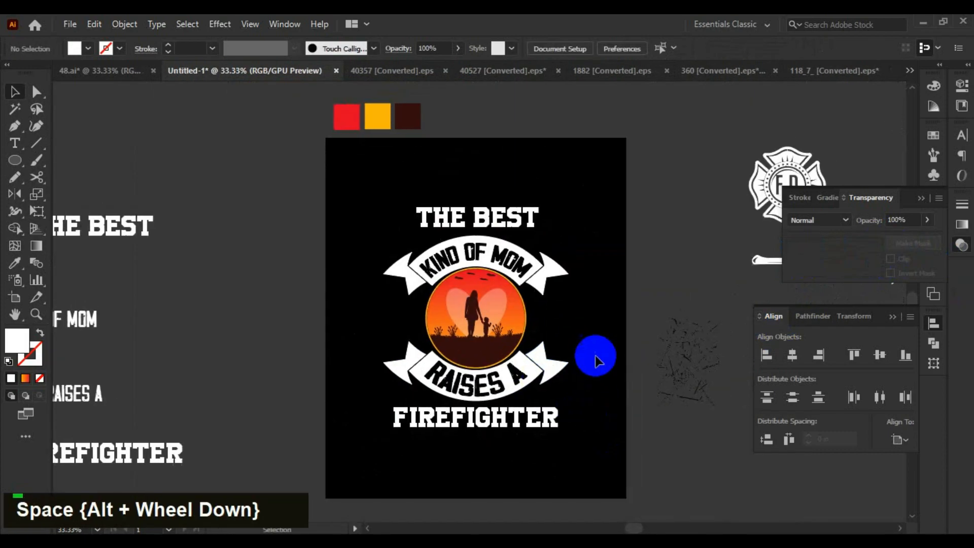
scroll(574, 299, "up", 1)
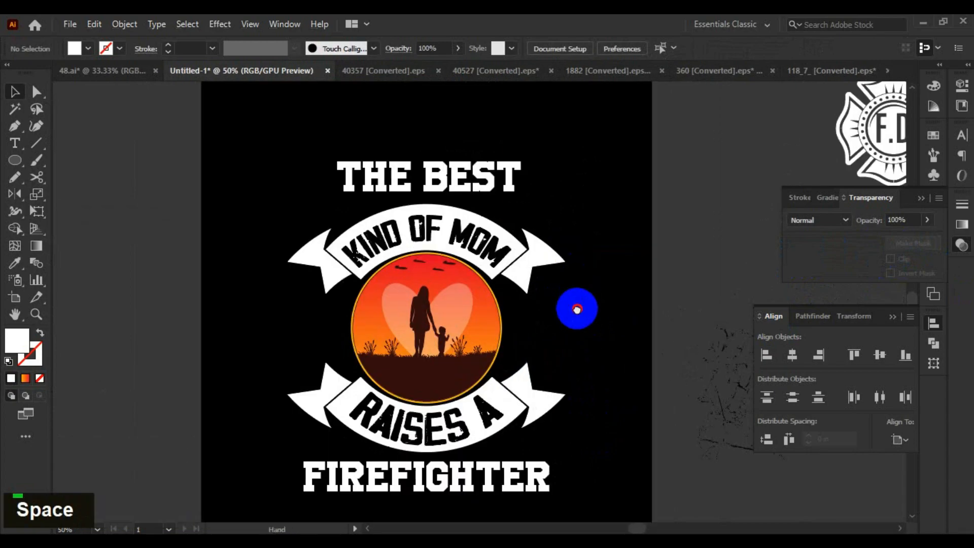
left_click_drag(574, 306, 573, 316)
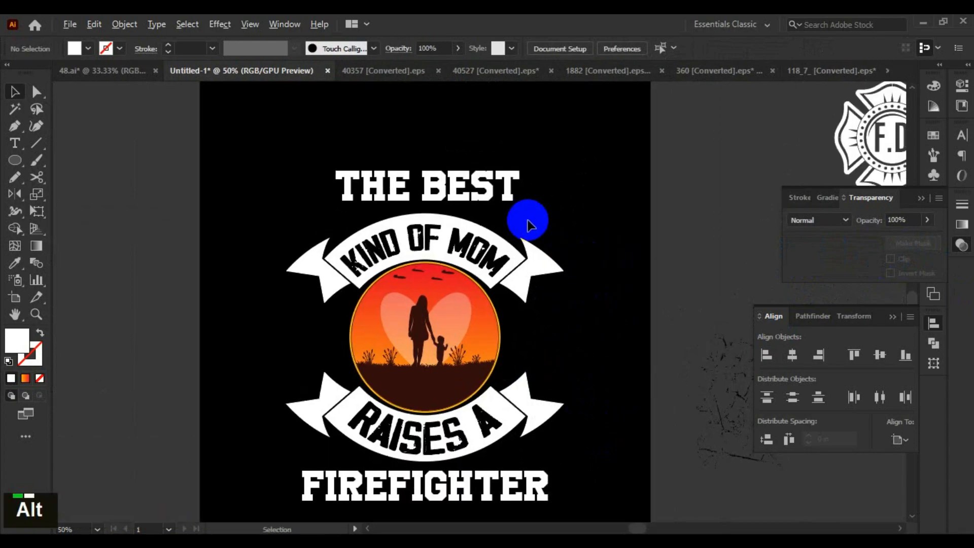
left_click(520, 202)
scroll(555, 214, "up", 1)
scroll(561, 219, "down", 1)
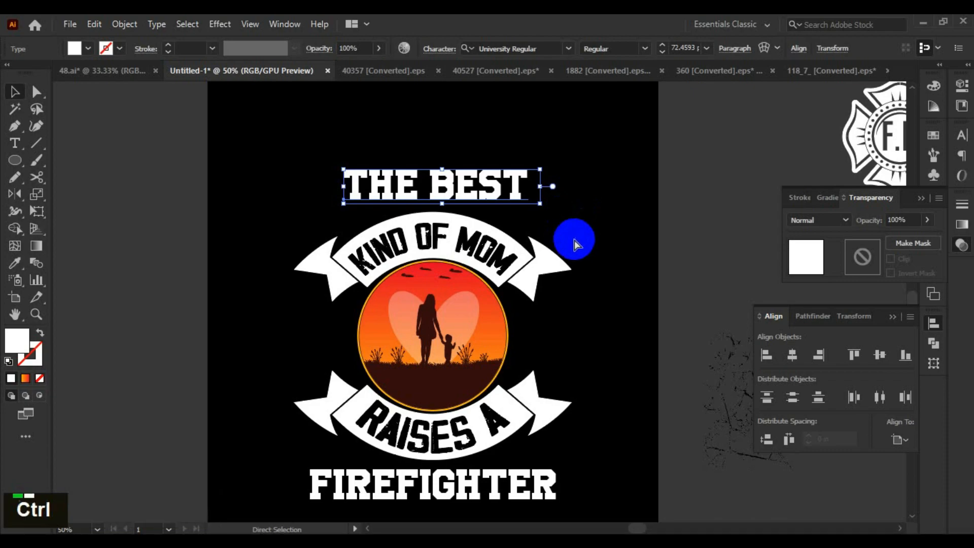
key("ctrl+shift+o")
left_click(554, 281, "shift")
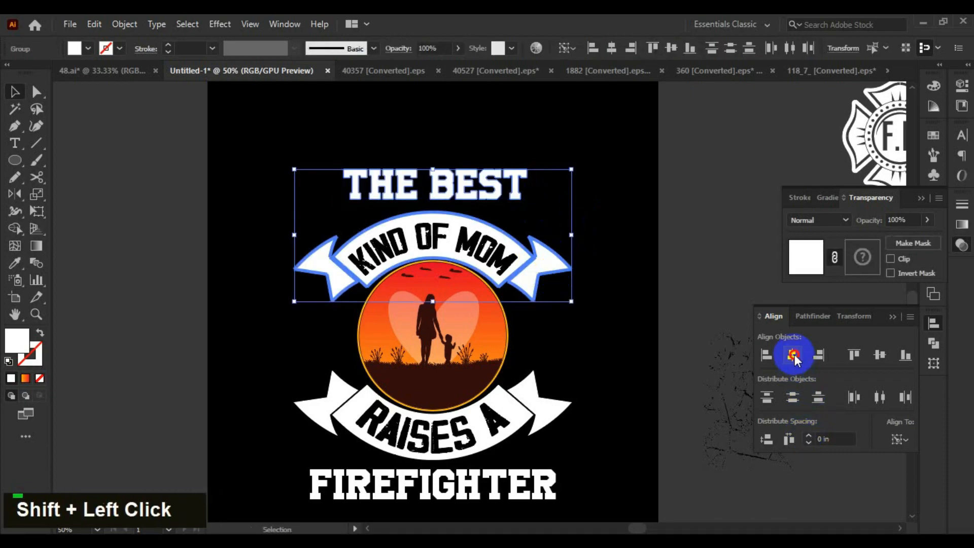
double_click(572, 246)
Move THE BEST straight down over the upper ribbon's edge and apply a horizontal Arc warp with a 41% bend
scroll(474, 191, "up", 1)
left_click_drag(464, 195, 465, 243)
left_click(223, 24)
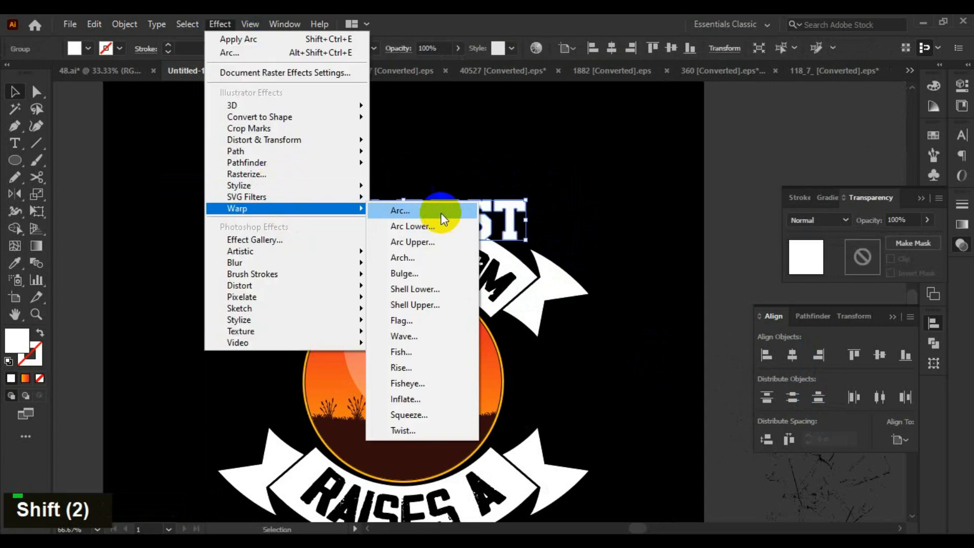
left_click(441, 212)
left_click_drag(804, 154, 780, 153)
scroll(874, 155, "up", 6)
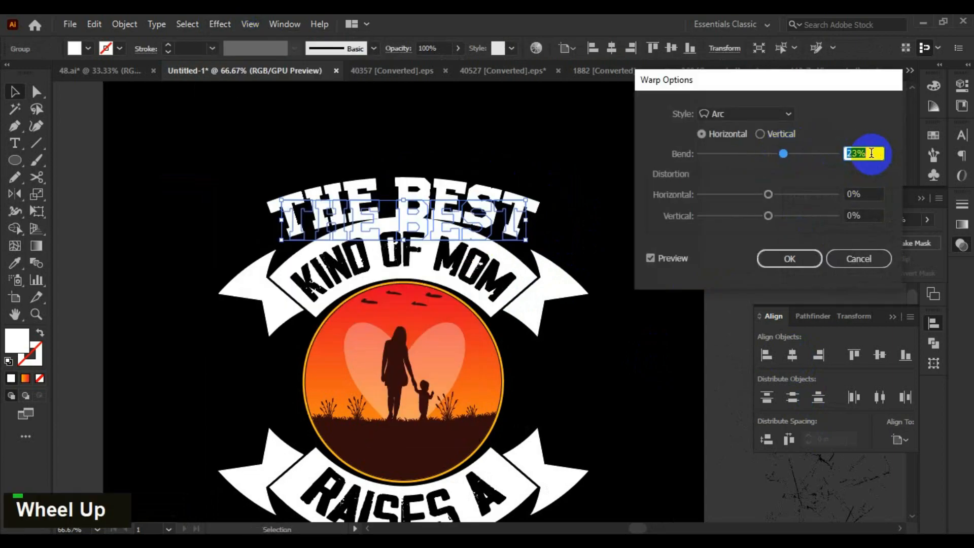
scroll(871, 152, "up", 12)
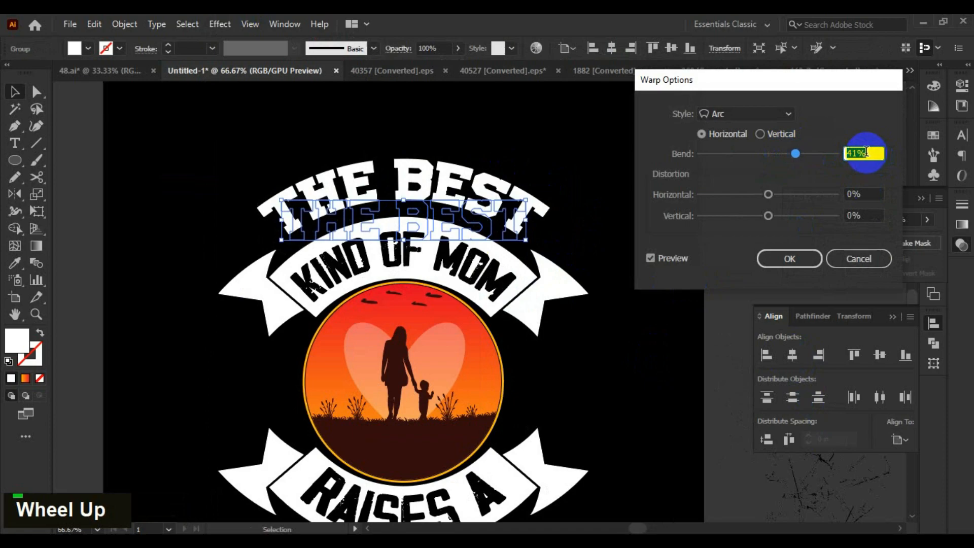
left_click(789, 258)
Nudge the arched THE BEST down closer to the upper ribbon
key("Down")
key("Down")
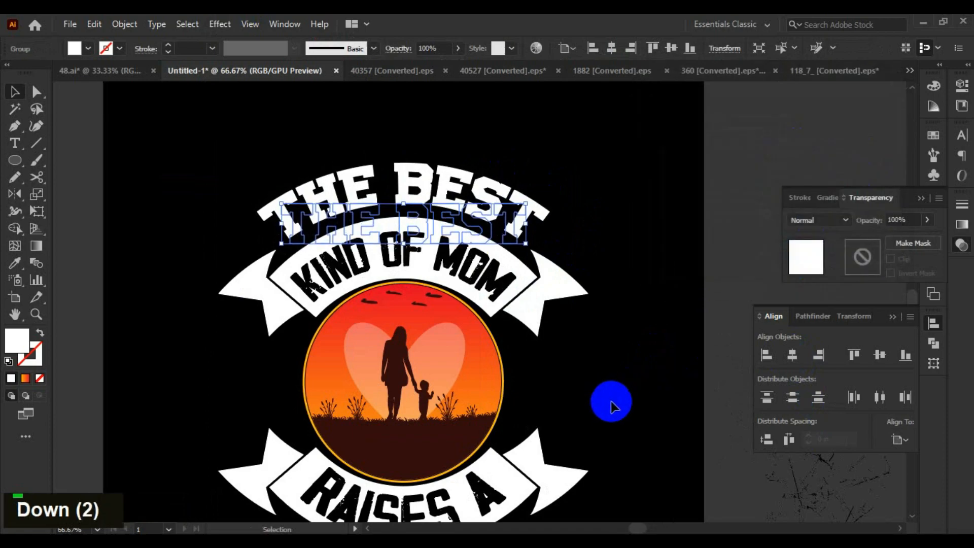
key("Down")
key("Down")
key("Down")
left_click(608, 385)
scroll(617, 355, "down", 1)
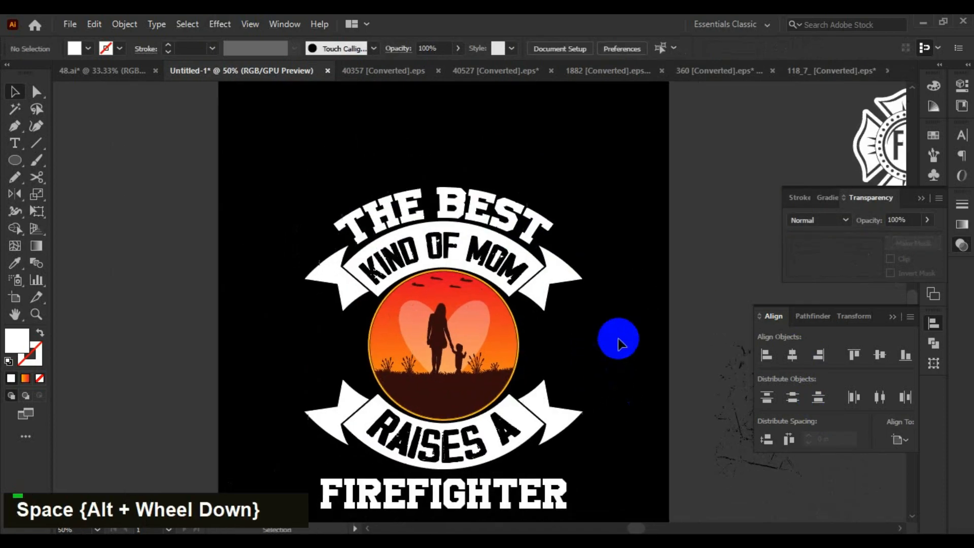
Edit the Arc warp on THE BEST, setting its bend to 44%
scroll(573, 238, "up", 1)
left_click(510, 216)
left_click(934, 205)
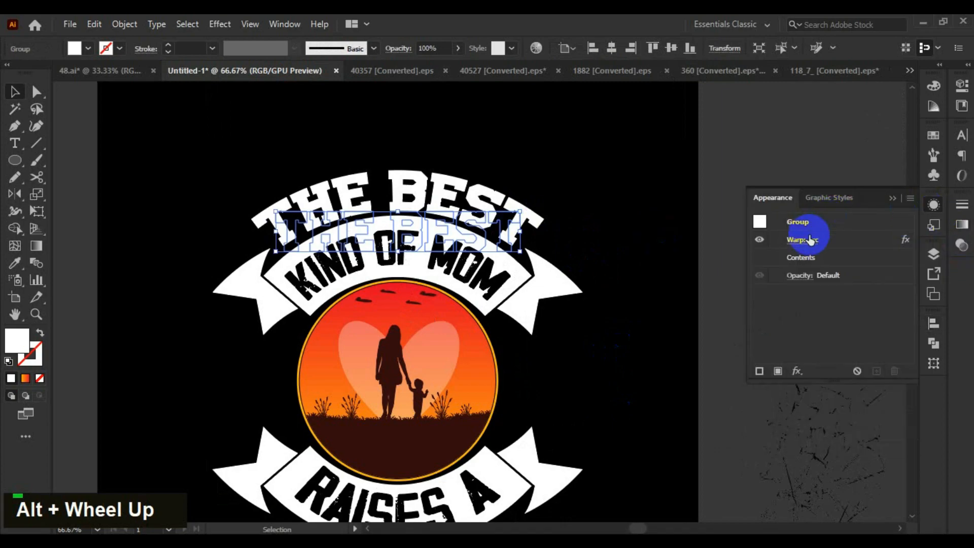
left_click(810, 240)
left_click(859, 153)
scroll(862, 152, "up", 1)
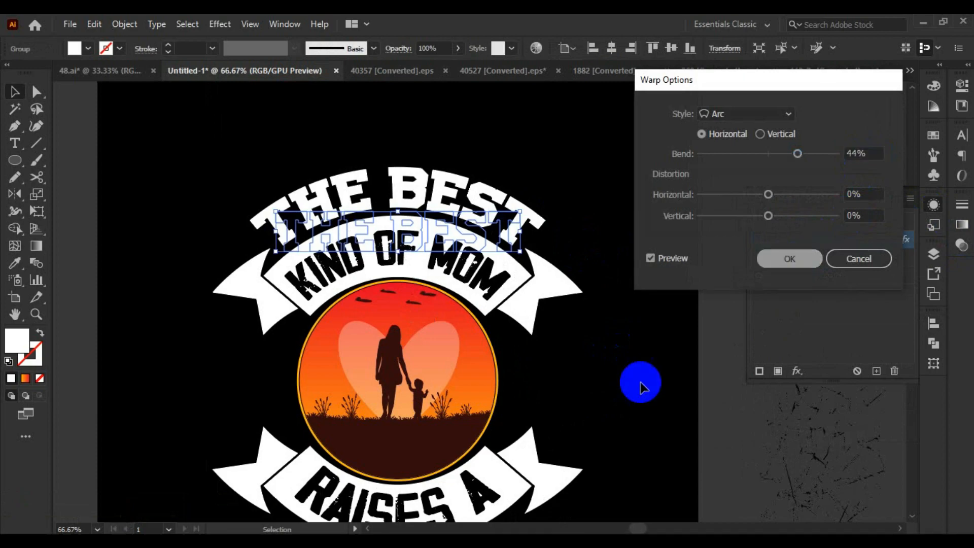
double_click(620, 366)
scroll(607, 325, "down", 2)
key("space")
scroll(611, 324, "up", 1)
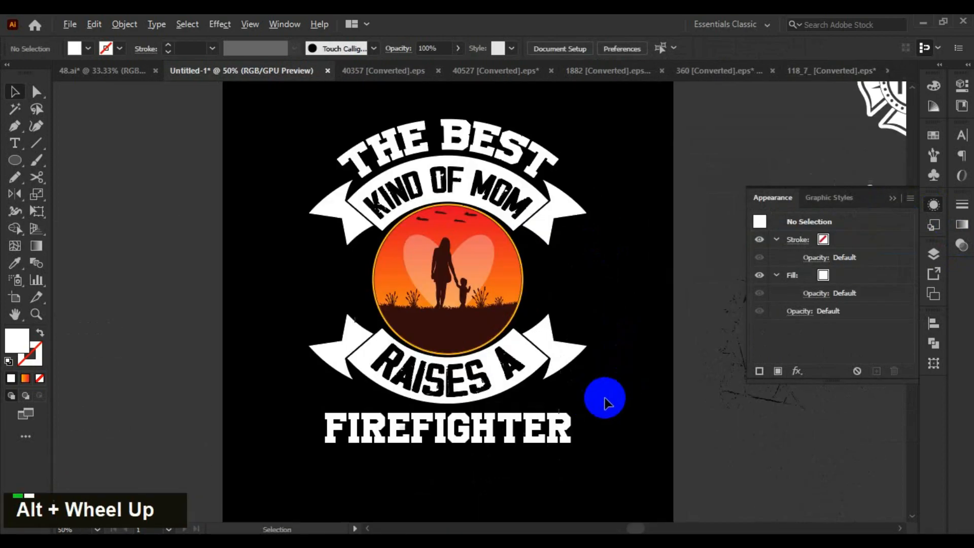
Nudge the arched THE BEST text slightly down toward the upper ribbon
left_click(554, 161)
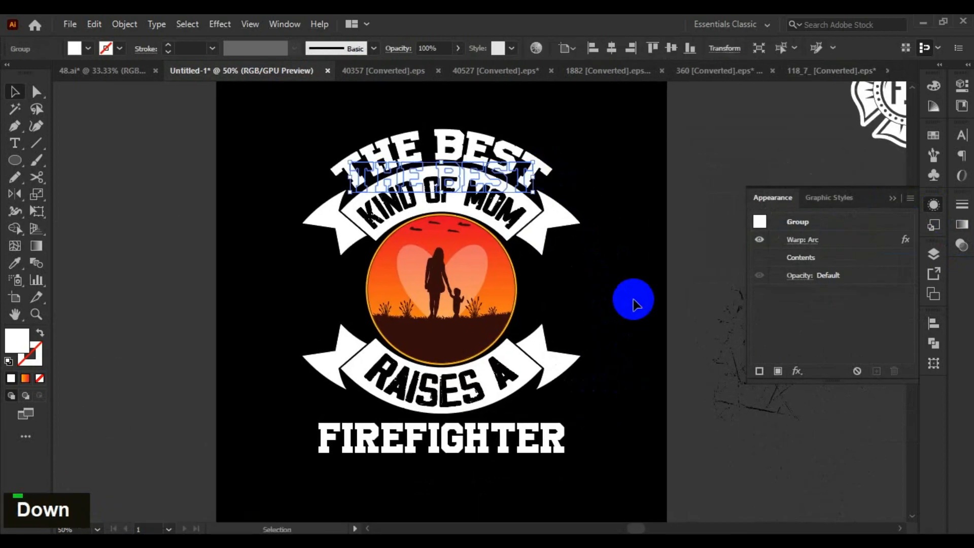
key("Down")
left_click(624, 298)
Convert the FIREFIGHTER text to outlines and centre it horizontally on the lower ribbon
left_click_drag(543, 442, 543, 430)
left_click(536, 444)
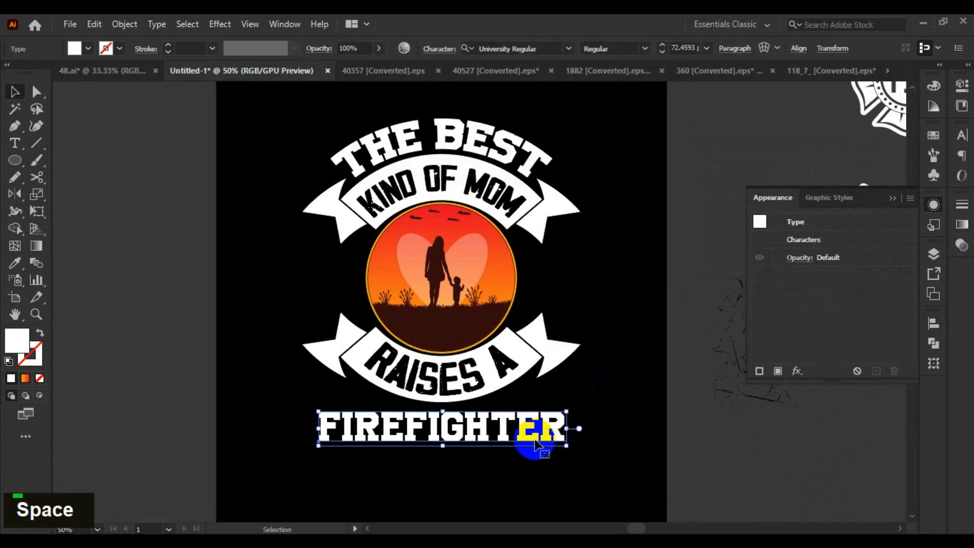
right_click(539, 428)
left_click(639, 235)
double_click(516, 457)
left_click(562, 413)
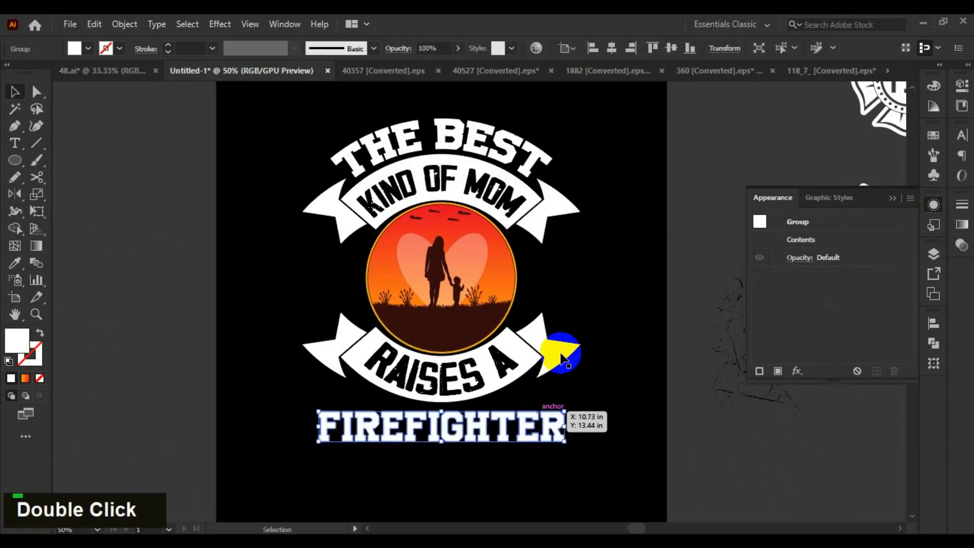
left_click(562, 358, "shift")
left_click(933, 324)
left_click(792, 354)
double_click(642, 463)
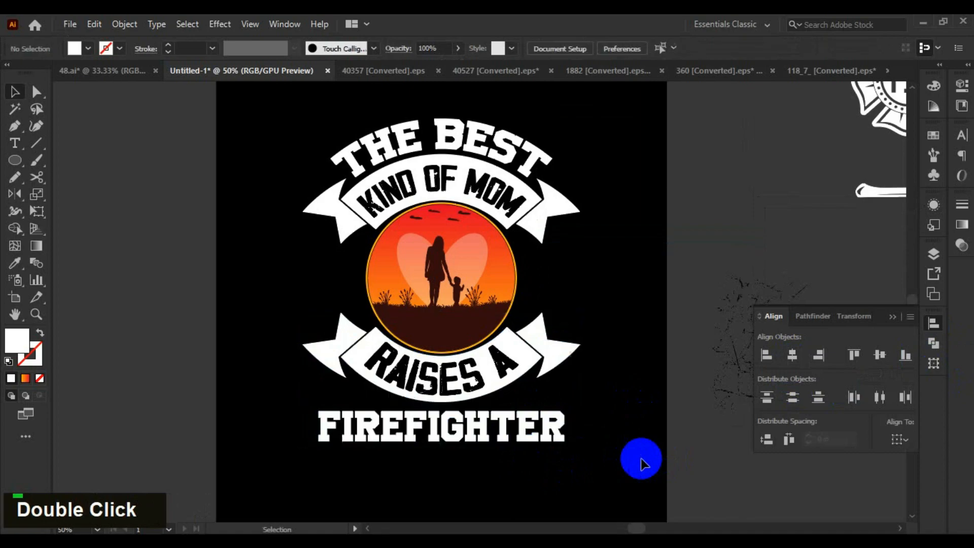
Shrink FIREFIGHTER proportionally from its centre and move it straight up over the lower ribbon's bottom edge
scroll(518, 434, "up", 1)
left_click(519, 434)
left_click_drag(580, 445, 550, 440)
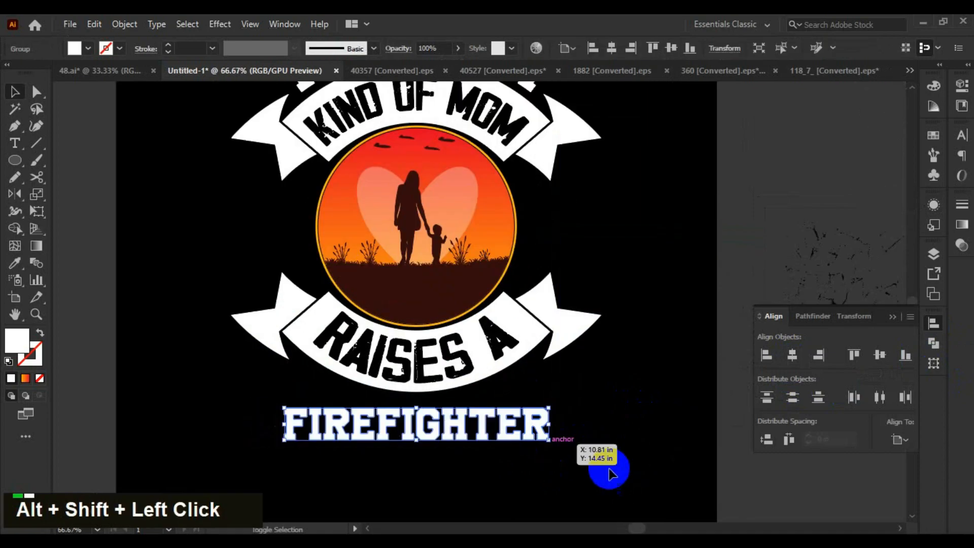
left_click_drag(446, 424, 446, 389)
scroll(554, 407, "up", 2)
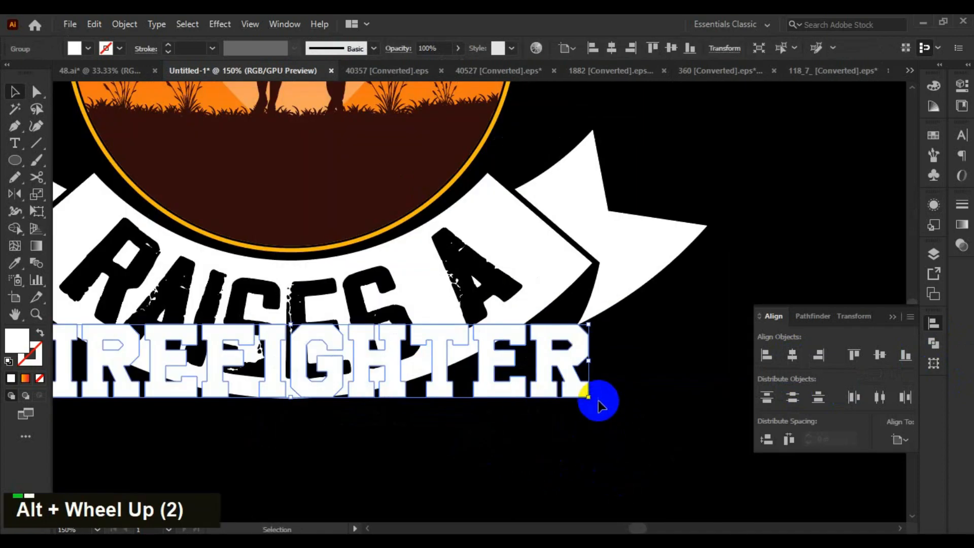
left_click_drag(589, 396, 558, 394)
scroll(598, 403, "down", 3)
scroll(598, 438, "up", 2)
Apply a horizontal Arc warp with a -44% bend to FIREFIGHTER
left_click(219, 26)
mouse_move(289, 199)
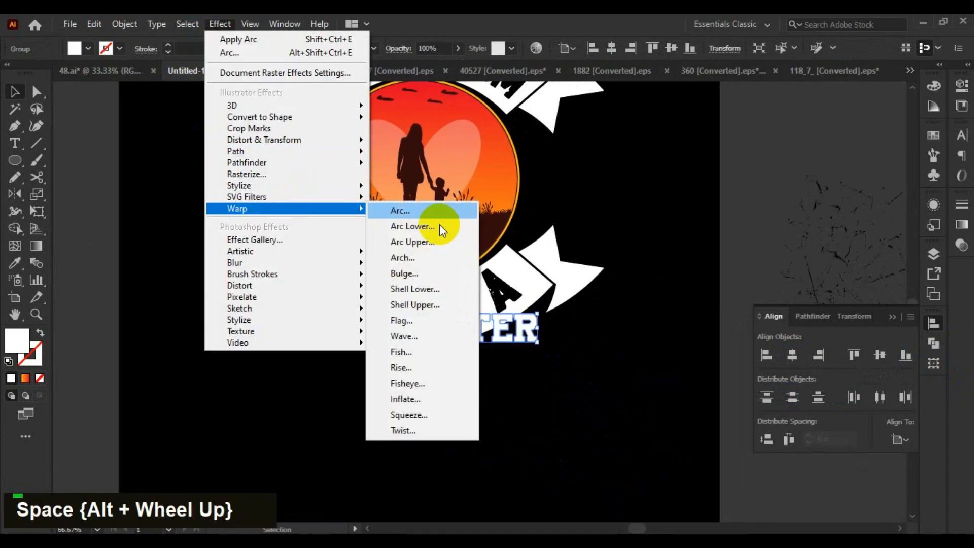
left_click(436, 208)
left_click(754, 154)
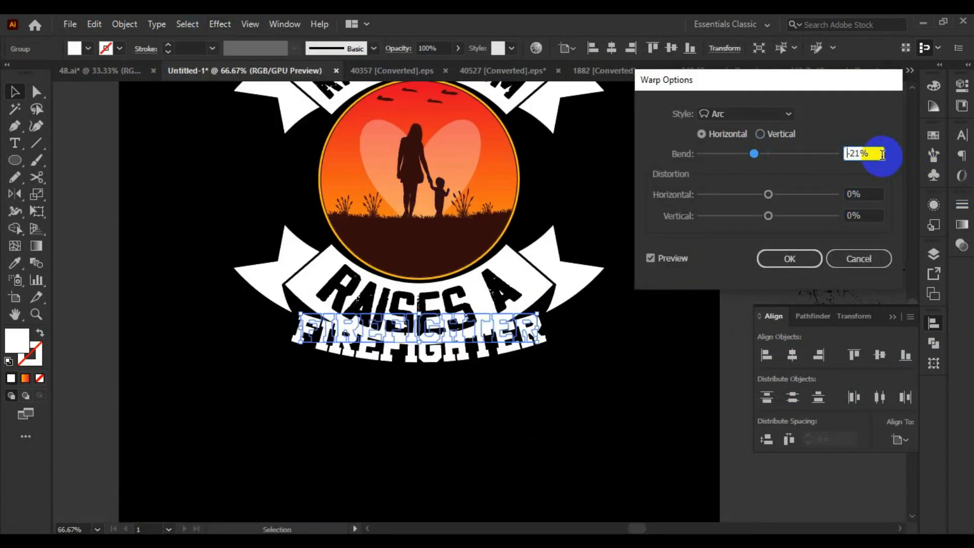
scroll(877, 154, "down", 3)
scroll(876, 155, "down", 9)
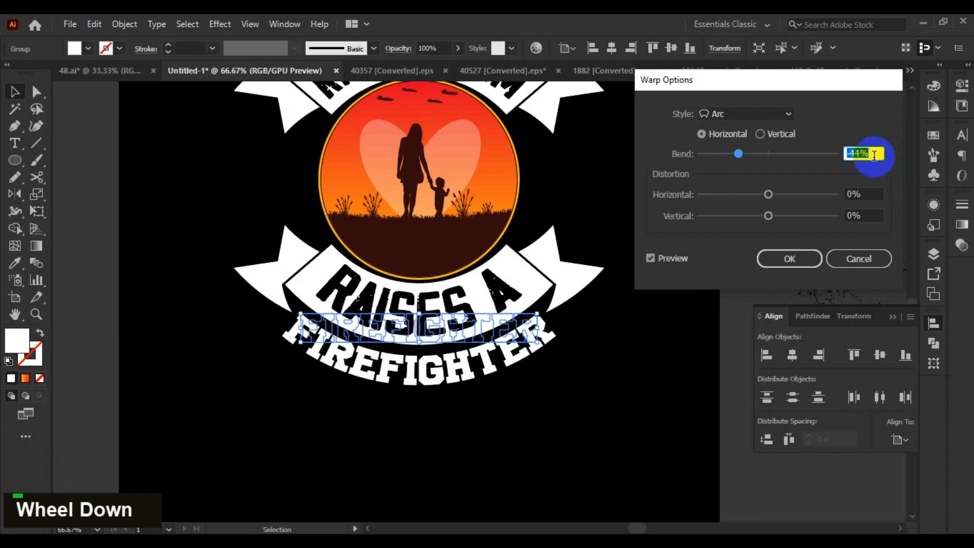
left_click(780, 259)
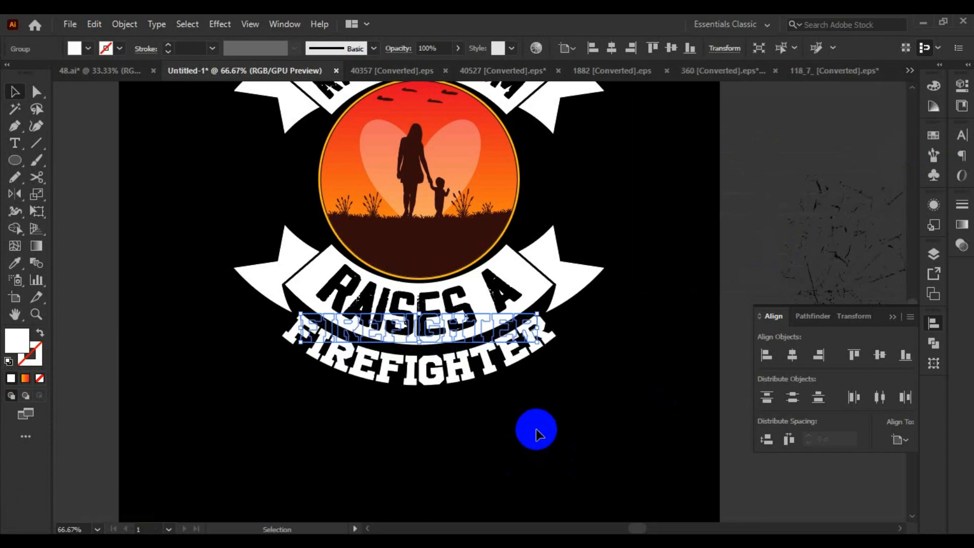
Nudge the arched FIREFIGHTER text up closer to the lower ribbon
key("Up")
key("Up")
key("Up")
key("Up")
key("Up")
key("Up")
key("Up")
left_click(518, 431)
Examine how both arched text lines sit against the ribbons in the whole design
scroll(513, 431, "down", 2)
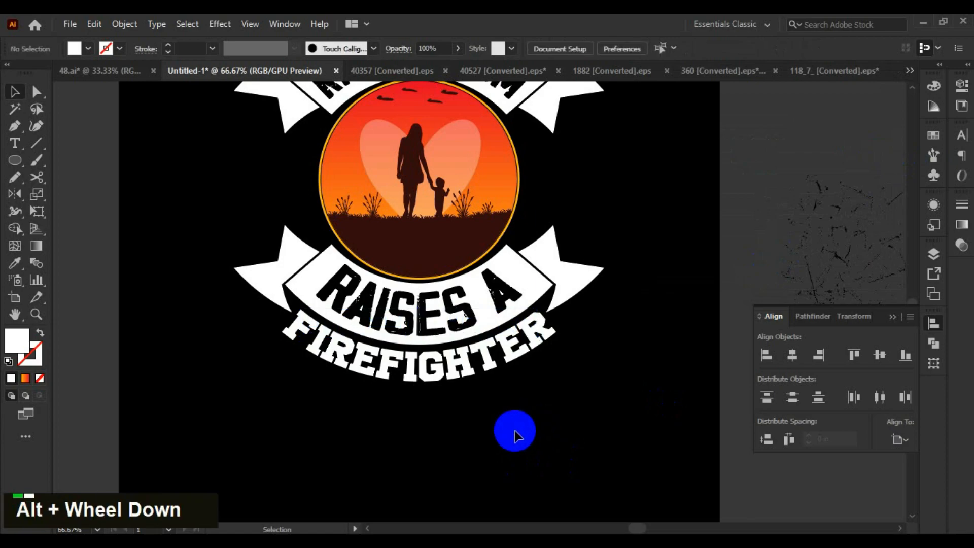
scroll(558, 422, "up", 1)
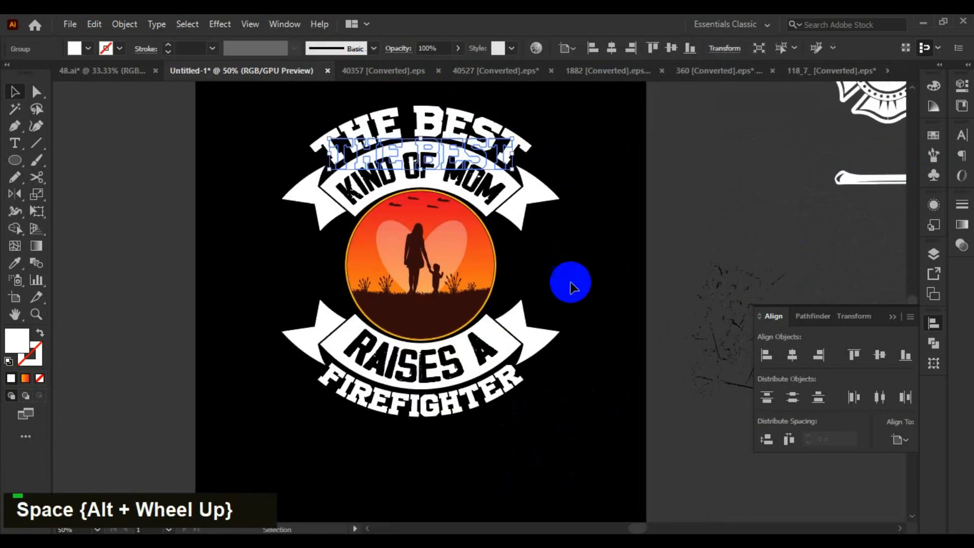
scroll(566, 272, "down", 1)
scroll(558, 278, "up", 1)
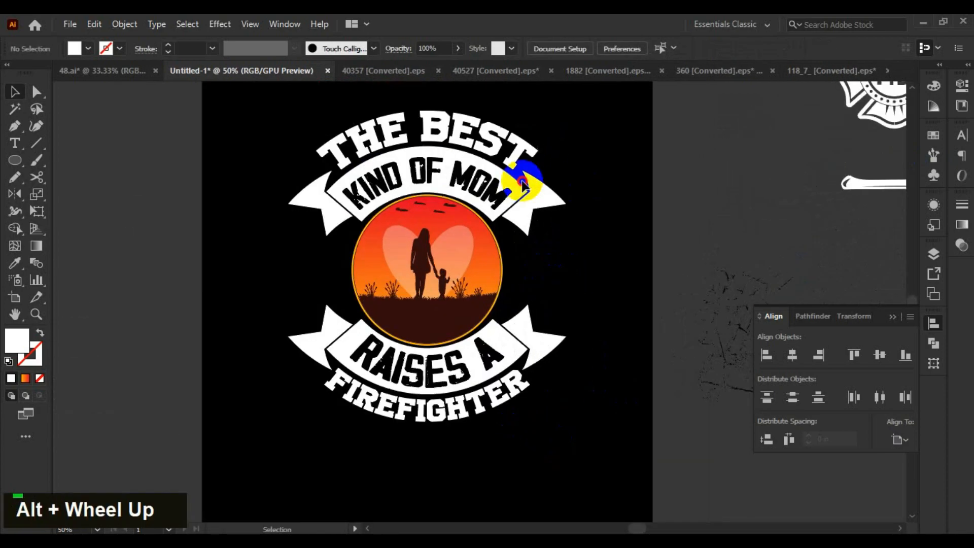
left_click(531, 206)
left_click(608, 324)
key("space")
left_click_drag(601, 317, 607, 323)
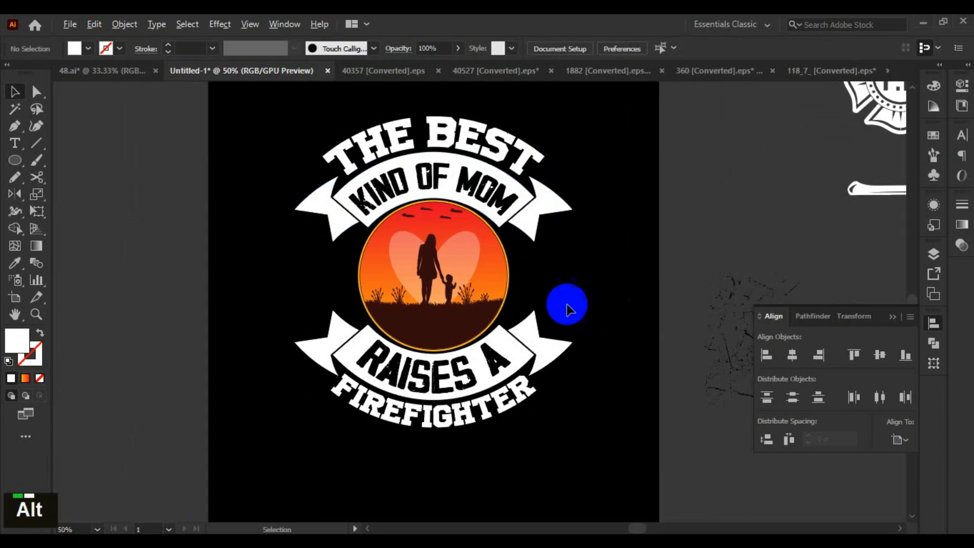
scroll(574, 259, "up", 1)
key("space")
left_click_drag(573, 259, 570, 266)
scroll(587, 259, "down", 1)
Expand the appearance of the warped THE BEST text
left_click_drag(516, 161, 518, 174)
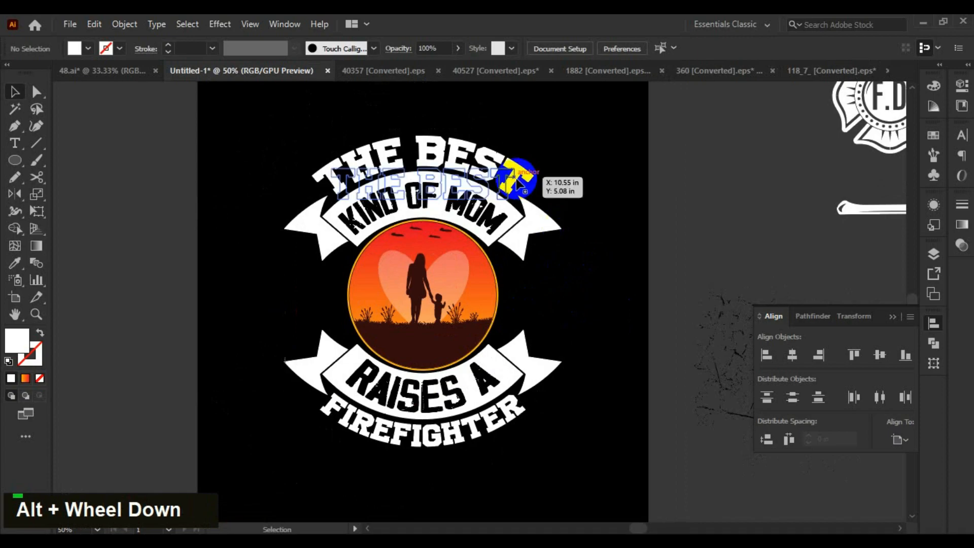
key("space")
left_click_drag(589, 312, 586, 298)
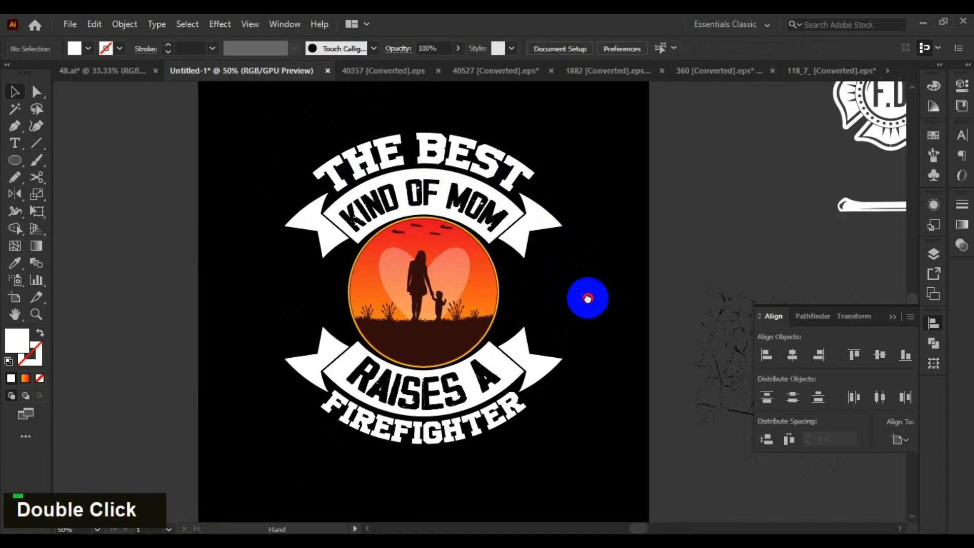
left_click(124, 24)
left_click(262, 203)
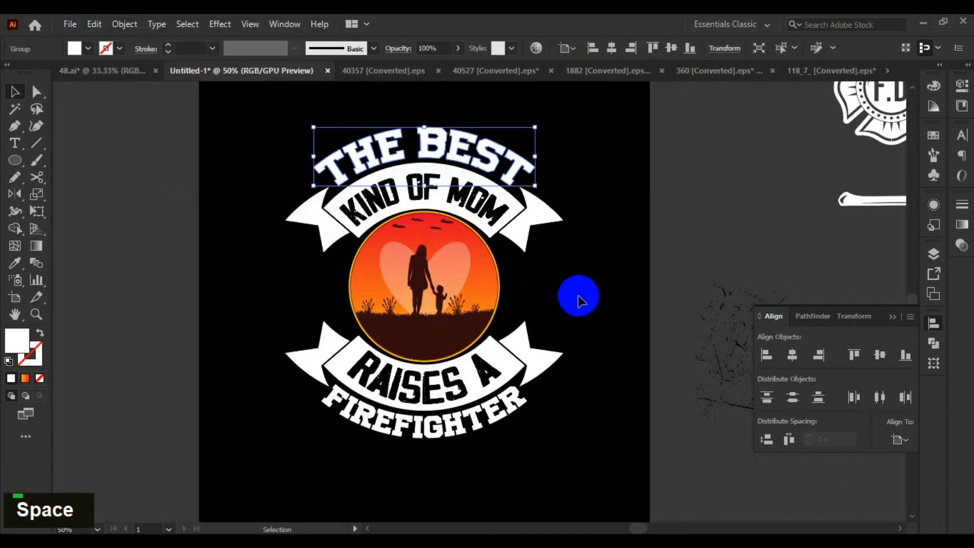
left_click(576, 292)
scroll(571, 259, "down", 1, "alt")
scroll(542, 211, "up", 1, "alt")
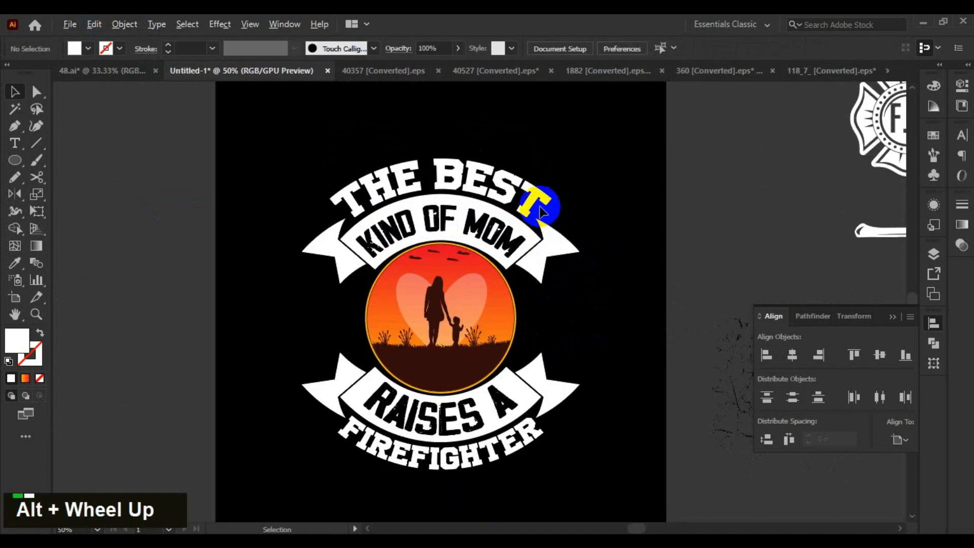
left_click(538, 202)
left_click(561, 235, "shift")
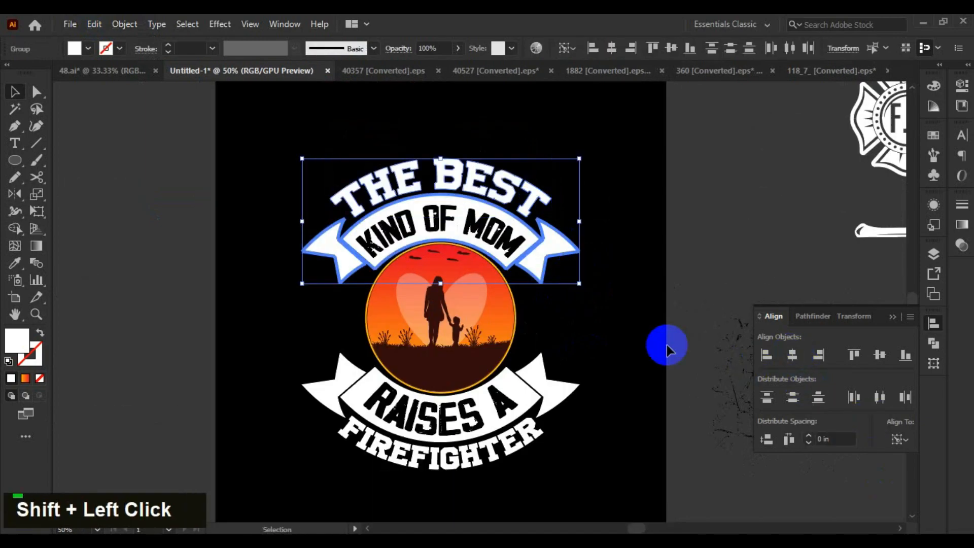
left_click(577, 183)
Fill THE BEST with the orange-to-red gradient sampled from the sunset circle and set the gradient angle to 90°
left_click(542, 195, "shift")
scroll(551, 305, "up", 1, "alt")
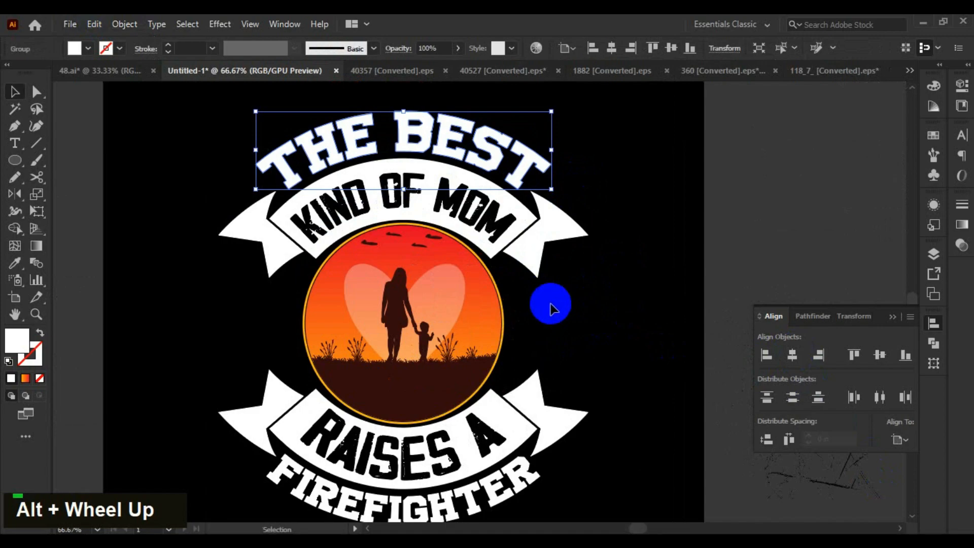
key("i")
left_click(490, 330)
key("v")
left_click(962, 225)
left_click(887, 260)
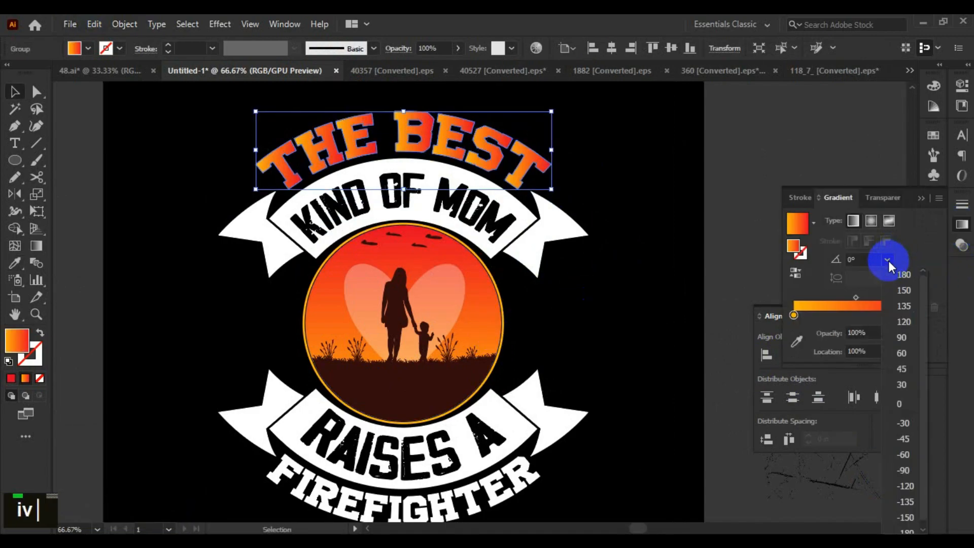
left_click(903, 338)
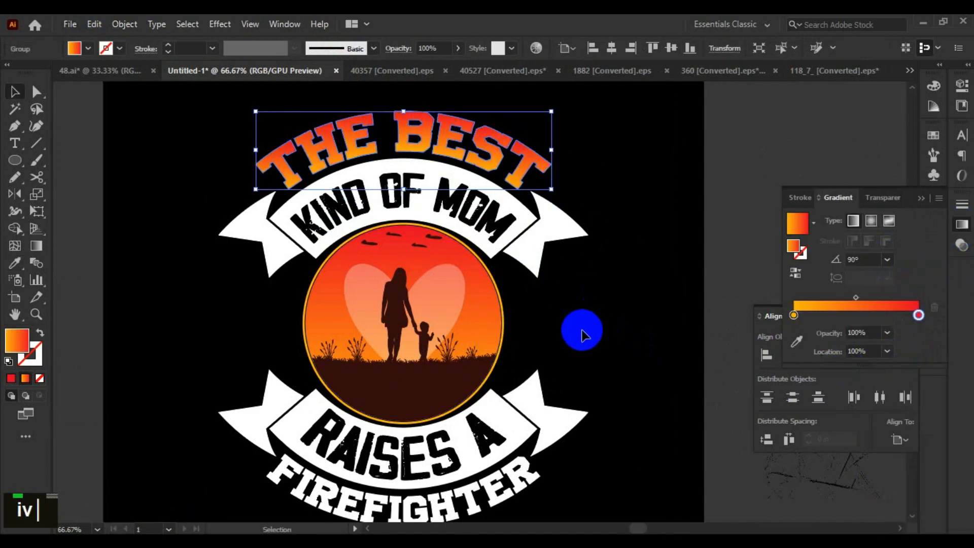
left_click(573, 337)
scroll(598, 309, "up", 1)
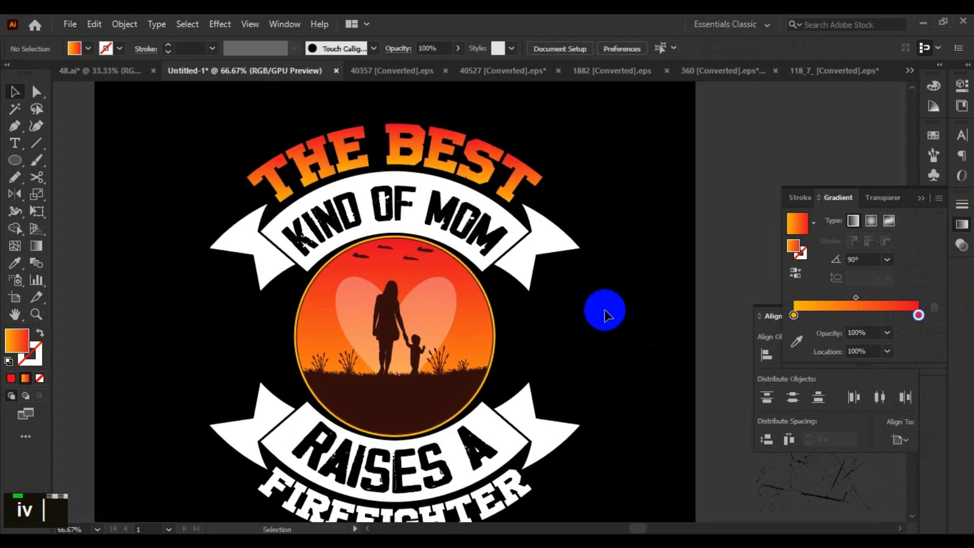
Expand the appearance of the warped FIREFIGHTER text
scroll(621, 305, "down", 3)
left_click(488, 417)
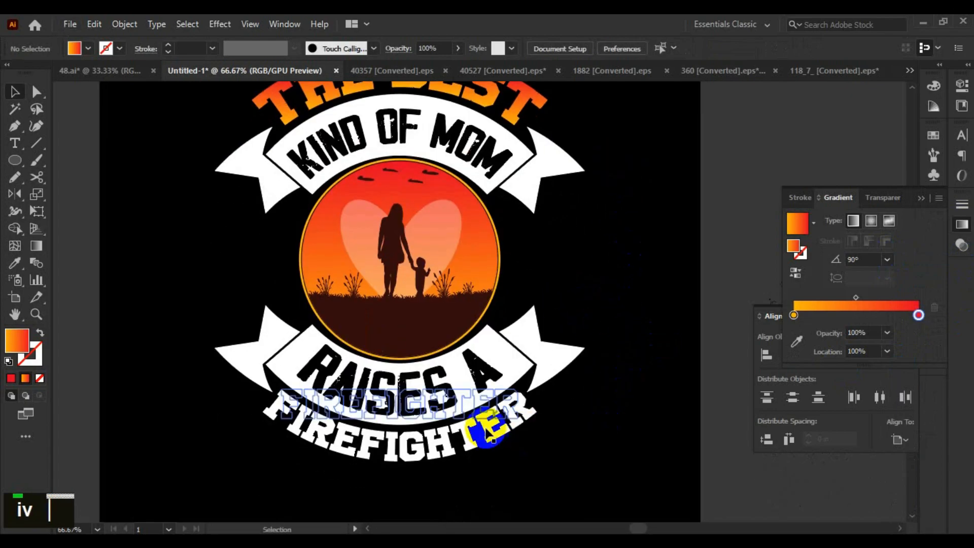
left_click(125, 24)
left_click(221, 203)
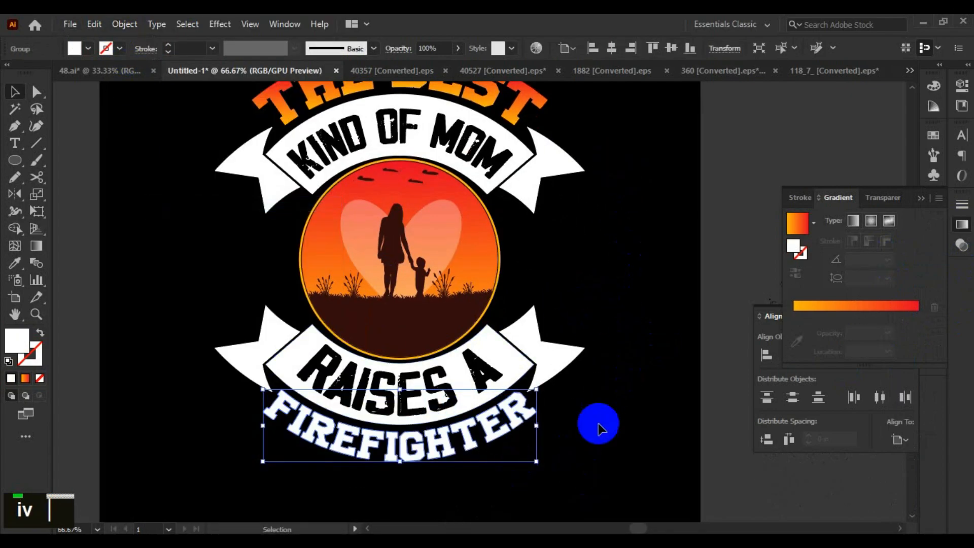
left_click(606, 419)
Fill FIREFIGHTER with the same sampled orange-to-red gradient and set its angle to 90°
scroll(598, 446, "down", 1, "alt")
left_click(513, 440)
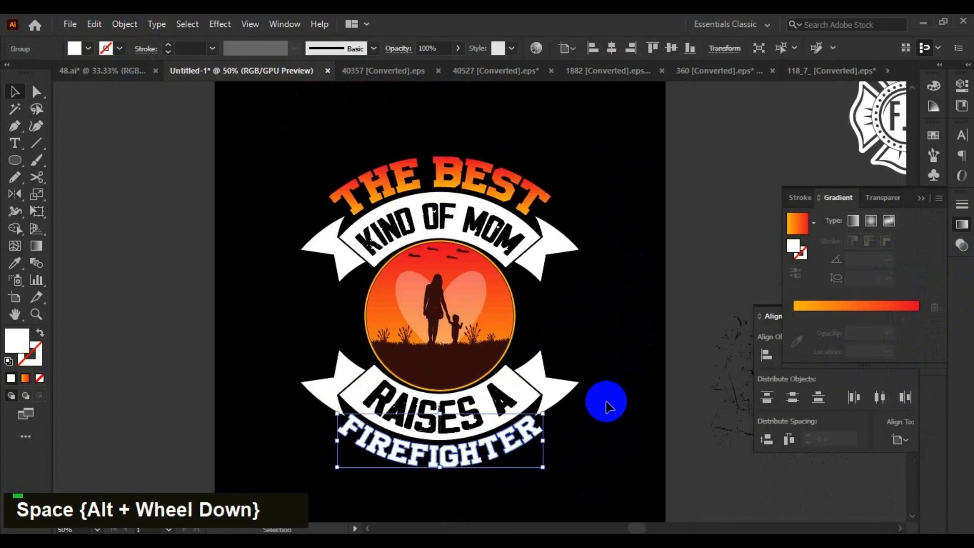
key("i")
key("v")
left_click(886, 261)
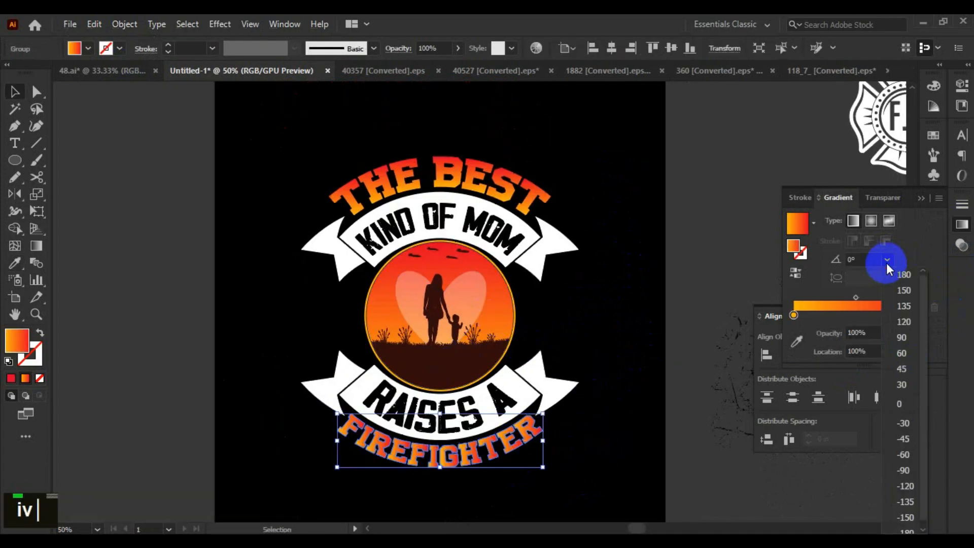
left_click(863, 396)
left_click(594, 484)
Examine the gradient lettering and the mother-and-child circle, both as a whole and close up
left_click_drag(593, 342, 578, 319)
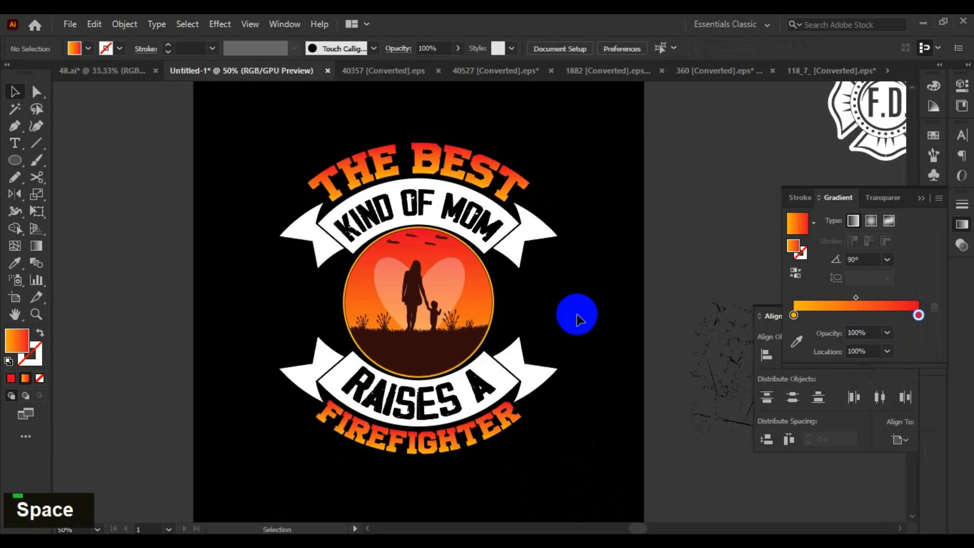
scroll(571, 311, "down", 1)
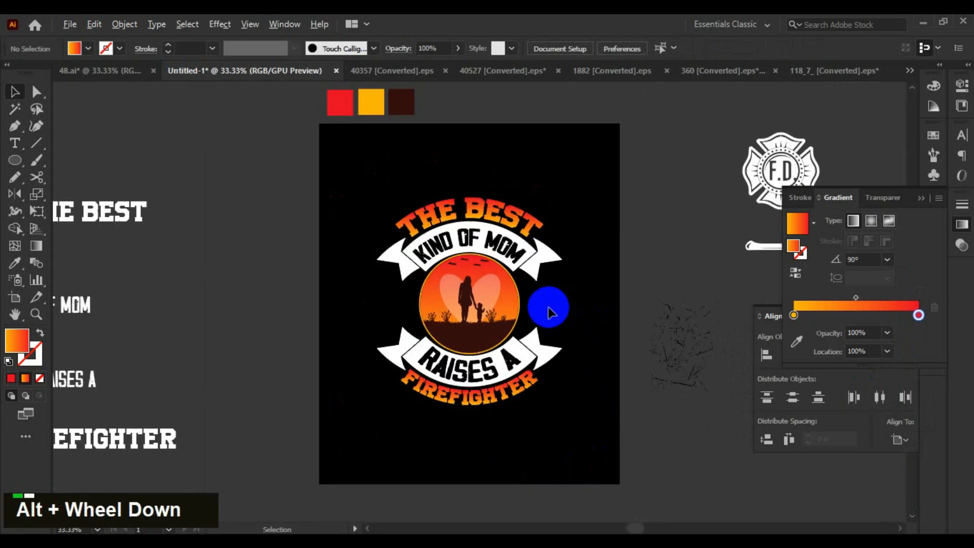
scroll(550, 312, "up", 1)
left_click_drag(578, 318, 532, 315)
scroll(529, 315, "up", 1)
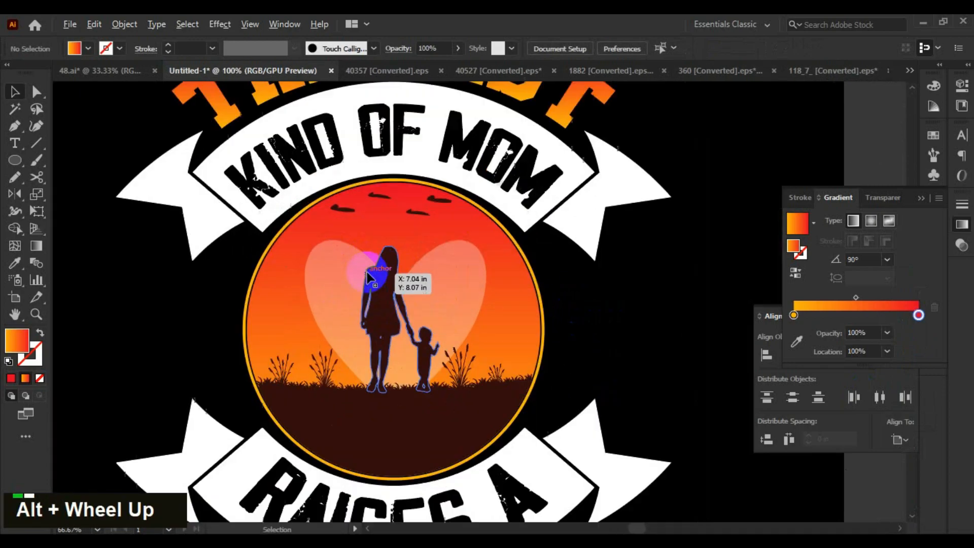
scroll(614, 308, "up", 1)
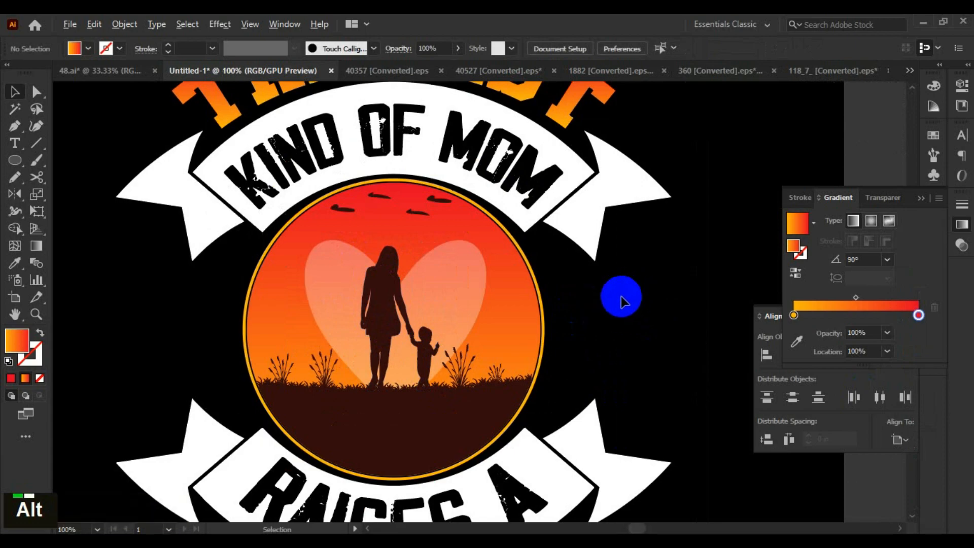
scroll(623, 302, "down", 1)
left_click_drag(640, 338, 548, 317)
Move the firefighter axe from beside the artboard onto the circle and rotate it diagonally with its head at the upper right
scroll(578, 309, "down", 2)
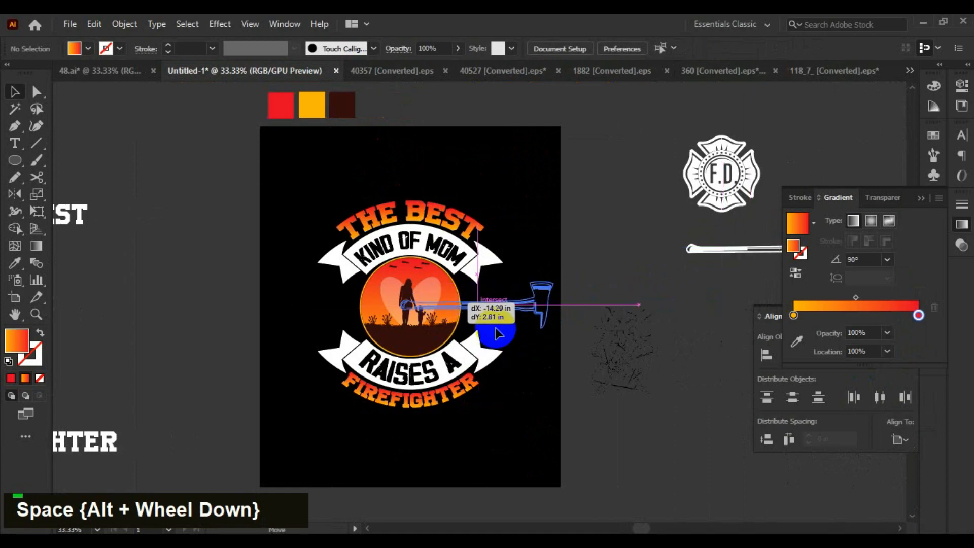
scroll(546, 324, "up", 1)
left_click_drag(565, 230, 562, 305)
double_click(655, 197)
left_click_drag(655, 197, 534, 327)
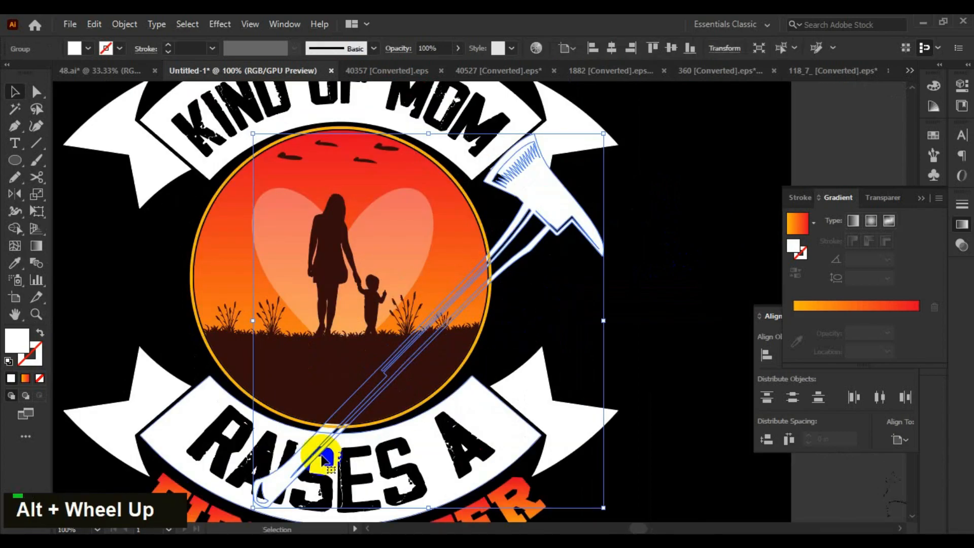
Scale the diagonal axe down proportionally and place its head beside the upper ribbon's right end
key("shift")
left_click_drag(254, 504, 358, 393)
left_click(660, 279)
left_click_drag(594, 196, 565, 195)
scroll(622, 287, "down", 2, "alt")
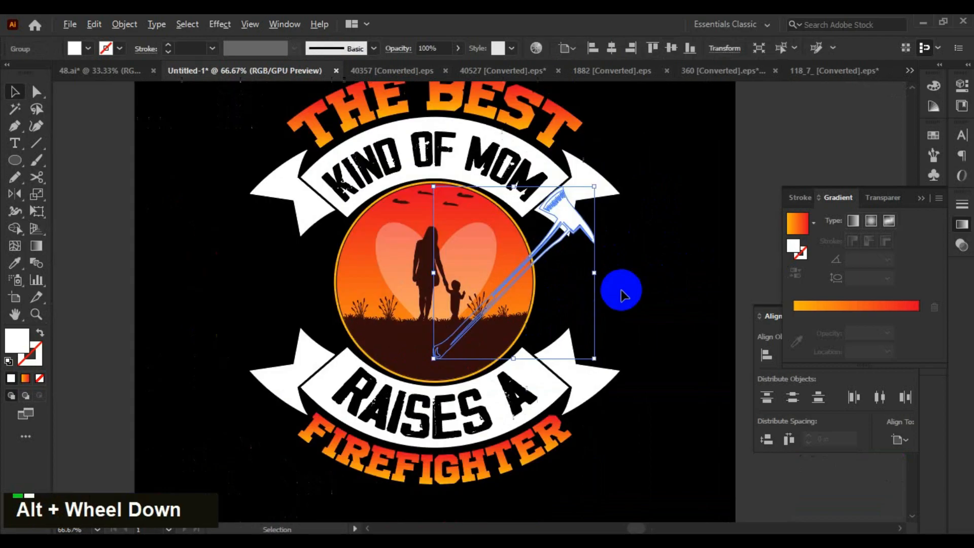
Recolour the diagonal axe with the yellow-orange palette swatch and bring it to the front of the artwork
left_click_drag(644, 208, 582, 323)
scroll(563, 285, "down", 1, "alt")
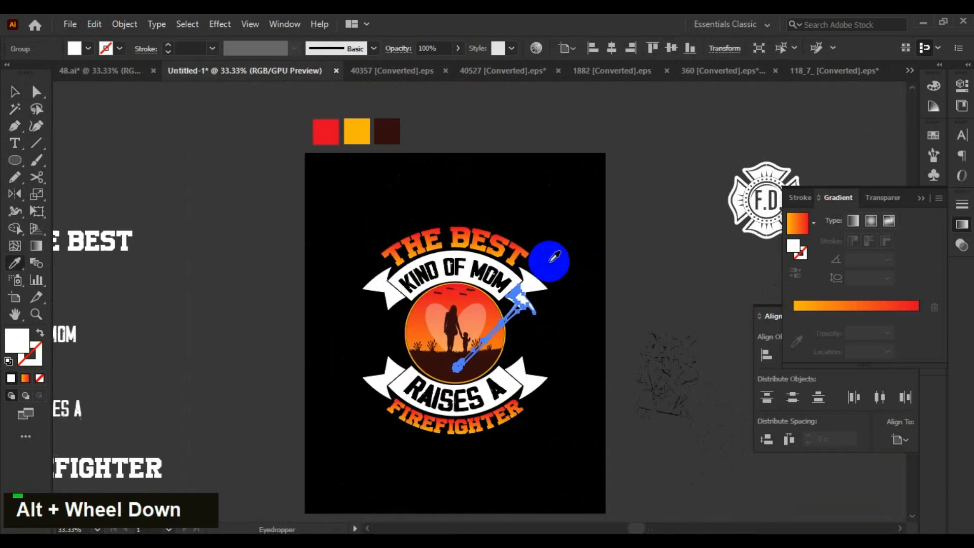
left_click(360, 139)
scroll(518, 321, "up", 3, "alt")
key("ctrl+shift+bracketright")
left_click(608, 345)
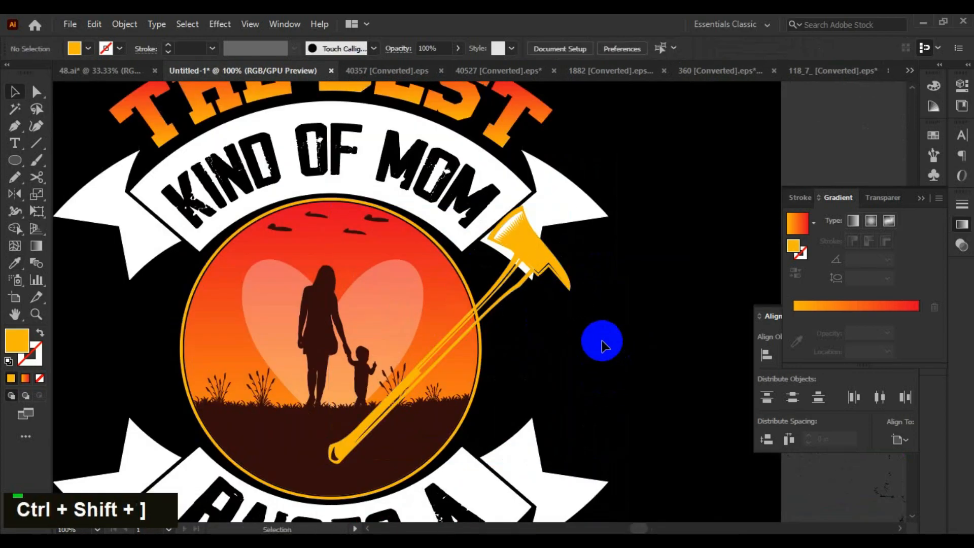
Shift the yellow axe slightly down so its head sits just under the upper ribbon's right end
scroll(533, 263, "up", 1, "alt")
left_click_drag(539, 263, 529, 276)
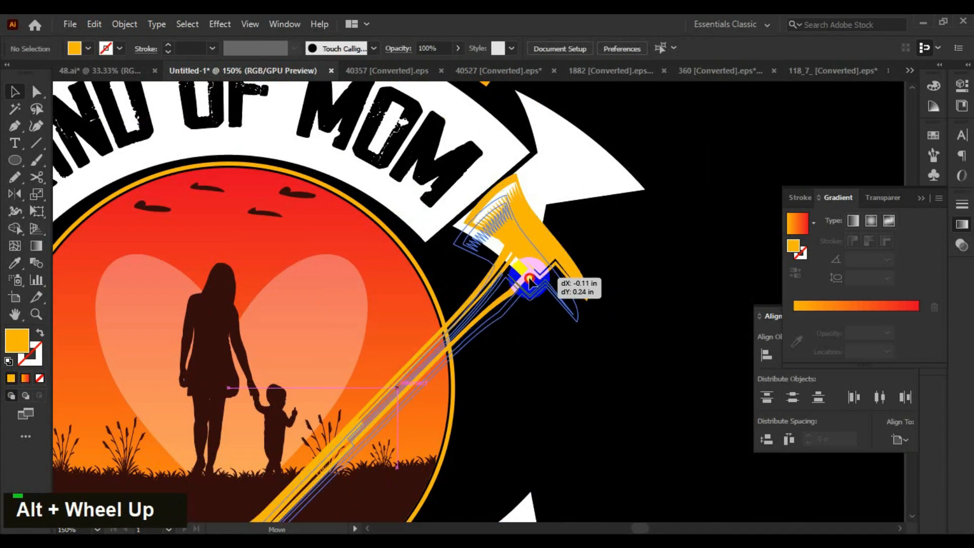
scroll(603, 254, "down", 2, "alt")
scroll(601, 248, "up", 1, "alt")
left_click(554, 270)
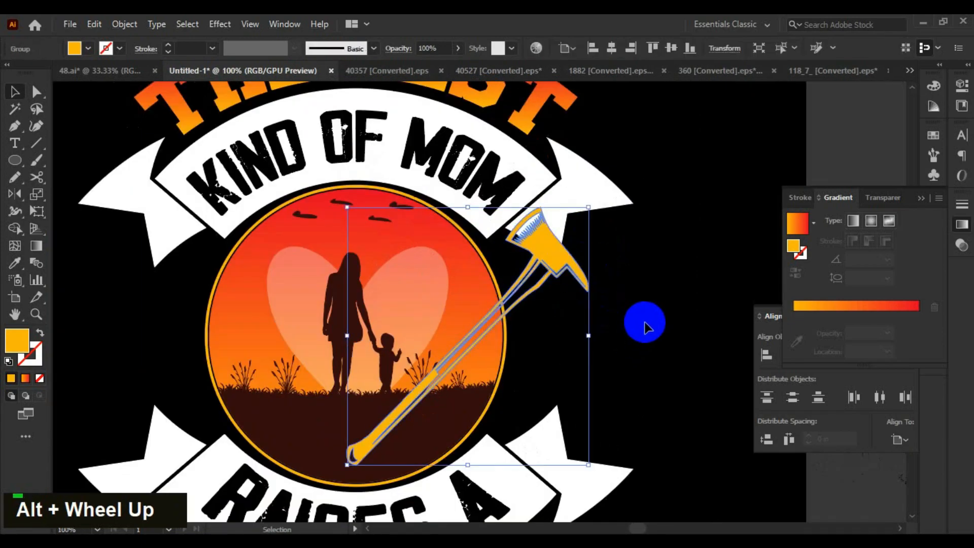
key("Down")
key("Down")
key("Down")
key("Down")
key("Right")
left_click(639, 331)
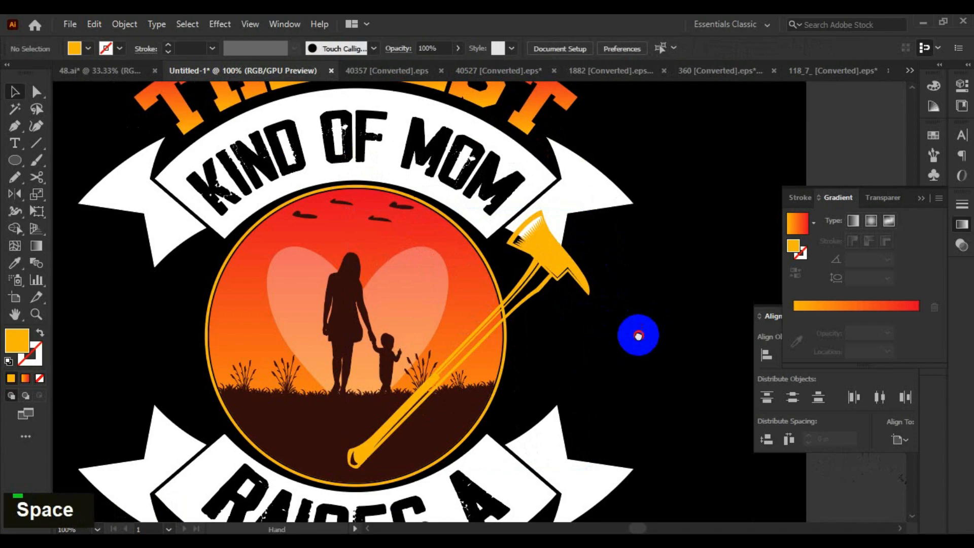
Duplicate the axe to the other side of the circle and reflect the copy across the vertical axis
scroll(609, 305, "down", 1)
left_click_drag(570, 261, 279, 258)
key("o")
key("Return")
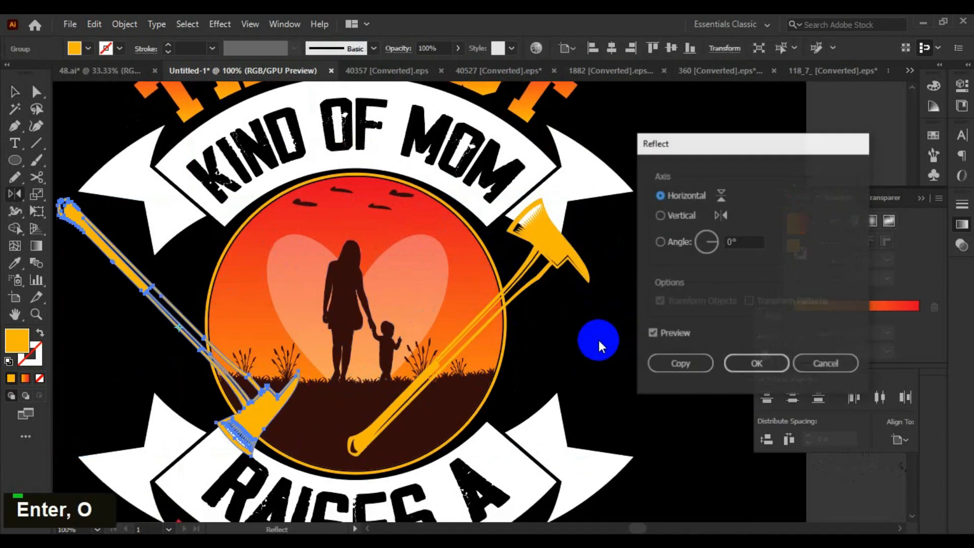
left_click(674, 216)
left_click(717, 375)
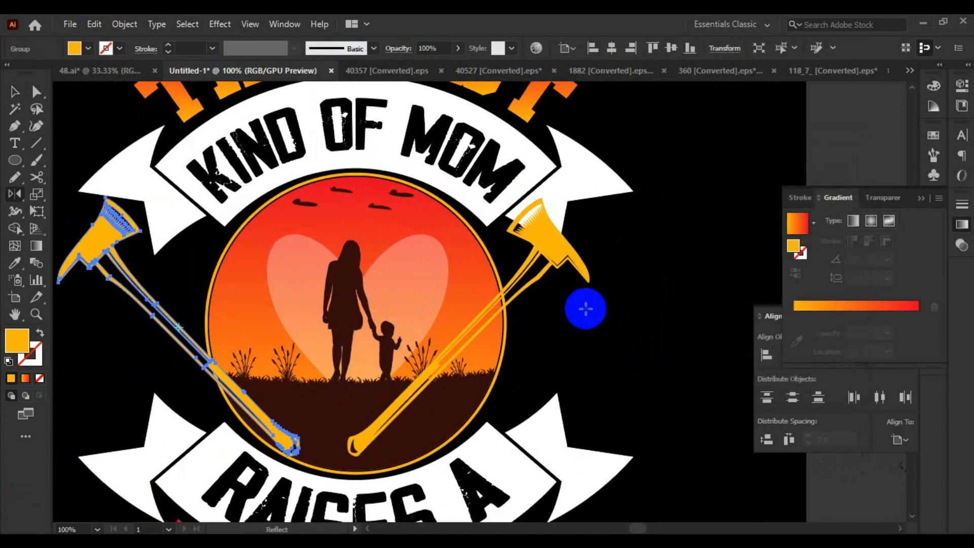
Nudge the mirrored axe right until its handle end meets the other axe's handle end in a V
key("v")
key("Right")
key("Right")
key("Right")
key("Right")
key("Right")
key("Right")
key("Right")
key("Right")
key("Right")
key("Right")
key("Right")
key("Right")
key("Right")
key("Right")
key("Right")
key("Right")
key("Right")
key("Right")
key("Right")
key("Right")
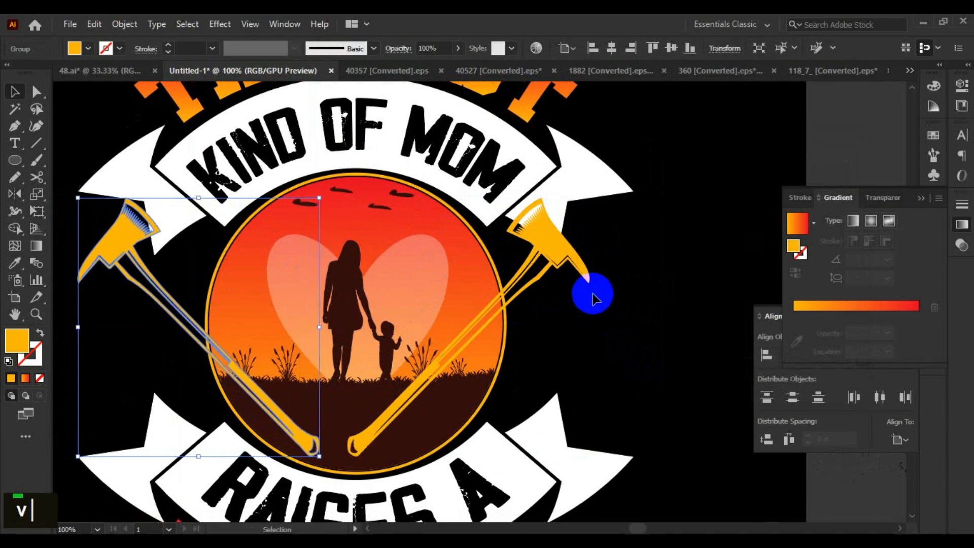
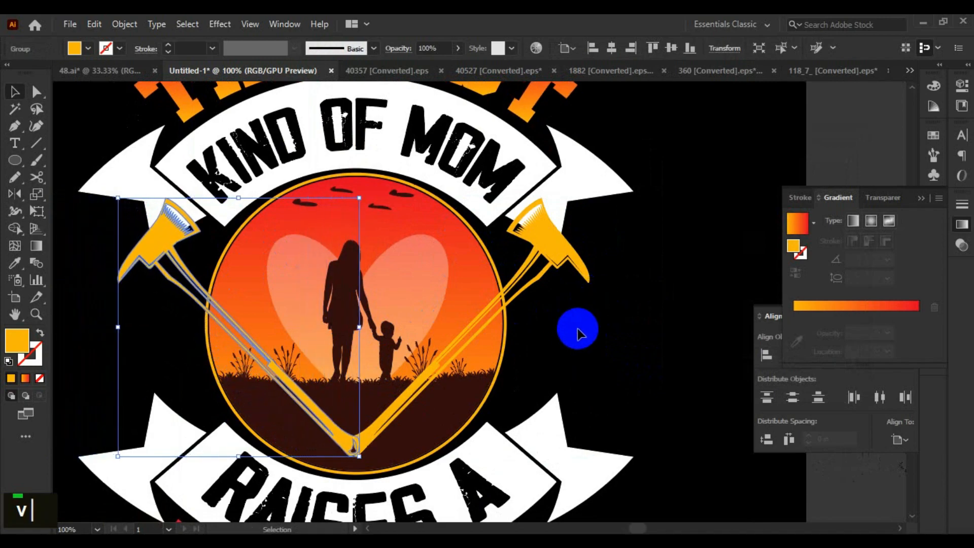
scroll(577, 326, "down", 1, "alt")
left_click(568, 294)
left_click(641, 341)
Group the two axes and centre the group horizontally on the mother-and-child circle
scroll(529, 298, "up", 1, "alt")
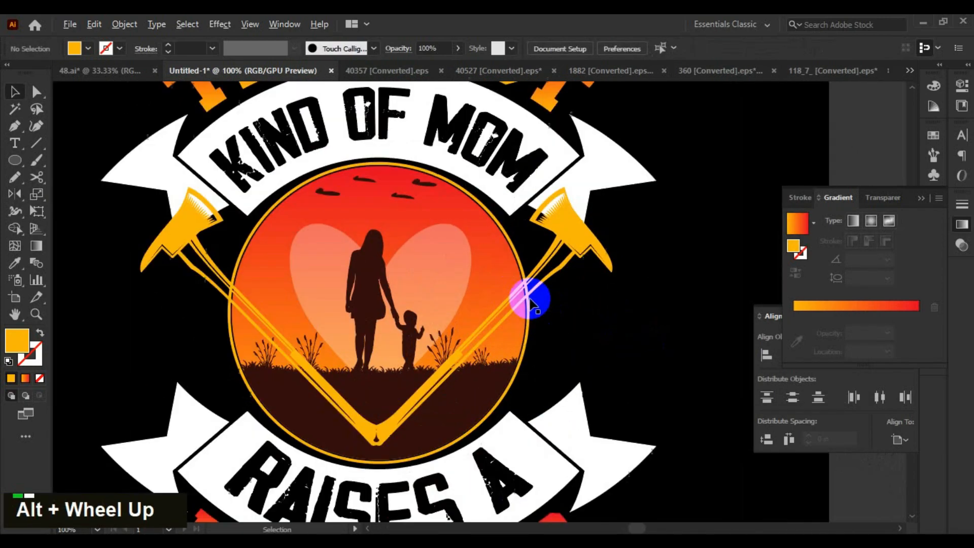
left_click(584, 248)
left_click(211, 234, "shift")
left_click(634, 354, "shift")
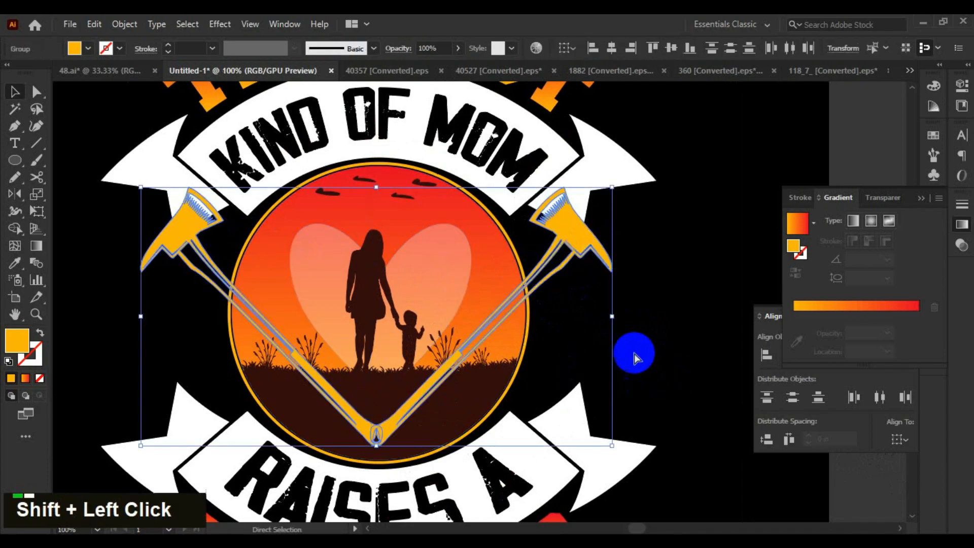
key("ctrl+g")
left_click(488, 272, "shift")
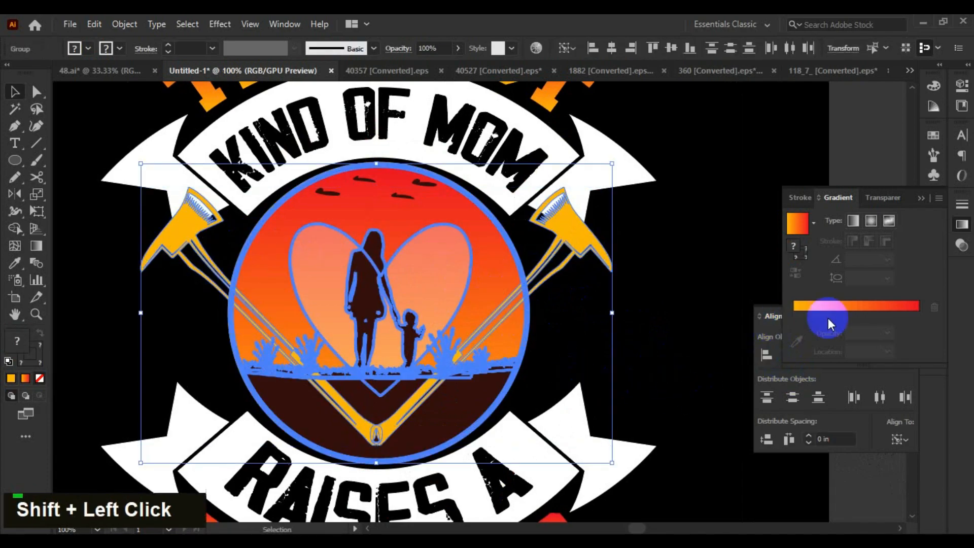
double_click(559, 249)
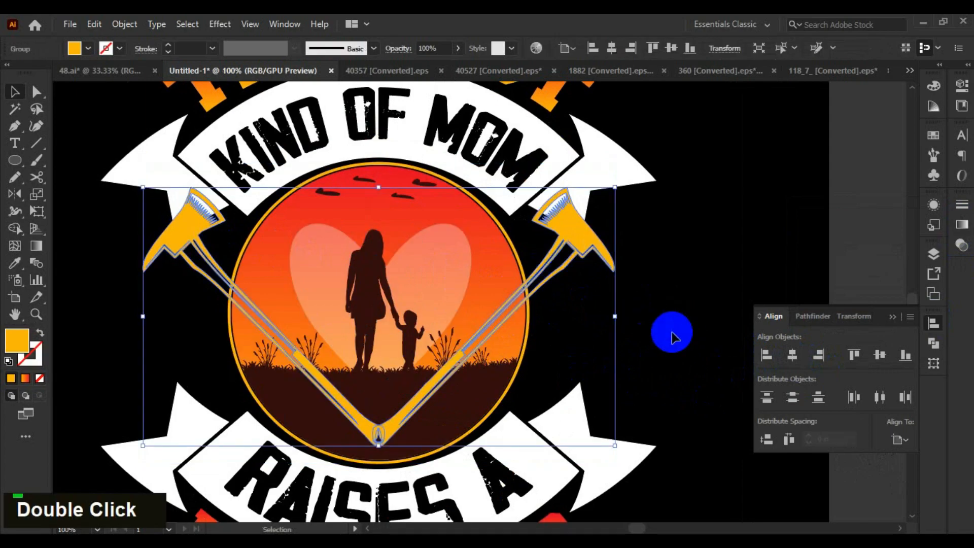
Nudge the grouped axe pair slightly upward and deselect it
key("Up")
key("Up")
key("Up")
key("Up")
key("Up")
key("Up")
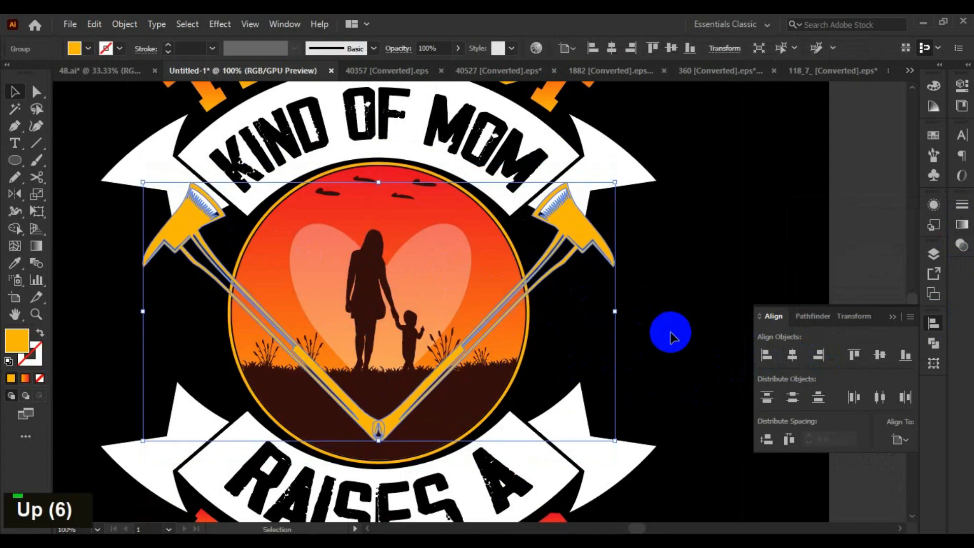
double_click(653, 300)
Duplicate the axe pair, reflect the copy across the horizontal axis and place its heads at the lower ribbon's ends
scroll(611, 254, "down", 1, "alt")
left_click_drag(596, 231, 656, 318)
key("o")
key("Return")
left_click(677, 195)
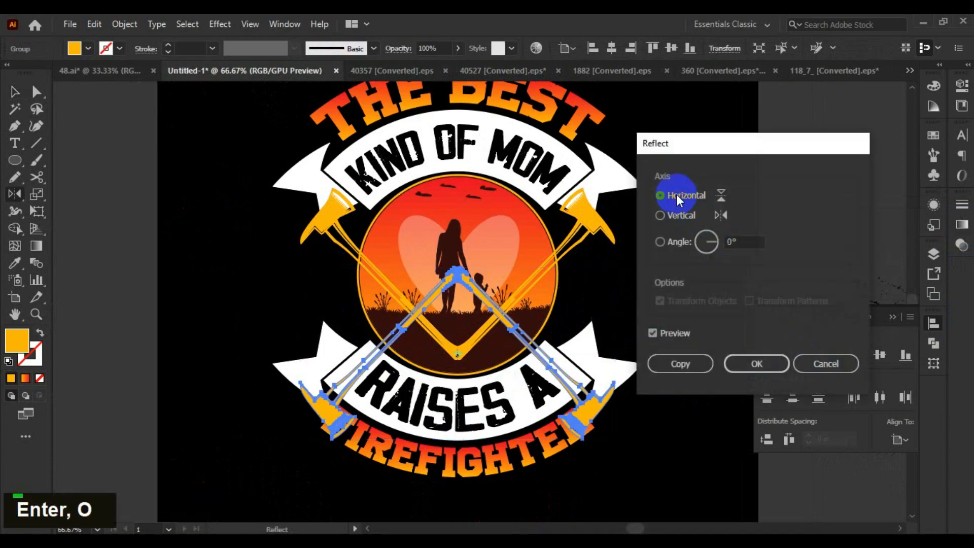
left_click(737, 363)
scroll(584, 413, "up", 1, "alt")
left_click_drag(583, 413, 579, 309)
left_click(691, 251)
scroll(707, 215, "down", 2)
scroll(616, 296, "up", 2)
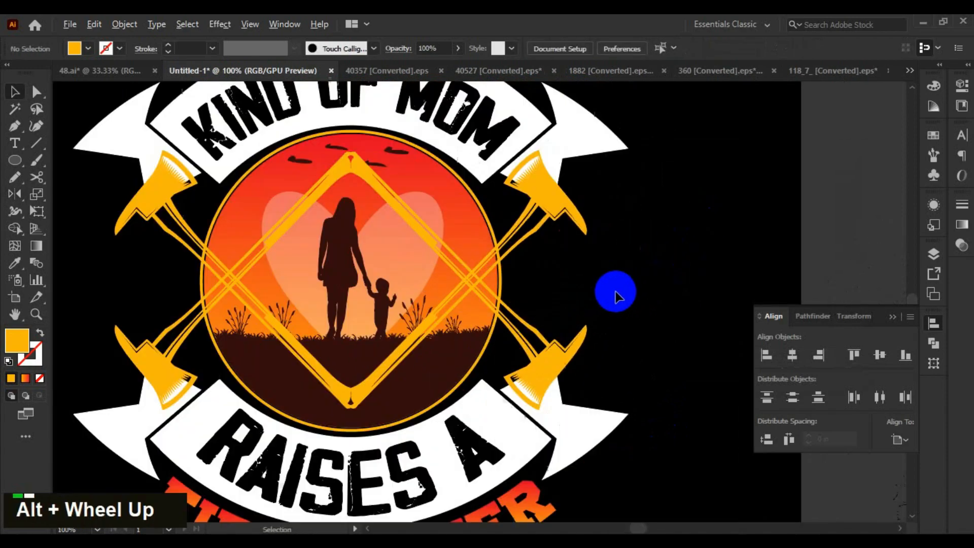
Group both axe pairs and centre the group horizontally and vertically on the circle
left_click(560, 211)
left_click(561, 370, "shift")
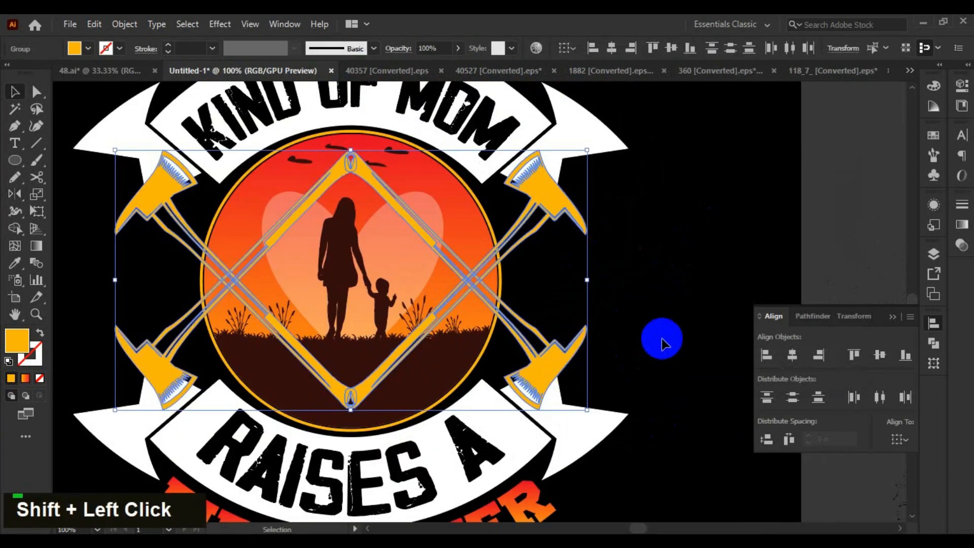
key("ctrl+g")
left_click(468, 226, "shift")
left_click(792, 355)
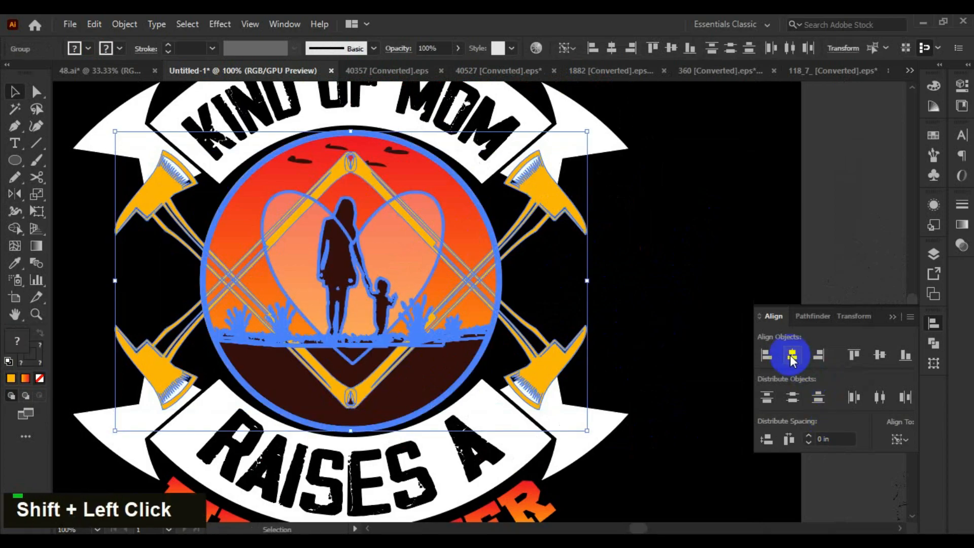
left_click(880, 355)
left_click(685, 300)
scroll(630, 297, "down", 1, "alt")
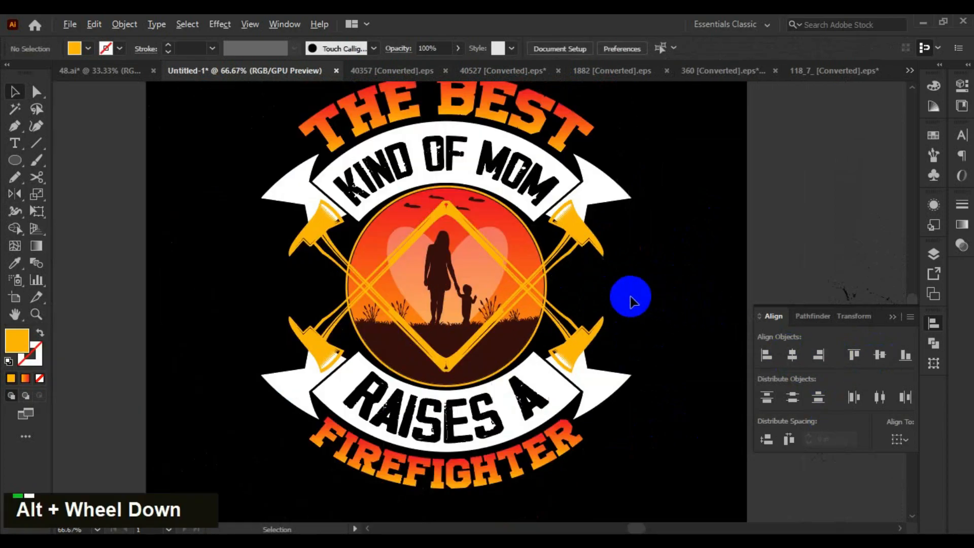
Duplicate the circle's yellow outline ring inside its group, cut the copy and paste it in front outside the group
scroll(689, 325, "up", 2, "alt")
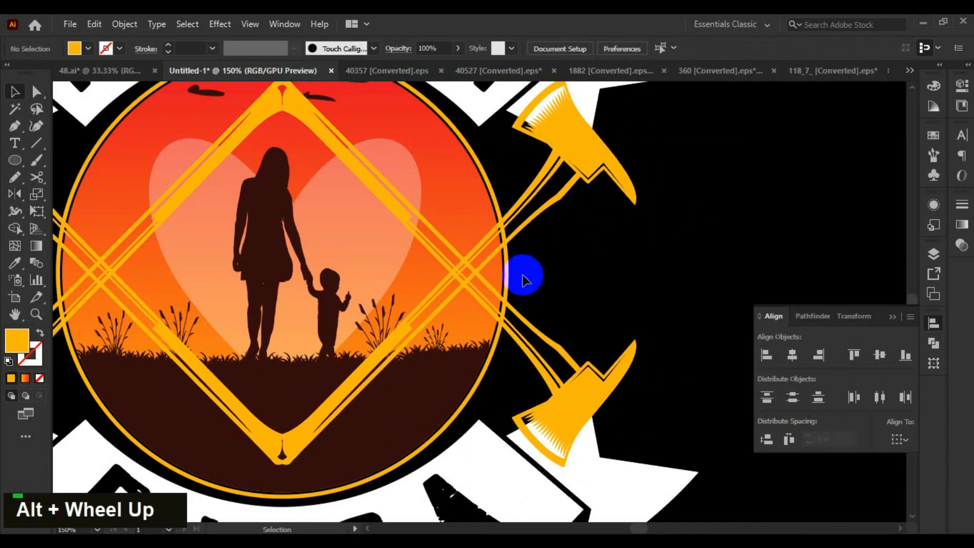
key("space")
left_click_drag(554, 286, 569, 274)
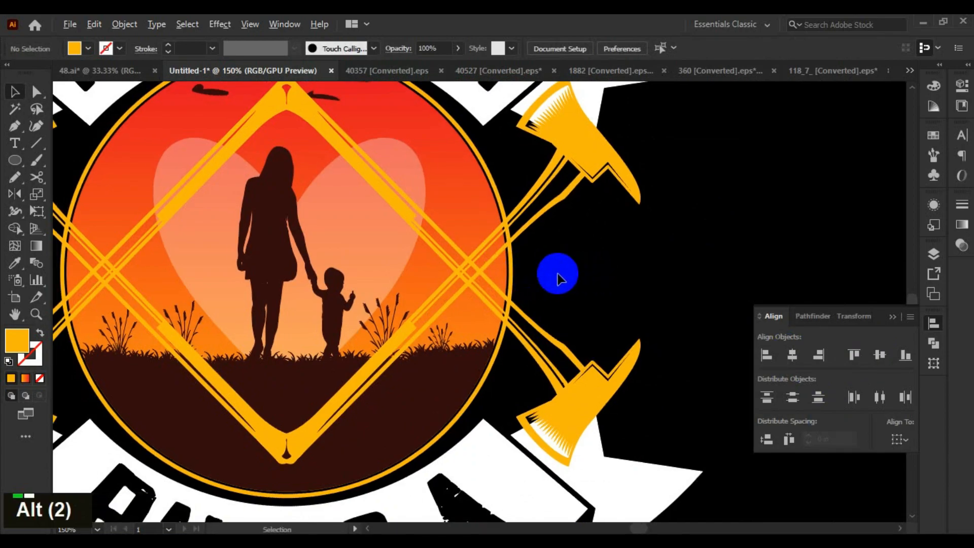
left_click(511, 268)
scroll(514, 270, "up", 2, "alt")
double_click(515, 272)
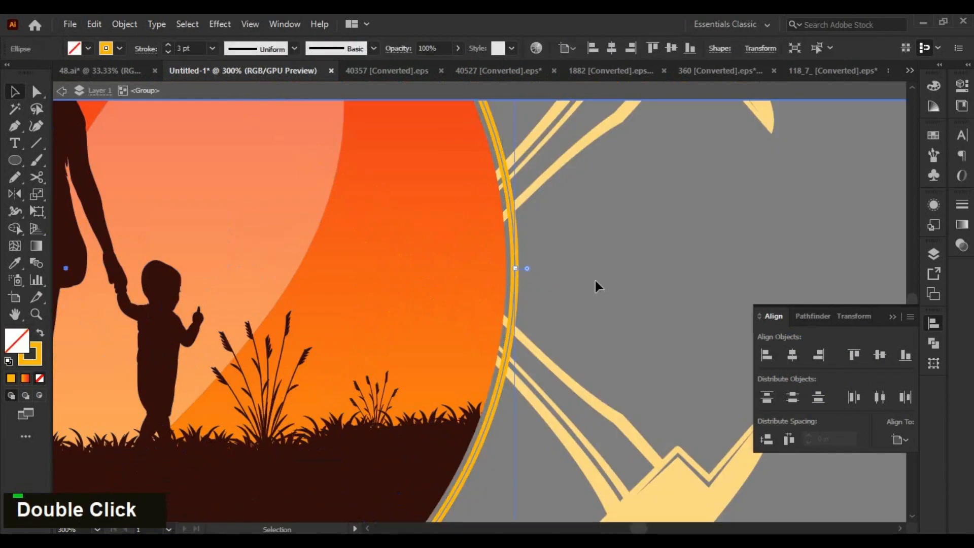
scroll(612, 305, "down", 3, "alt")
key("ctrl+f")
key("ctrl+c")
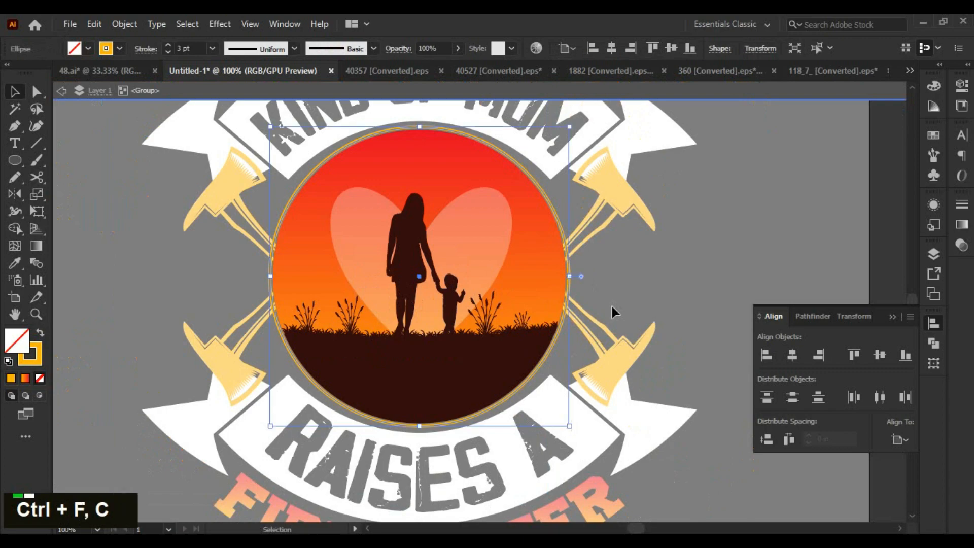
key("ctrl+x")
double_click(656, 274)
key("ctrl+f")
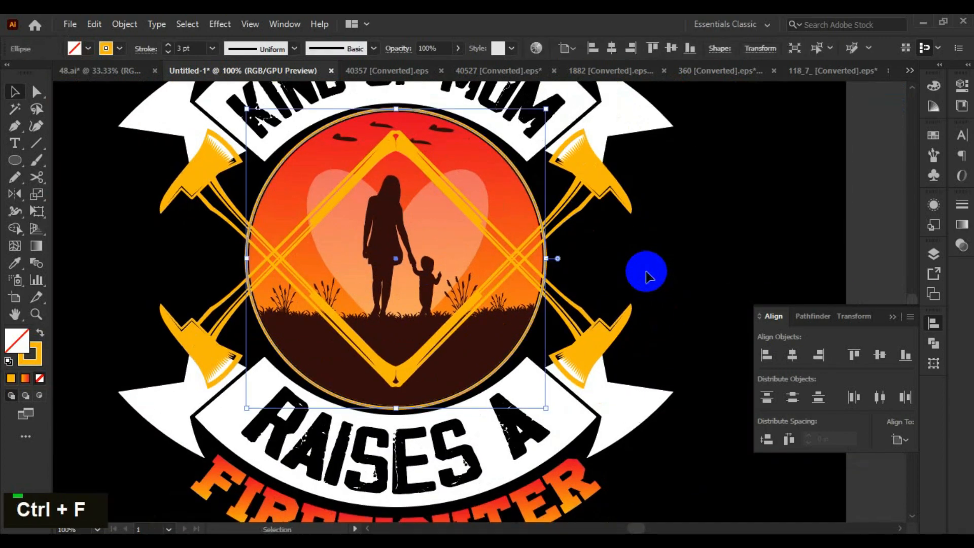
Turn the pasted ring into a solid circle filled with sampled black and cut it from the artwork
key("shift+x")
key("i")
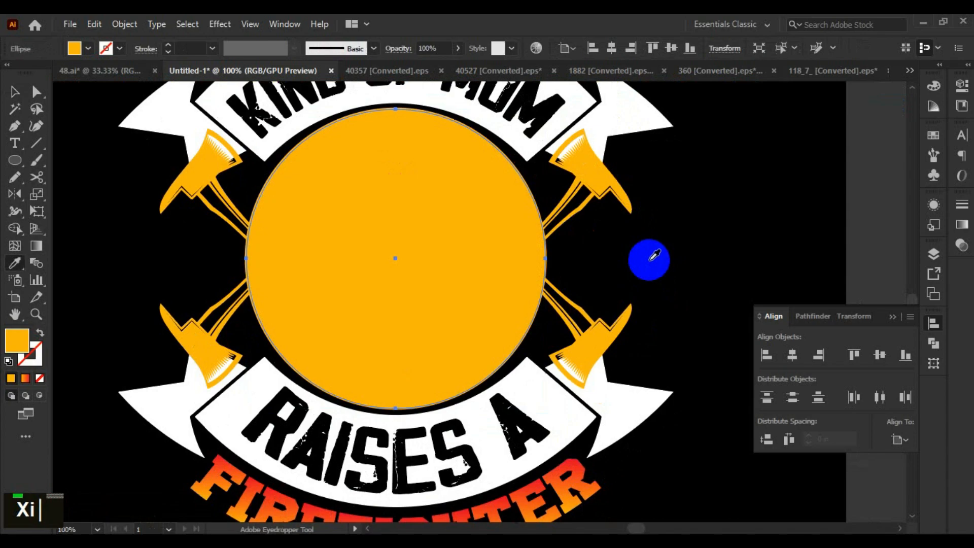
left_click(650, 261)
key("v")
key("ctrl+shift+bracketleft")
Make an unclipped opacity mask on the axe group and paste the black circle in place to hide the crossing handles
left_click(614, 191)
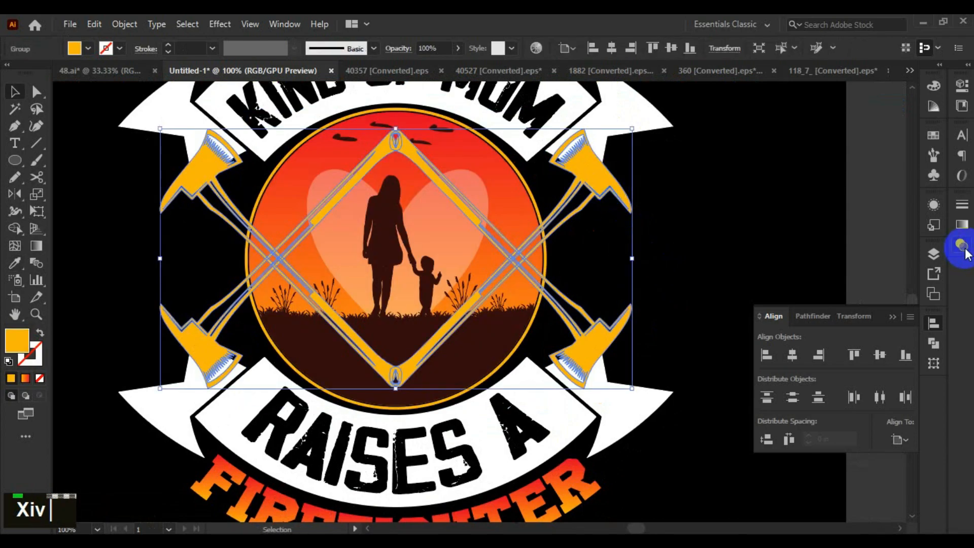
left_click(962, 246)
left_click(875, 244)
left_click(890, 258)
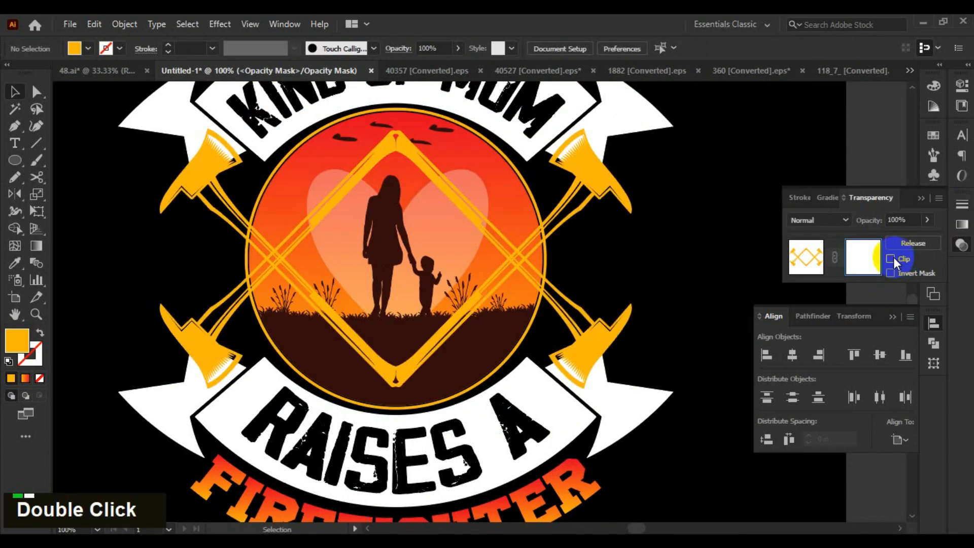
key("ctrl+f")
left_click(807, 257)
double_click(678, 289)
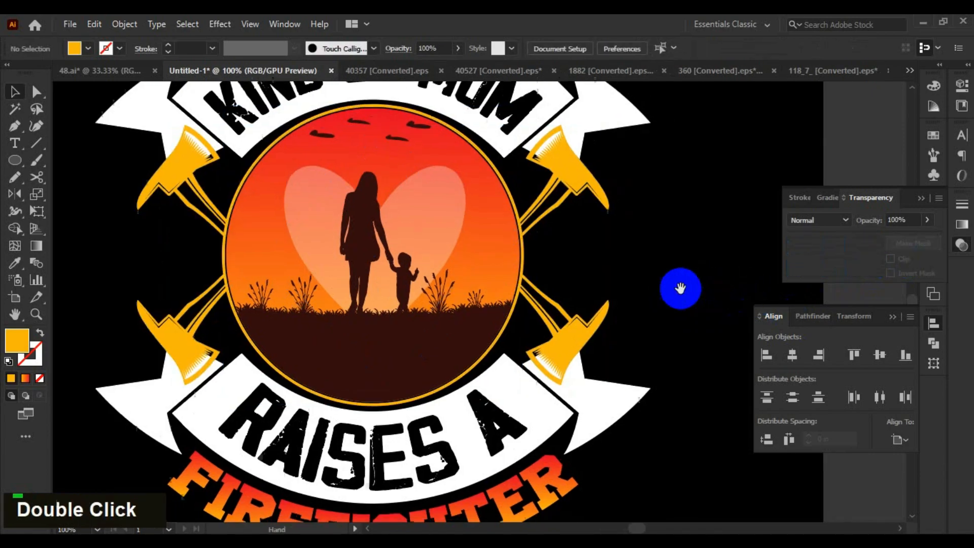
Offset the axe group's paths by 0.08 in with round joins
scroll(654, 293, "down", 2)
left_click_drag(630, 272, 562, 256)
scroll(561, 257, "up", 1)
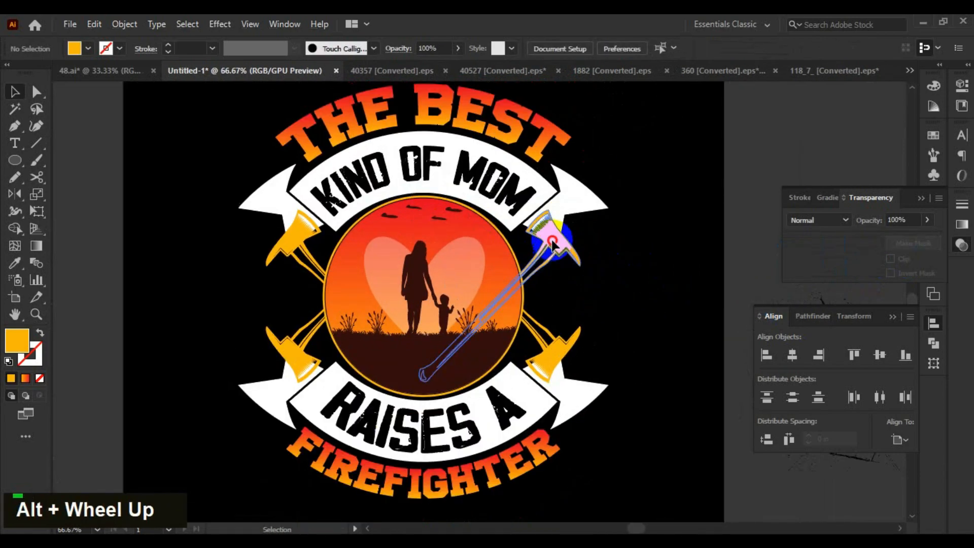
left_click(553, 240)
left_click(125, 24)
mouse_move(337, 359)
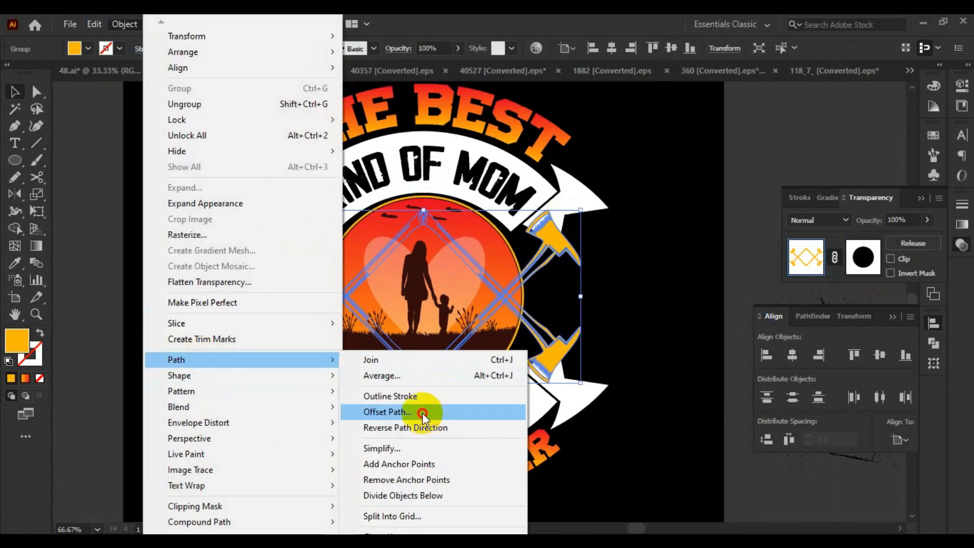
left_click(429, 412)
scroll(782, 128, "up", 1)
scroll(771, 127, "down", 1)
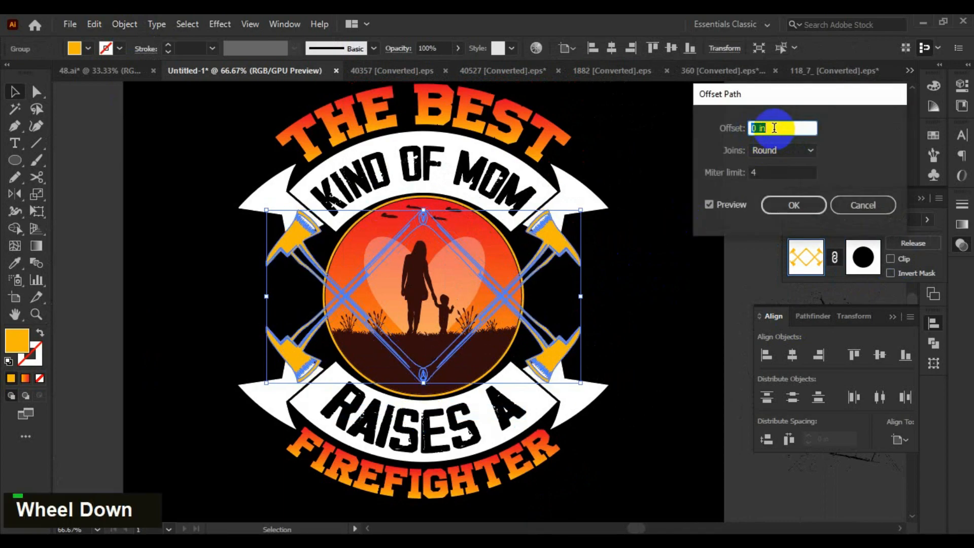
scroll(770, 127, "up", 1)
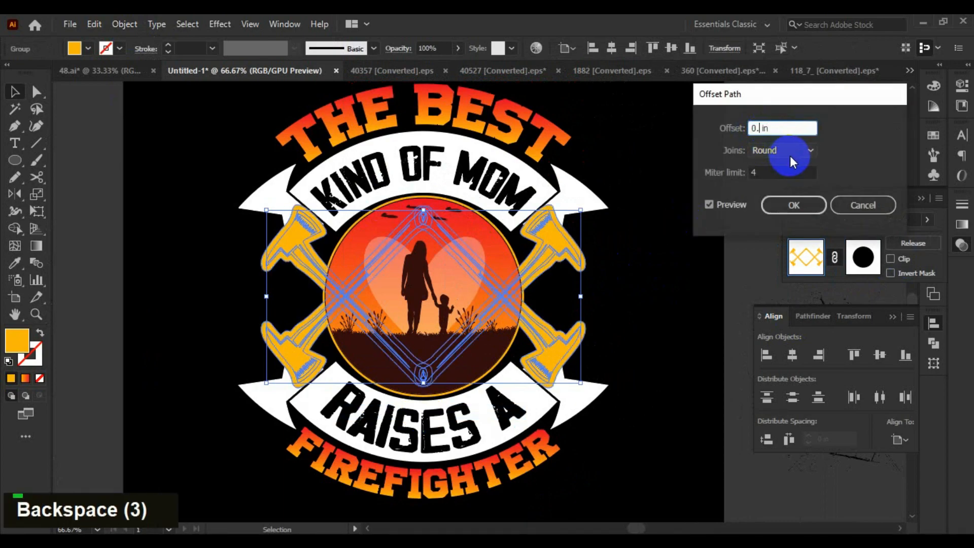
type("08")
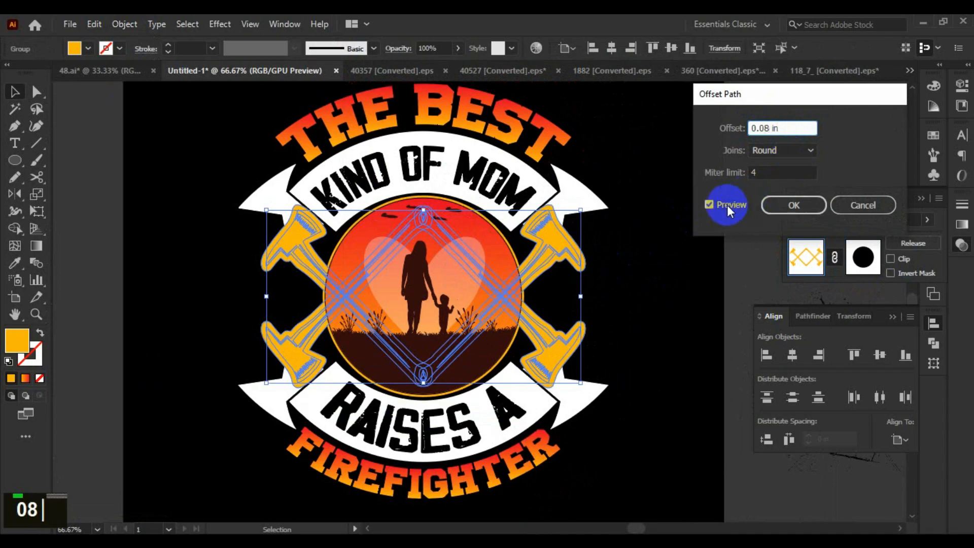
double_click(710, 204)
left_click(784, 205)
Fill the offset shape behind the axes with black
double_click(26, 339)
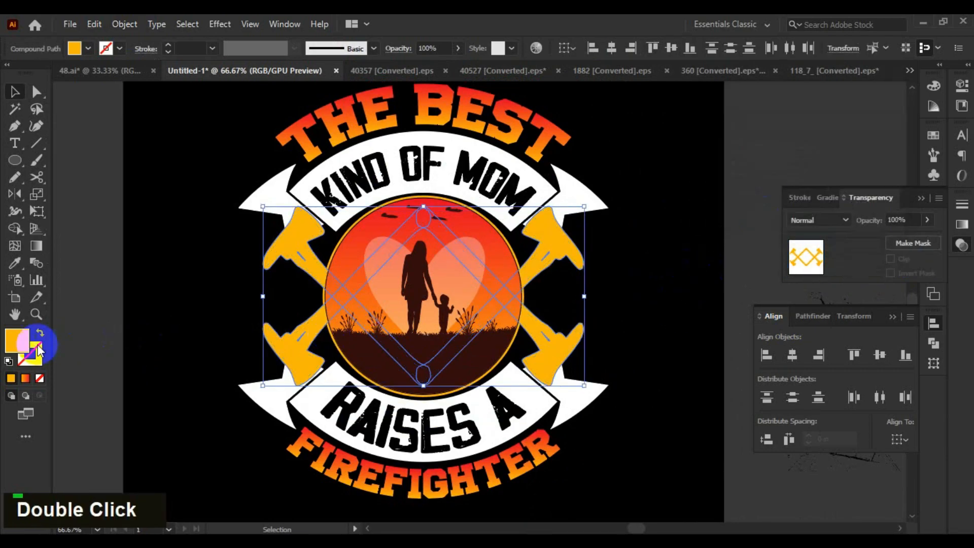
left_click(434, 372)
left_click(639, 192)
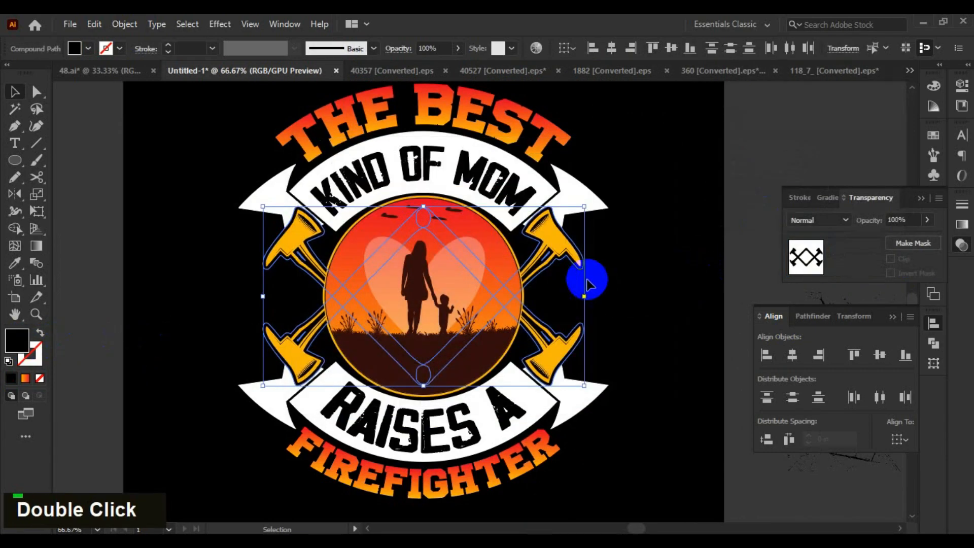
Cut the black offset shape behind the axes out of the artwork
scroll(629, 292, "up", 1, "alt")
scroll(633, 285, "up", 2, "alt")
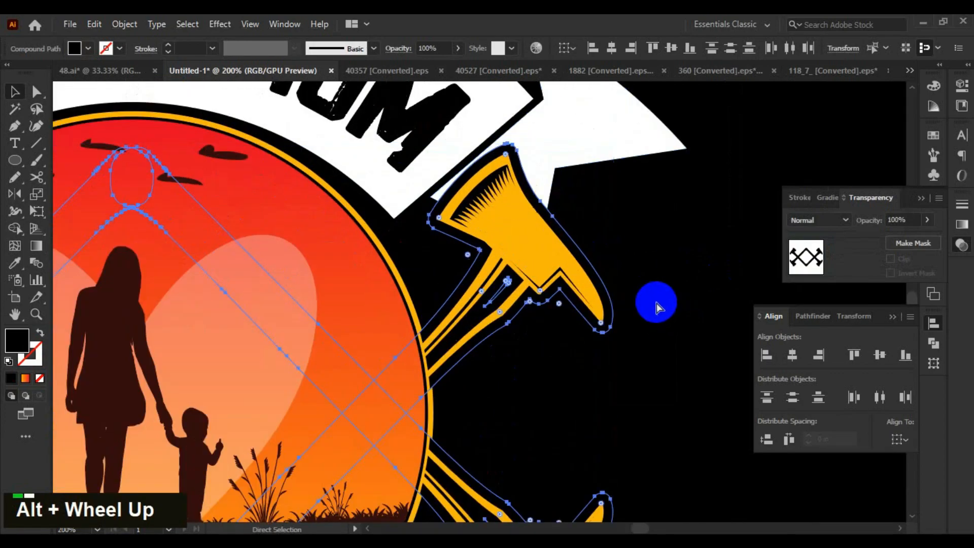
key("ctrl+x")
scroll(615, 295, "down", 3, "alt")
Group the upper and lower white ribbon banners together
left_click(619, 254)
key("space")
left_click_drag(611, 423, 591, 381)
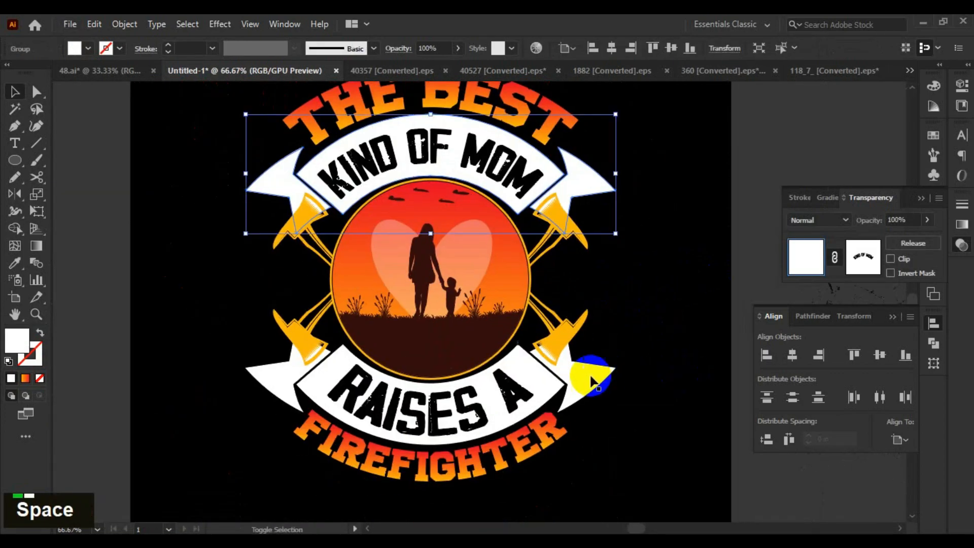
left_click(591, 381, "shift")
key("ctrl+g")
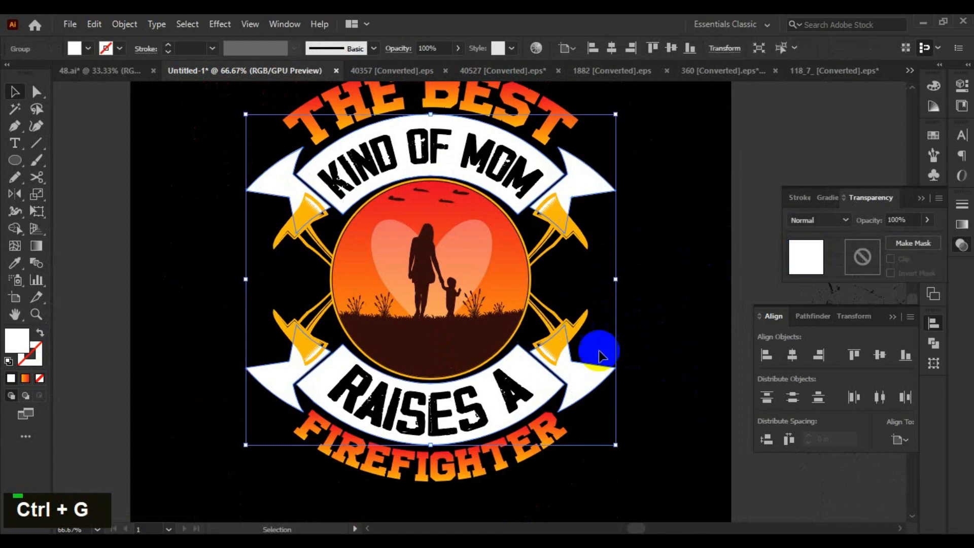
Align the banner group with the sunset circle on their vertical centres
left_click(505, 259, "shift")
left_click(561, 248, "shift")
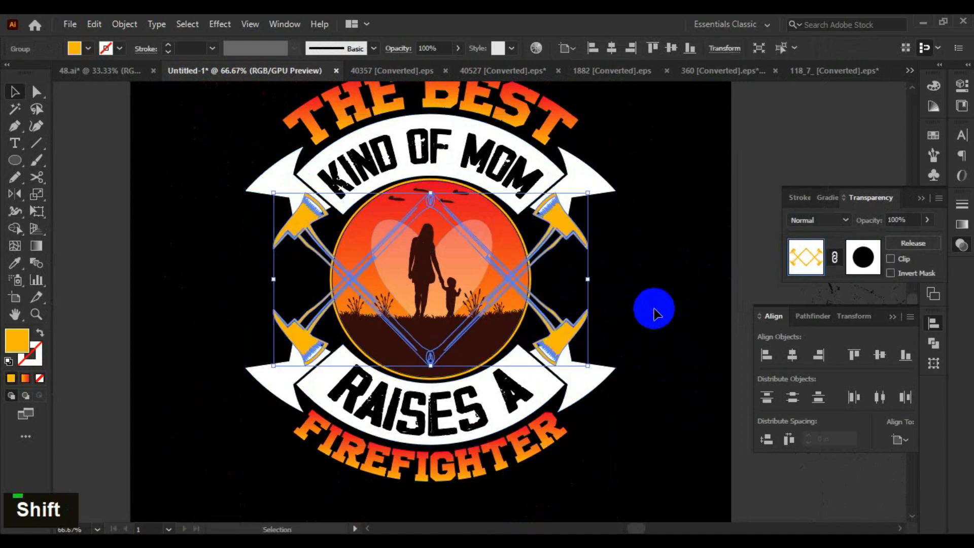
left_click(605, 185)
left_click(499, 226, "shift")
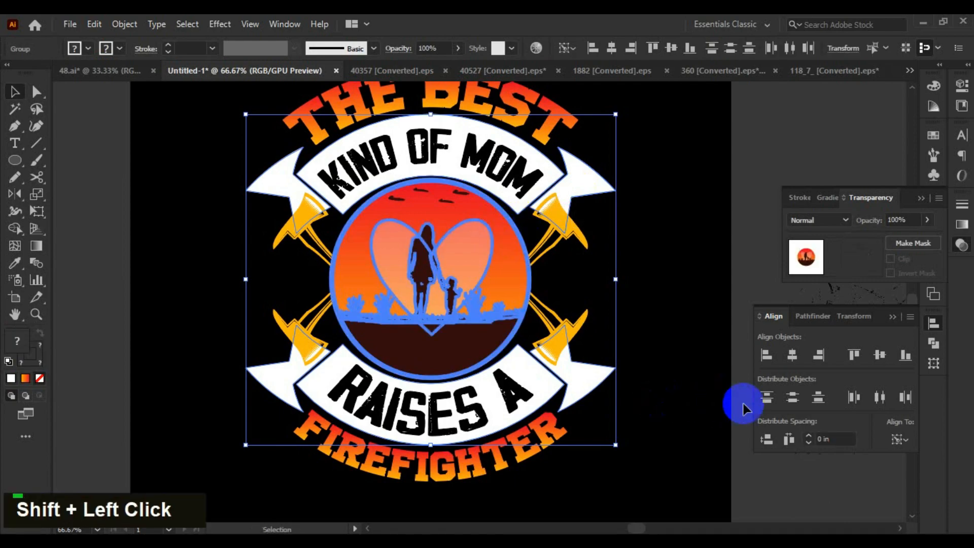
left_click(881, 355)
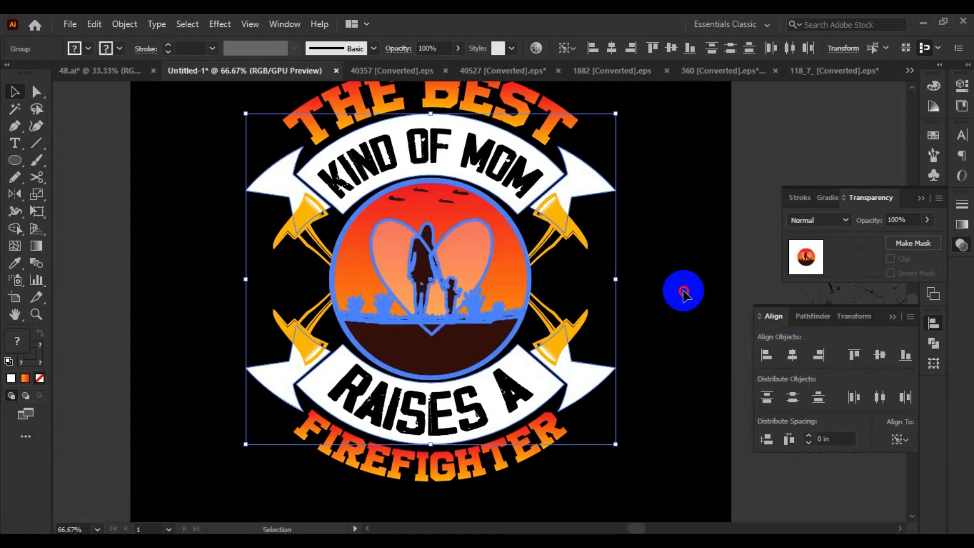
Add an unclipped opacity mask to the banner group, paste the black axe outline in place, and return to the artwork
left_click(623, 181)
double_click(863, 259)
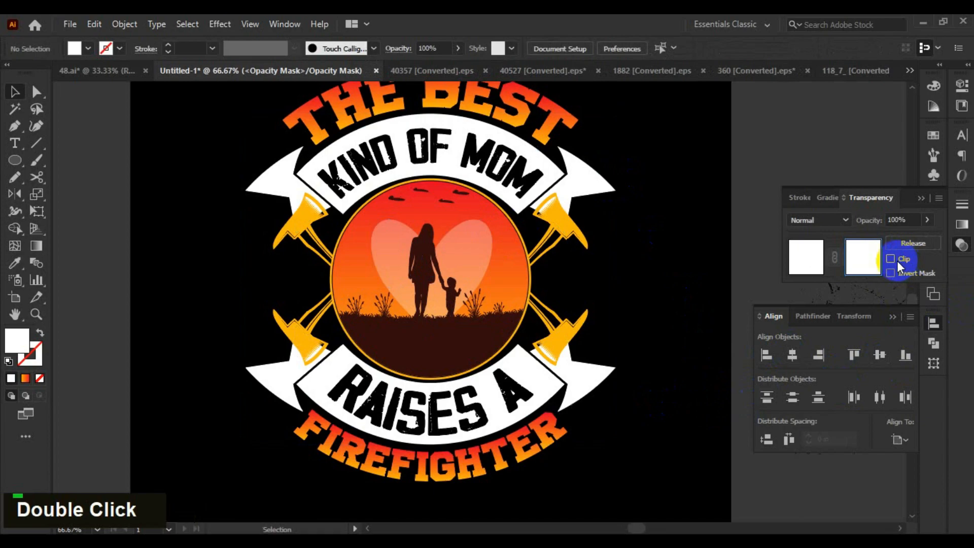
key("ctrl+f")
scroll(655, 318, "down", 1)
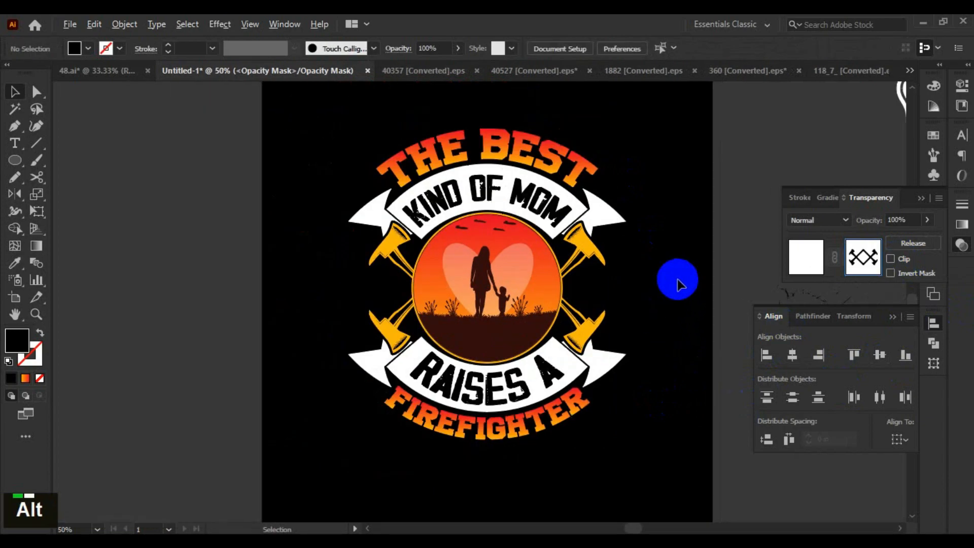
scroll(678, 279, "up", 1)
left_click(807, 257)
left_click(648, 338)
Nudge the THE BEST text down and the FIREFIGHTER text up, closer to the ribbon banners
scroll(633, 310, "down", 1)
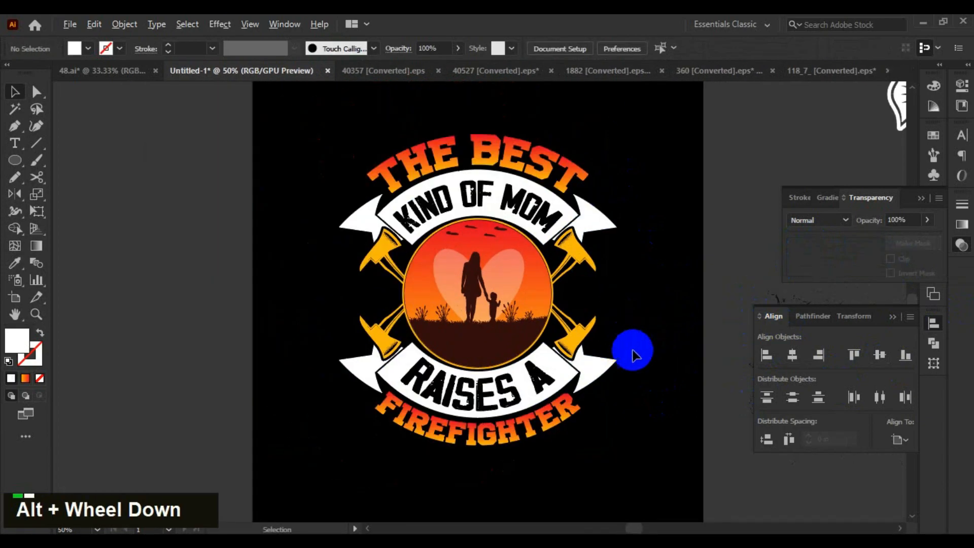
left_click_drag(634, 355, 651, 309)
left_click(571, 175)
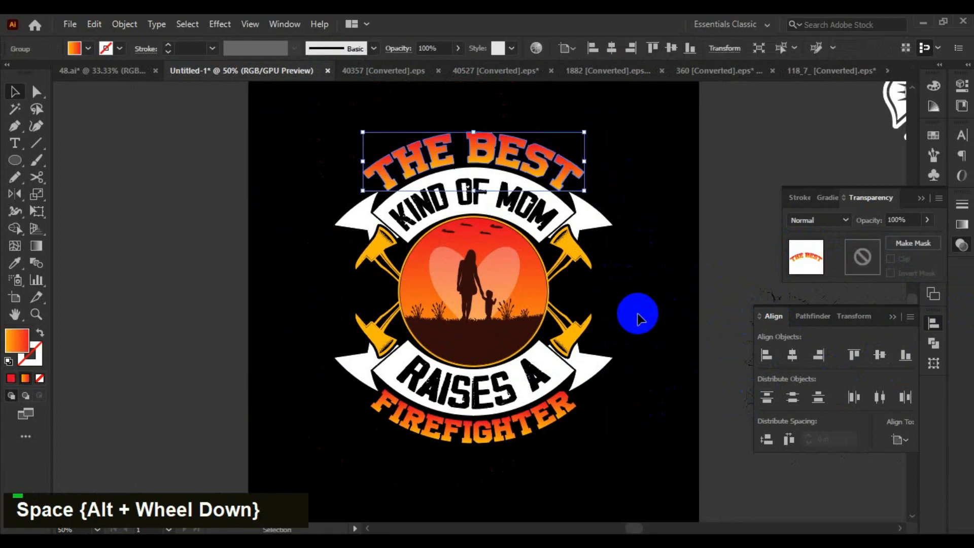
key("Down")
left_click(530, 431)
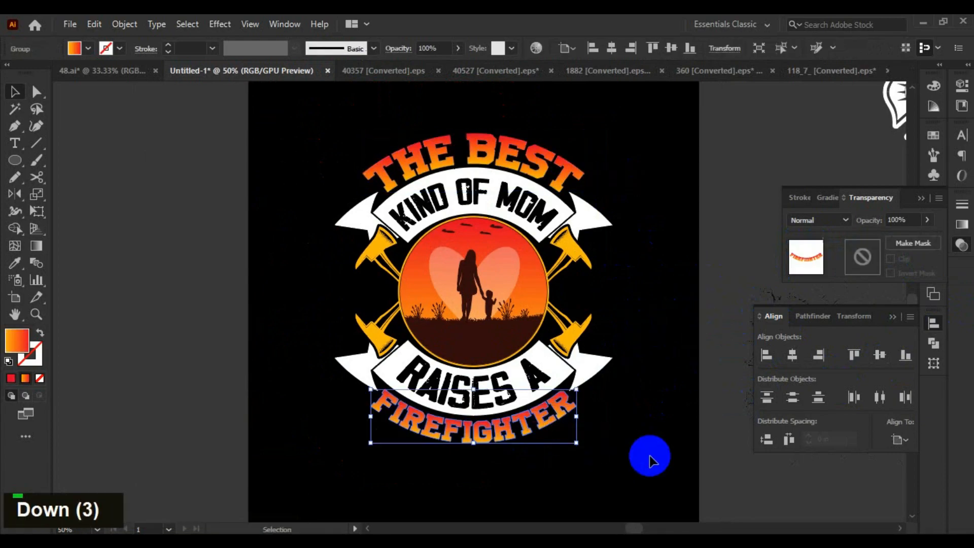
key("Up")
key("Up")
key("Up")
key("Up")
left_click(643, 322)
Place the F.D. badge at a reduced size beside the sunset circle, between the two axe heads on its right side
scroll(643, 322, "down", 1)
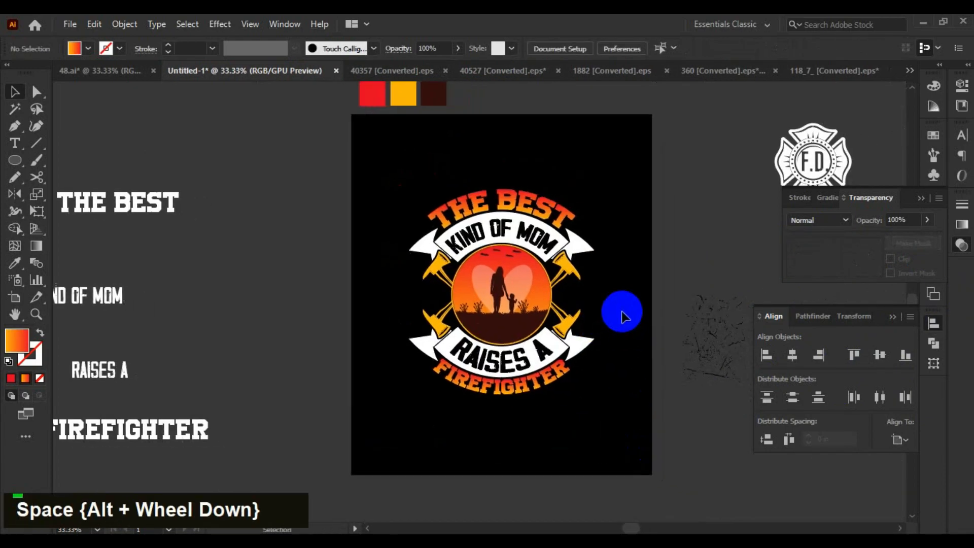
scroll(624, 307, "up", 1)
left_click_drag(600, 323, 622, 328)
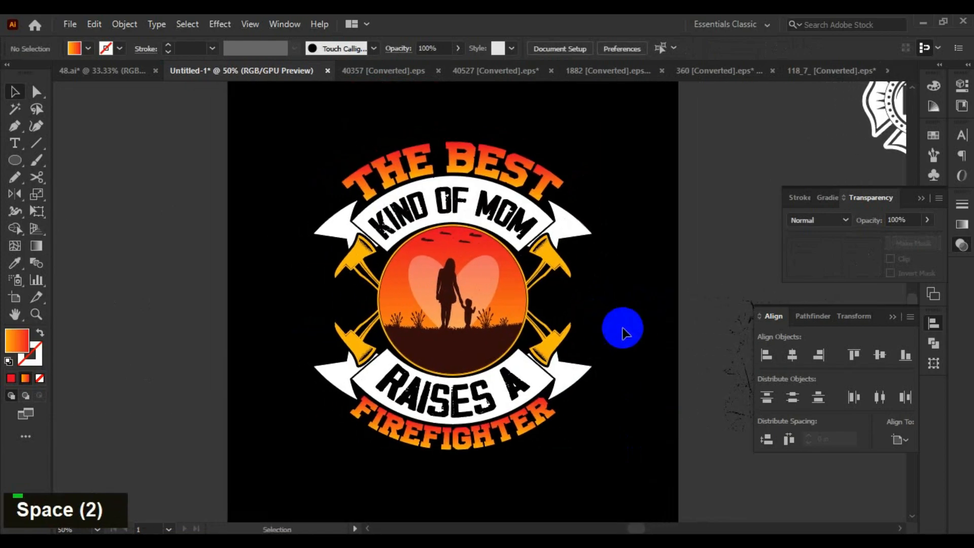
scroll(634, 322, "down", 1)
left_click_drag(795, 173, 502, 325)
scroll(668, 329, "up", 3)
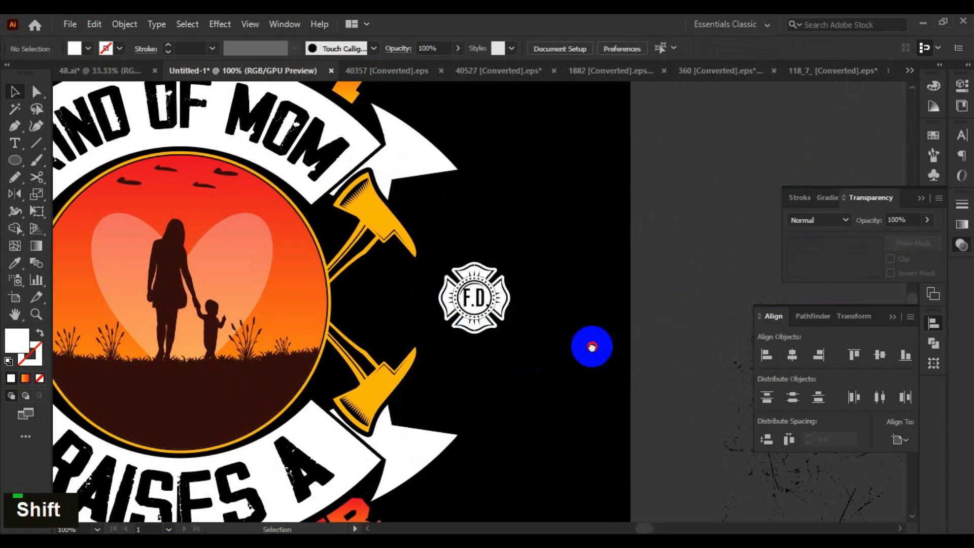
left_click_drag(538, 292, 481, 300)
scroll(481, 300, "up", 2)
left_click(572, 294, "shift")
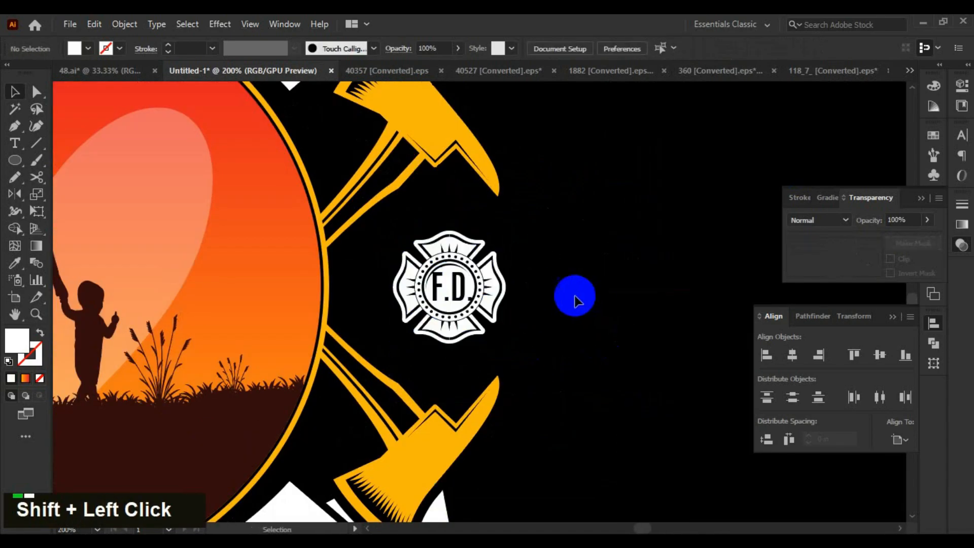
Align the F.D. badge vertically with the centre of the sunset circle
scroll(571, 294, "down", 3)
left_click(531, 293)
left_click(467, 271, "shift")
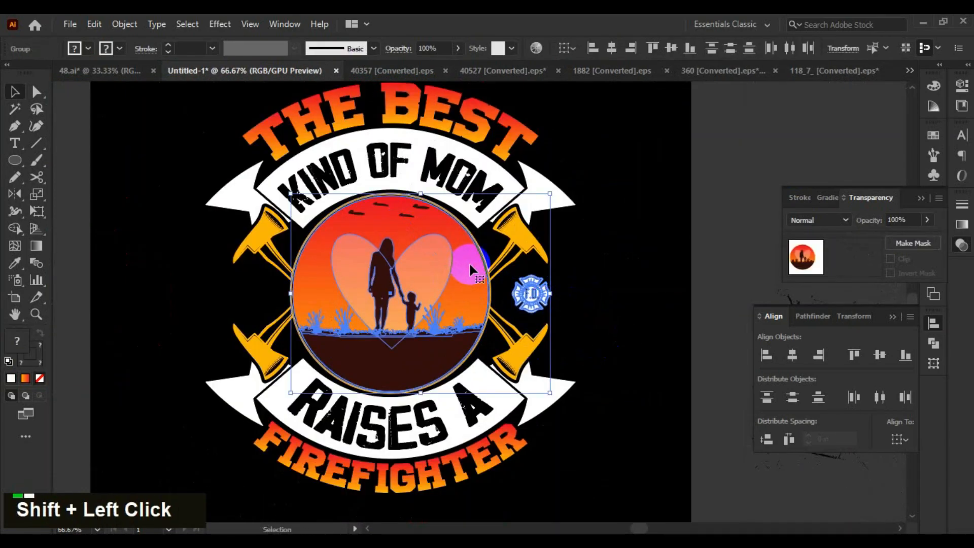
left_click(573, 315)
Isolate the badge group and draw a white circle from its centre over the F.D. lettering
scroll(531, 288, "up", 1)
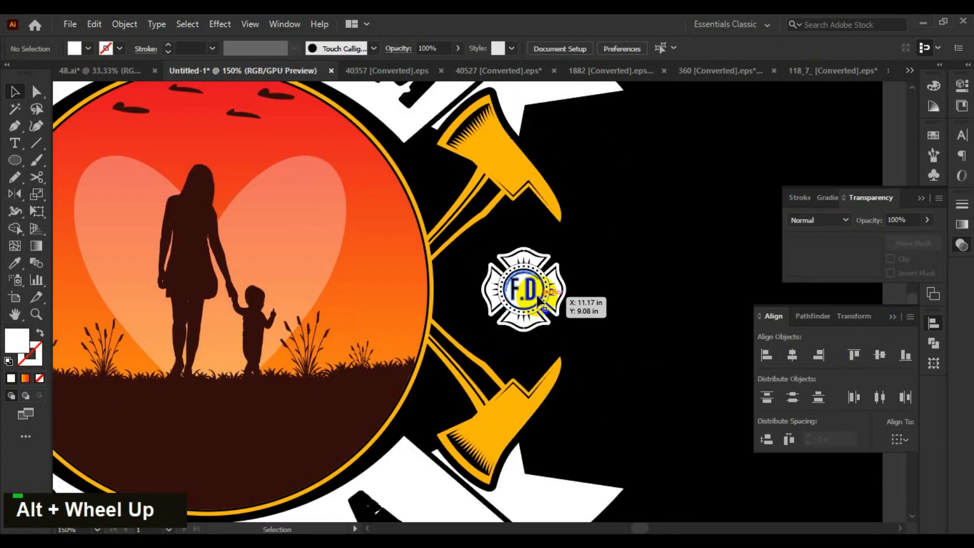
left_click(662, 321)
scroll(563, 291, "up", 2)
double_click(459, 265)
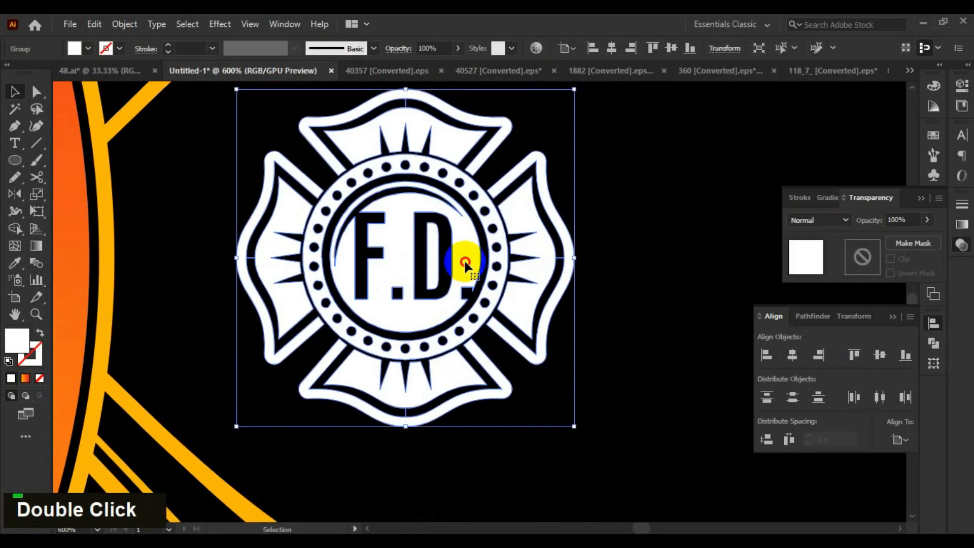
scroll(624, 348, "up", 1)
key("l")
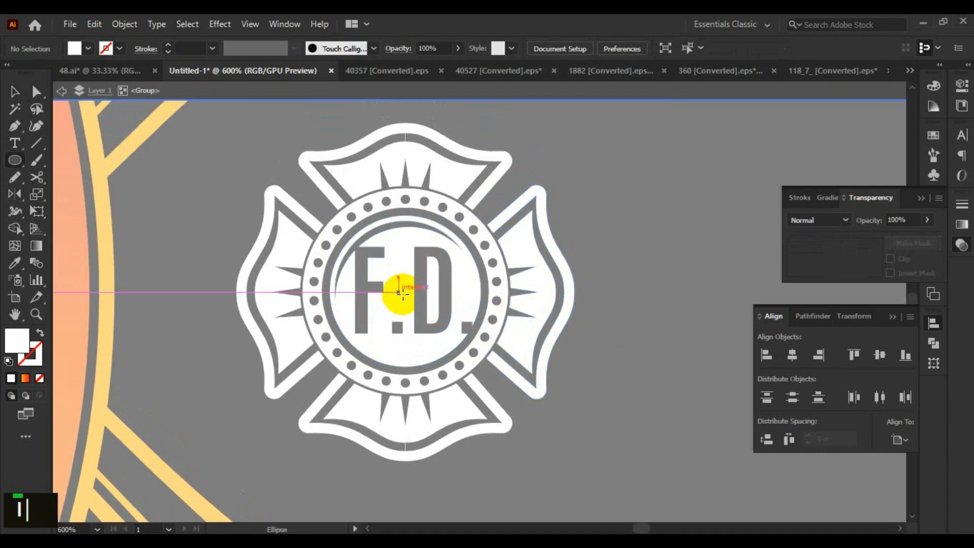
left_click_drag(404, 292, 493, 368)
key("v")
scroll(504, 298, "up", 1)
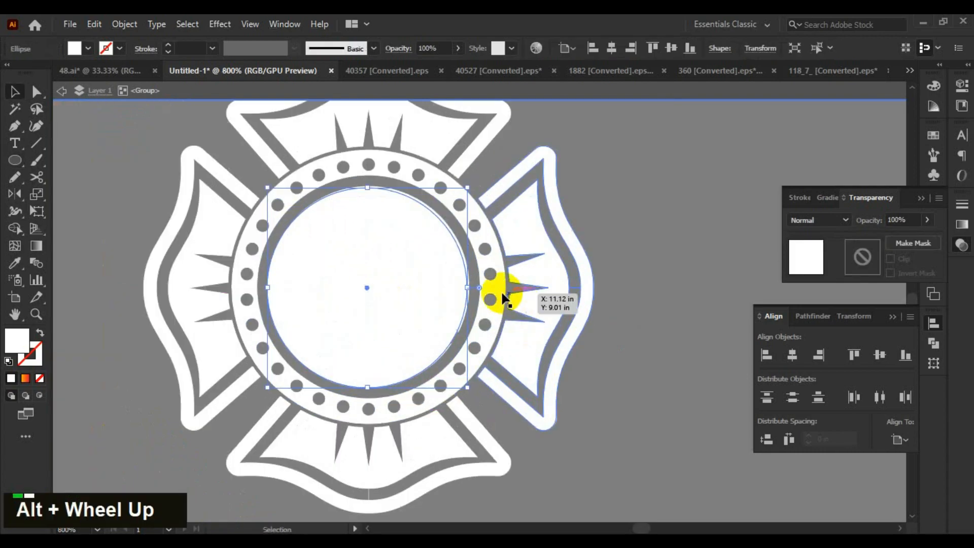
Centre the white circle on the badge's dotted ring, enlarge it slightly, and leave isolation mode
left_click(500, 293, "shift")
left_click(882, 361)
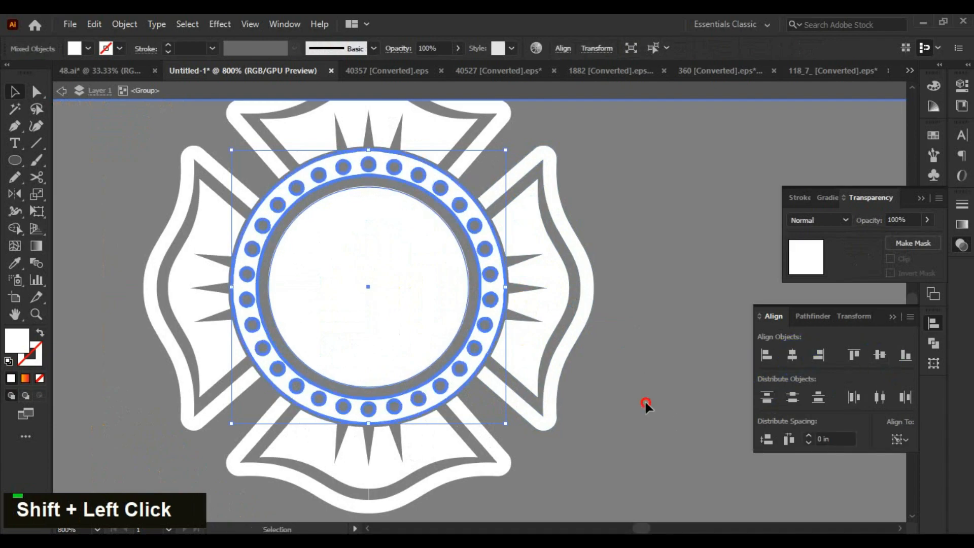
double_click(441, 359)
scroll(439, 362, "up", 3)
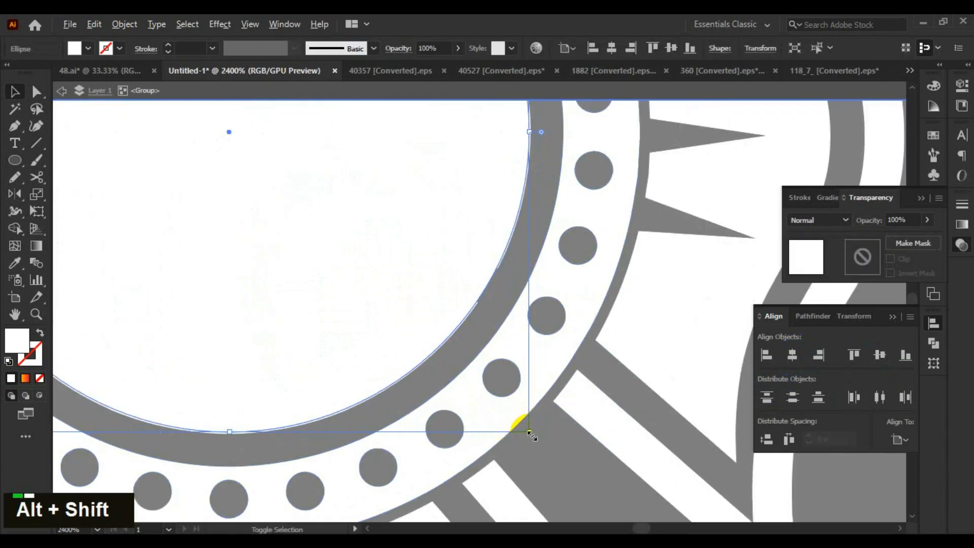
left_click_drag(531, 435, 536, 436)
scroll(484, 320, "down", 5)
double_click(528, 307)
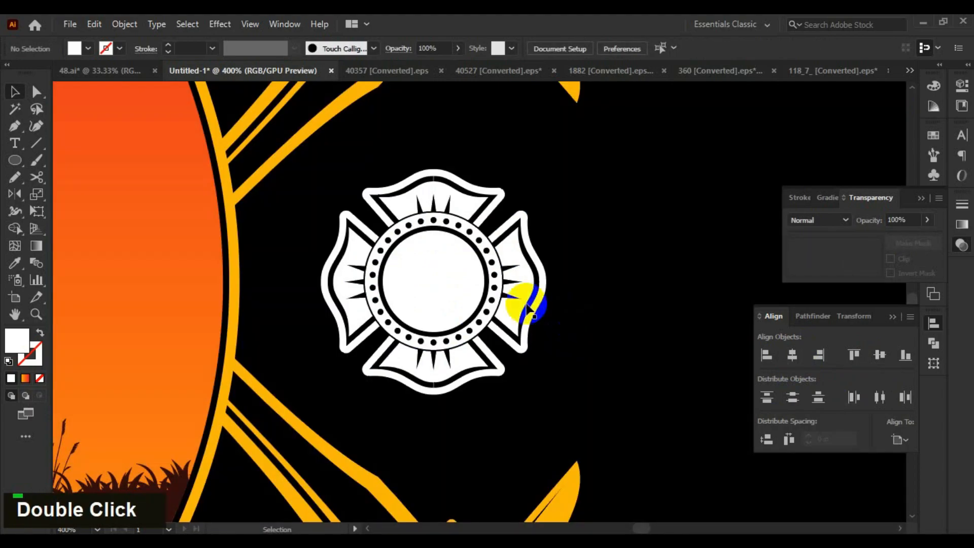
Unite the badge's shapes with Pathfinder
left_click(812, 316)
left_click(768, 355)
scroll(612, 327, "down", 3)
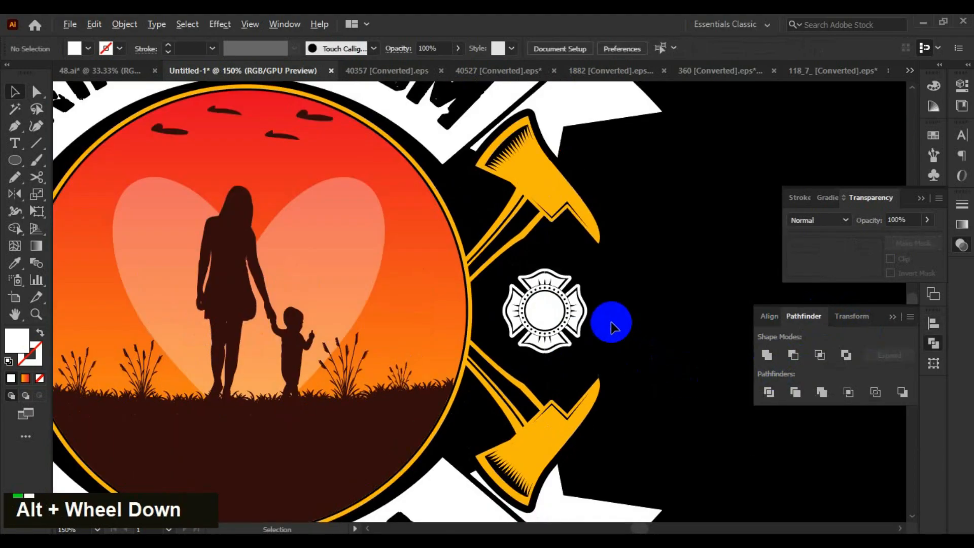
Duplicate the badge horizontally to the opposite side of the sunset circle, between the left pair of axes
scroll(612, 328, "down", 2)
scroll(652, 342, "up", 1)
scroll(592, 322, "up", 2)
scroll(634, 300, "down", 2)
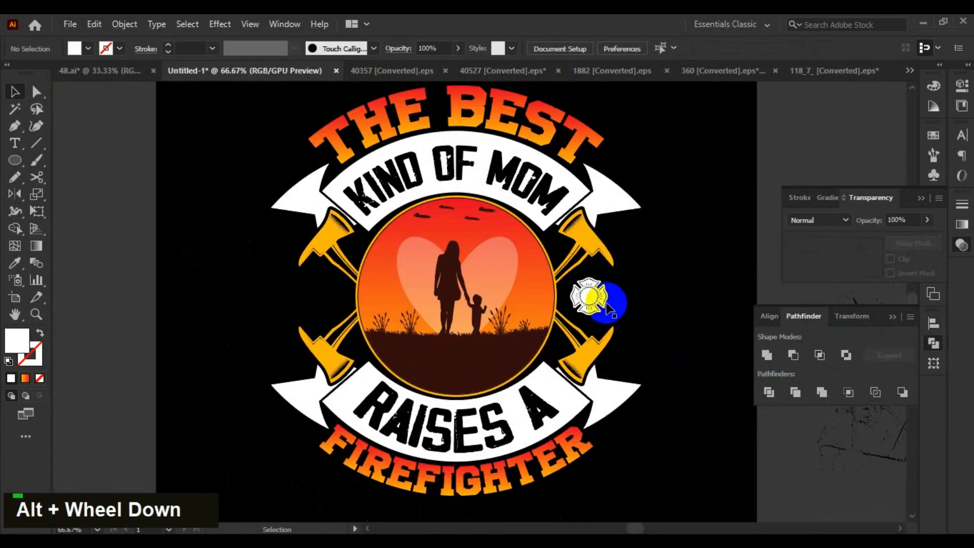
left_click_drag(420, 315, 324, 298)
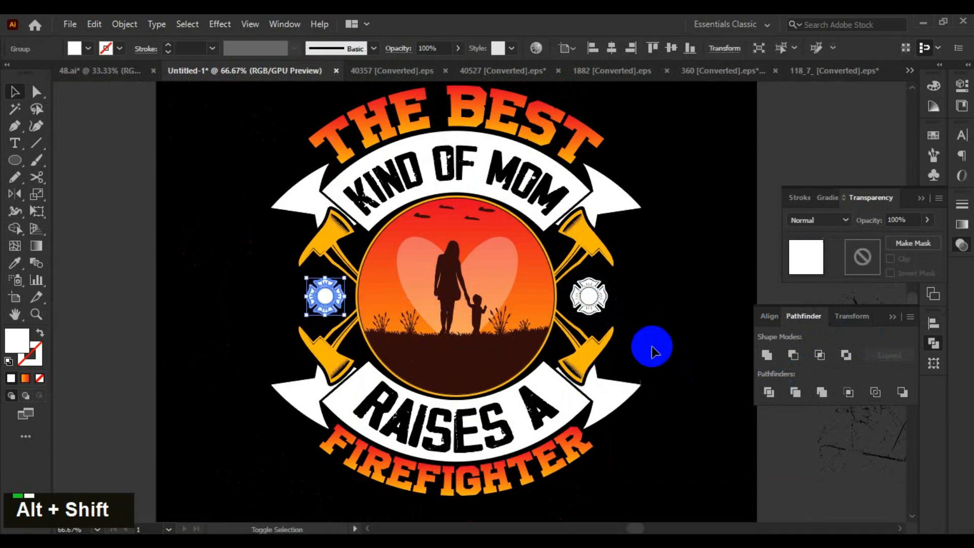
Group the two badges and centre the group horizontally on the sunset circle
left_click(589, 300, "shift")
key("ctrl+g")
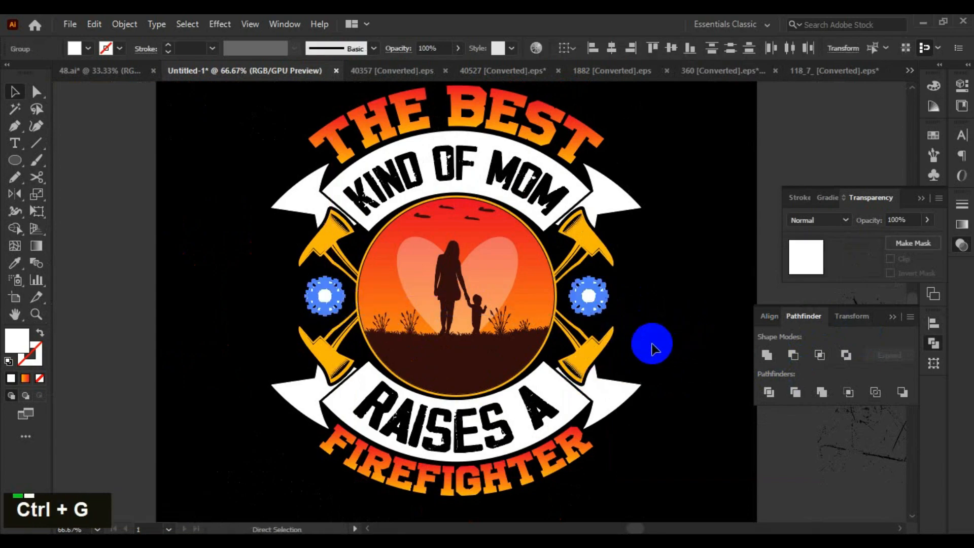
left_click(495, 228, "shift")
key("shift+F7")
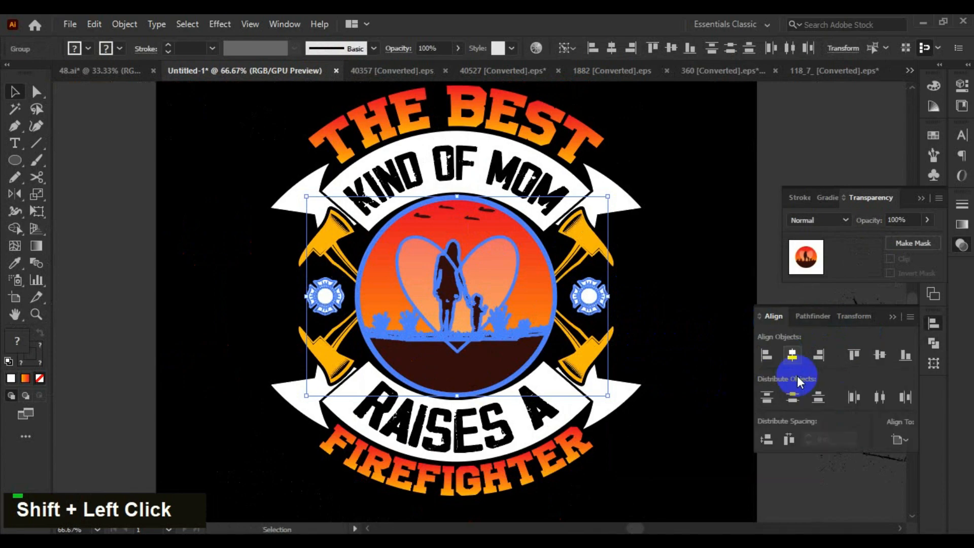
double_click(646, 324)
Draw a straight horizontal path across the arched THE BEST text, spanning its full width
scroll(646, 323, "down", 1)
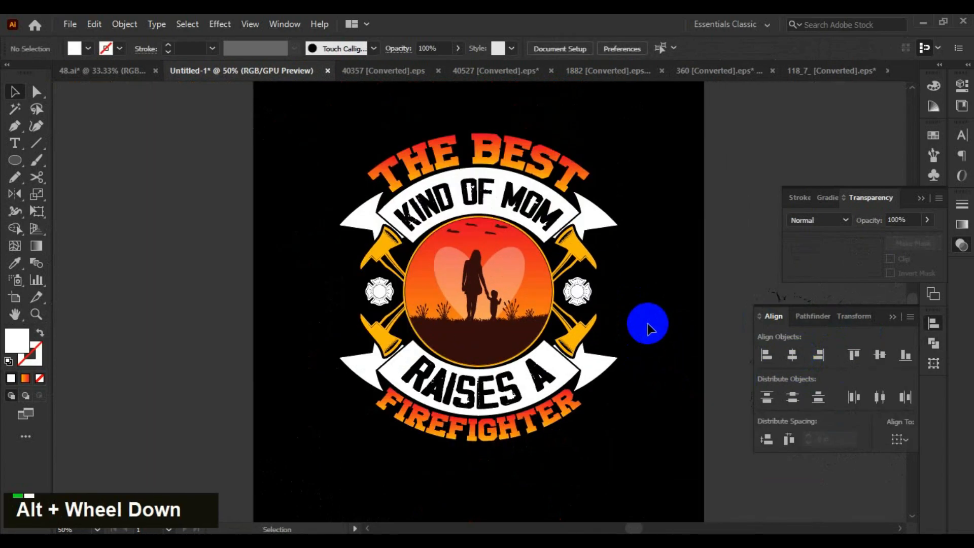
left_click_drag(646, 324, 559, 146)
scroll(629, 315, "down", 1, "alt")
scroll(625, 293, "up", 1, "alt")
scroll(559, 145, "up", 1, "alt")
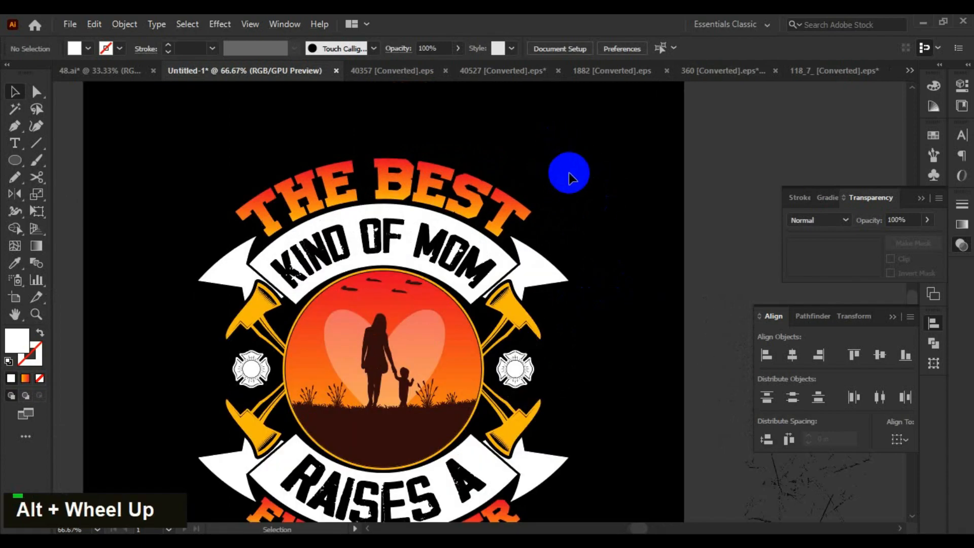
key("l")
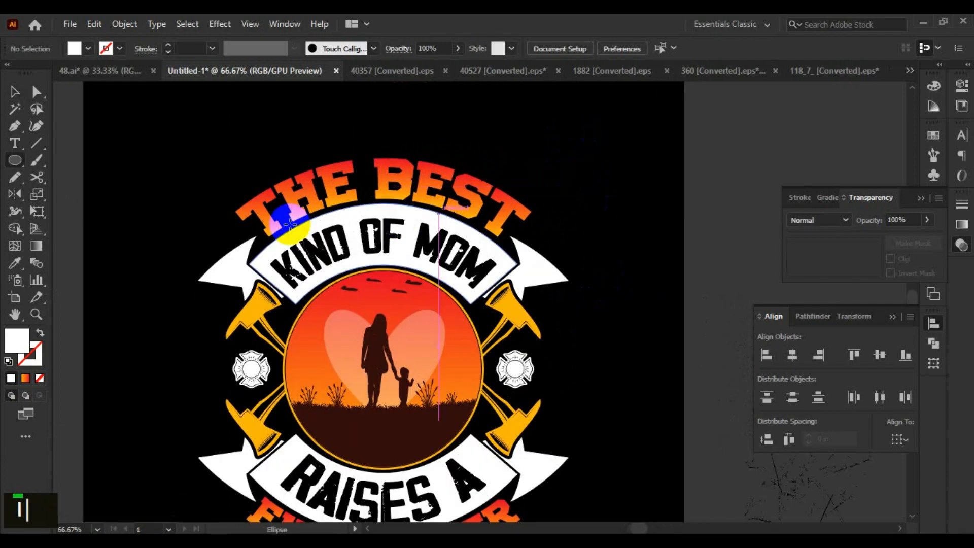
left_click_drag(235, 204, 531, 204)
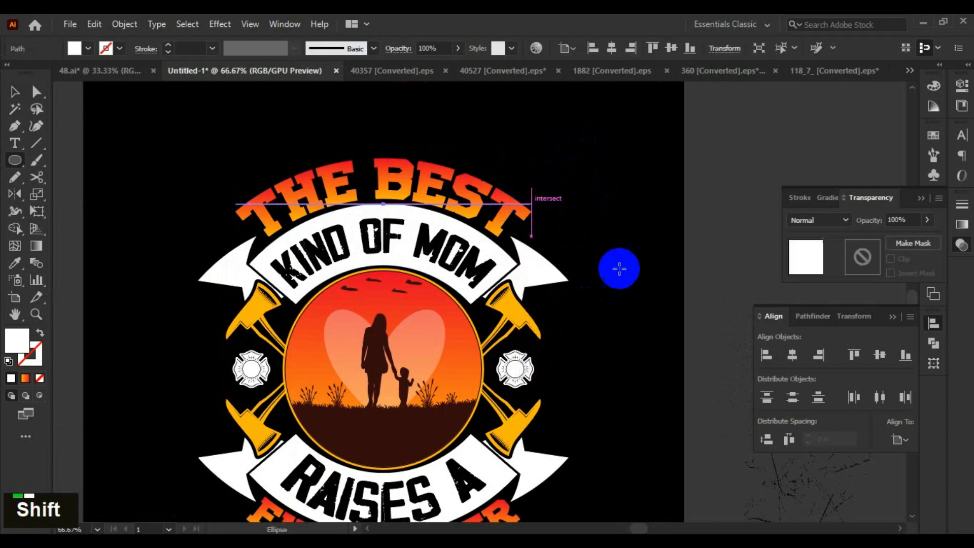
Give the horizontal path a white stroke with no fill, a tapered elliptical width profile and a 6 pt weight
left_click(18, 93)
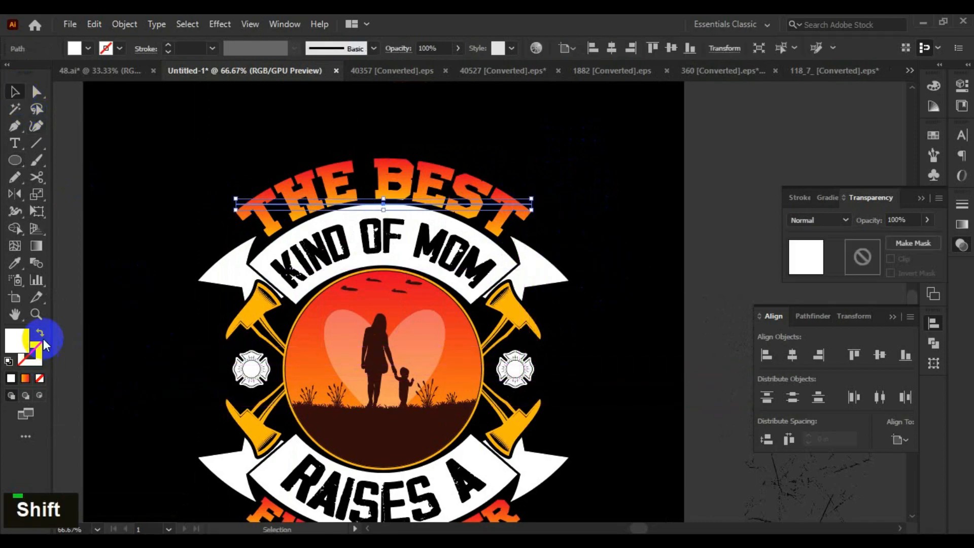
left_click(40, 334)
left_click(242, 48)
left_click(245, 85)
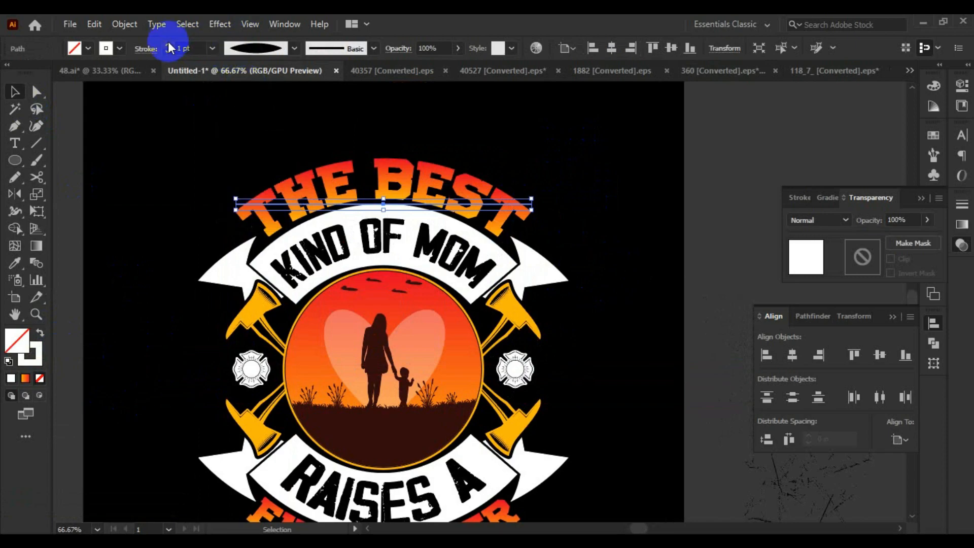
double_click(169, 48)
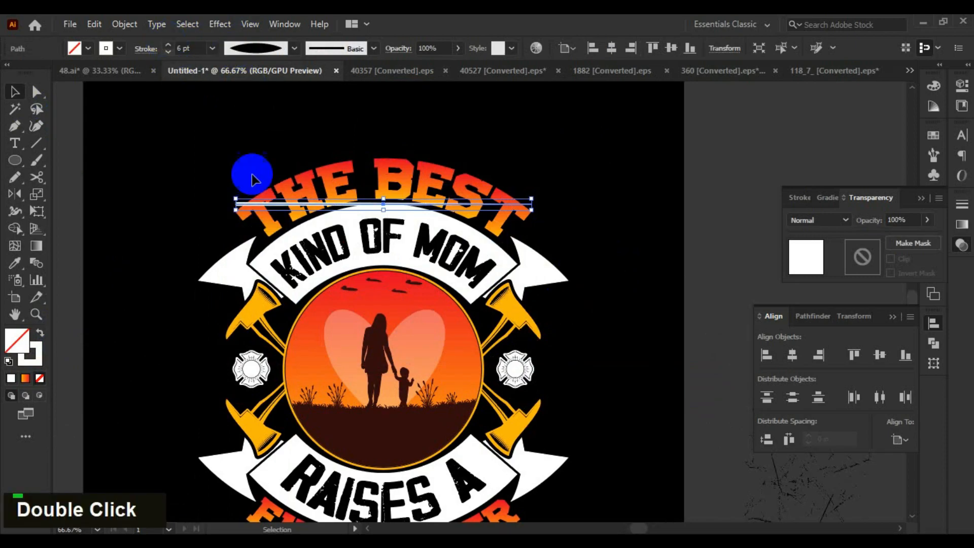
Move the tapered path up, straight above the arched THE BEST text
left_click(235, 131)
scroll(235, 131, "up", 1)
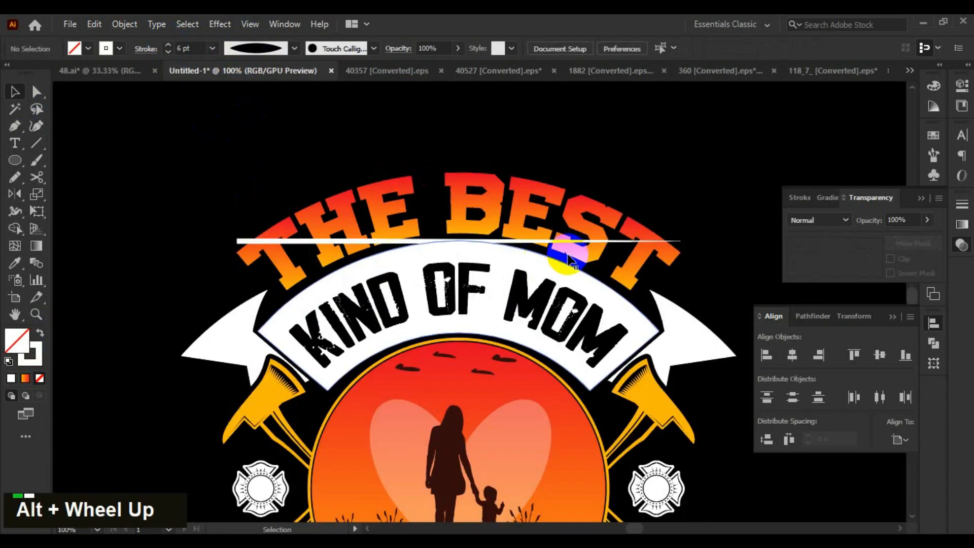
left_click(552, 242)
double_click(255, 48)
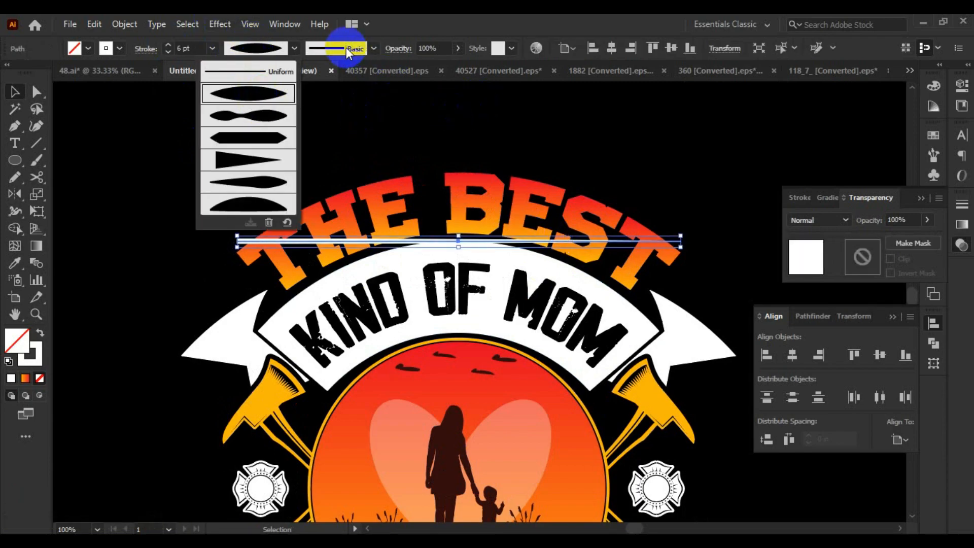
left_click_drag(685, 234, 680, 168)
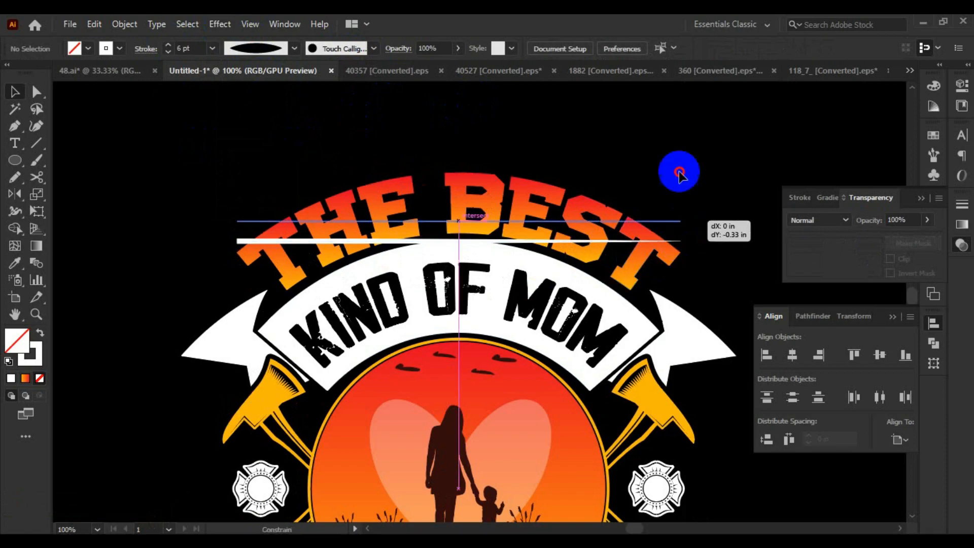
double_click(623, 208)
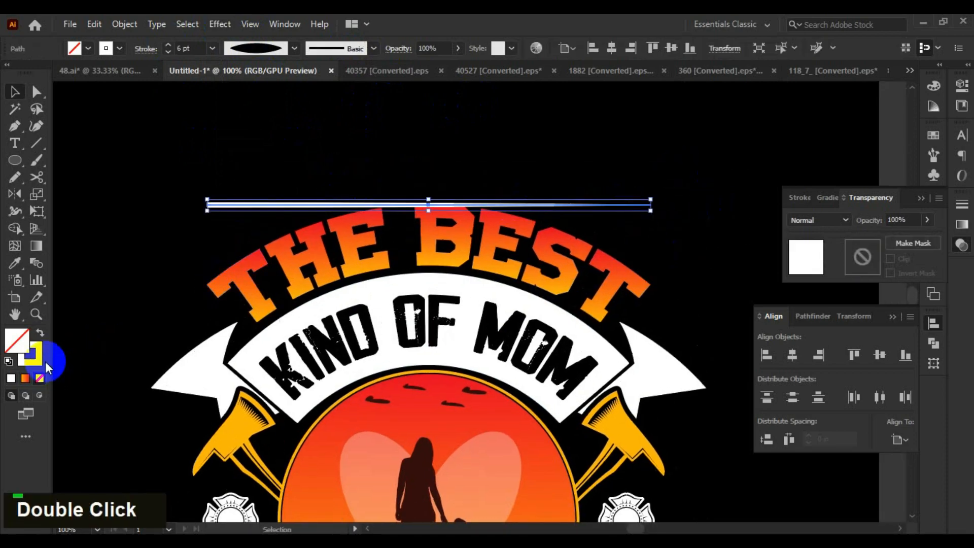
Try the uniform, elliptical and triangular width profiles on the straight path above THE BEST
left_click(30, 355)
left_click(256, 48)
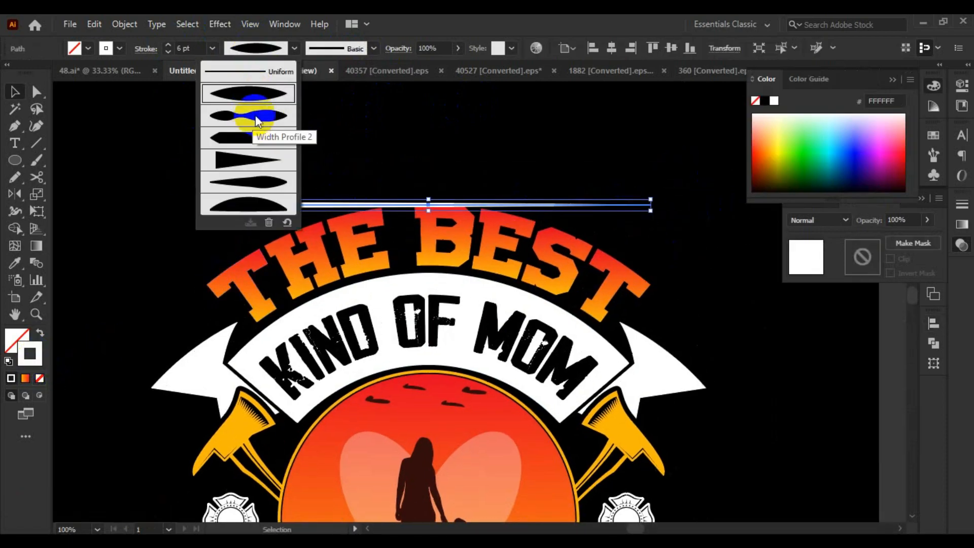
left_click(257, 72)
left_click(263, 47)
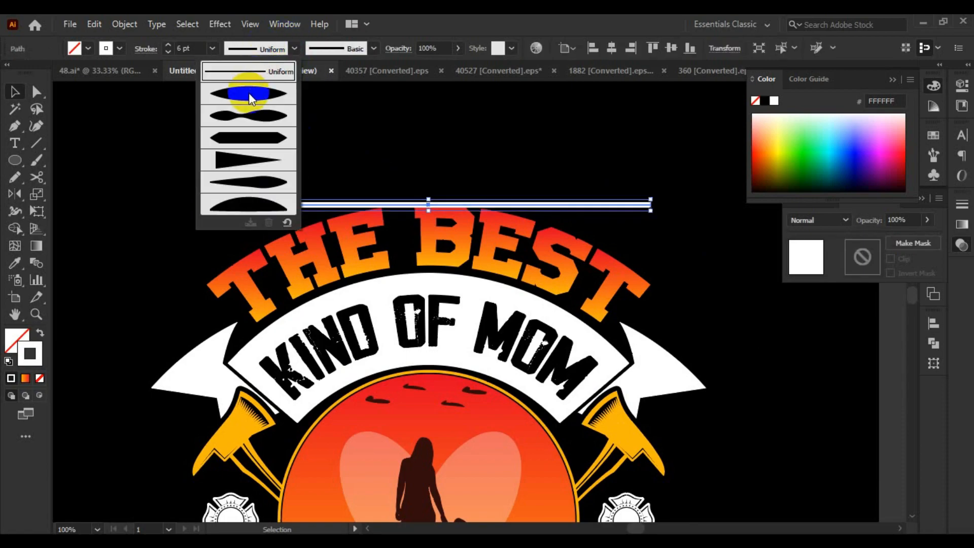
left_click(250, 97)
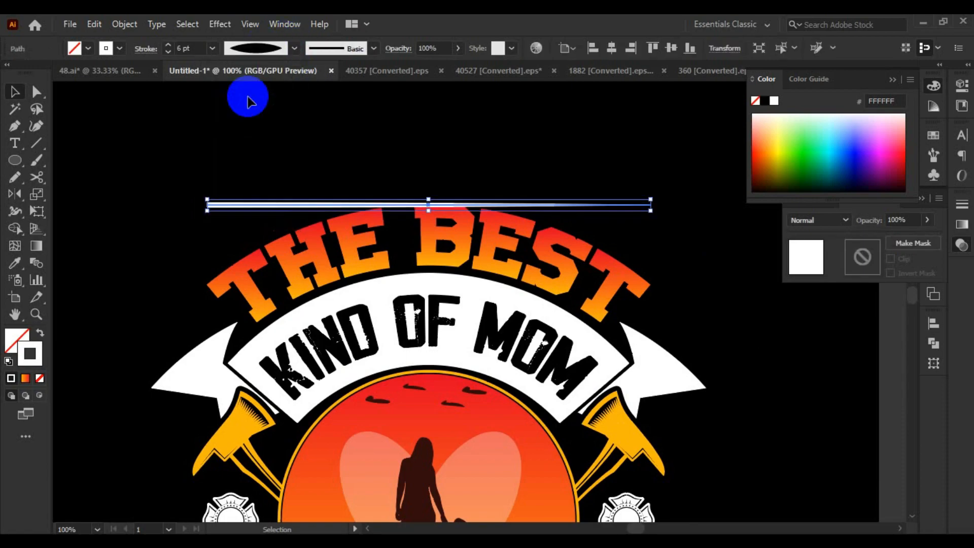
left_click(294, 50)
left_click(250, 161)
left_click(624, 165)
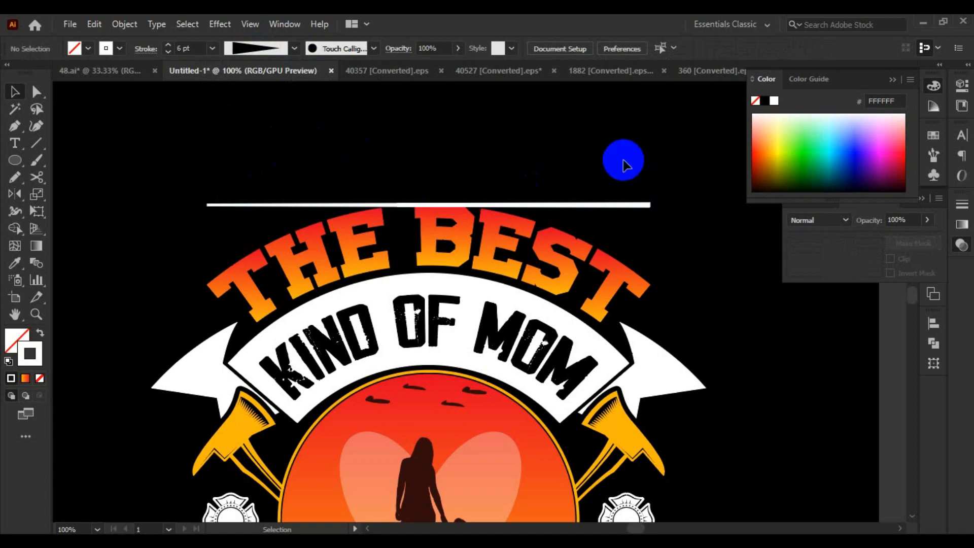
Delete the straight tapered path above the THE BEST text
left_click(611, 204)
left_click_drag(603, 204, 606, 164)
scroll(629, 214, "down", 1)
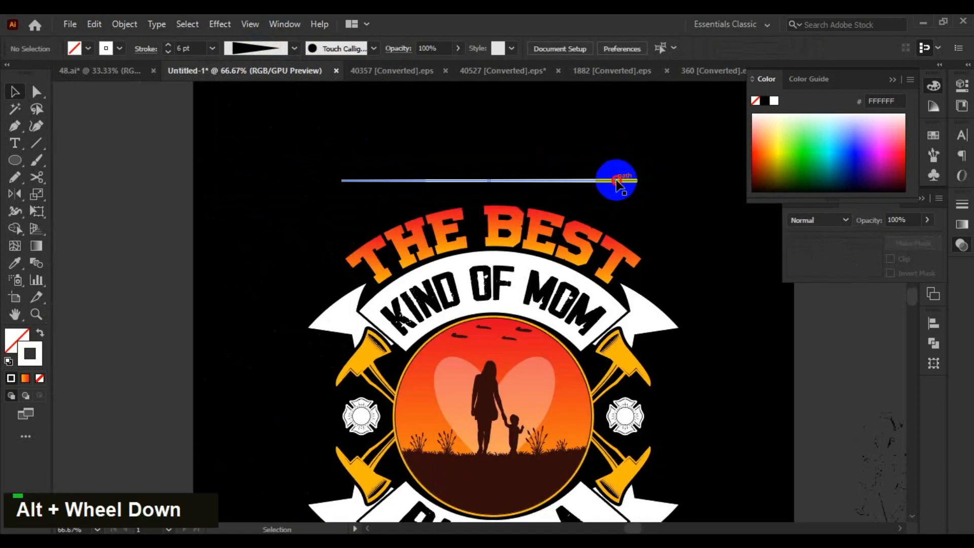
left_click(616, 181)
key("Delete")
scroll(452, 152, "up", 1)
left_click(238, 48)
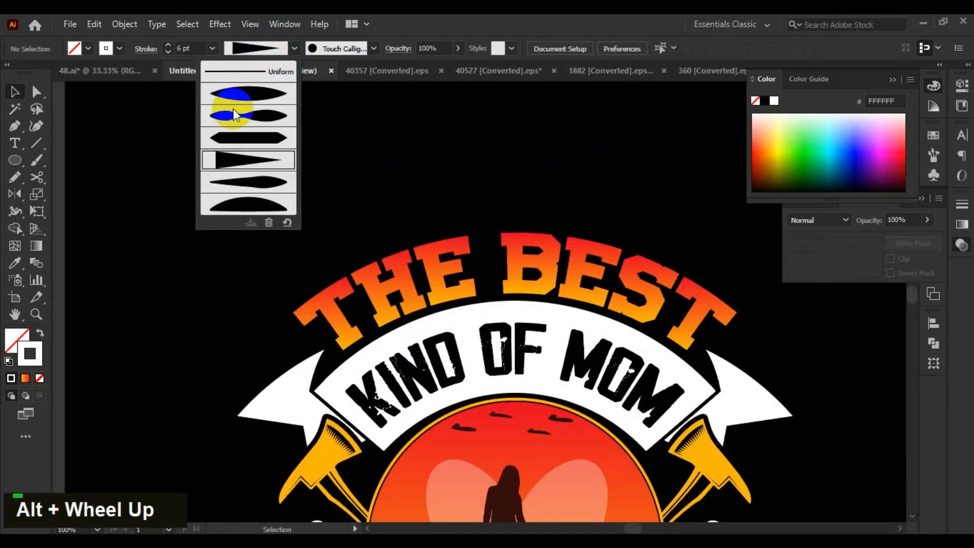
left_click(233, 112)
key("l")
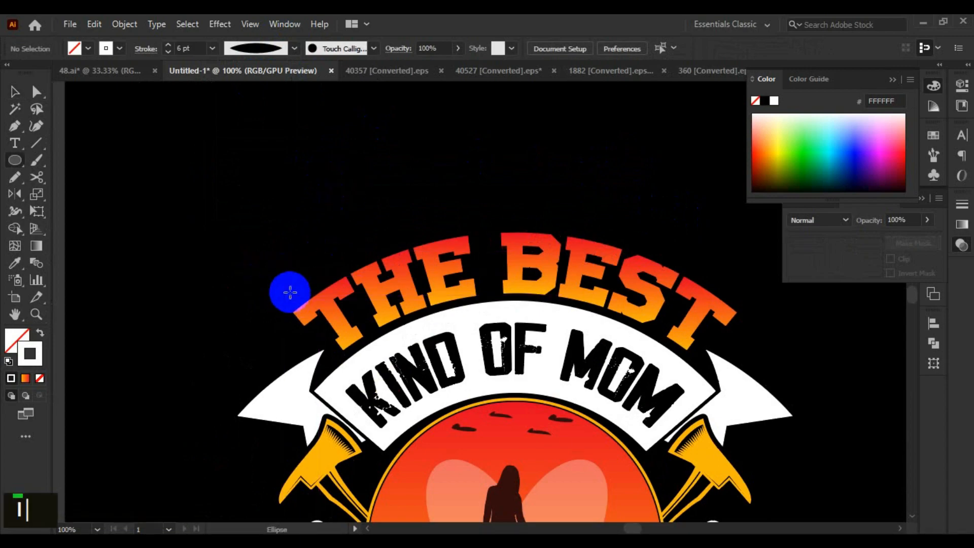
left_click_drag(292, 291, 630, 295)
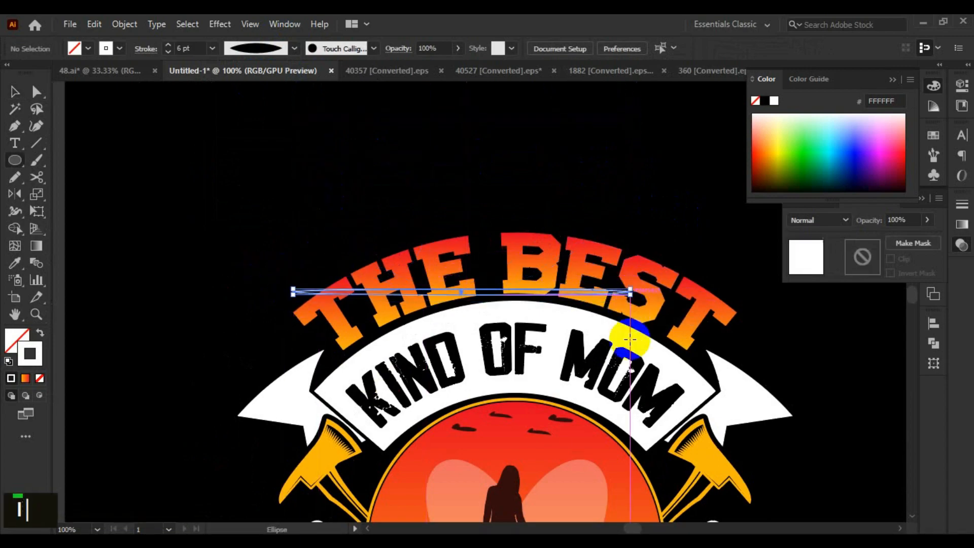
Draw a horizontal line segment across the full width of THE BEST, with the tapered elliptical width profile and a 6 pt stroke
key("backslash")
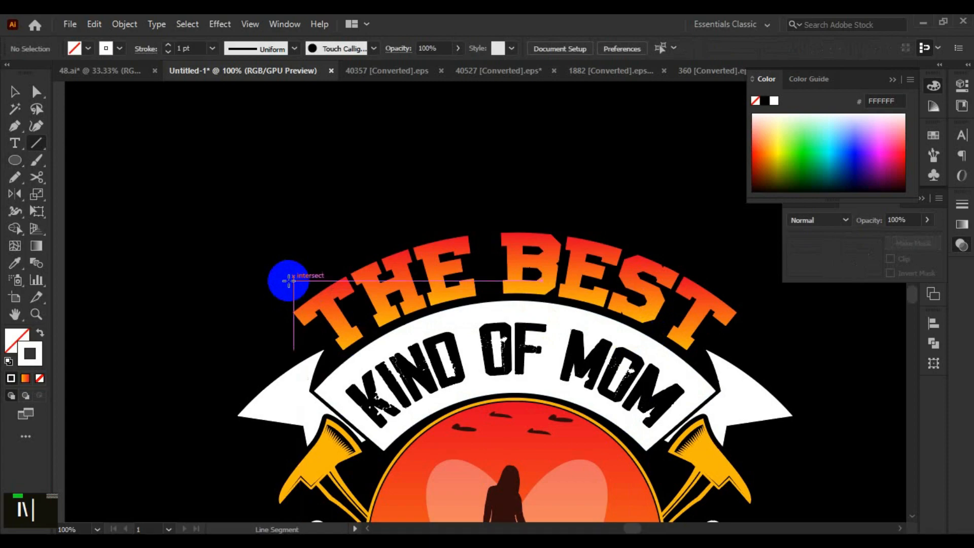
left_click_drag(294, 285, 737, 284)
left_click(14, 91)
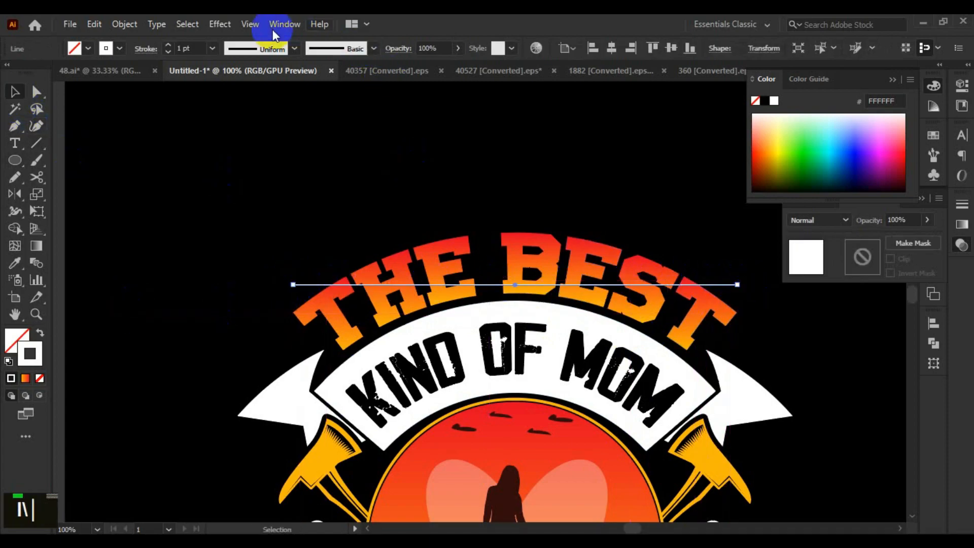
left_click(274, 48)
left_click(271, 127)
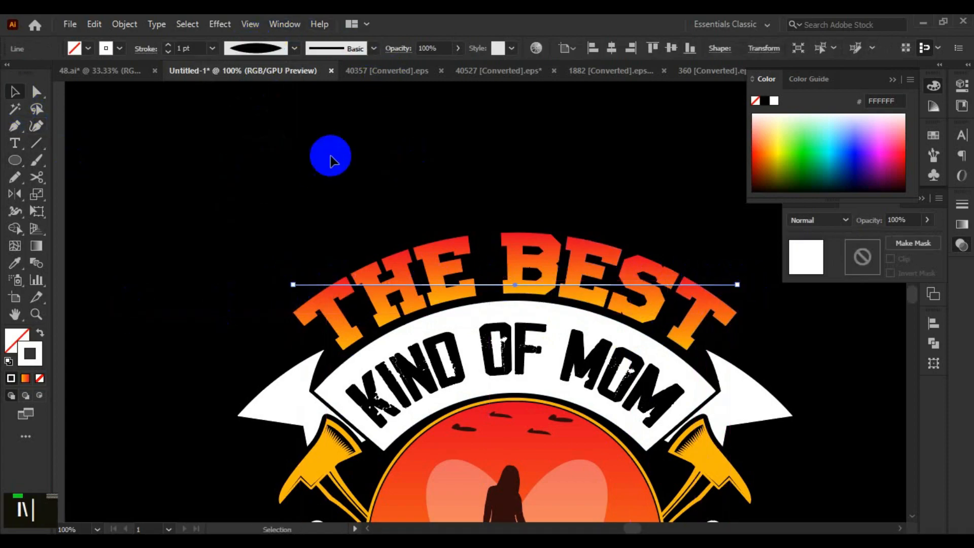
double_click(166, 46)
left_click(168, 44)
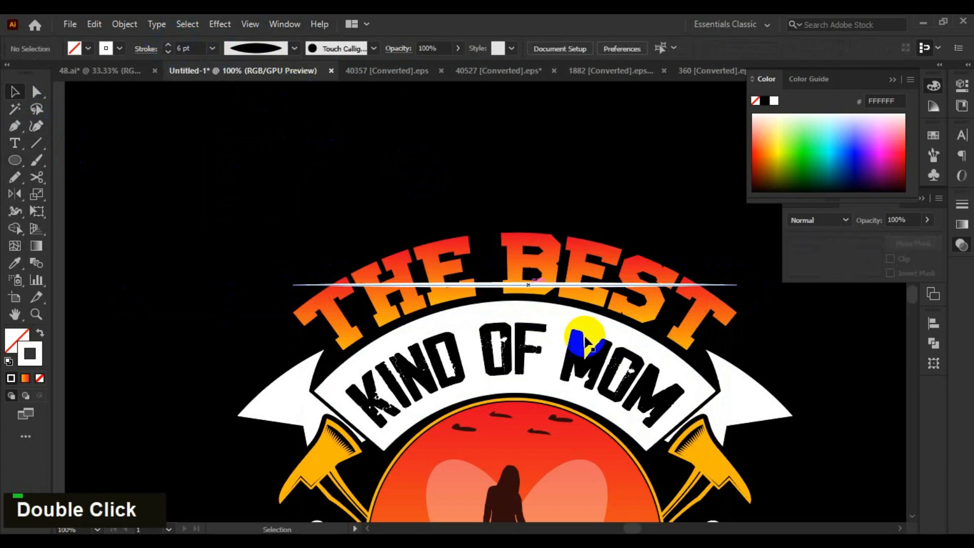
left_click_drag(546, 285, 539, 299)
Centre the tapered line horizontally on the THE BEST text
left_click_drag(794, 340, 634, 292)
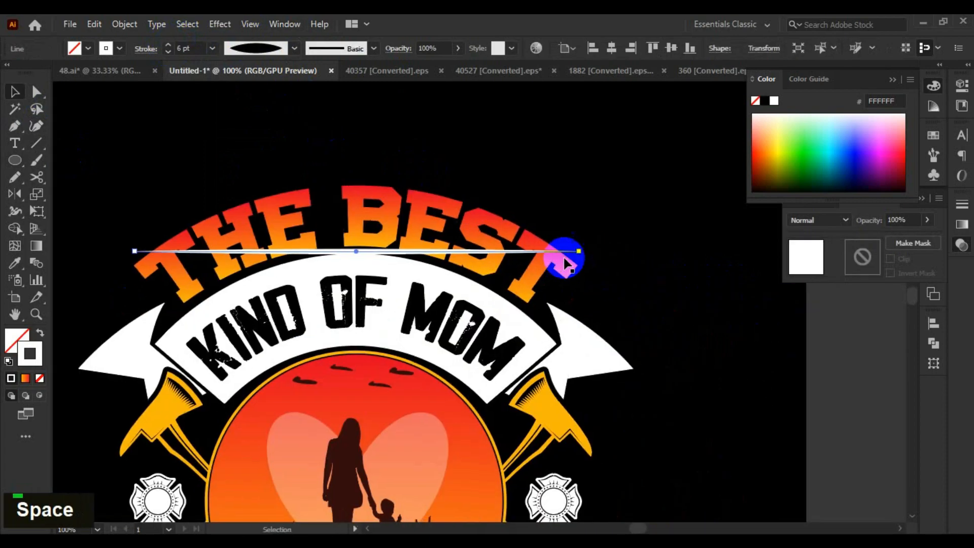
left_click(569, 257, "shift")
double_click(633, 272)
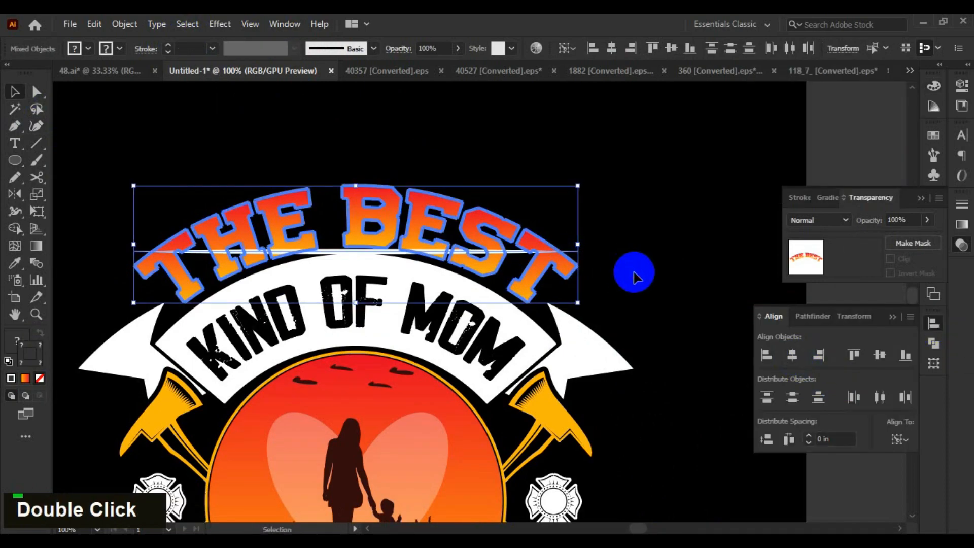
Apply a horizontal Arc warp with a 44% bend to the tapered line so it arches over THE BEST
left_click(532, 249)
left_click(220, 24)
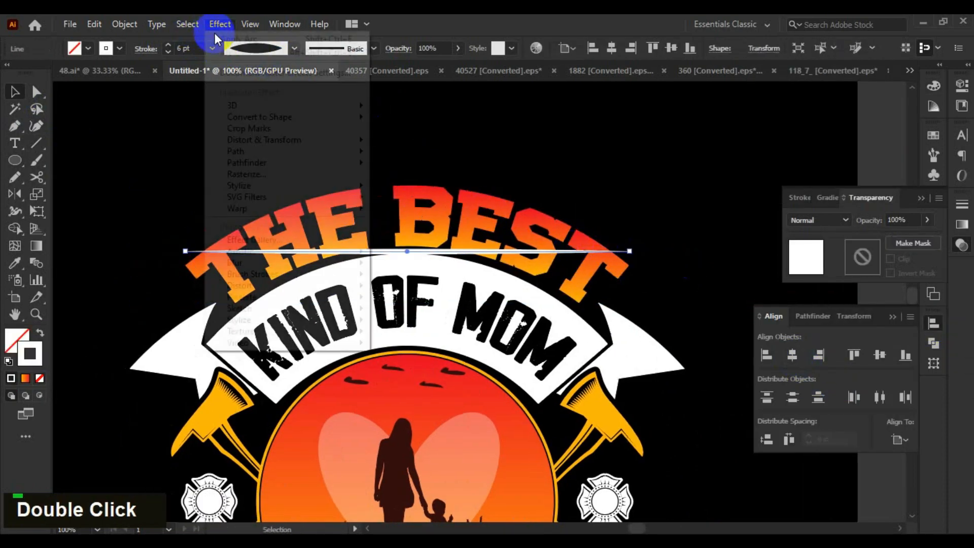
mouse_move(291, 208)
left_click(401, 210)
left_click_drag(772, 156, 782, 157)
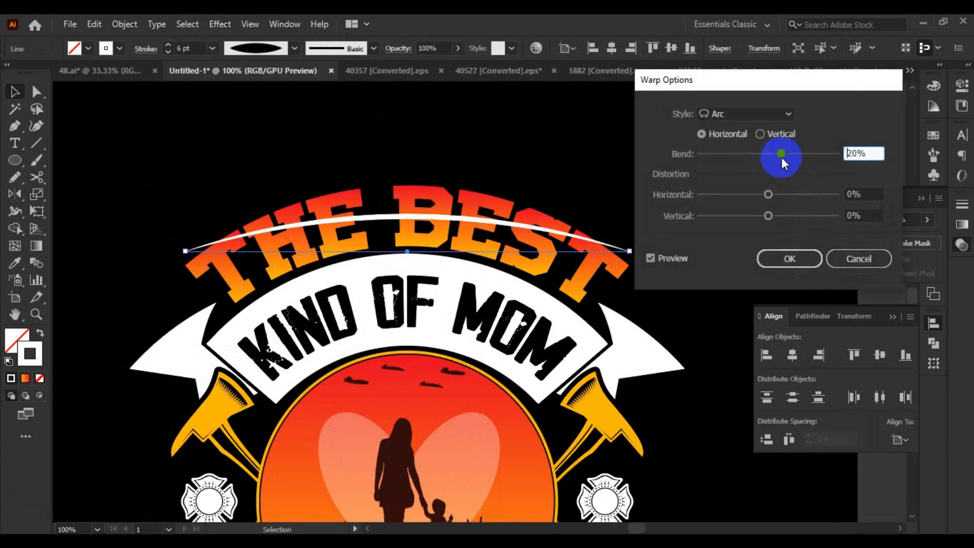
double_click(873, 153)
scroll(873, 152, "up", 20)
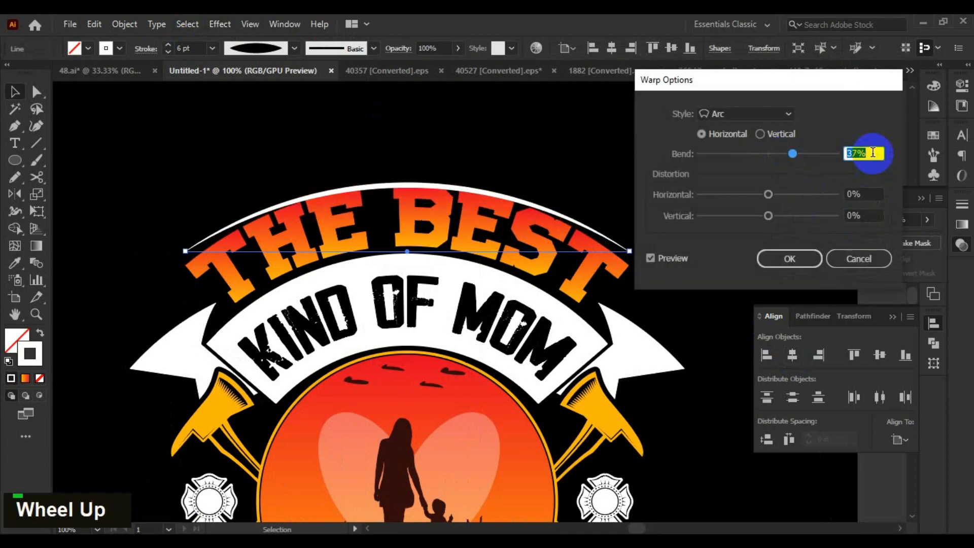
scroll(873, 152, "up", 1)
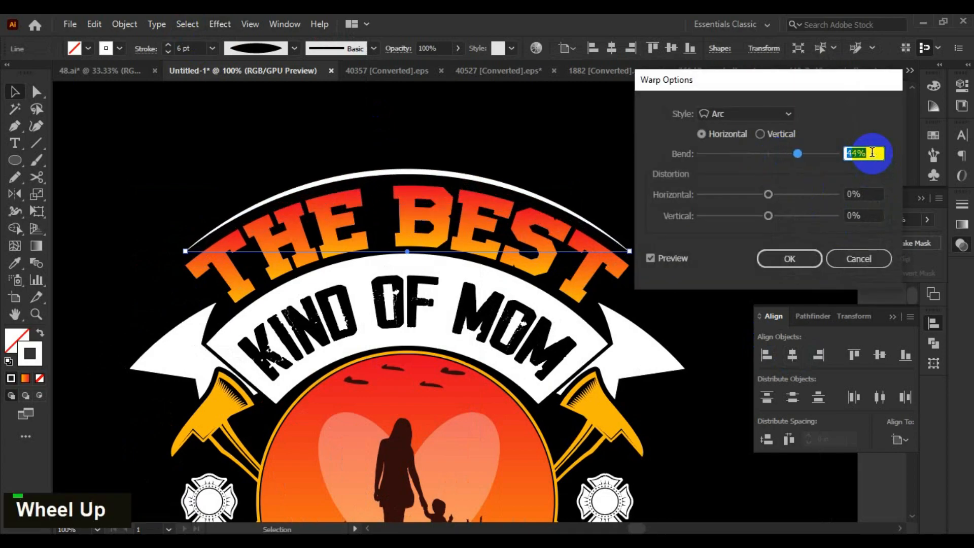
double_click(790, 259)
scroll(672, 227, "down", 3)
double_click(681, 272)
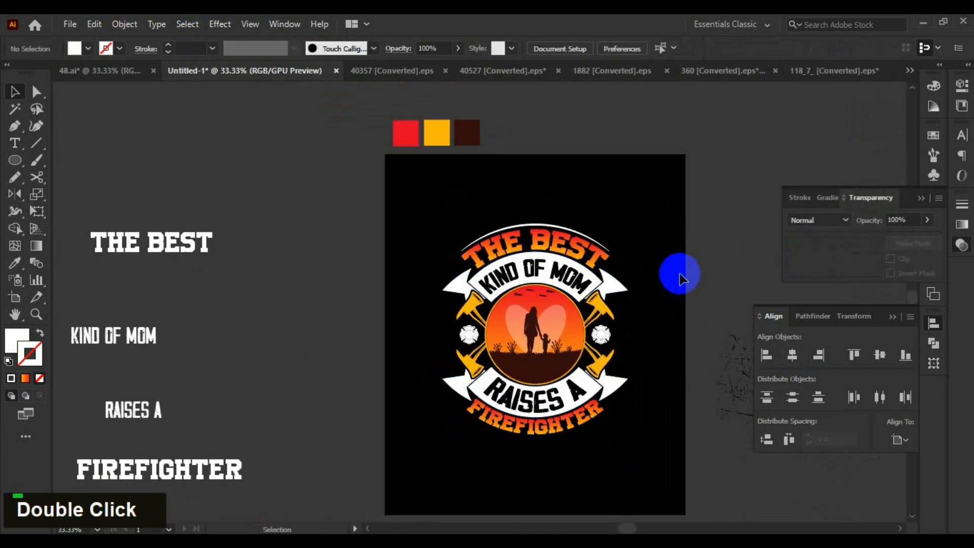
Nudge the arched line slightly down, closer to the THE BEST text
scroll(652, 278, "up", 1)
scroll(652, 278, "up", 1)
left_click(492, 175)
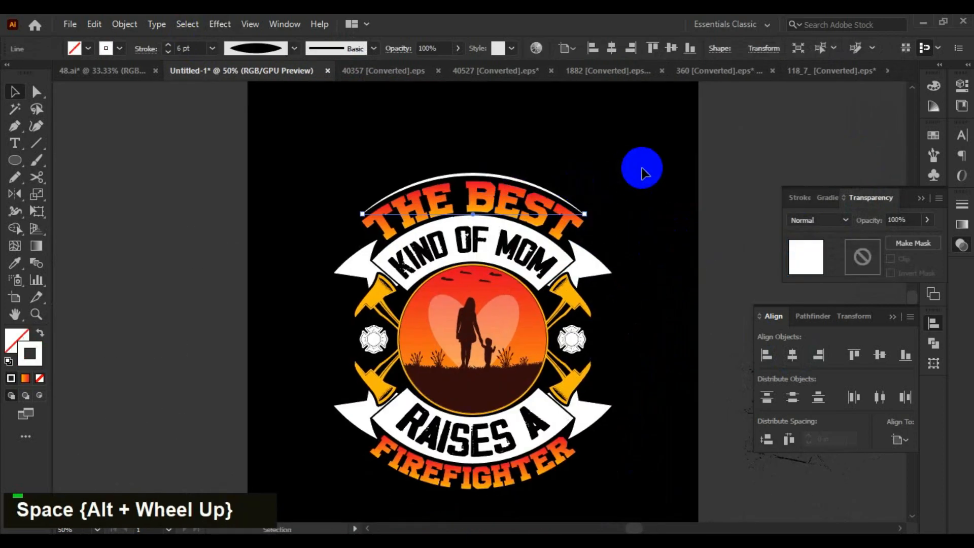
key("Down")
key("Down")
left_click(626, 167)
scroll(629, 177, "down", 1)
left_click_drag(628, 183, 622, 172)
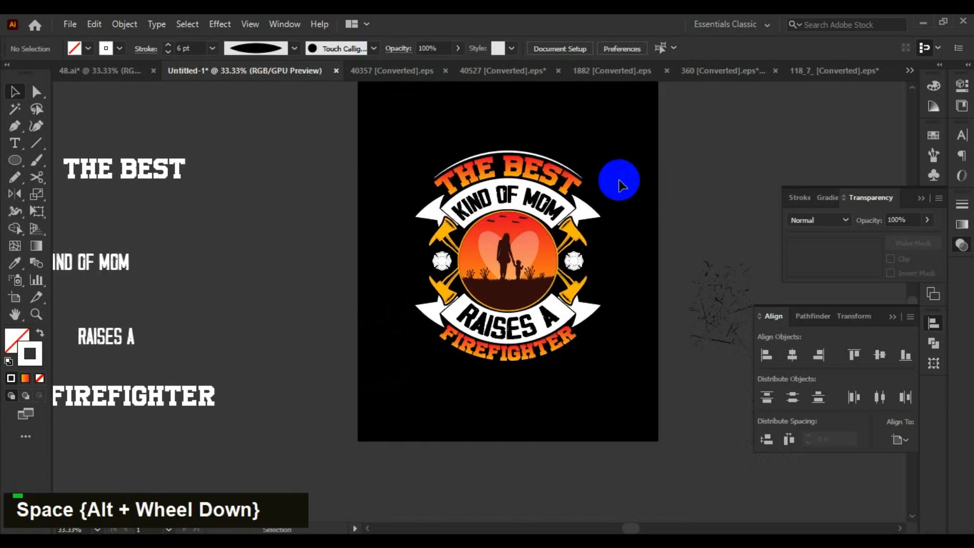
Draw a horizontal line segment across the full width of FIREFIGHTER, with the tapered elliptical width profile and a 6 pt stroke
scroll(613, 277, "up", 1)
key("backslash")
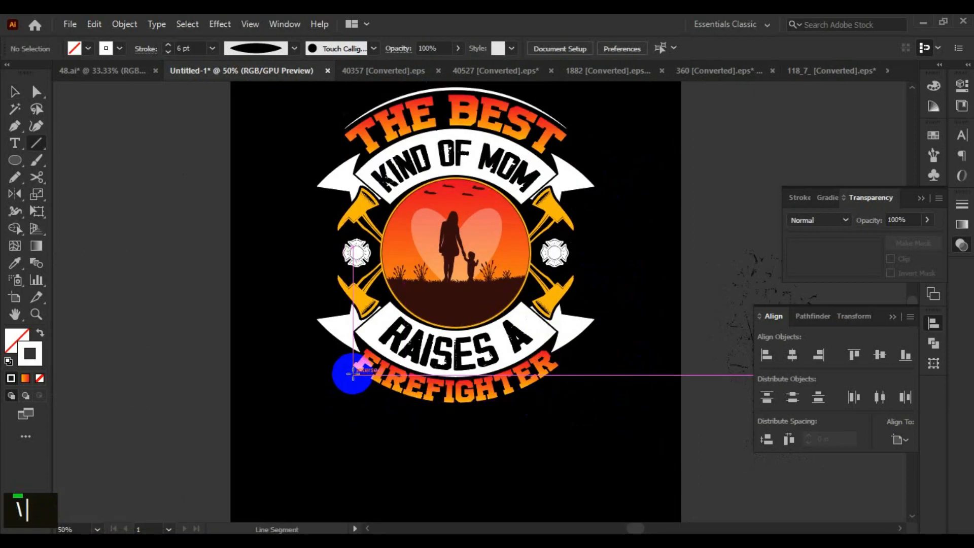
left_click_drag(352, 374, 559, 387)
key("v")
left_click(294, 49)
double_click(172, 47)
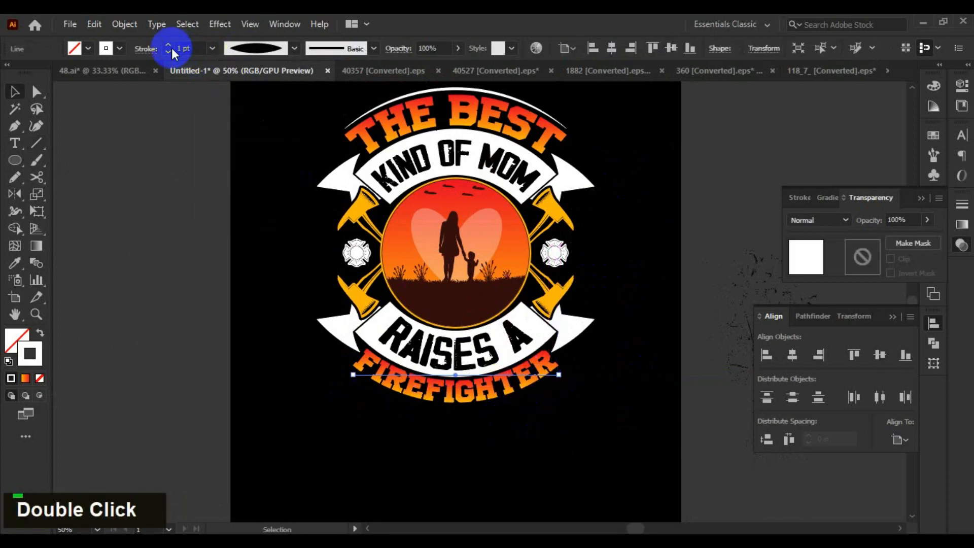
double_click(277, 352)
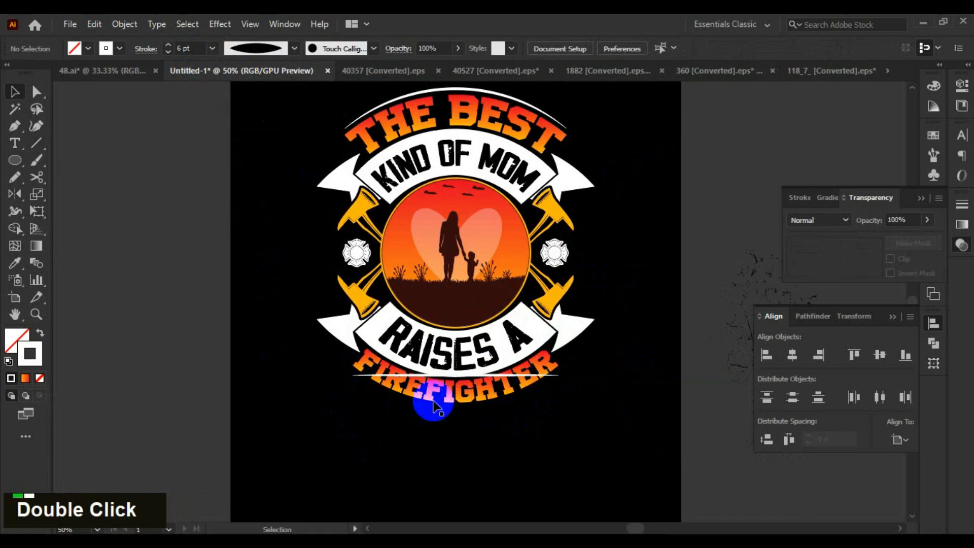
Centre the tapered line horizontally on the FIREFIGHTER text
scroll(627, 376, "up", 2)
left_click(630, 370)
left_click(615, 337, "shift")
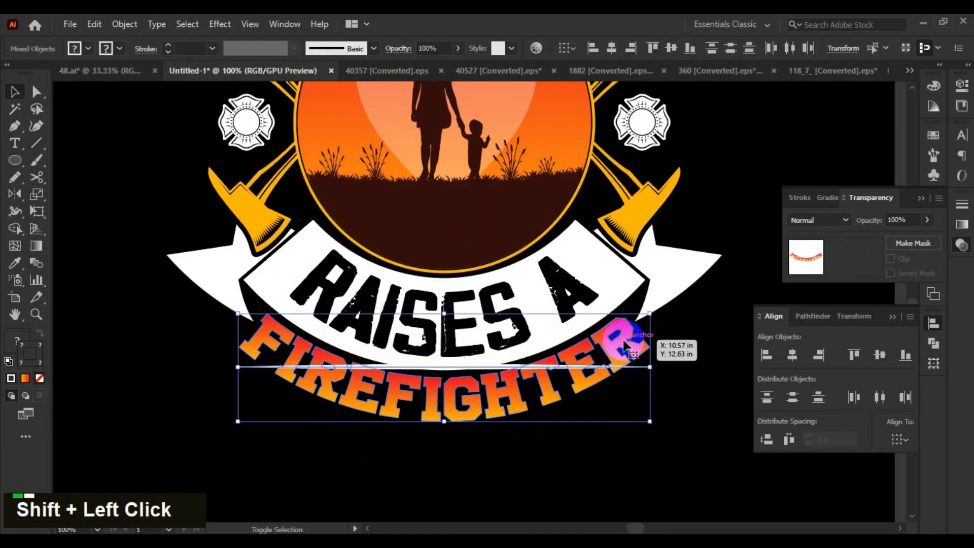
left_click(792, 355)
double_click(661, 435)
Nudge the straight line over FIREFIGHTER up slightly
left_click(641, 368)
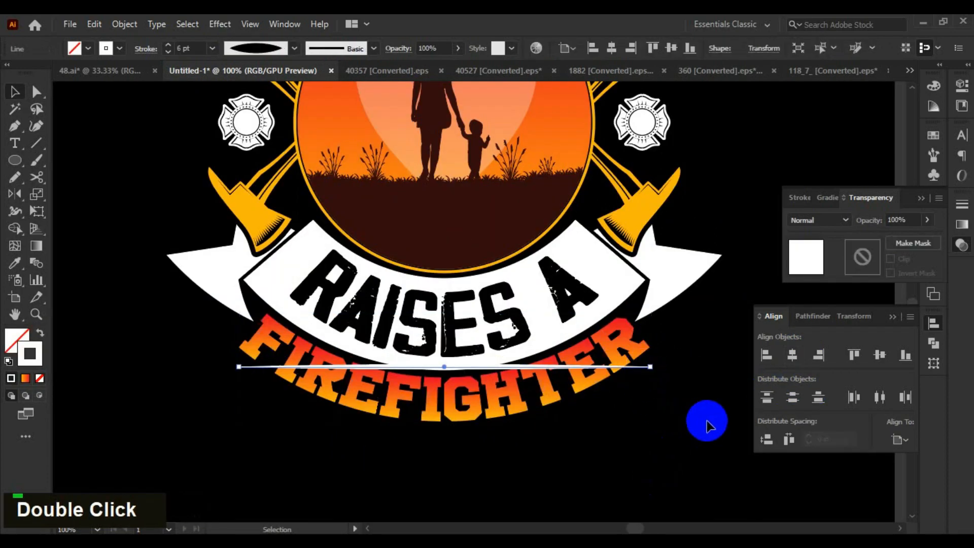
key("Up")
key("Up")
key("Up")
key("Up")
key("Up")
Bend the tapered line below FIREFIGHTER with a horizontal Arc warp of -45% and nudge it slightly up
left_click(218, 25)
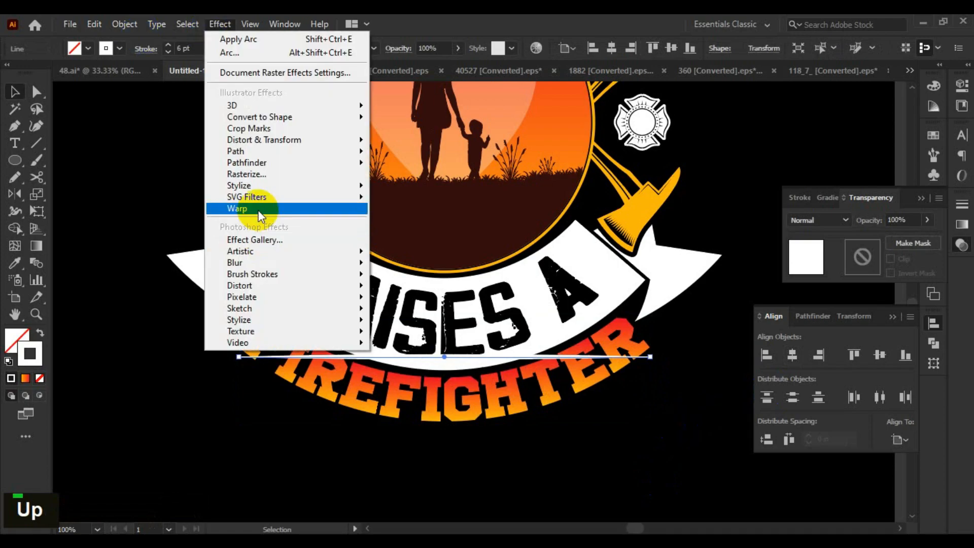
mouse_move(254, 210)
left_click(401, 209)
left_click_drag(768, 157, 758, 154)
left_click(847, 158)
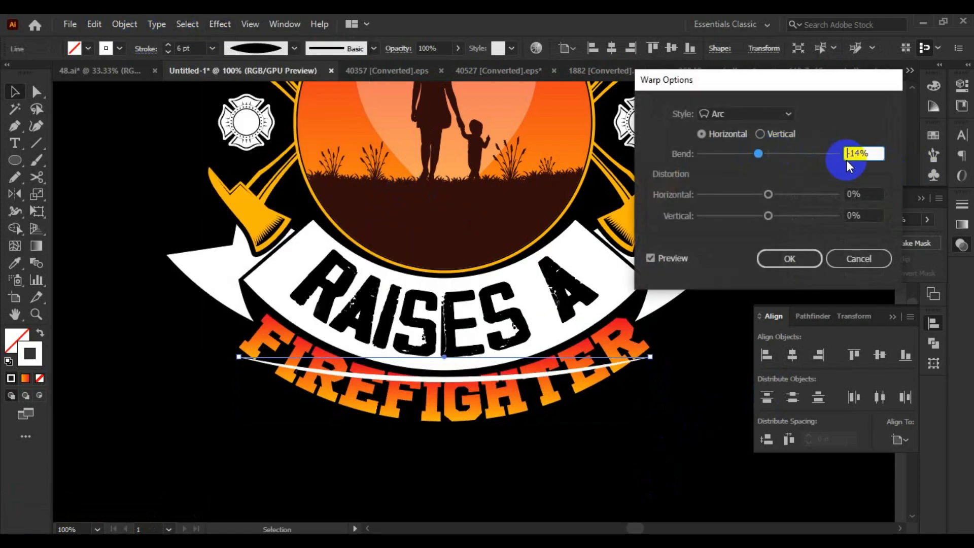
scroll(885, 163, "down", 20)
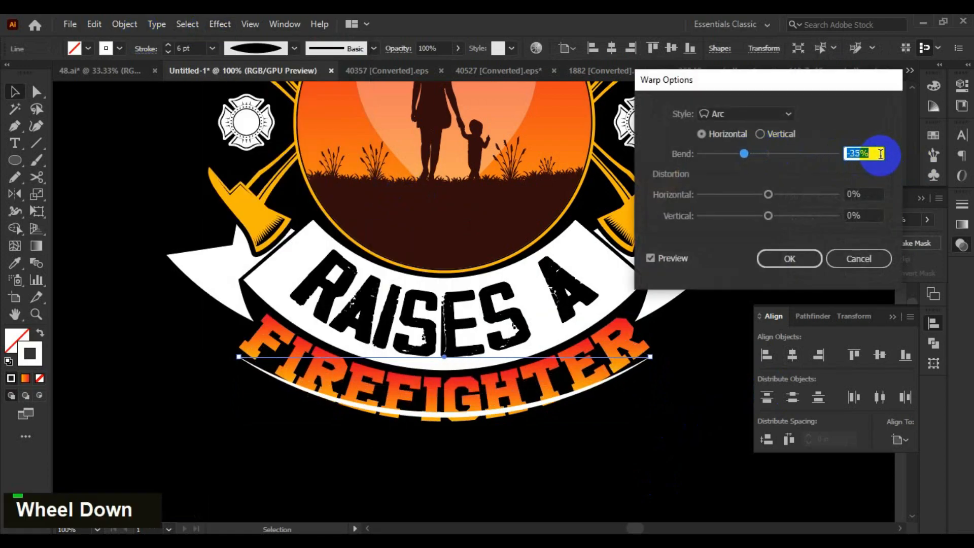
scroll(885, 163, "down", 3)
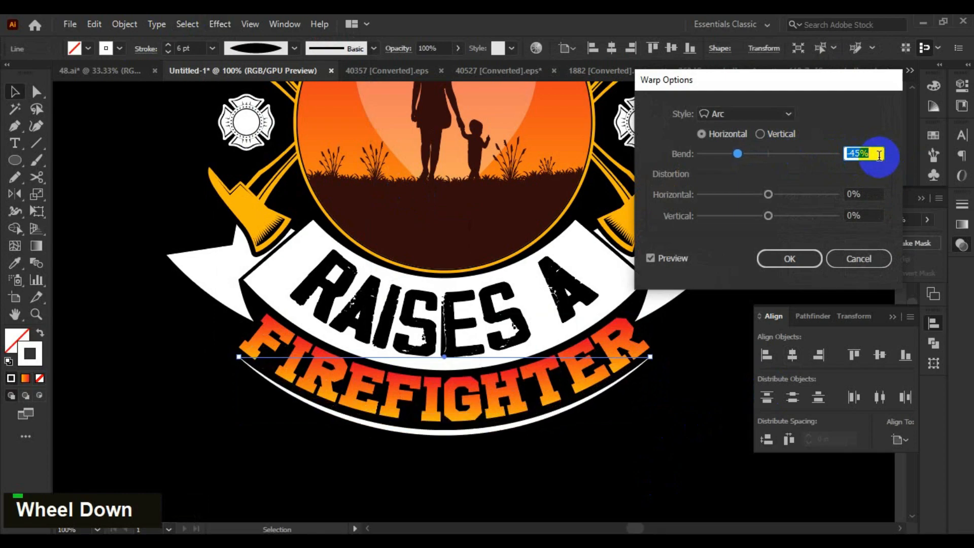
scroll(879, 154, "up", 1)
scroll(880, 155, "down", 1)
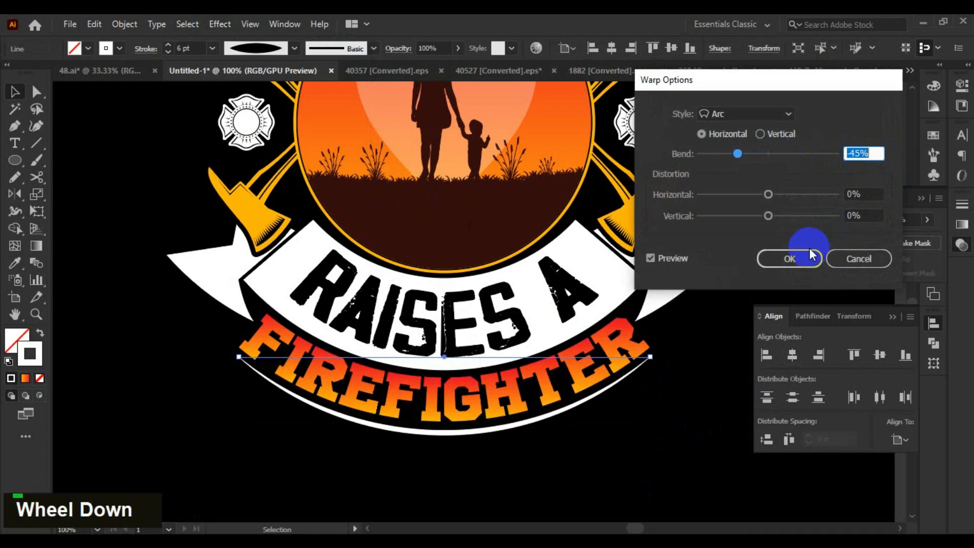
left_click(790, 260)
key("Up")
key("Up")
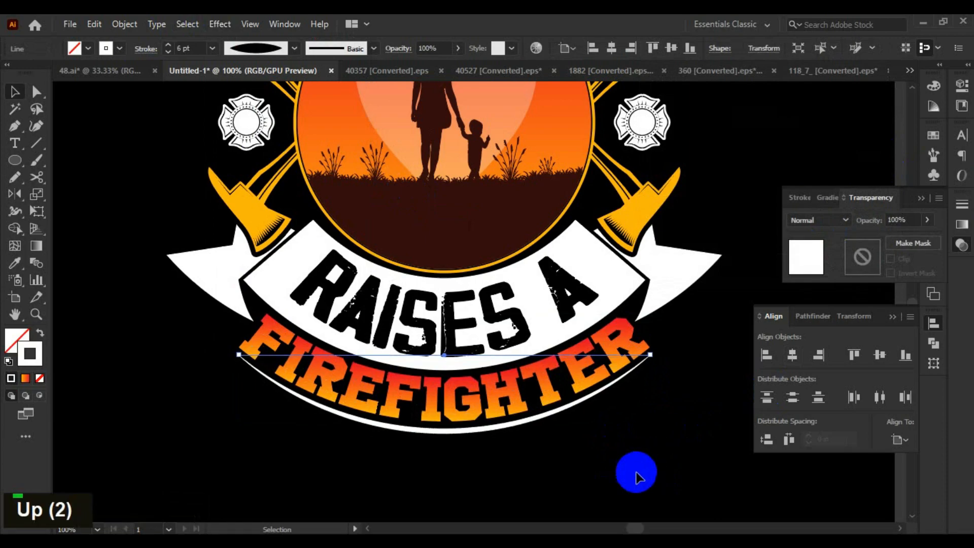
Expand the appearance of the arched line under FIREFIGHTER into a filled shape
scroll(583, 478, "down", 3)
scroll(555, 459, "up", 1)
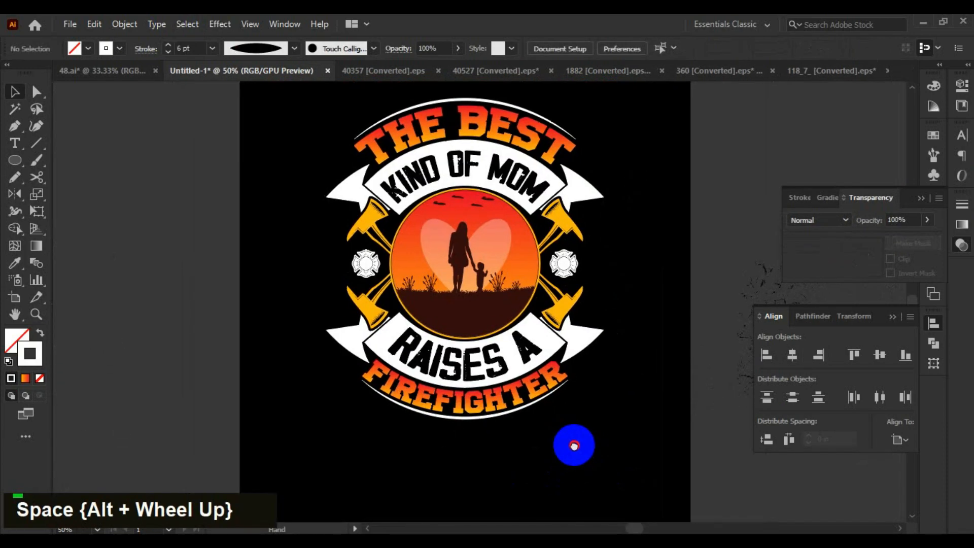
left_click(504, 420)
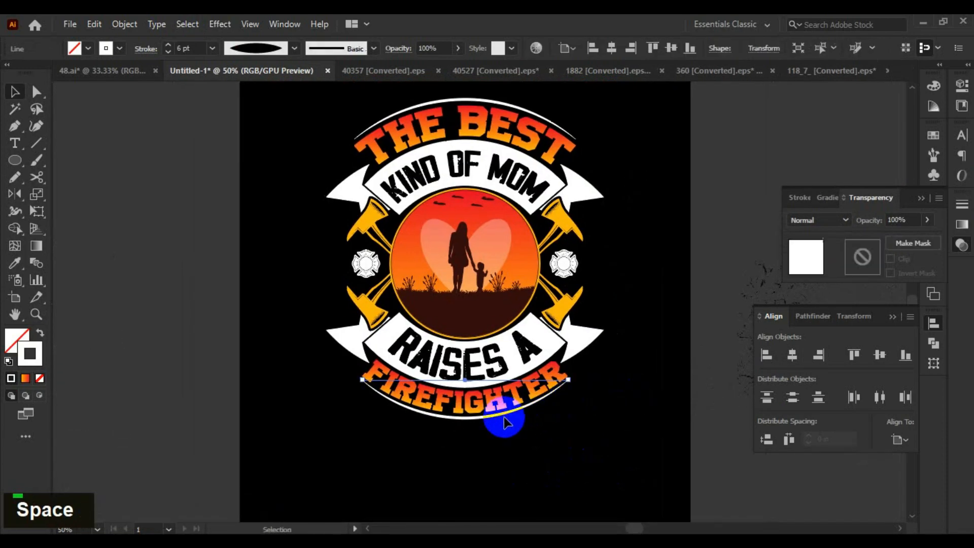
left_click(124, 24)
left_click(251, 207)
double_click(360, 446)
Apply the yellow-to-red linear gradient to the fill of the expanded arc under FIREFIGHTER, leaving its stroke at none
scroll(491, 397, "up", 2)
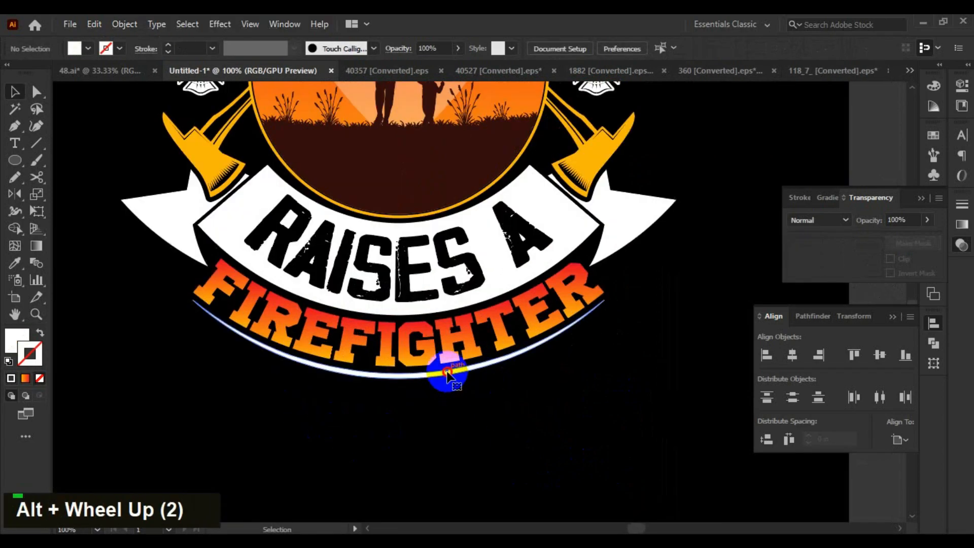
left_click(446, 373)
left_click(964, 226)
left_click(872, 305)
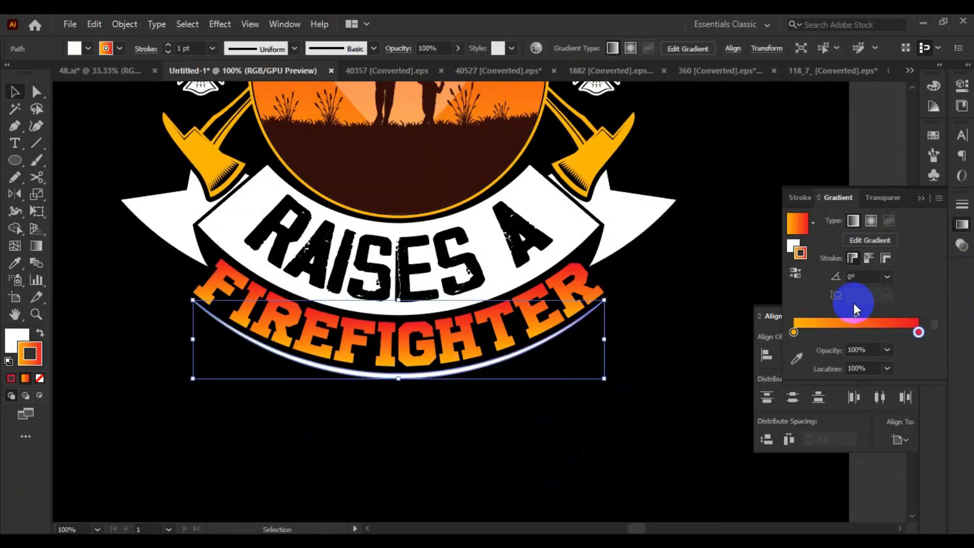
left_click(40, 378)
left_click(17, 340)
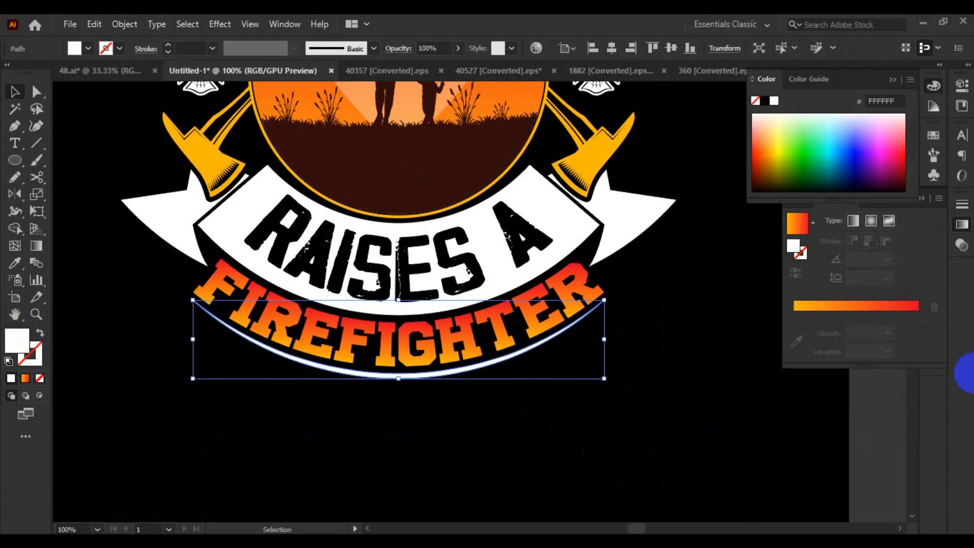
left_click(888, 324)
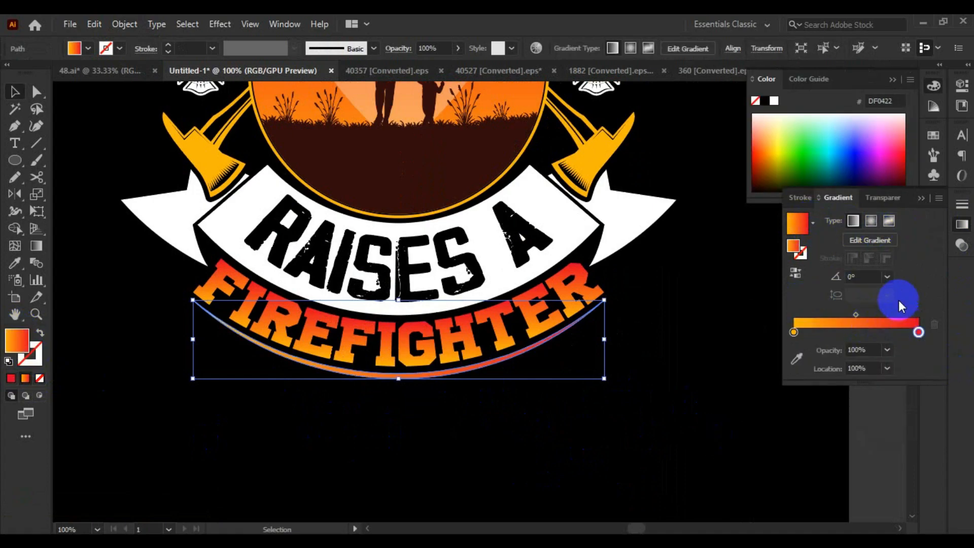
Change both colour stops of the lower arc's gradient to white
left_click(919, 332)
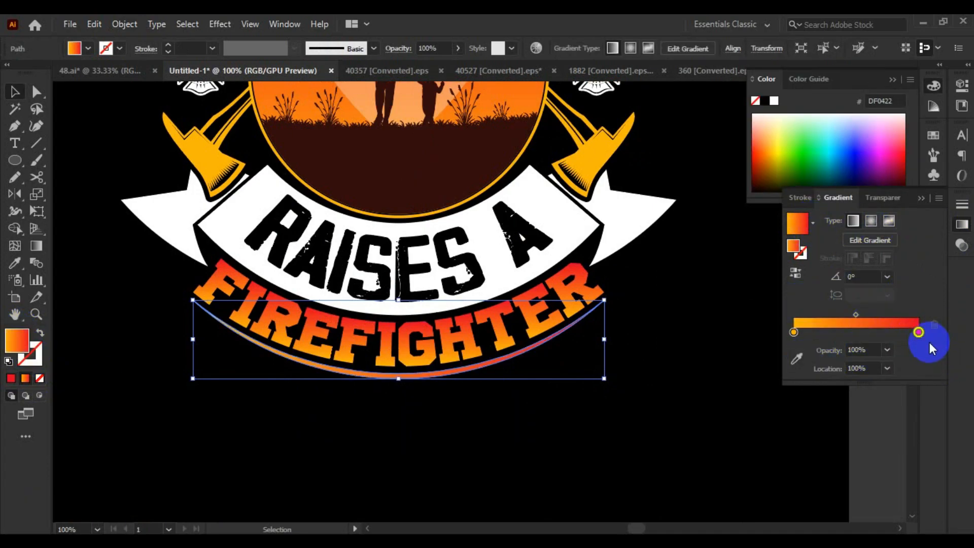
double_click(918, 332)
left_click(755, 376)
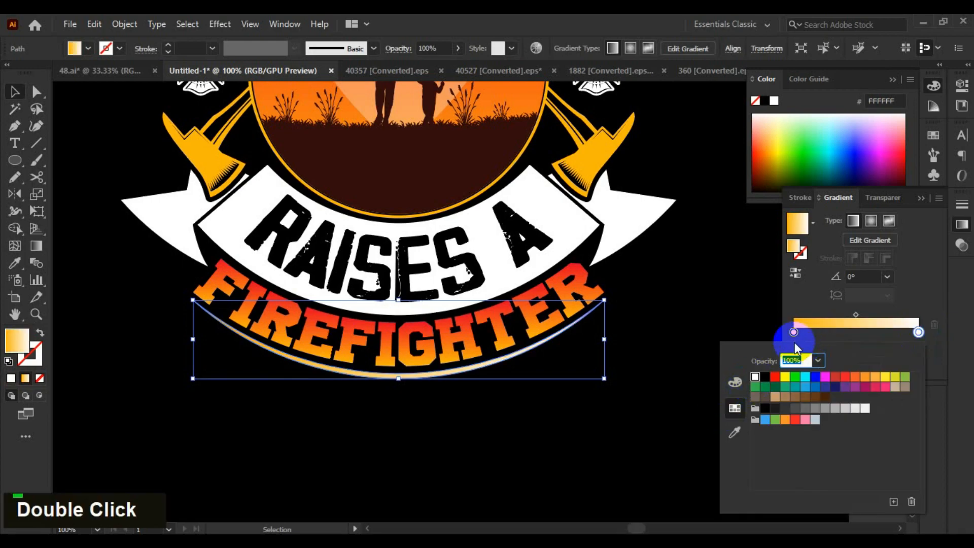
double_click(794, 333)
left_click(756, 378)
Set the end stop of the lower arc's gradient to 50% opacity and make the gradient radial
left_click(919, 332)
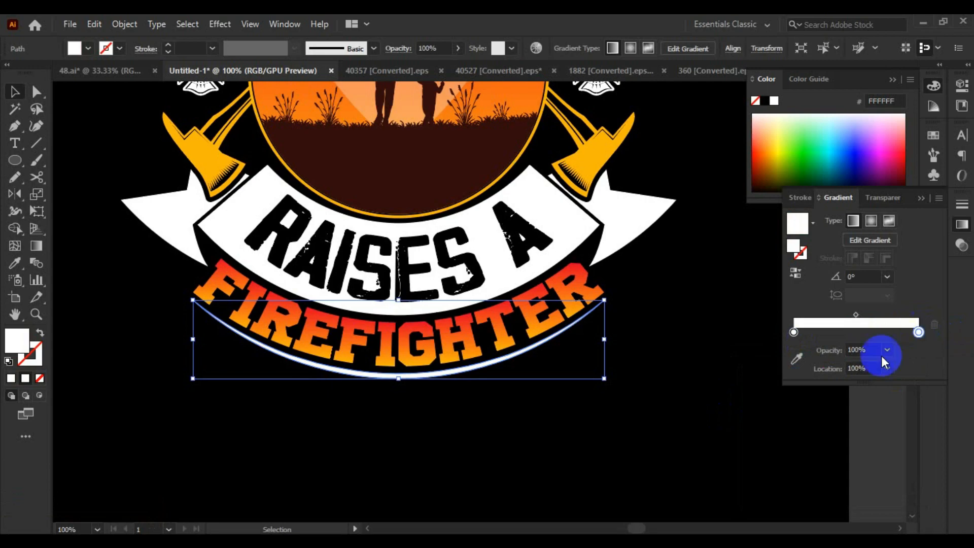
type("50")
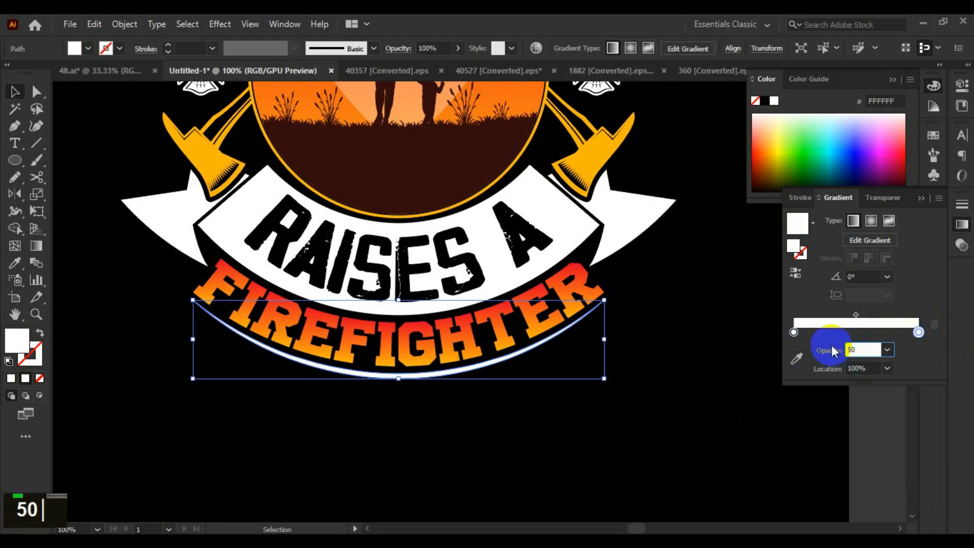
key("Return")
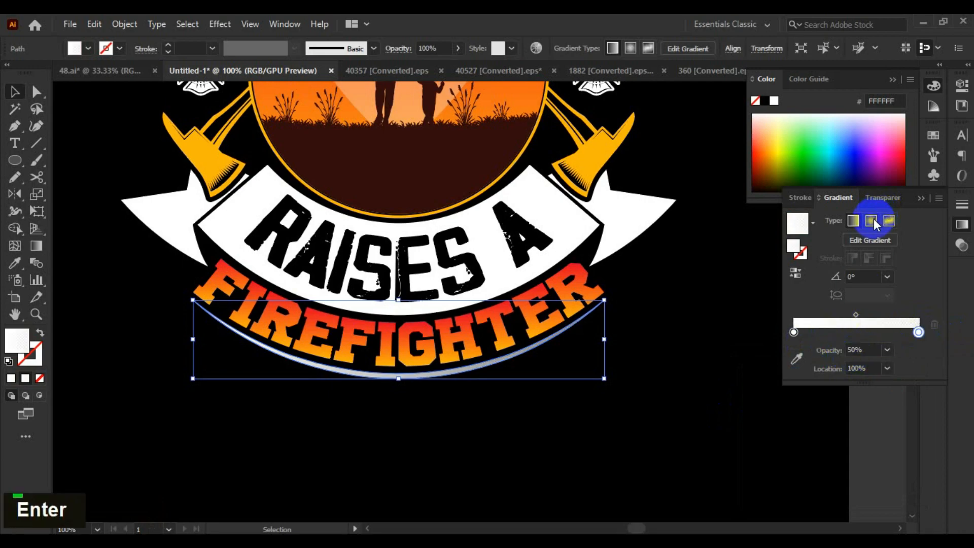
left_click(875, 223)
left_click(691, 442)
left_click(497, 360)
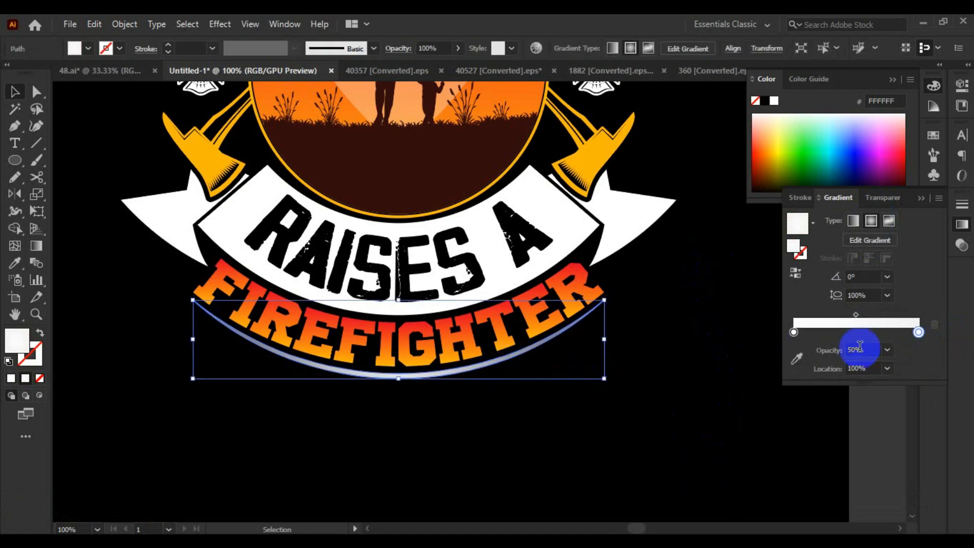
Add a white stop with 100% opacity at about 44% along the lower arc's gradient
left_click_drag(854, 327, 853, 328)
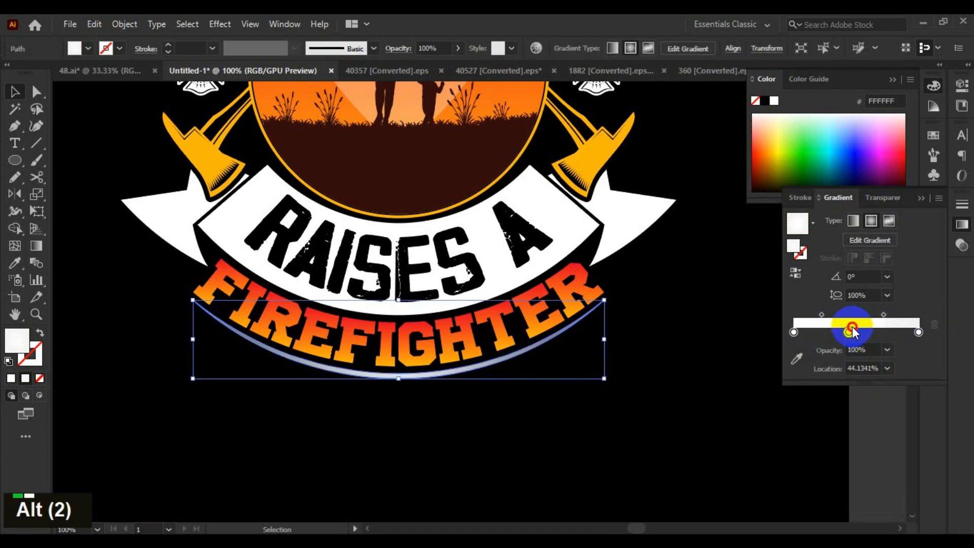
left_click(633, 442)
scroll(616, 406, "down", 2)
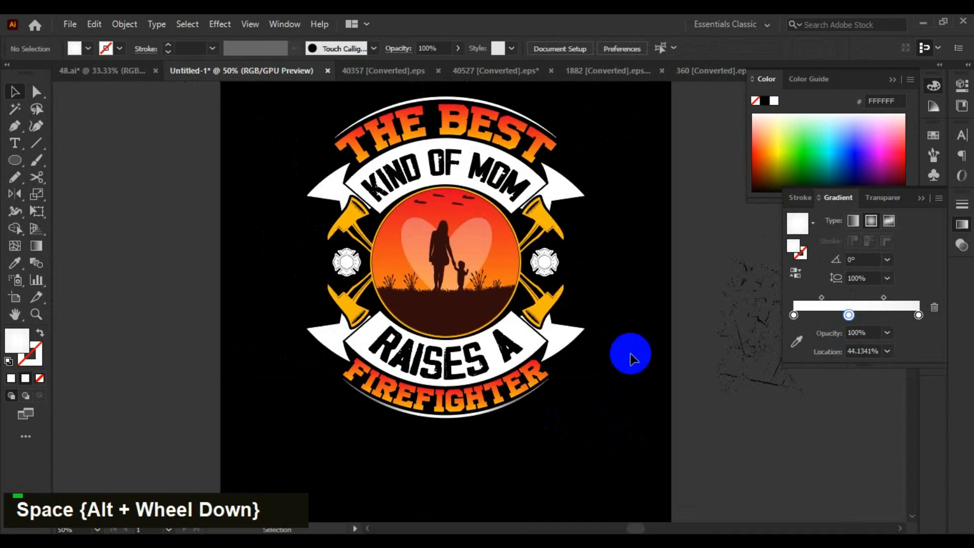
Expand the appearance of the arched line above THE BEST into a filled shape
scroll(655, 320, "up", 2)
left_click(528, 137)
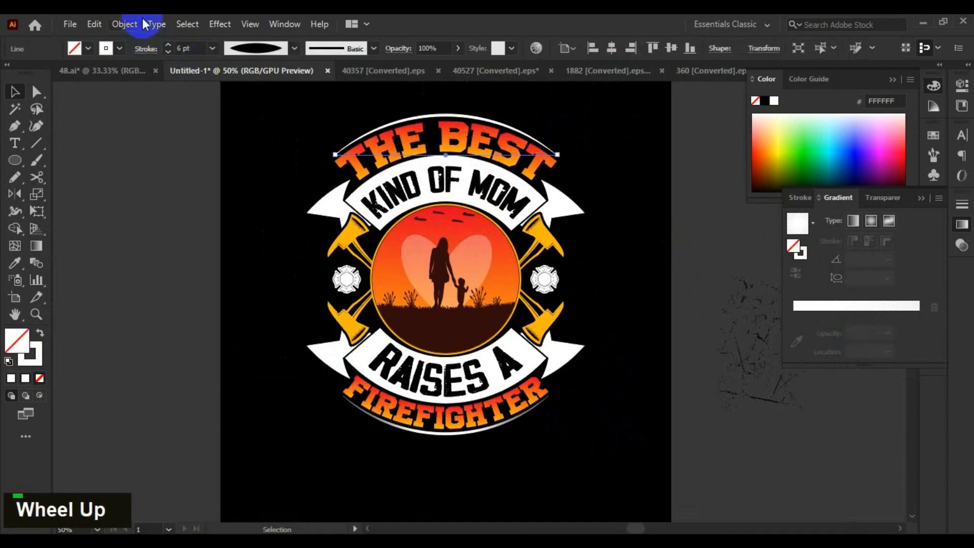
left_click(127, 23)
left_click(217, 213)
left_click(202, 223)
Copy the white fading gradient from the arc under FIREFIGHTER to the arc above THE BEST with the Eyedropper
left_click(486, 122)
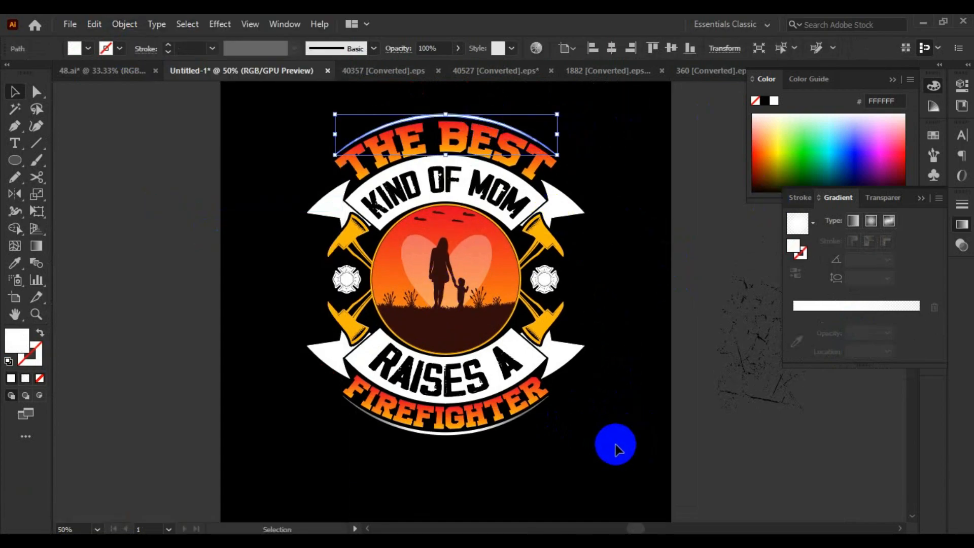
key("i")
left_click(451, 434)
key("v")
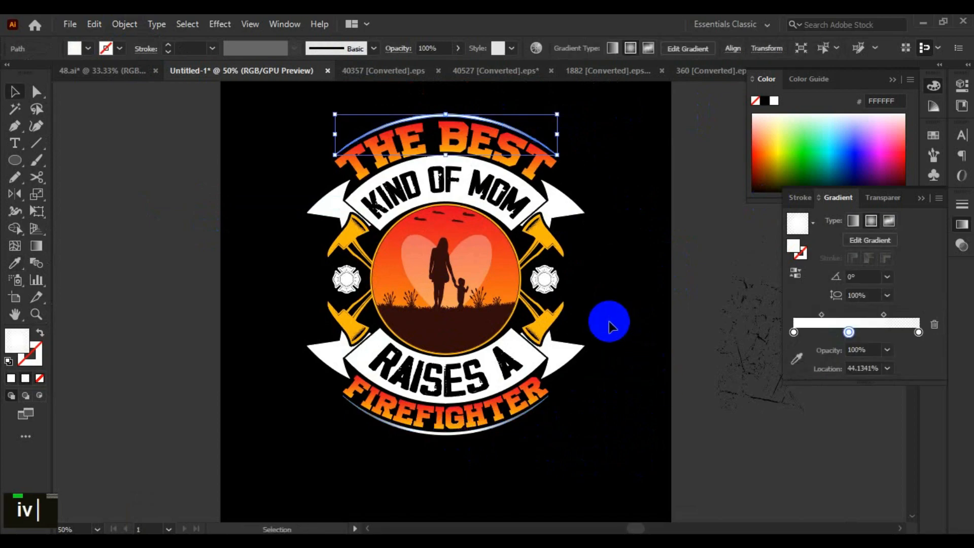
left_click(601, 283)
scroll(603, 285, "down", 1)
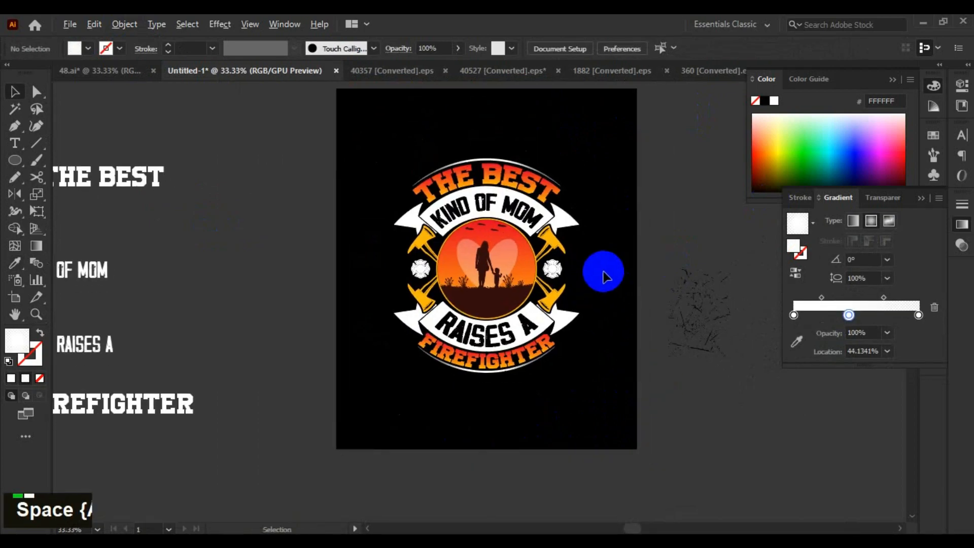
scroll(599, 265, "up", 1)
left_click_drag(597, 263, 574, 282)
scroll(591, 257, "down", 1)
key("space")
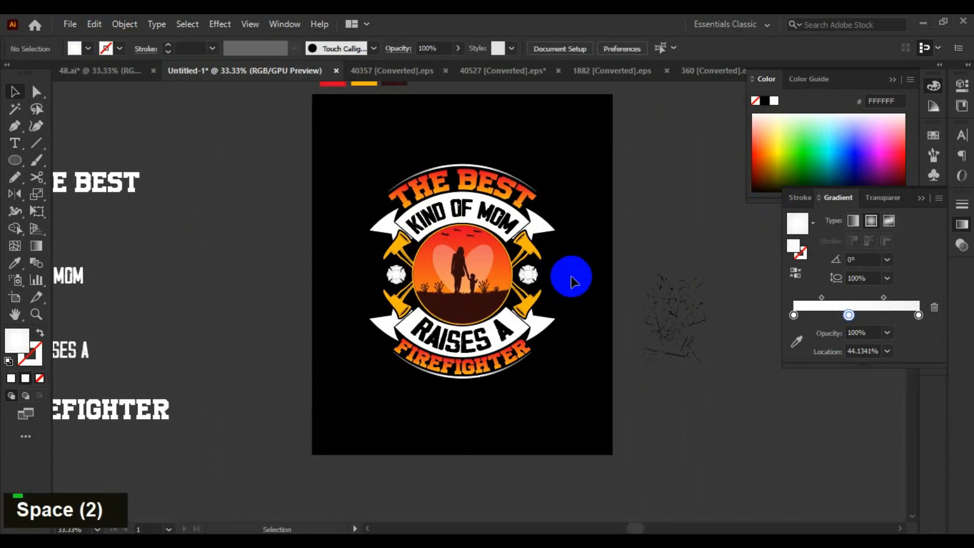
Isolate the sunset circle group, scale down the two grass clumps left of the mother, and leave isolation
scroll(437, 239, "up", 1)
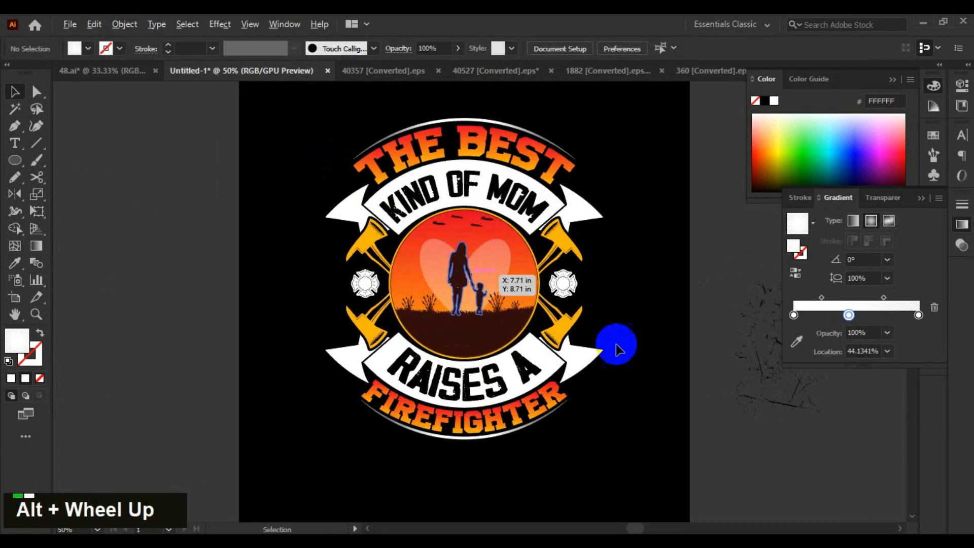
scroll(430, 314, "up", 2)
scroll(430, 315, "up", 1)
left_click(354, 304)
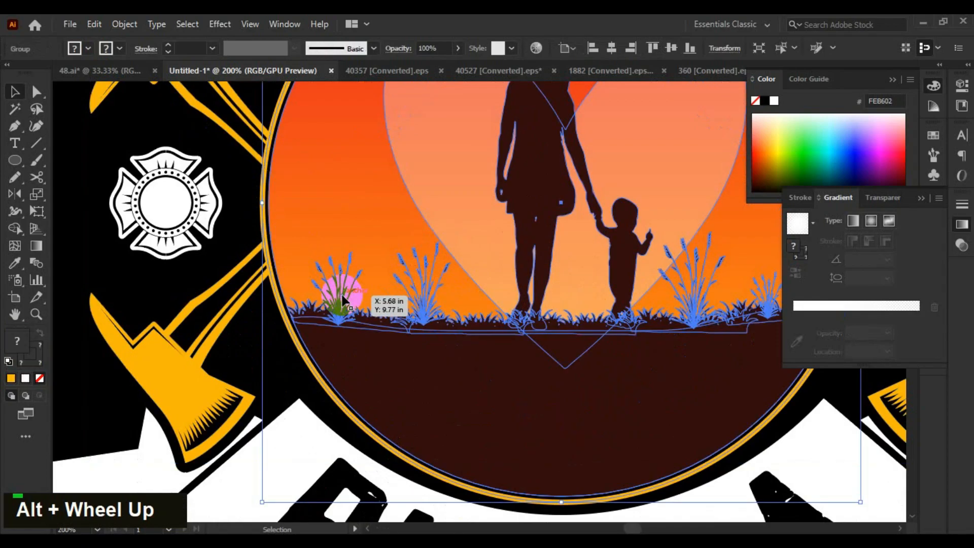
double_click(348, 303)
scroll(339, 287, "up", 2)
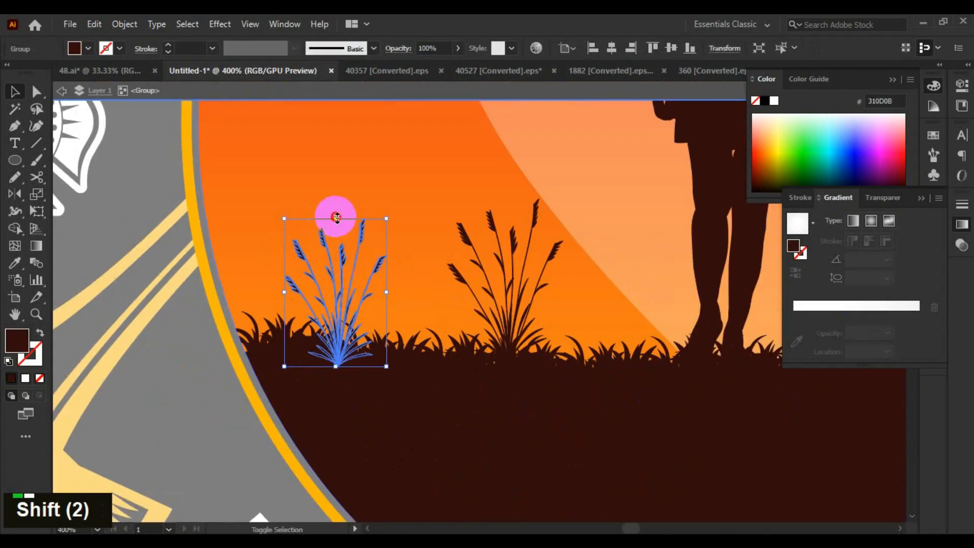
left_click(335, 242, "shift")
left_click(505, 276, "shift")
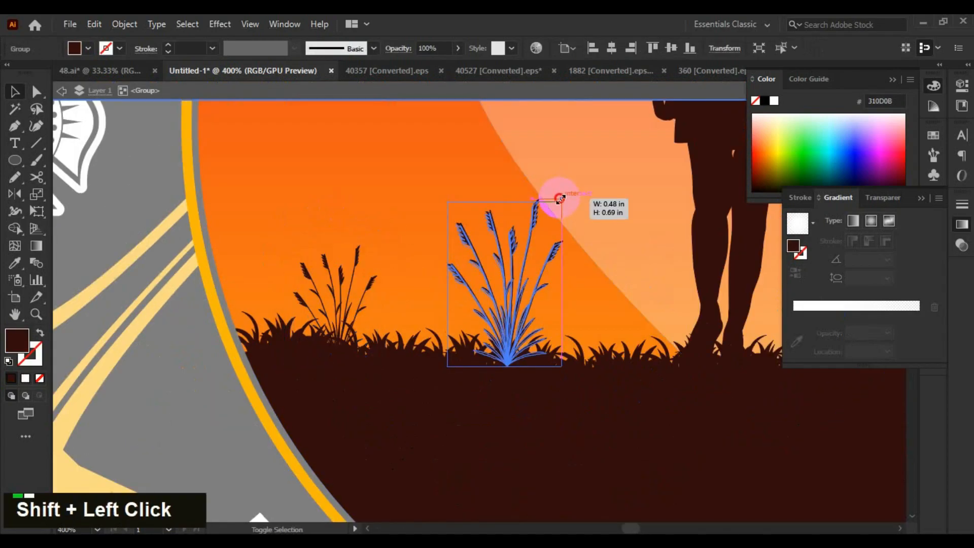
scroll(400, 258, "down", 4)
double_click(254, 283)
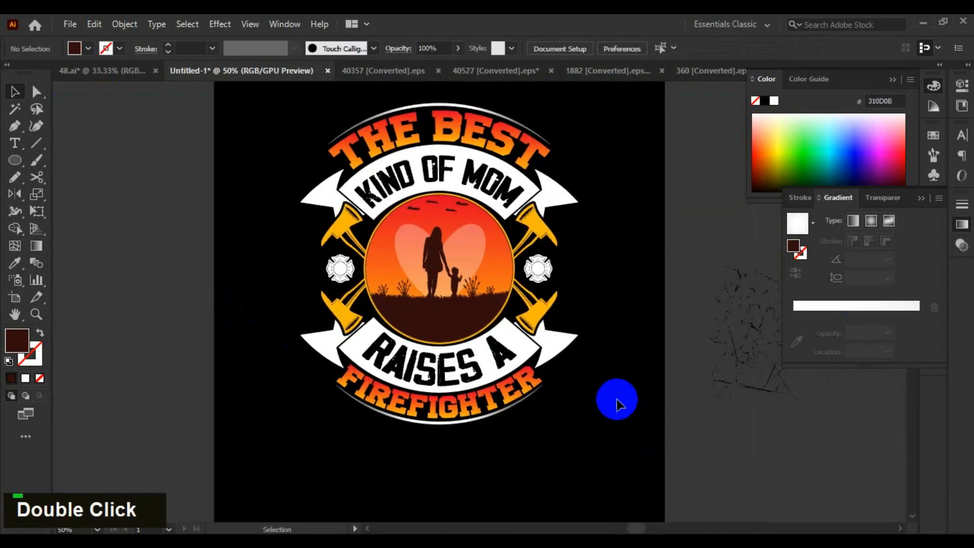
Group the whole T-shirt design and centre it vertically on the artboard
scroll(601, 433, "down", 1)
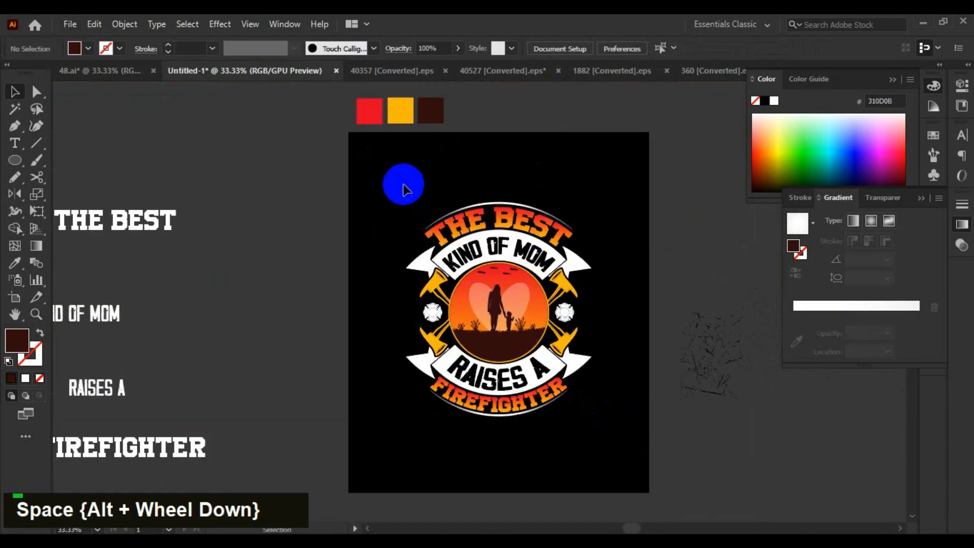
left_click_drag(402, 185, 629, 406)
key("space")
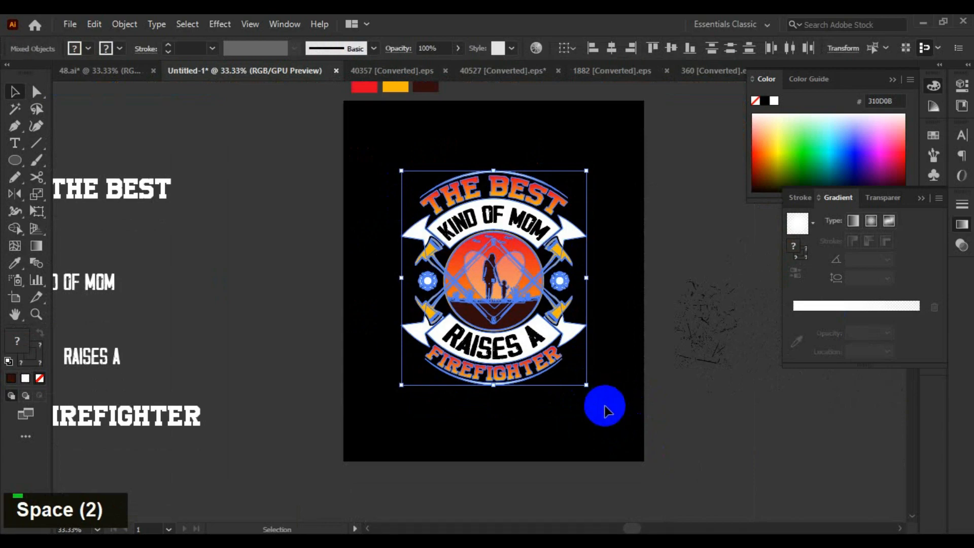
key("ctrl+g")
left_click(961, 246)
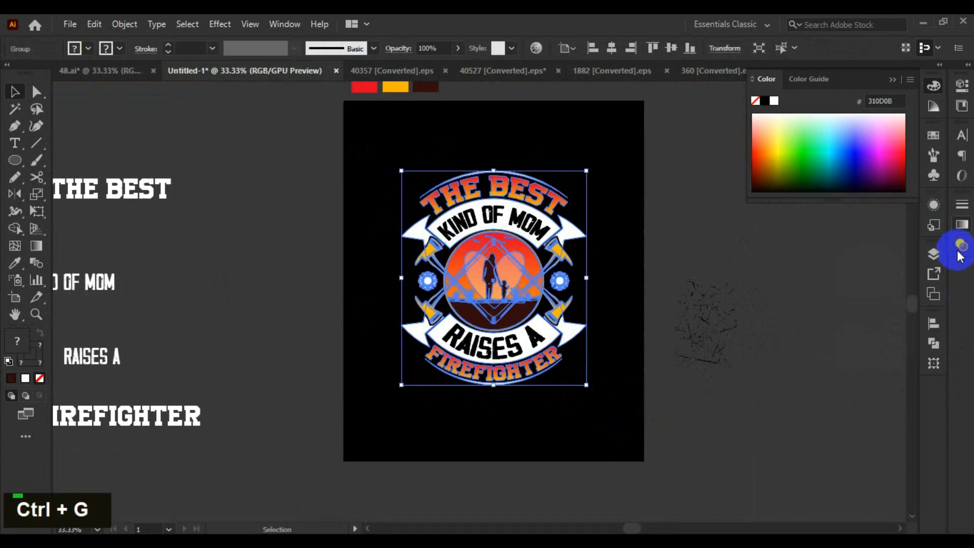
left_click(934, 326)
double_click(880, 354)
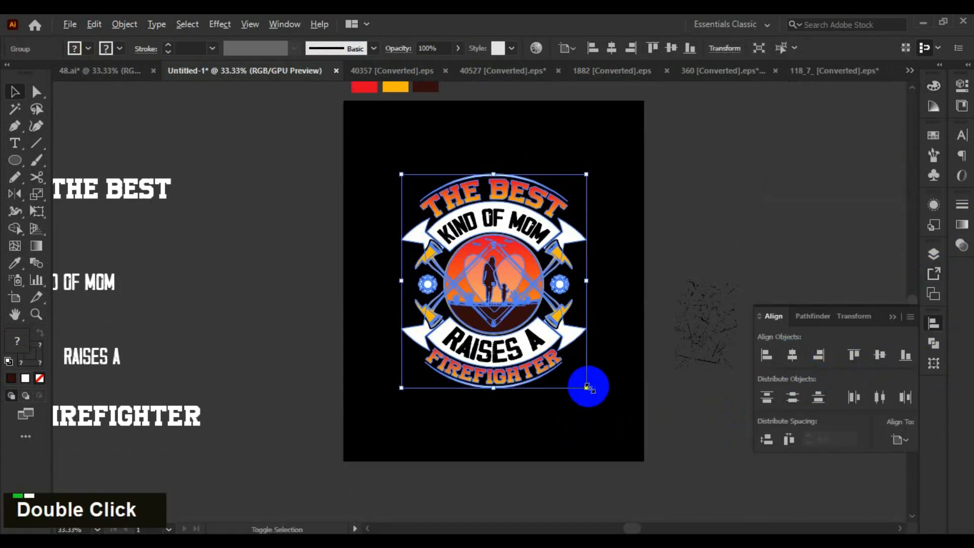
Enlarge the grouped design proportionally from its centre until it nearly fills the artboard width
left_click_drag(587, 388, 687, 450)
double_click(687, 427)
scroll(660, 411, "up", 1)
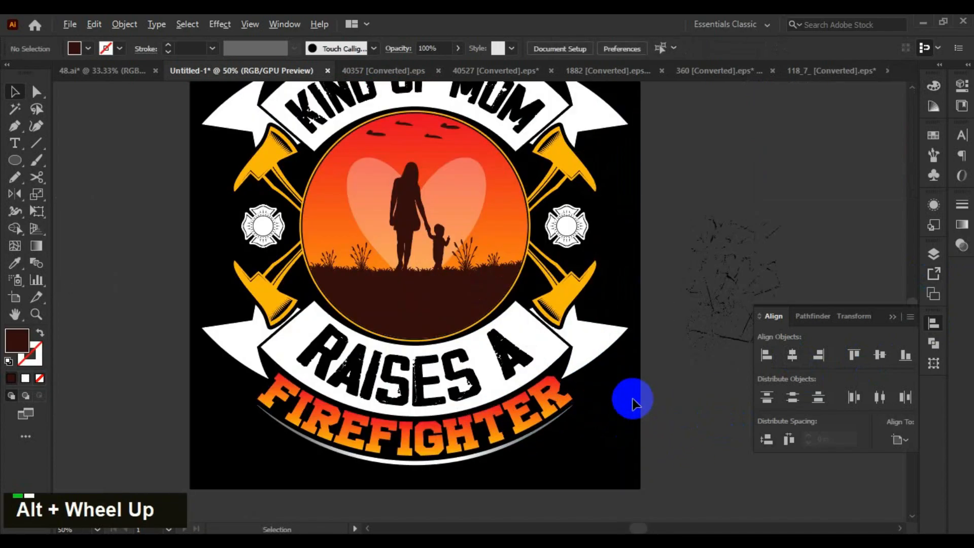
Isolate the upper pair of axes inside the design group and fill their hollow handles with yellow-orange using the Shape Builder
scroll(620, 261, "down", 1)
scroll(611, 264, "up", 3)
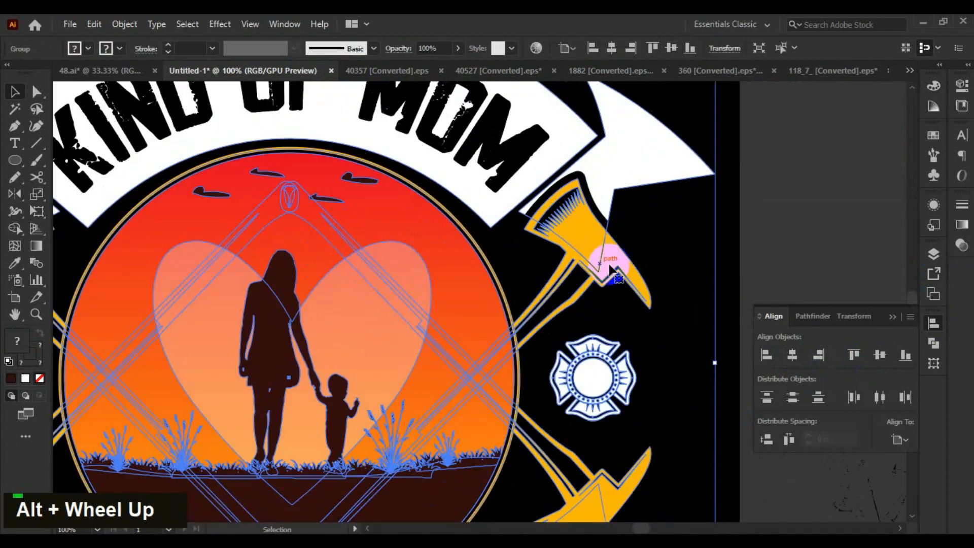
double_click(616, 261)
scroll(616, 263, "down", 1)
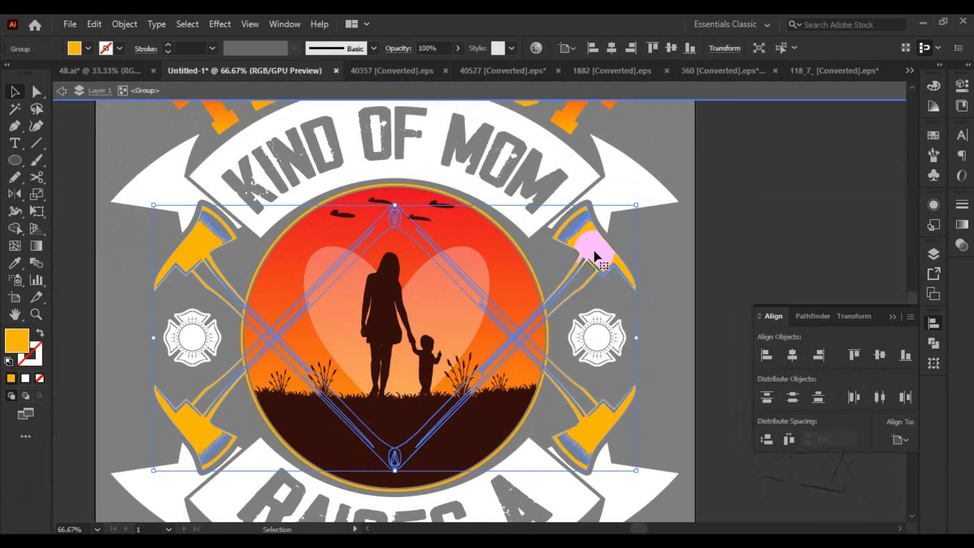
double_click(592, 248)
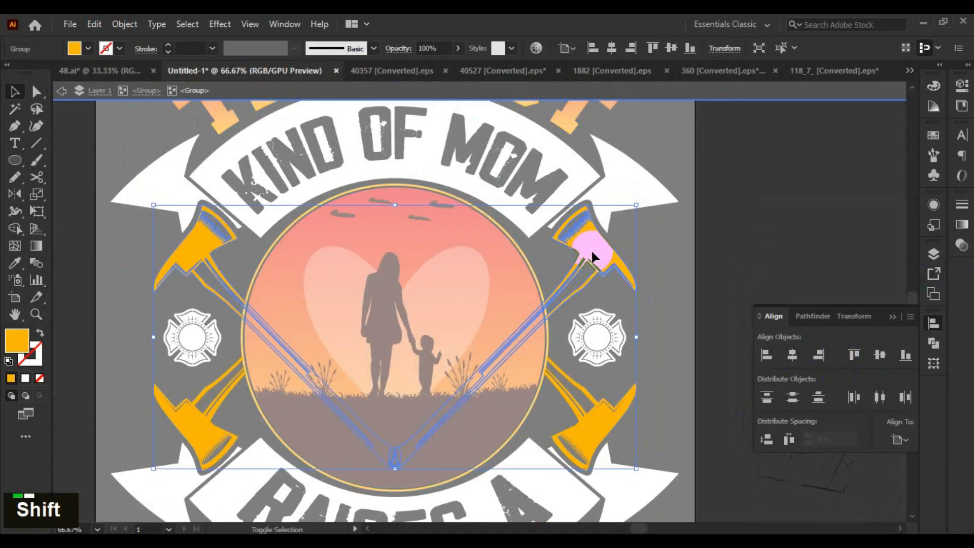
key("shift+m")
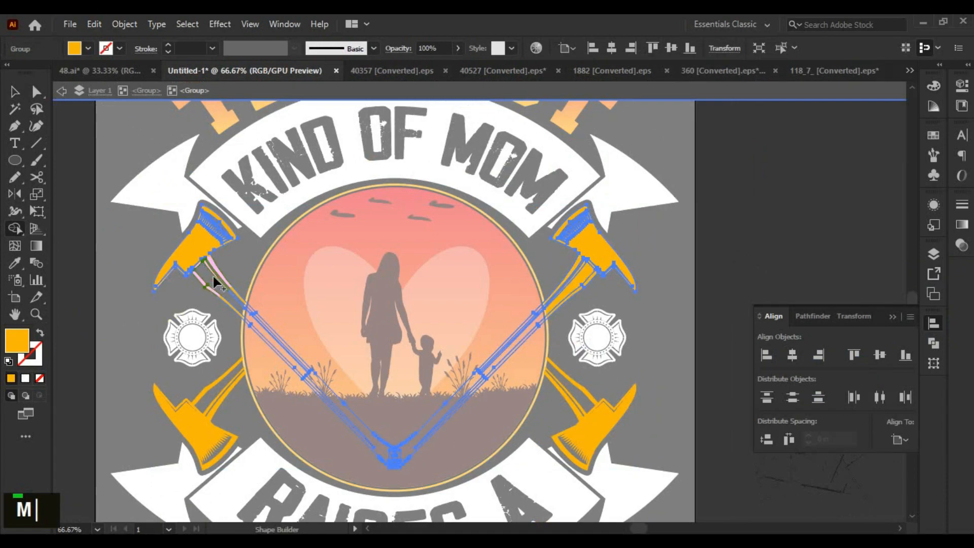
key("v")
Fill the hollow handles of the lower pair of axes with yellow-orange using the Shape Builder, and leave isolation
left_click(202, 430)
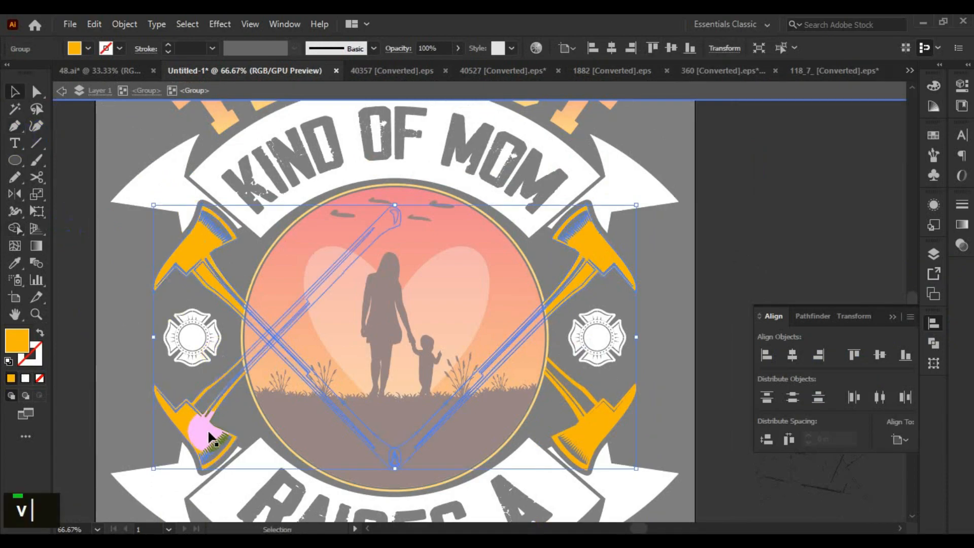
key("shift+m")
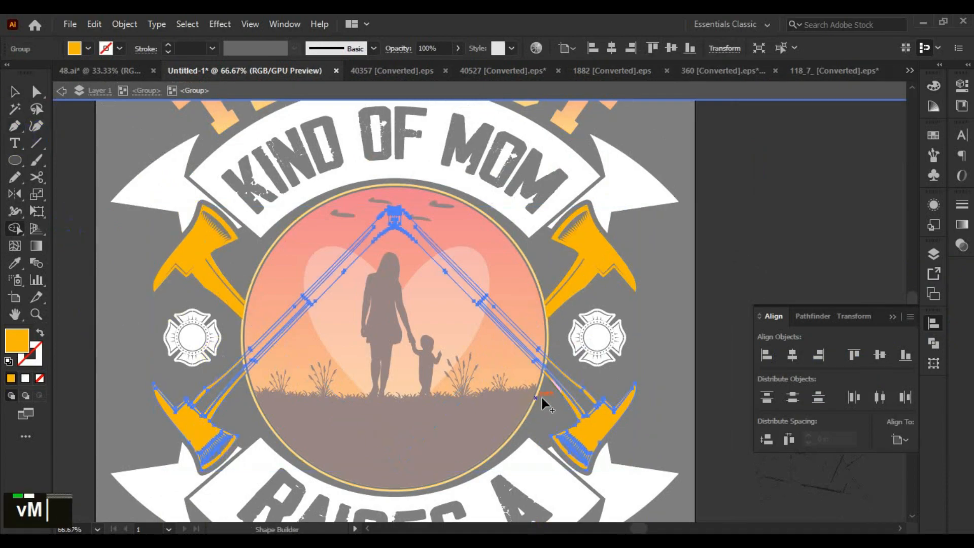
left_click(14, 93)
double_click(663, 253)
scroll(679, 244, "down", 3)
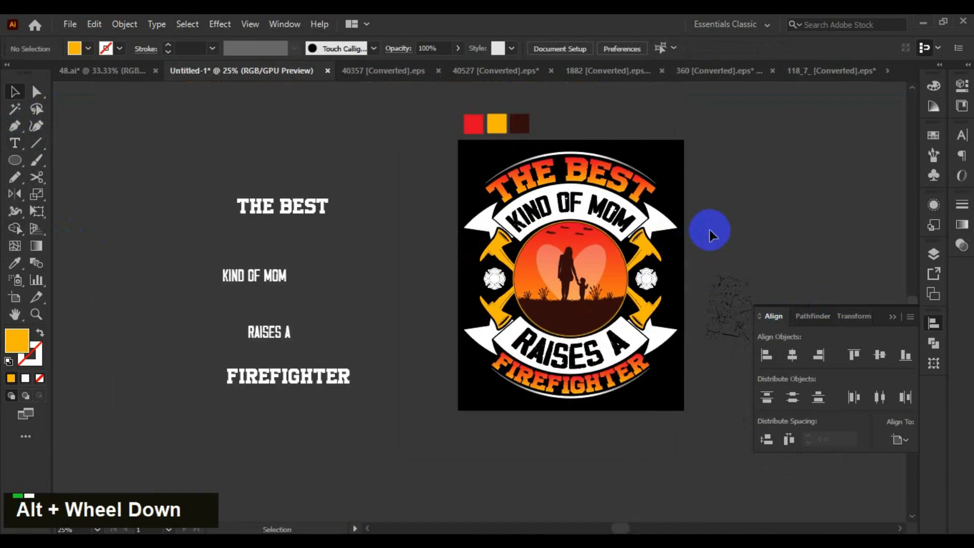
Unlock the black background rectangle and fill it with the dark brown sampled from the third swatch above the artboard
scroll(692, 253, "up", 1)
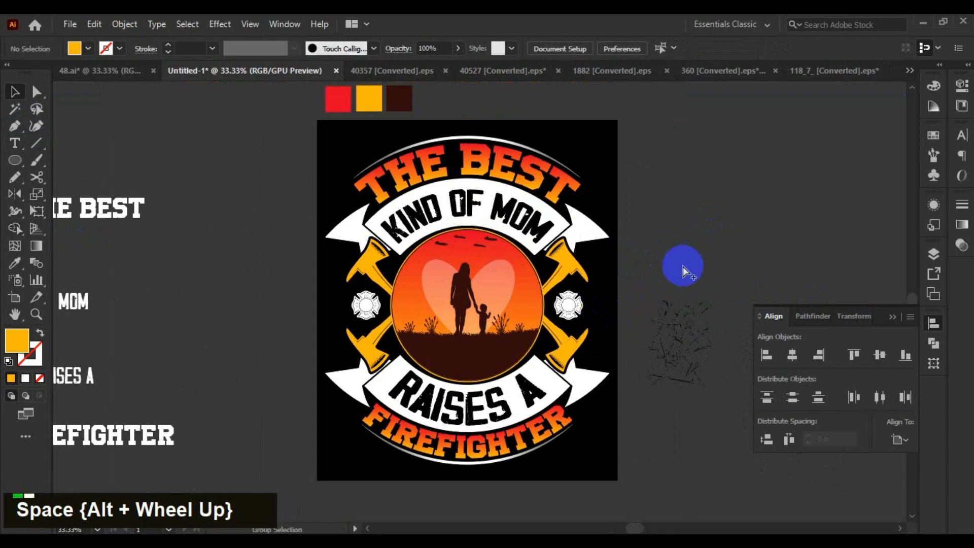
key("ctrl+alt+2")
key("i")
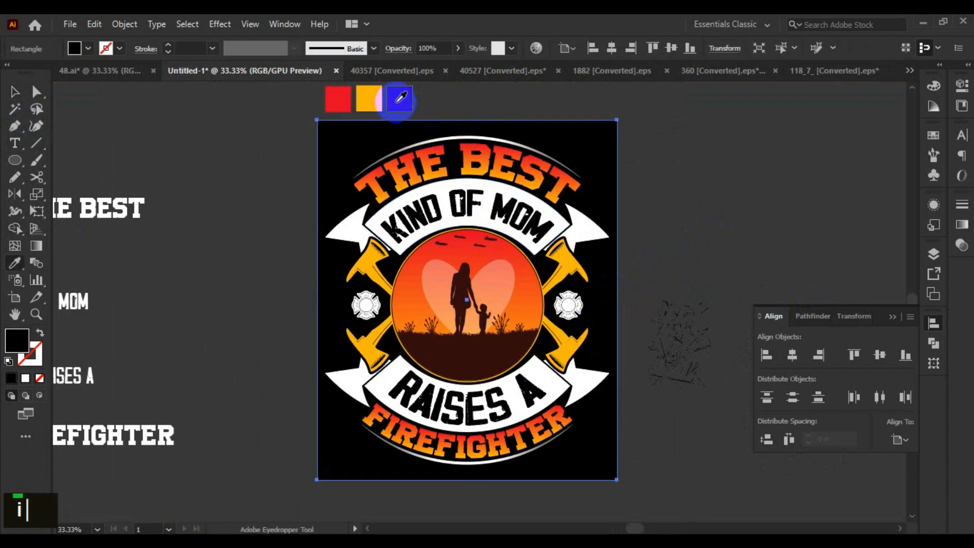
left_click(399, 98)
key("v")
left_click(668, 220)
Enlarge the black grunge texture beside the artboard, bring it to the front and centre it on the artboard
scroll(634, 437, "down", 1)
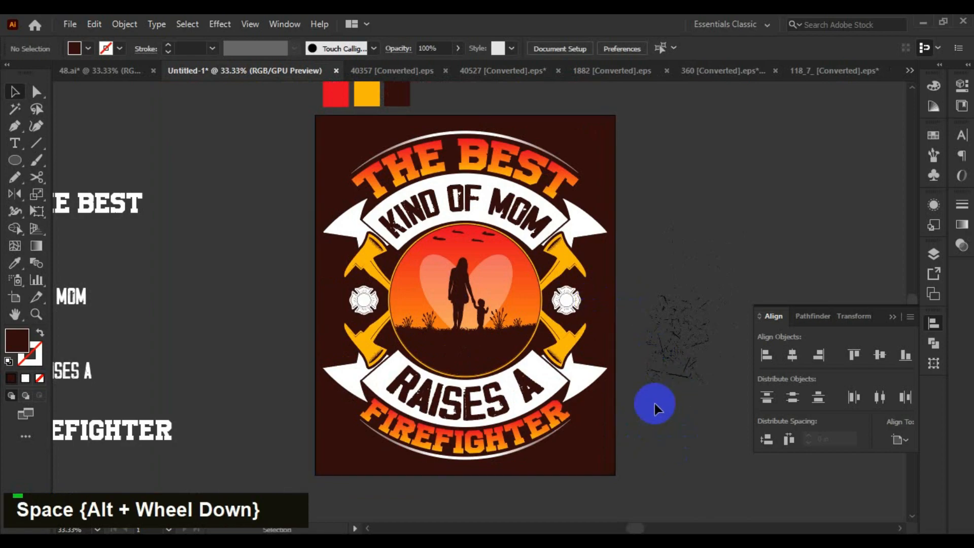
left_click(693, 369)
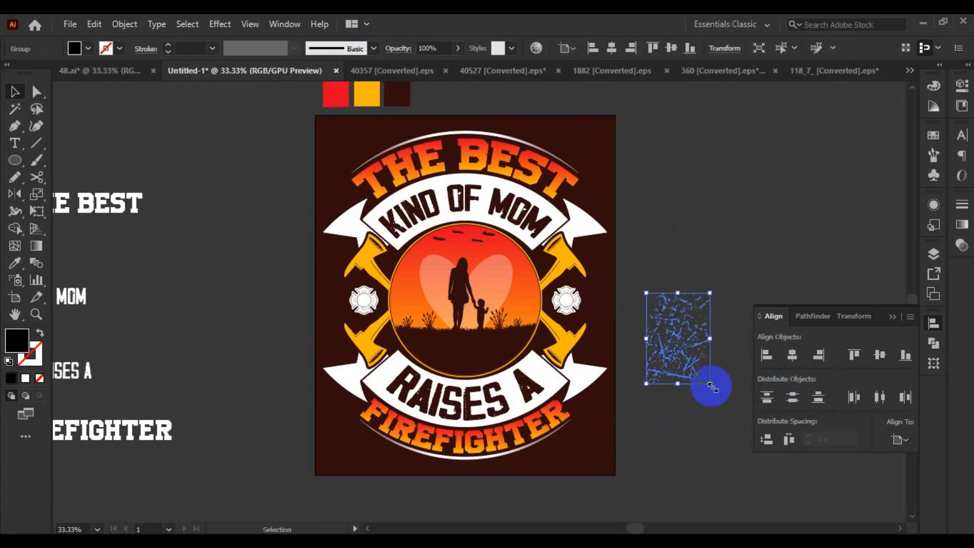
left_click_drag(710, 386, 746, 492)
right_click(706, 401)
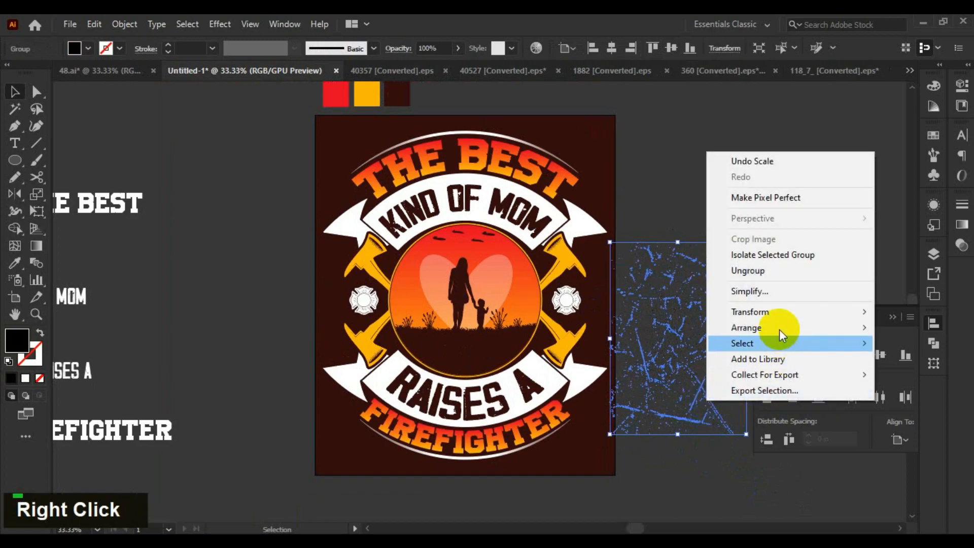
mouse_move(779, 327)
left_click(663, 330)
left_click(887, 356)
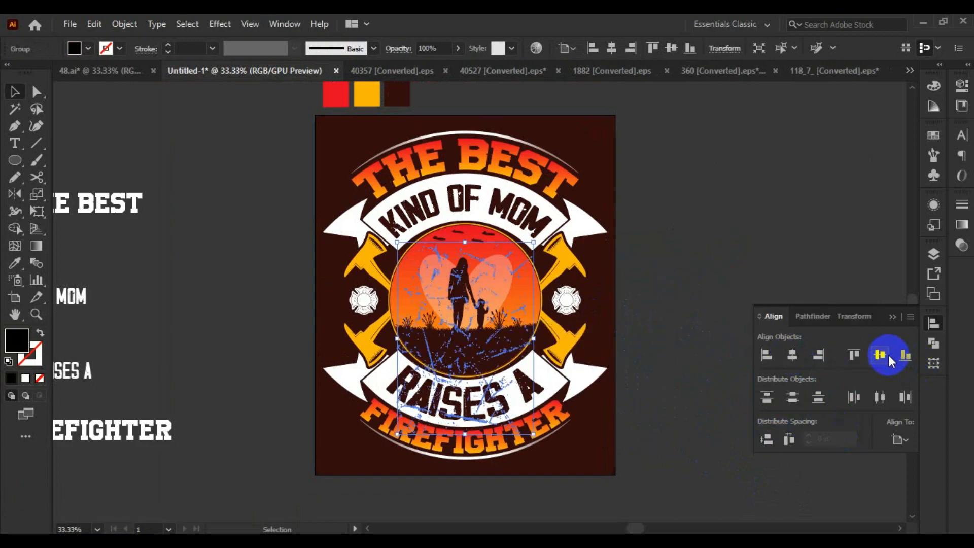
Enlarge the grunge texture until it covers the whole design and recolour it with the background's dark brown using the Eyedropper
left_click_drag(533, 434, 635, 508)
left_click(695, 441)
scroll(659, 473, "up", 2)
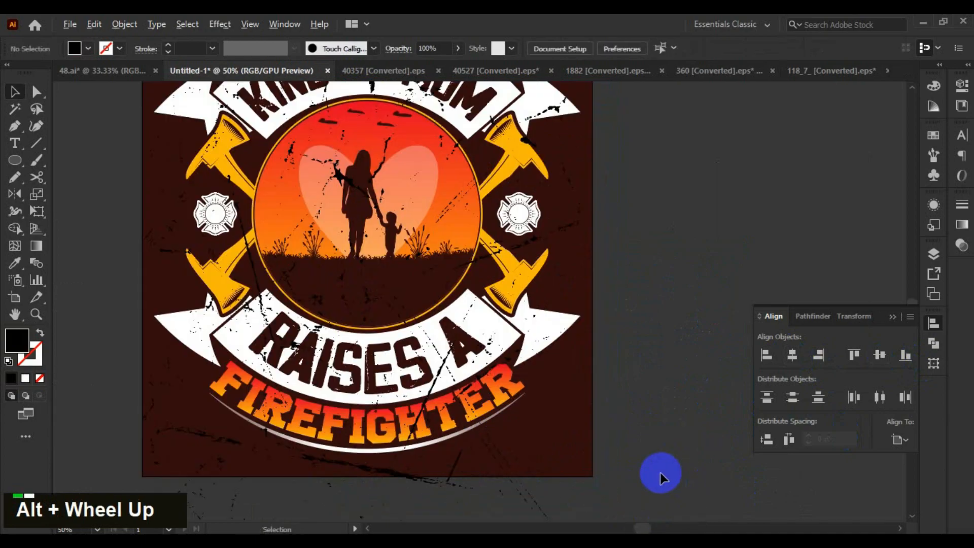
left_click(415, 484)
key("i")
left_click(572, 452)
key("v")
left_click(641, 375)
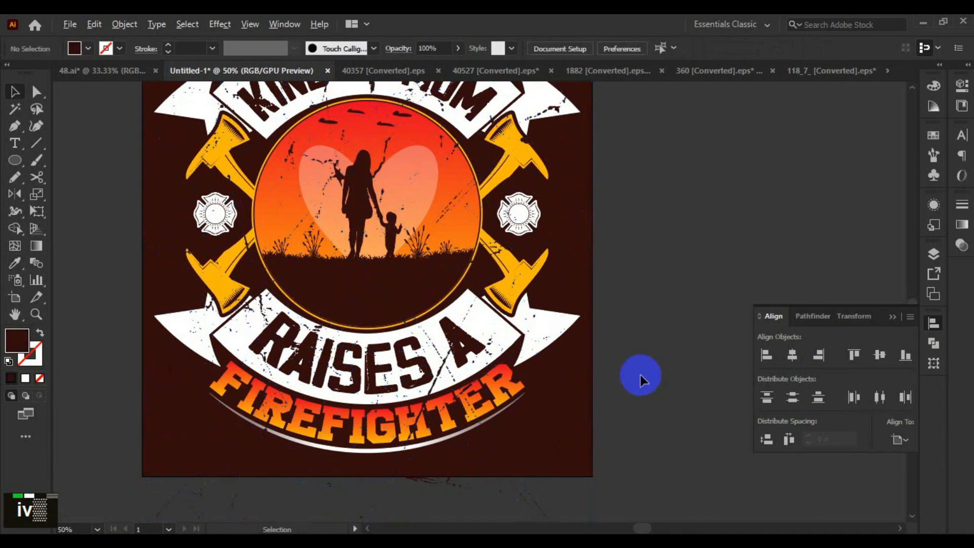
Duplicate the dark brown background rectangle in place and bring the copy to the front
scroll(663, 395, "down", 2, "alt")
scroll(559, 449, "up", 2, "alt")
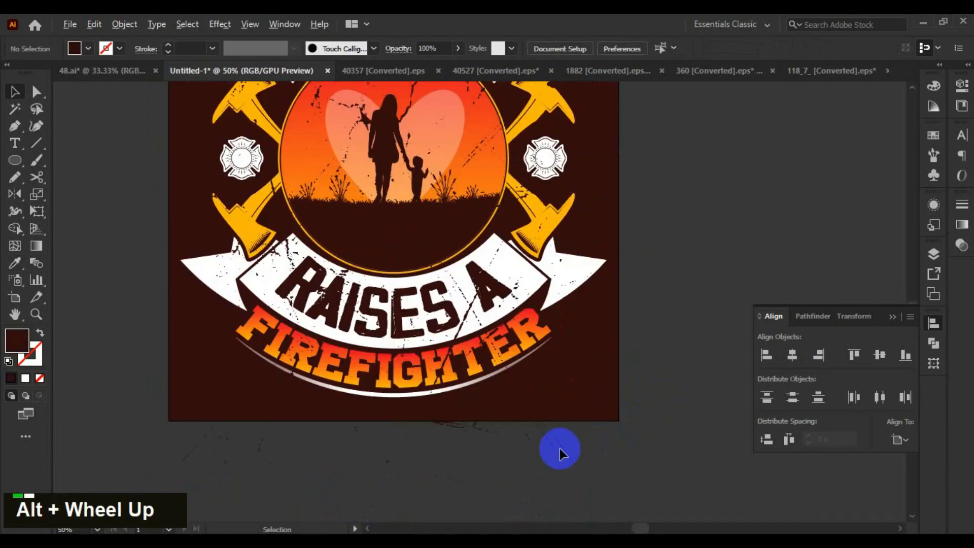
left_click(471, 426)
left_click_drag(619, 463, 700, 395)
left_click(628, 410)
left_click(655, 425)
key("ctrl+c")
key("ctrl+f")
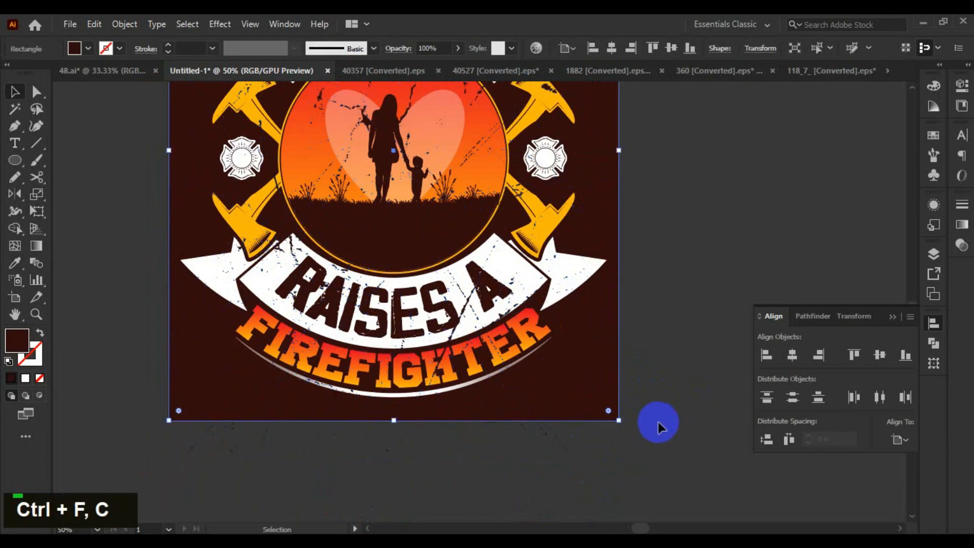
key("ctrl+shift+bracketright")
Try to clip the grunge texture with the front copy of the background rectangle
left_click(550, 434, "shift")
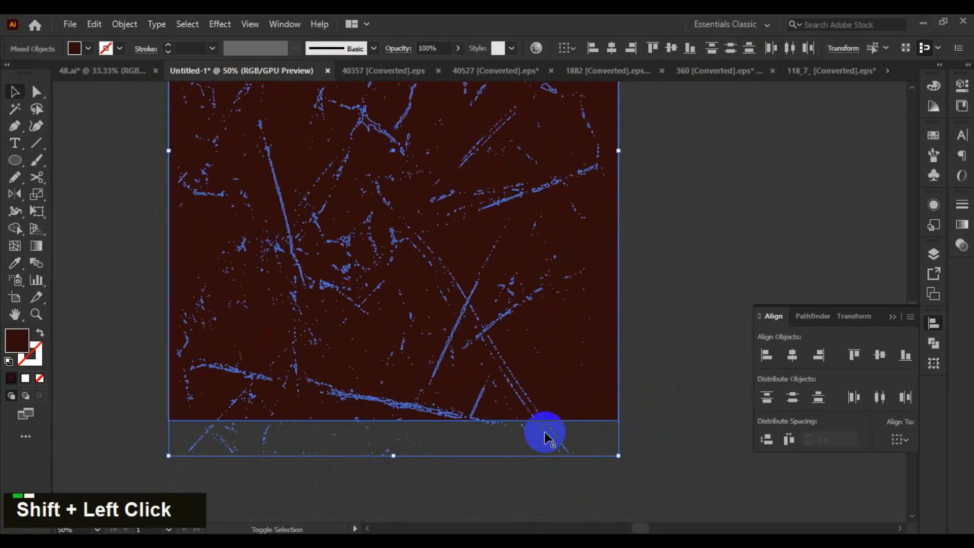
right_click(544, 431)
left_click(629, 323)
left_click(720, 420)
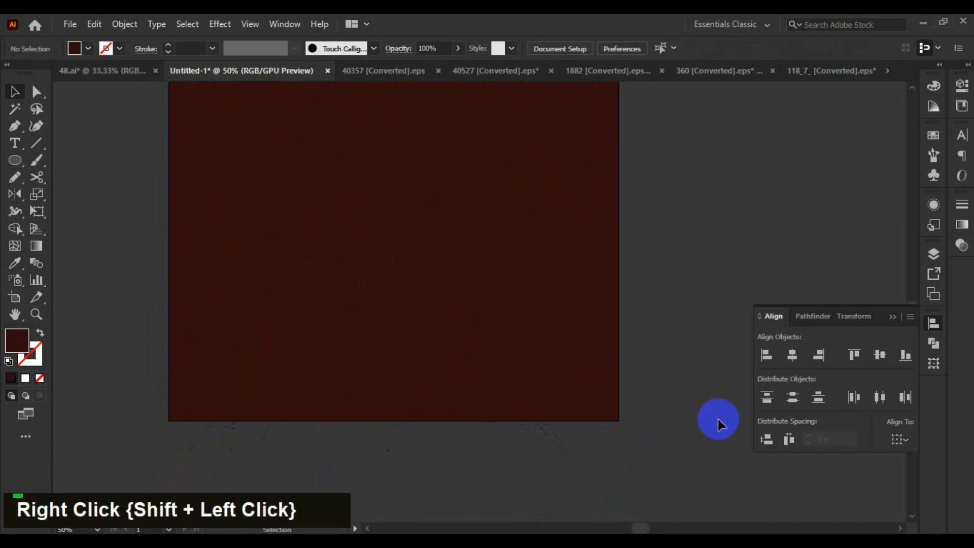
Bring the front rectangle above the grunge texture, select both and make a clipping mask that trims the texture to the artboard
left_click(558, 400)
key("ctrl+shift+bracketright")
left_click(546, 439, "shift")
right_click(552, 429)
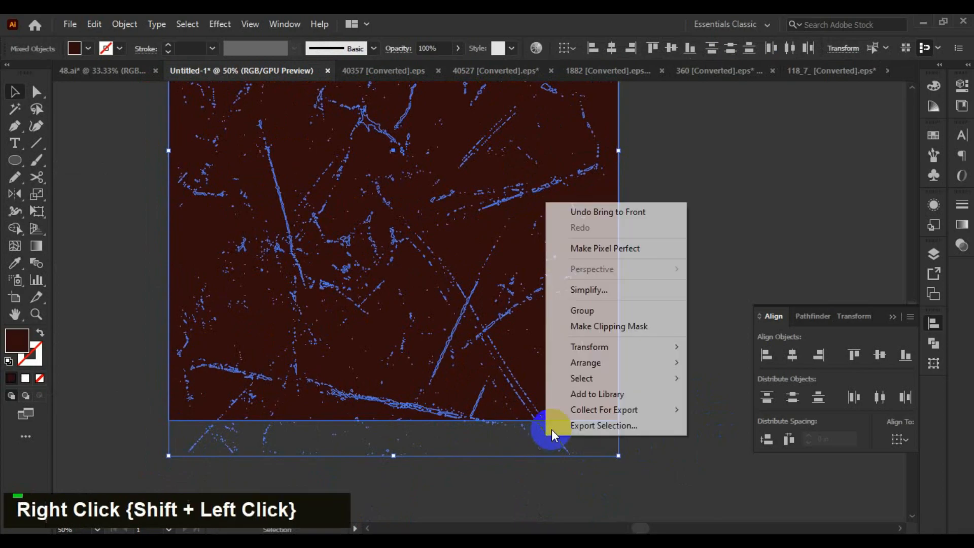
left_click(609, 324)
double_click(670, 418)
scroll(671, 418, "down", 2, "alt")
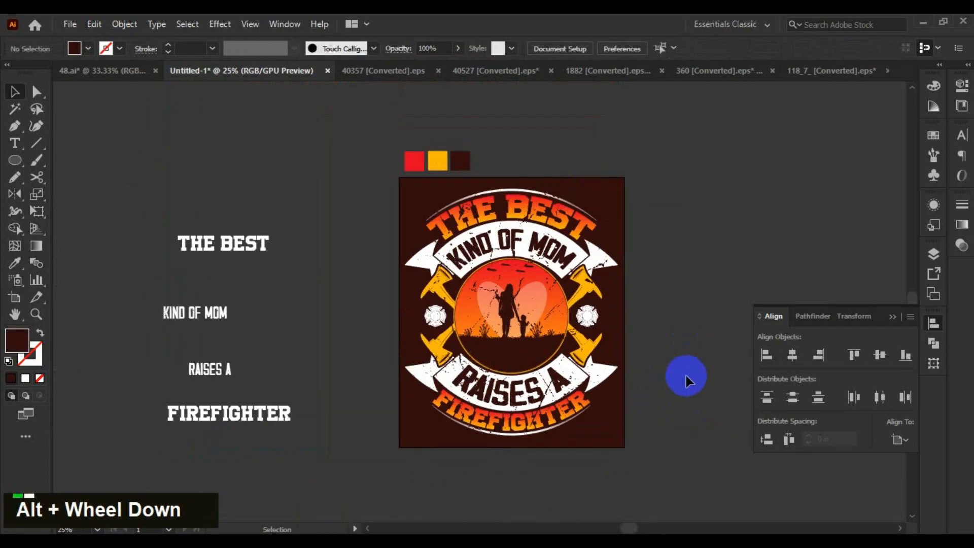
scroll(662, 365, "up", 1, "alt")
key("space")
left_click_drag(657, 326, 686, 334)
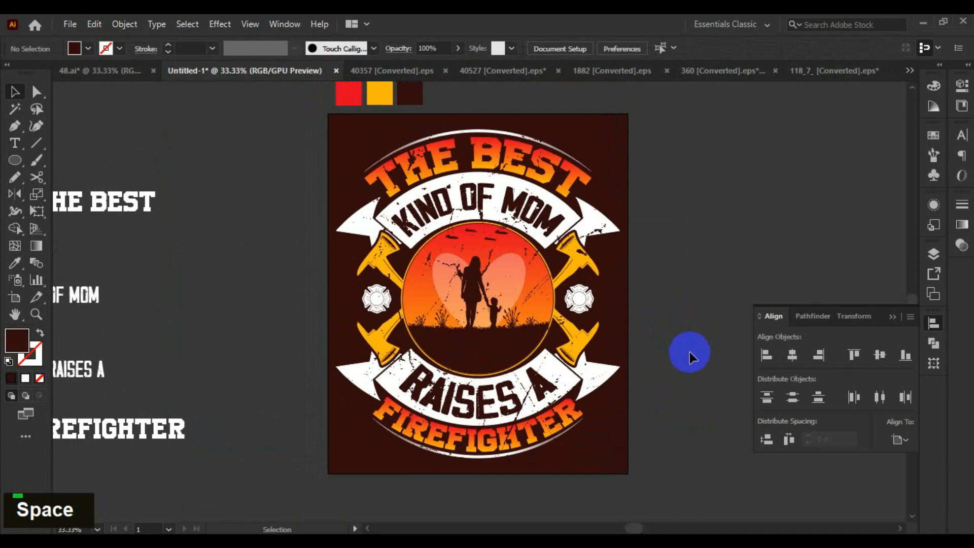